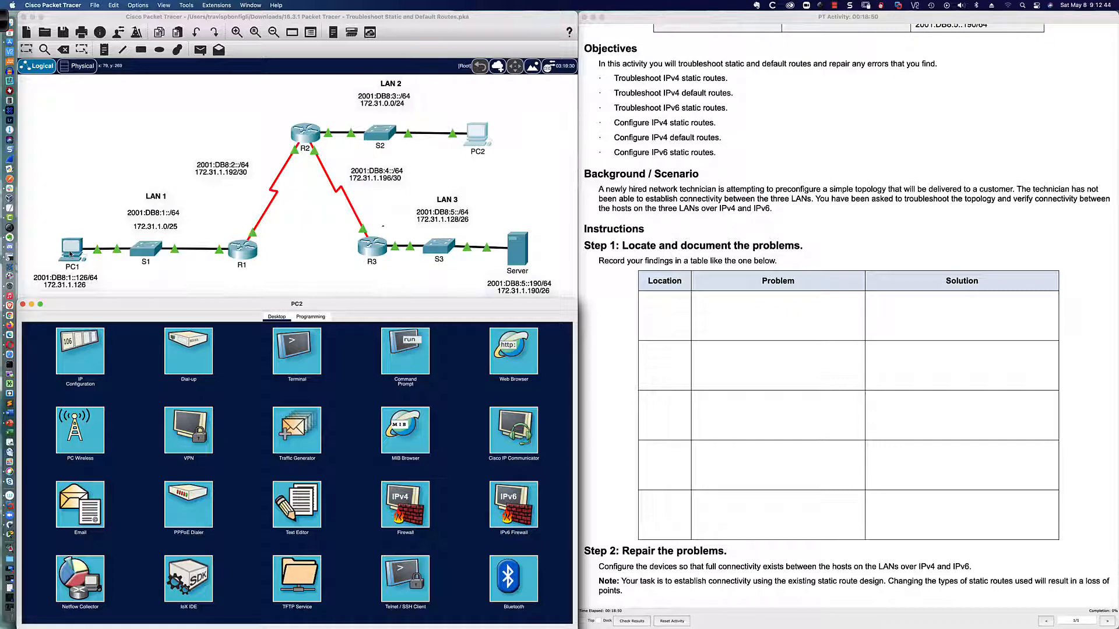
Review PC1's IPv4 and IPv6 addresses, subnet mask and default gateways in its IP configuration against the addressing table
{"action": "scroll", "coordinate": [663, 262], "scroll_direction": "up", "scroll_amount": 5}
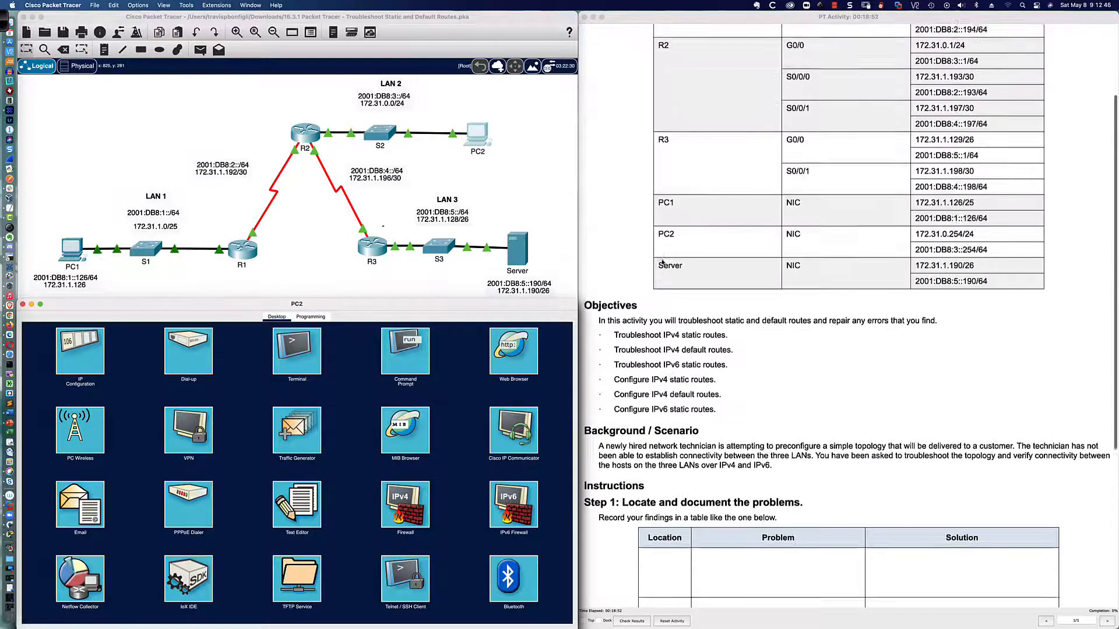
{"action": "scroll", "coordinate": [662, 262], "scroll_direction": "up", "scroll_amount": 3}
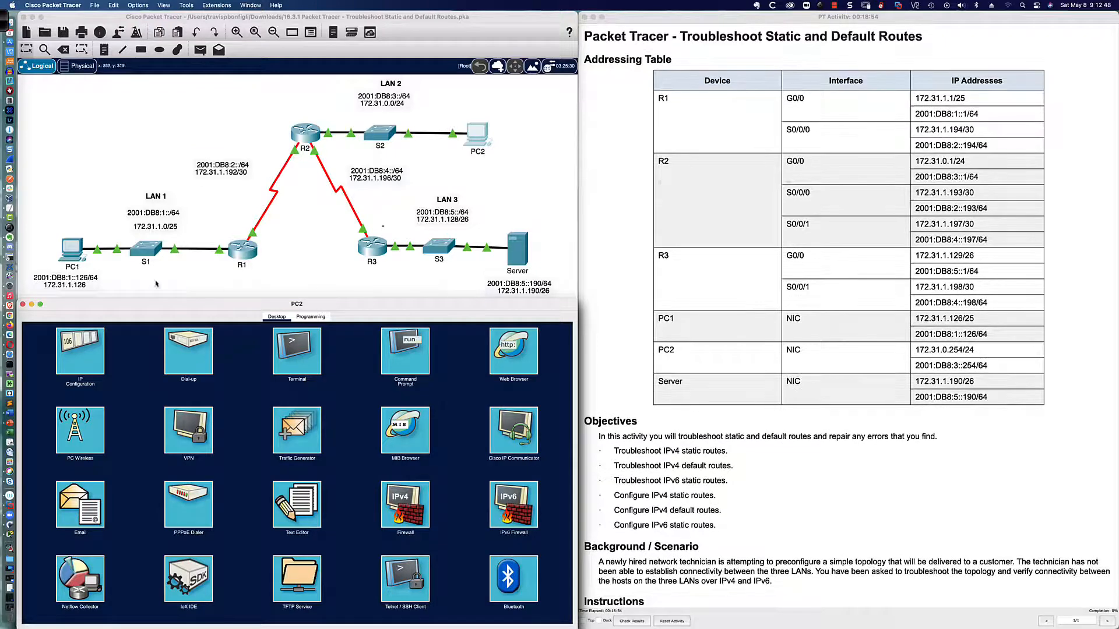
{"action": "left_click", "coordinate": [72, 249]}
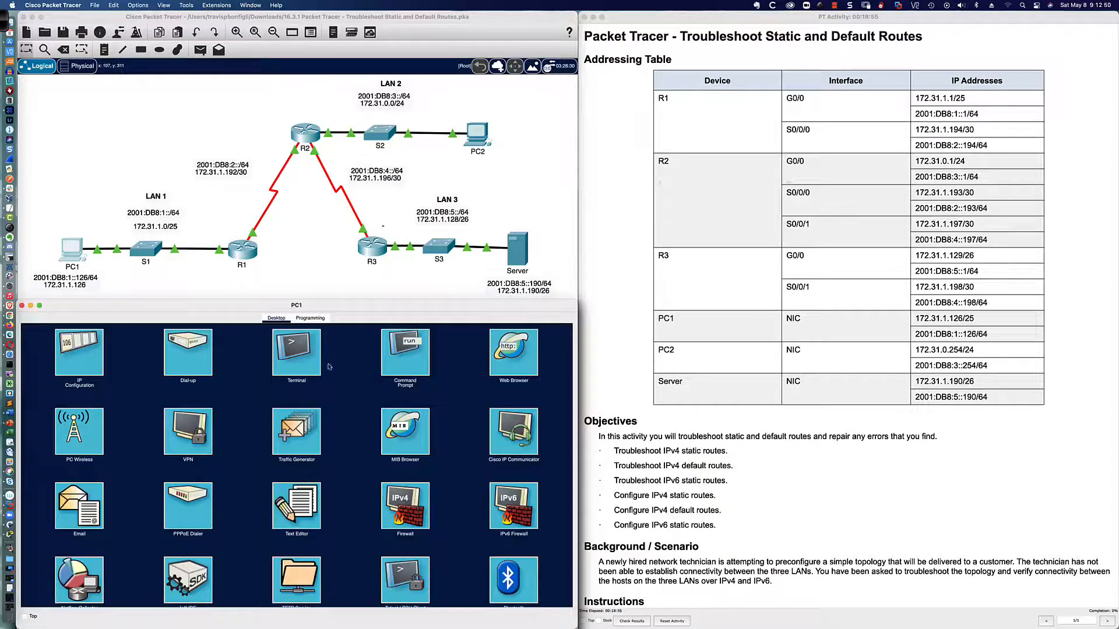
{"action": "left_click", "coordinate": [81, 361]}
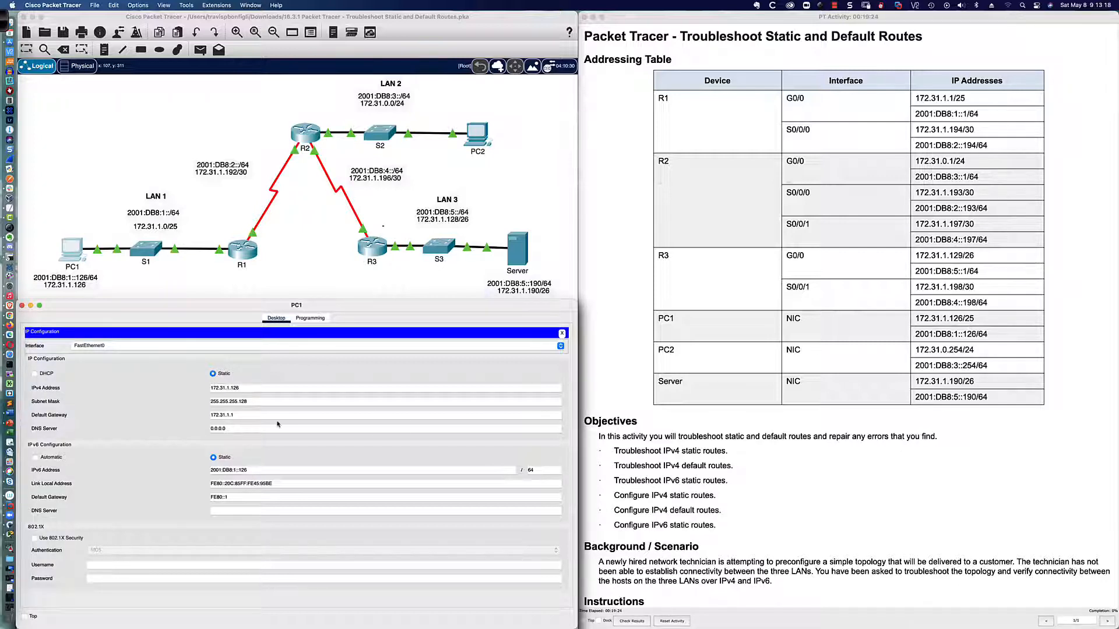
{"action": "double_click", "coordinate": [247, 402]}
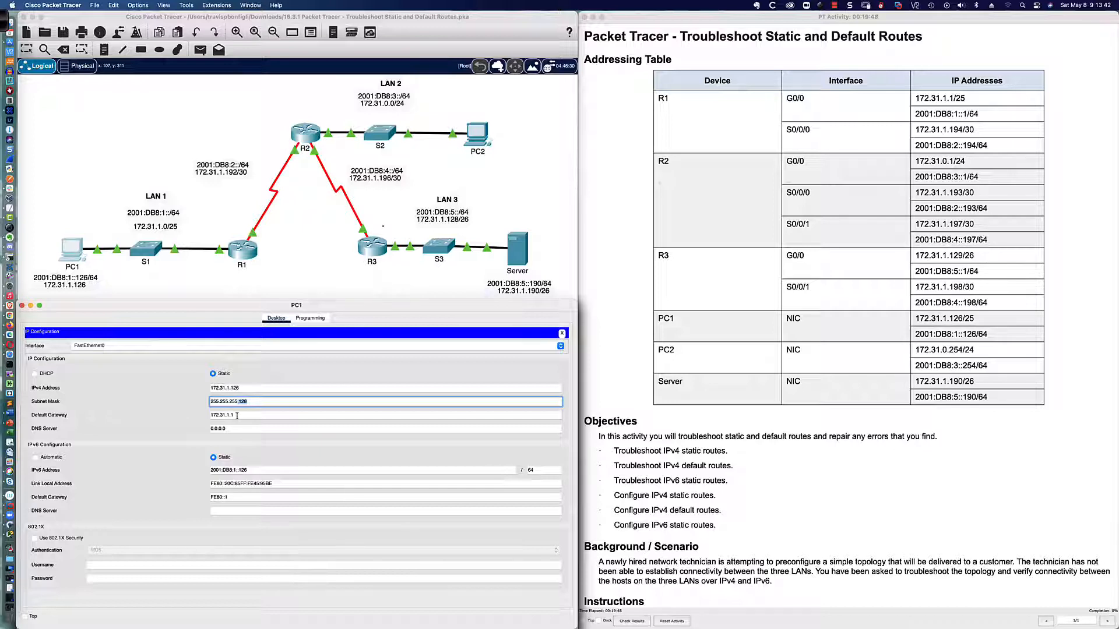
{"action": "left_click", "coordinate": [237, 415]}
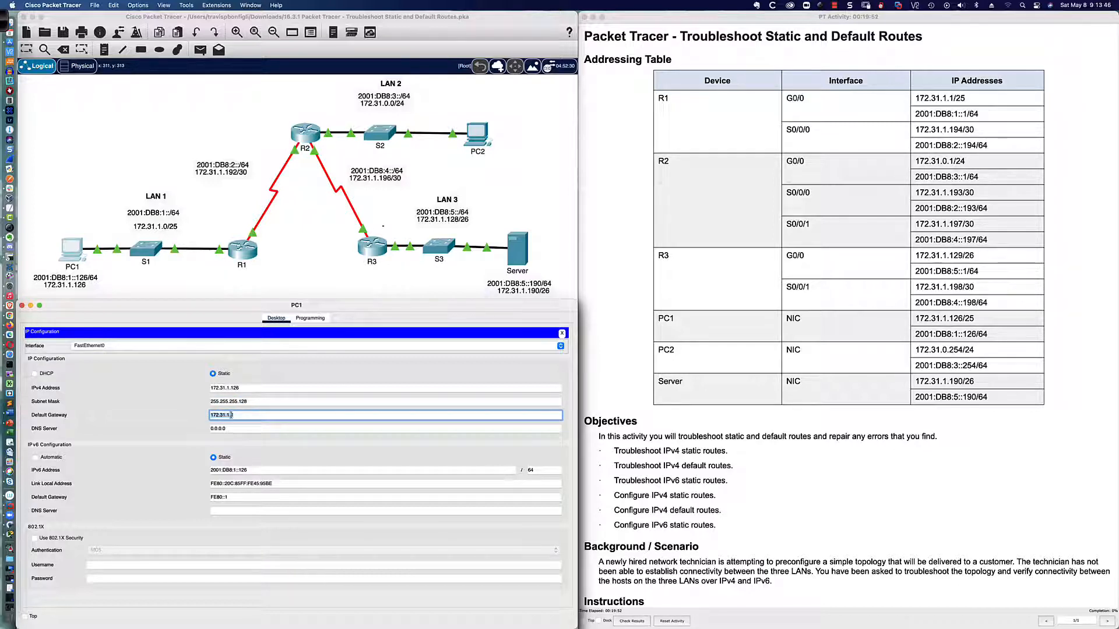
{"action": "left_click", "coordinate": [231, 430]}
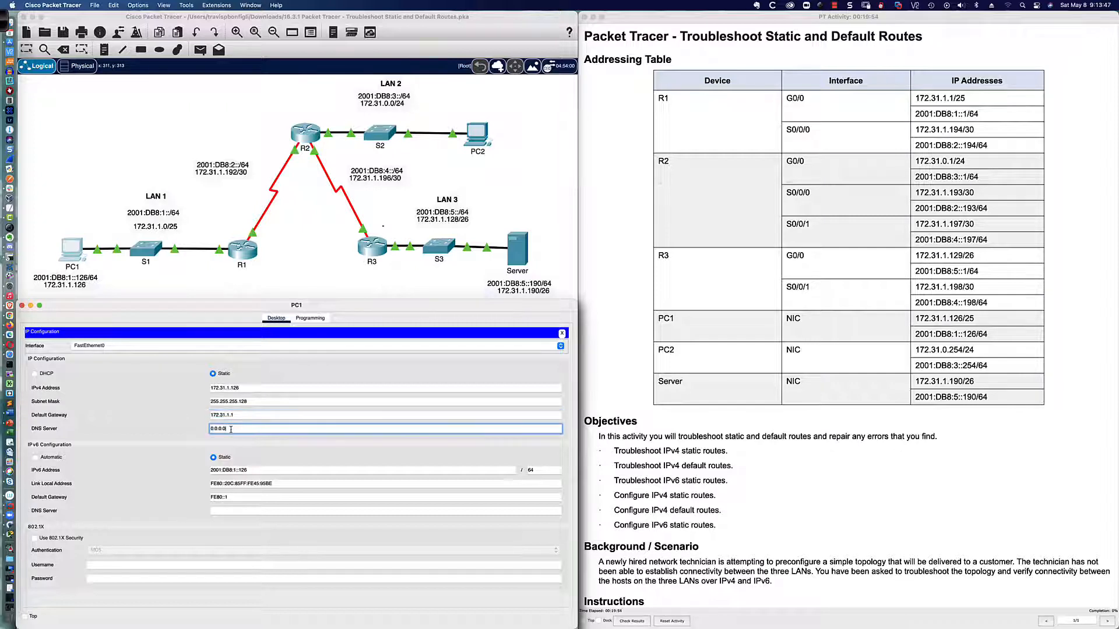
{"action": "left_click", "coordinate": [255, 470]}
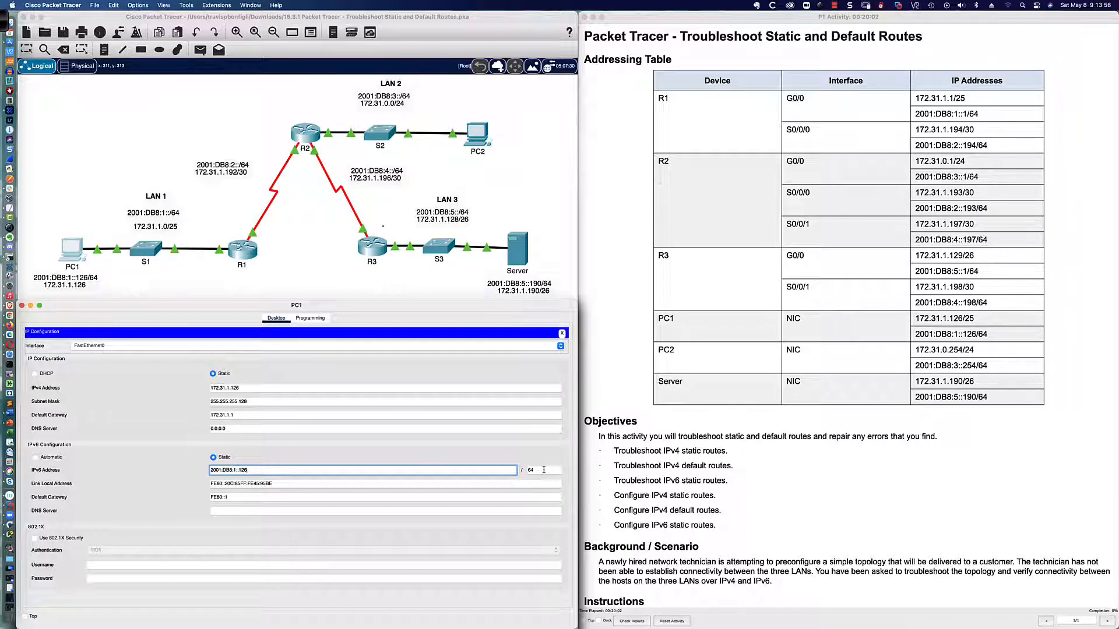
{"action": "left_click_drag", "start_coordinate": [232, 497], "coordinate": [207, 497]}
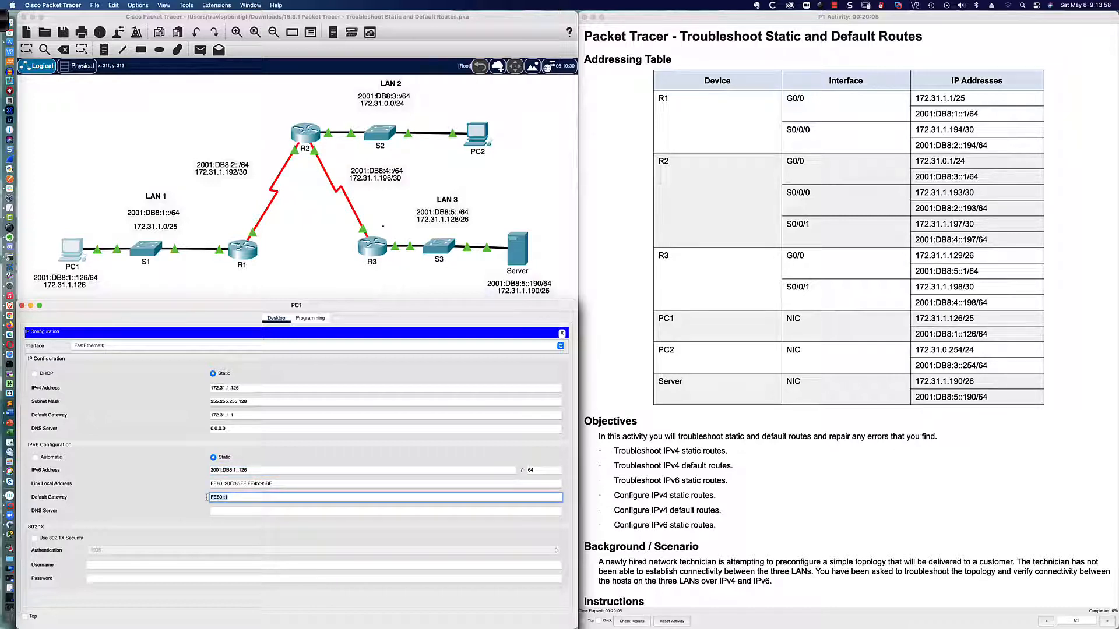
{"action": "left_click", "coordinate": [236, 497]}
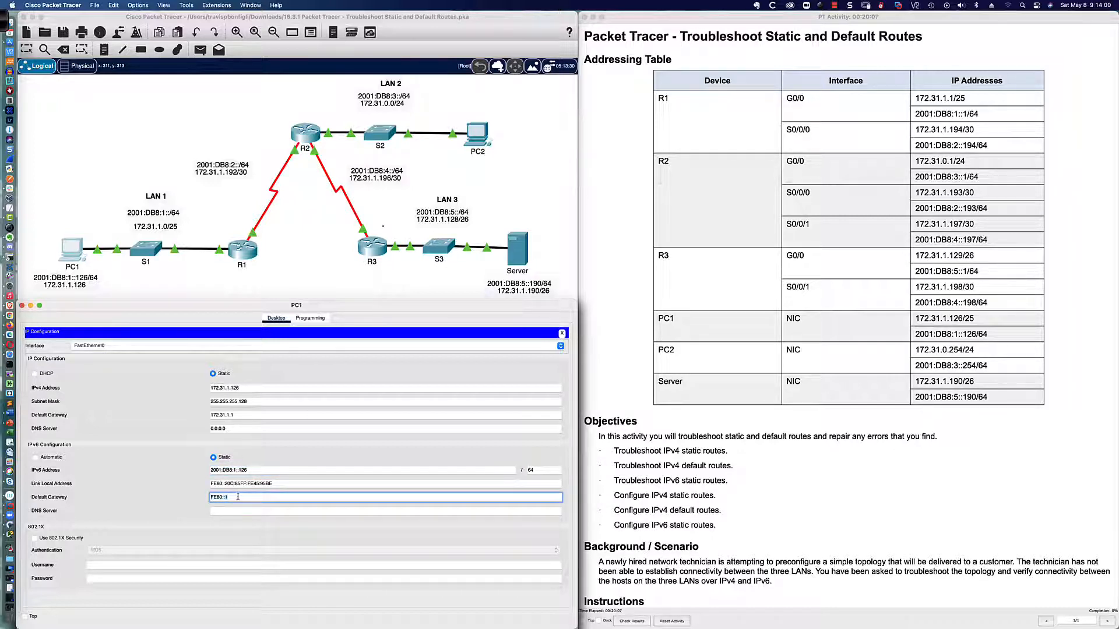
{"action": "left_click", "coordinate": [562, 333]}
Ping the IPv6 gateway fe80::1 and the IPv4 gateway 172.31.1.1 from PC1's command prompt
{"action": "left_click", "coordinate": [414, 353]}
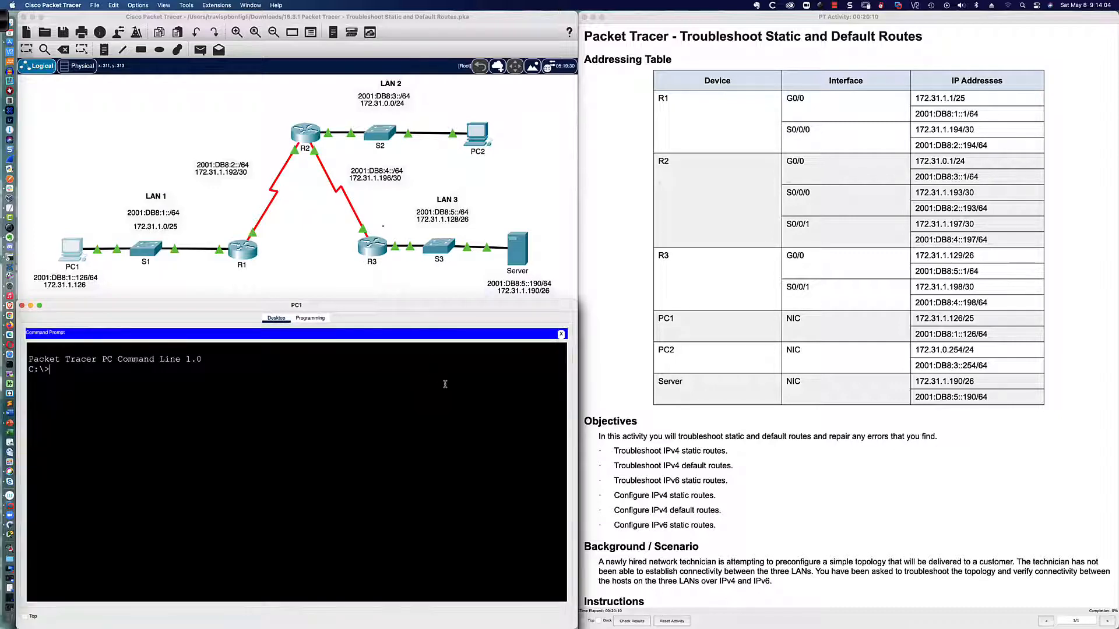
{"action": "type", "text": "ping fe80::1"}
{"action": "key", "text": "Return"}
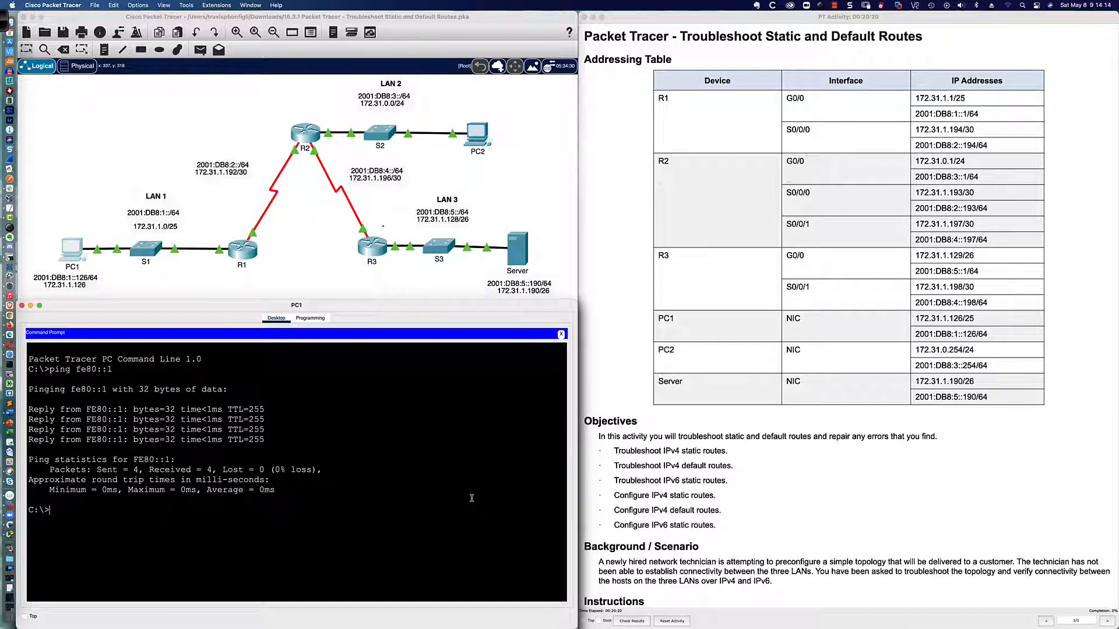
{"action": "type", "text": "ping 172.31.1.1"}
{"action": "key", "text": "Return"}
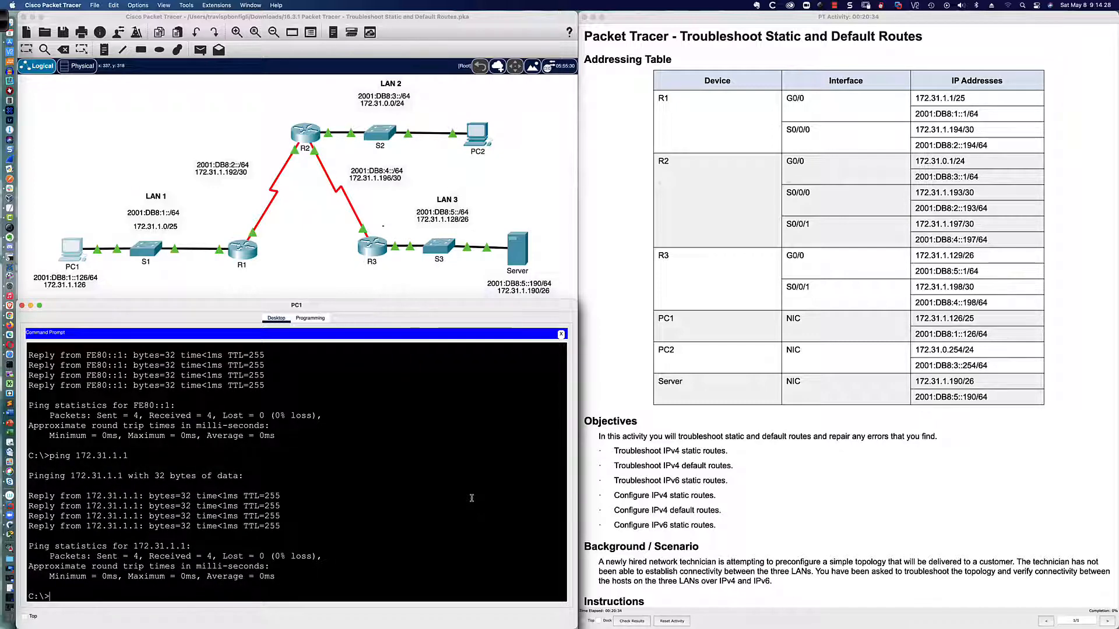
Enter privileged mode on R1 and display the IPv4 interface summary with sh ip int bri
{"action": "left_click", "coordinate": [245, 258]}
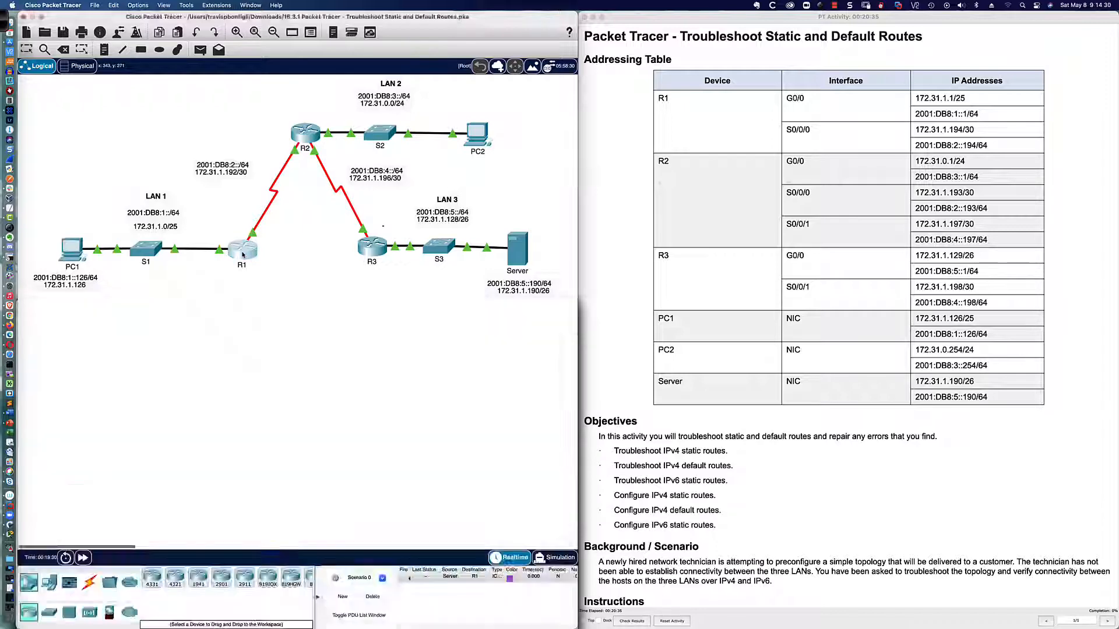
{"action": "key", "text": "Return"}
{"action": "key", "text": "Return"}
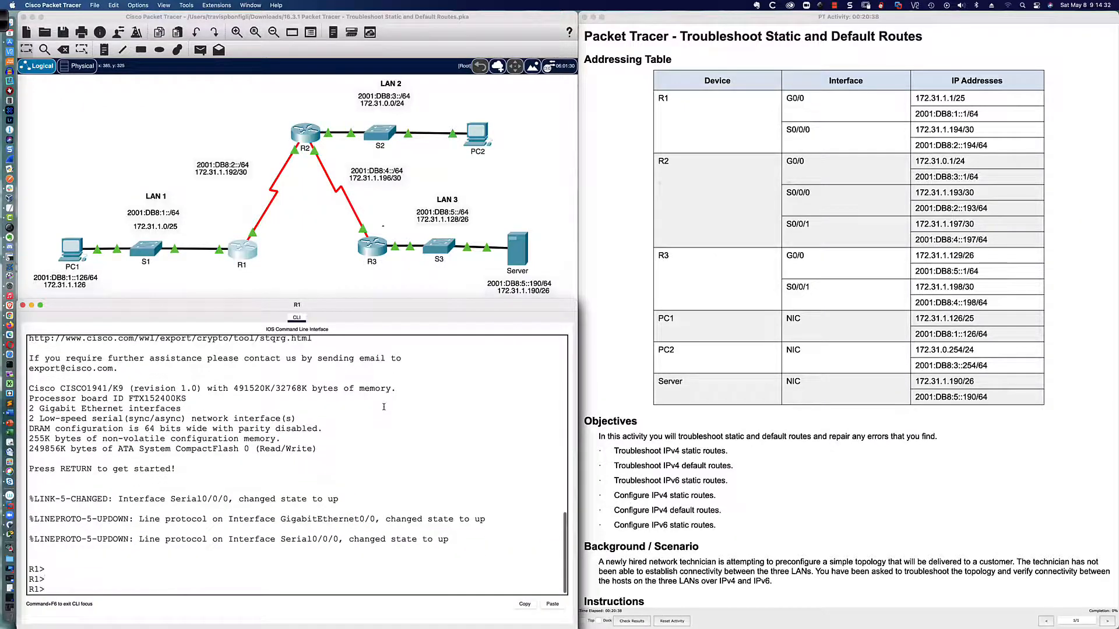
{"action": "type", "text": "en"}
{"action": "key", "text": "Return"}
{"action": "type", "text": "sh ip int bri"}
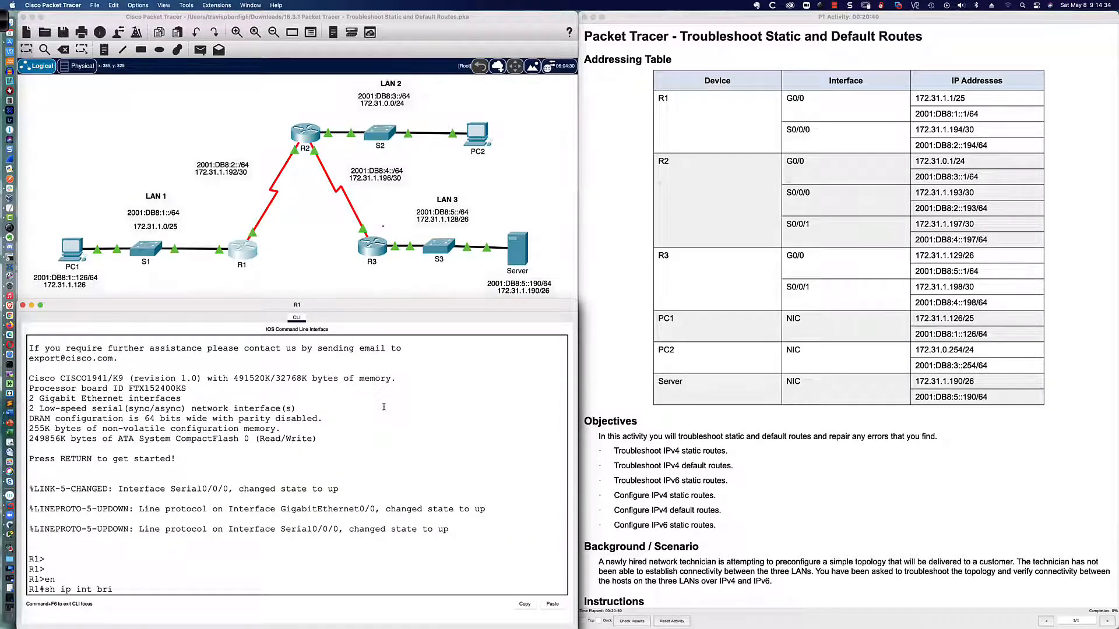
{"action": "key", "text": "Return"}
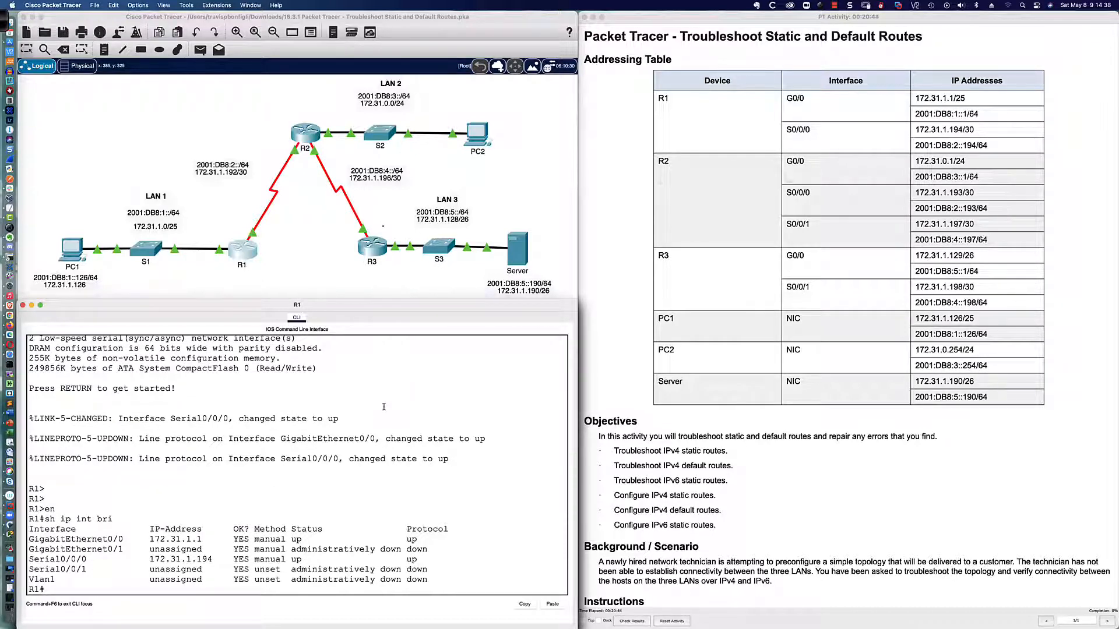
Display R1's IPv6 interface summary with sh ipv6 int bri
{"action": "type", "text": "sh ipv6 int bri"}
{"action": "key", "text": "Return"}
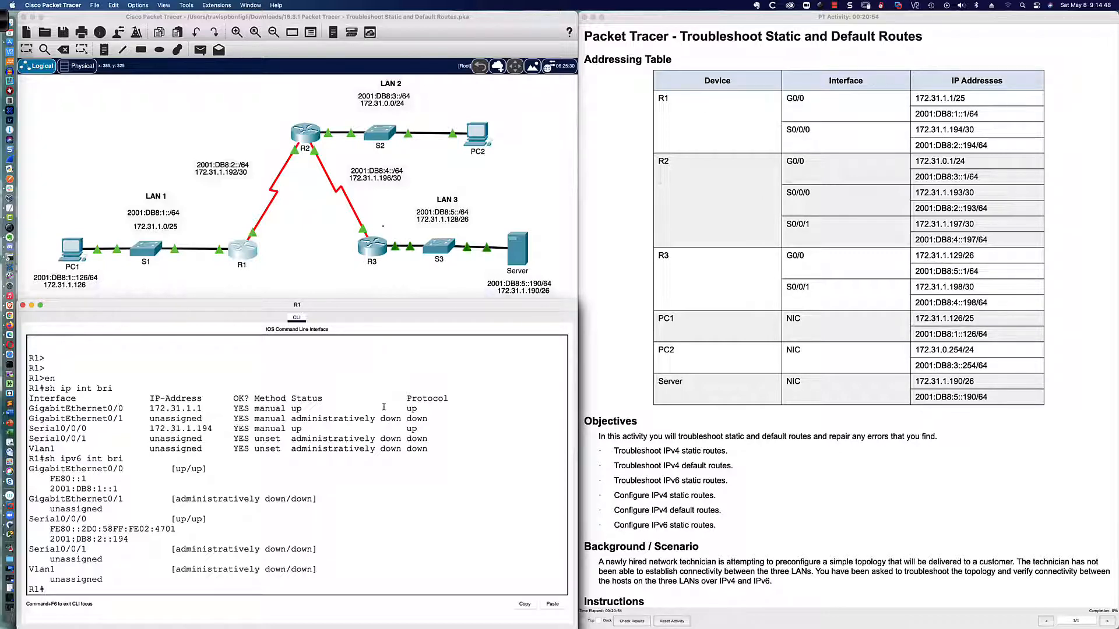
Ping PC2 at 172.31.0.254 from PC1's command prompt
{"action": "left_click", "coordinate": [68, 254]}
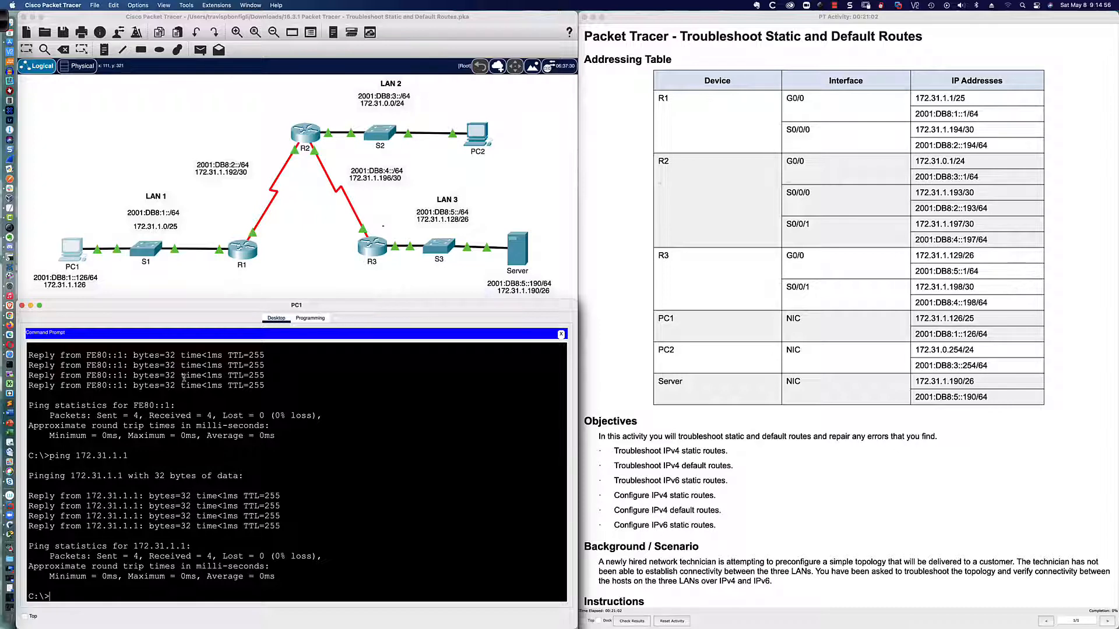
{"action": "left_click", "coordinate": [362, 468]}
{"action": "left_click", "coordinate": [384, 483]}
{"action": "key", "text": "Return"}
{"action": "key", "text": "Return"}
{"action": "key", "text": "Return"}
{"action": "key", "text": "Return"}
{"action": "type", "text": "ping"}
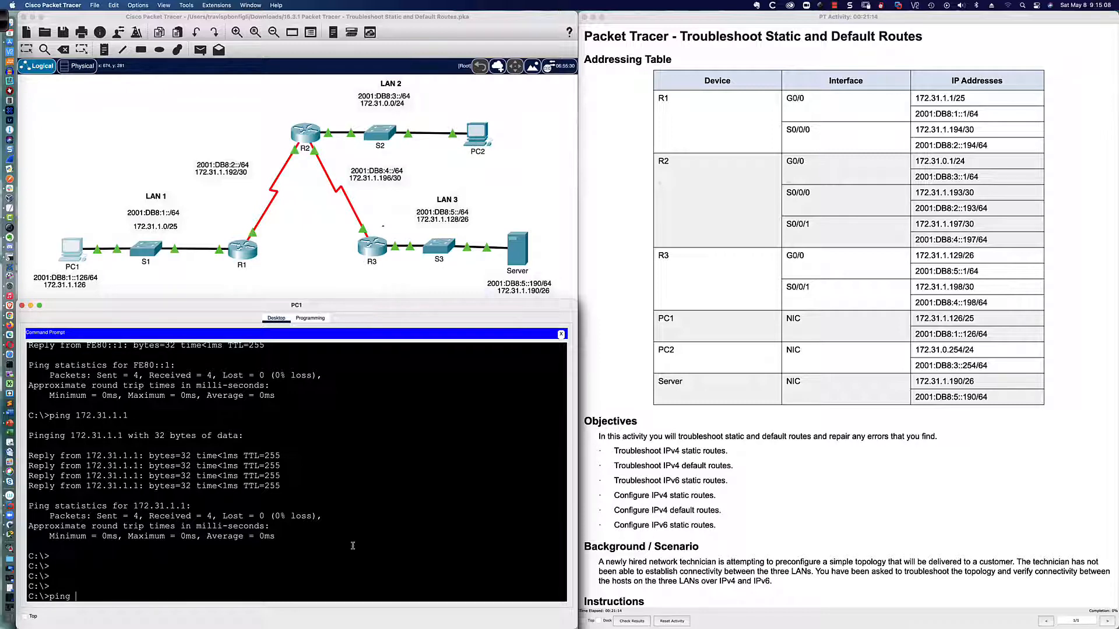
{"action": "type", "text": "172.31.0.254"}
{"action": "key", "text": "Return"}
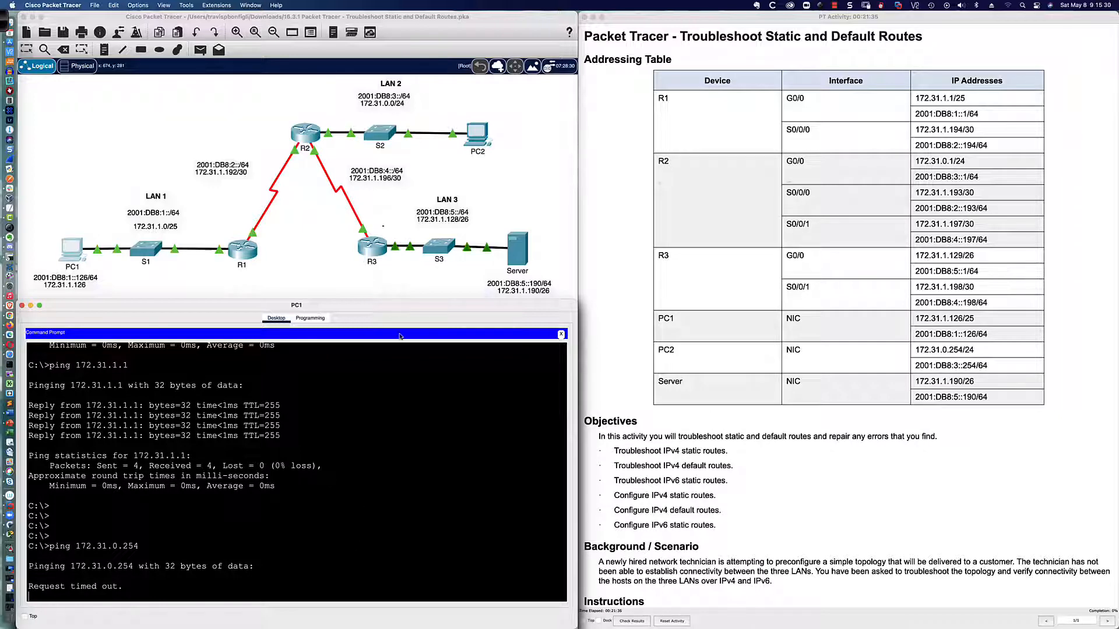
Review PC2's subnet mask, IPv6 address and both default gateways in its IP configuration against the addressing table
{"action": "left_click", "coordinate": [477, 136]}
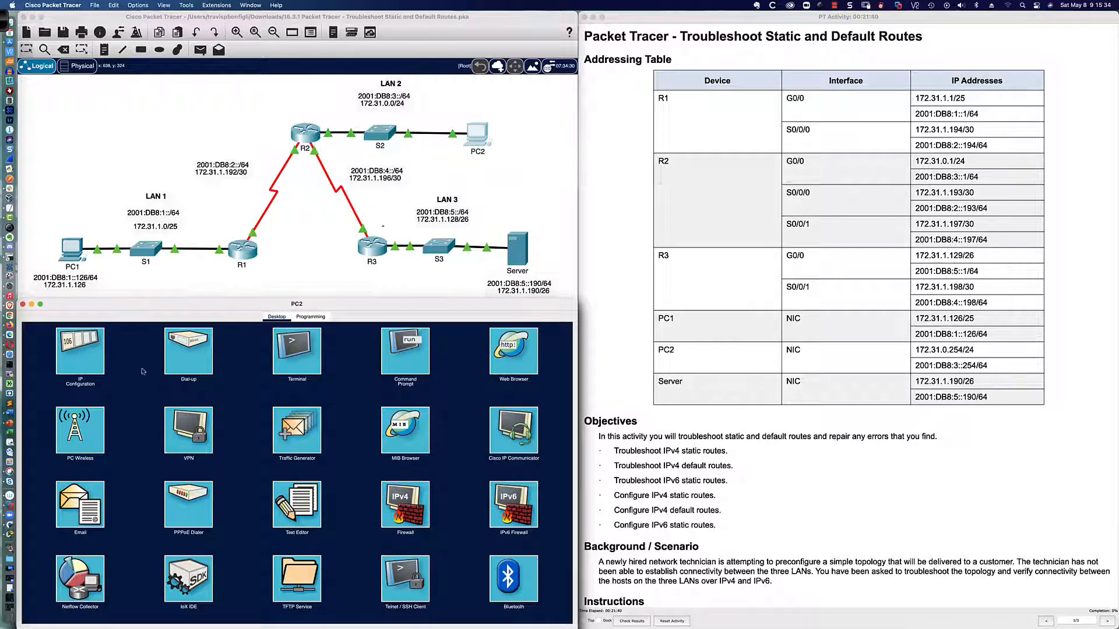
{"action": "left_click", "coordinate": [70, 359]}
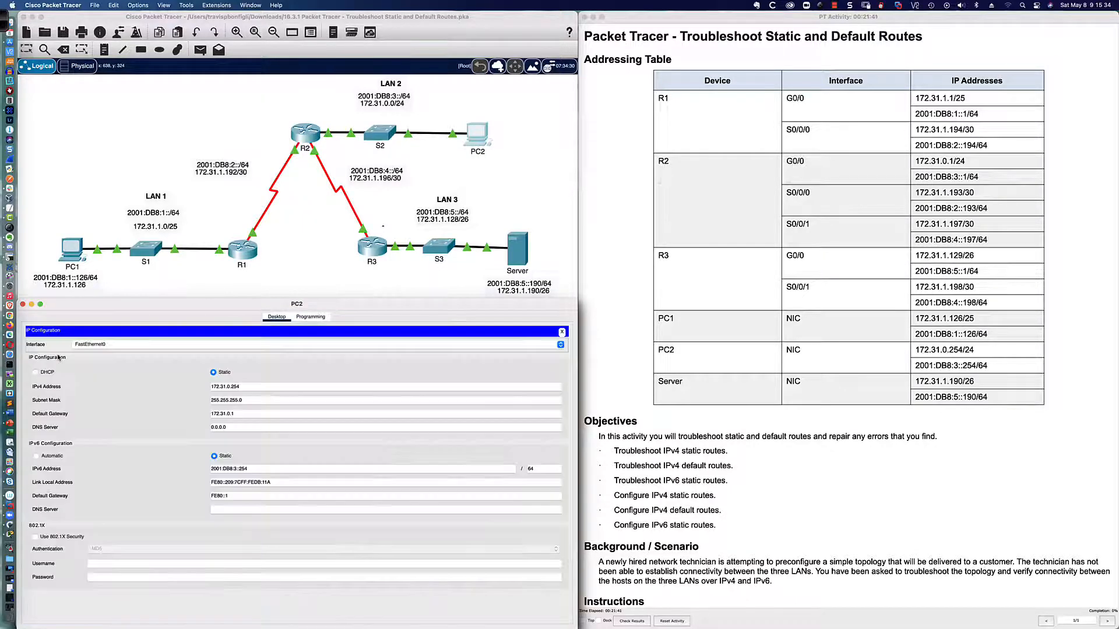
{"action": "left_click", "coordinate": [239, 401]}
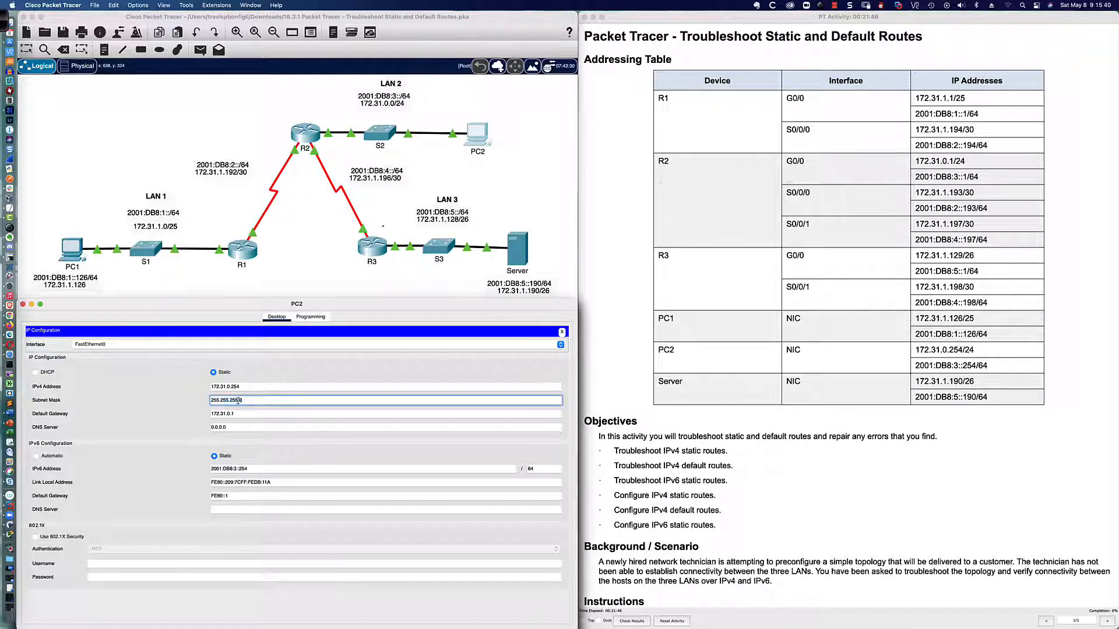
{"action": "left_click", "coordinate": [221, 413]}
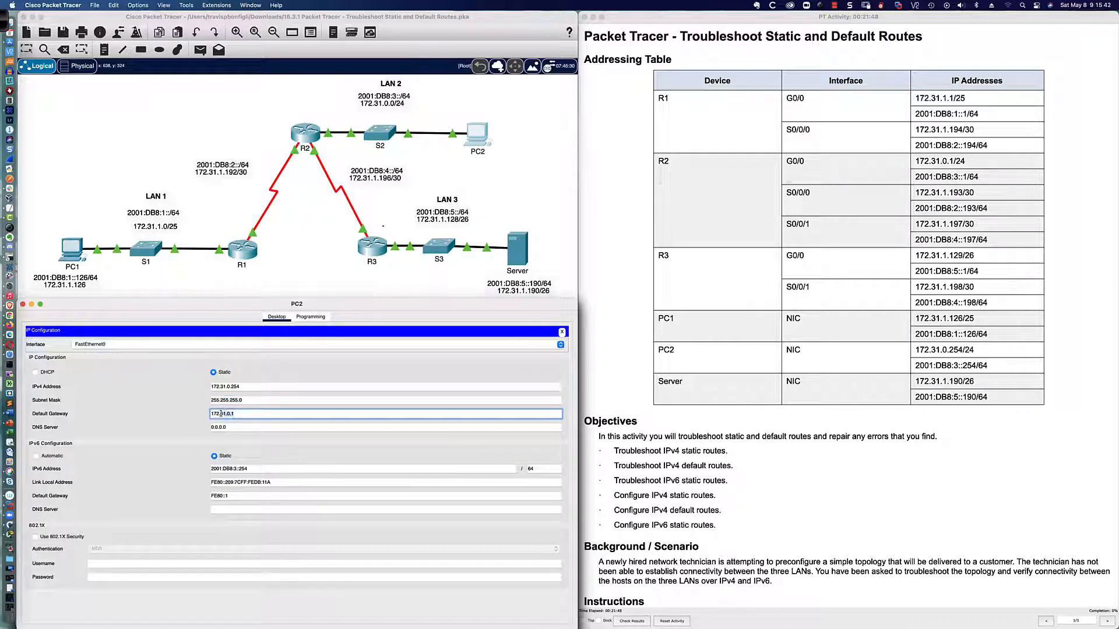
{"action": "left_click_drag", "start_coordinate": [221, 414], "coordinate": [210, 414]}
{"action": "left_click_drag", "start_coordinate": [256, 468], "coordinate": [207, 468]}
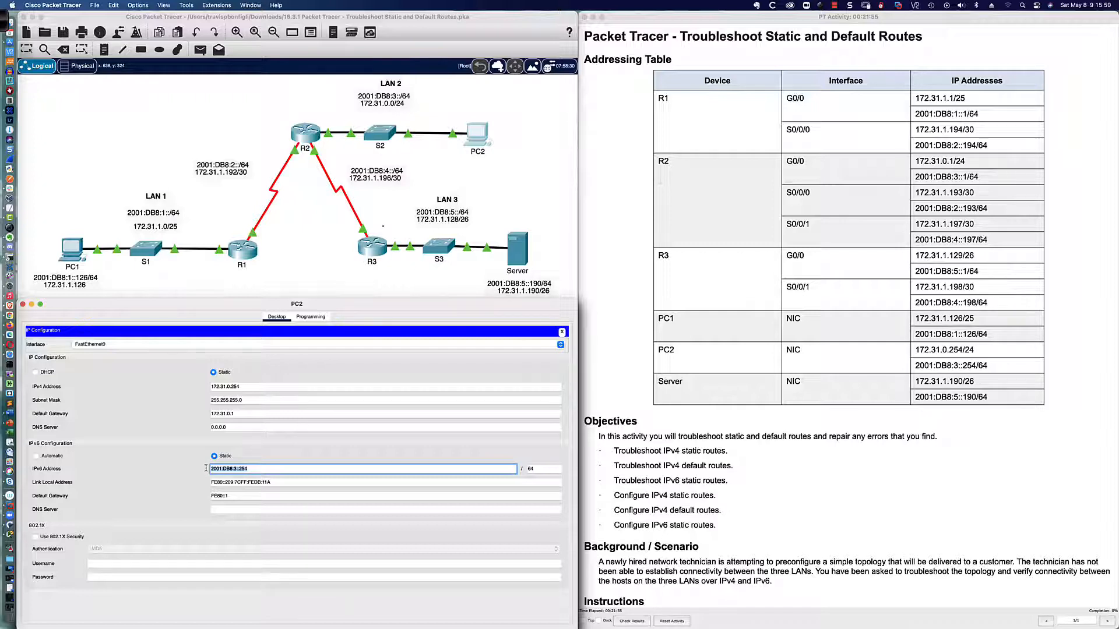
{"action": "left_click", "coordinate": [231, 497]}
{"action": "left_click_drag", "start_coordinate": [232, 497], "coordinate": [211, 497]}
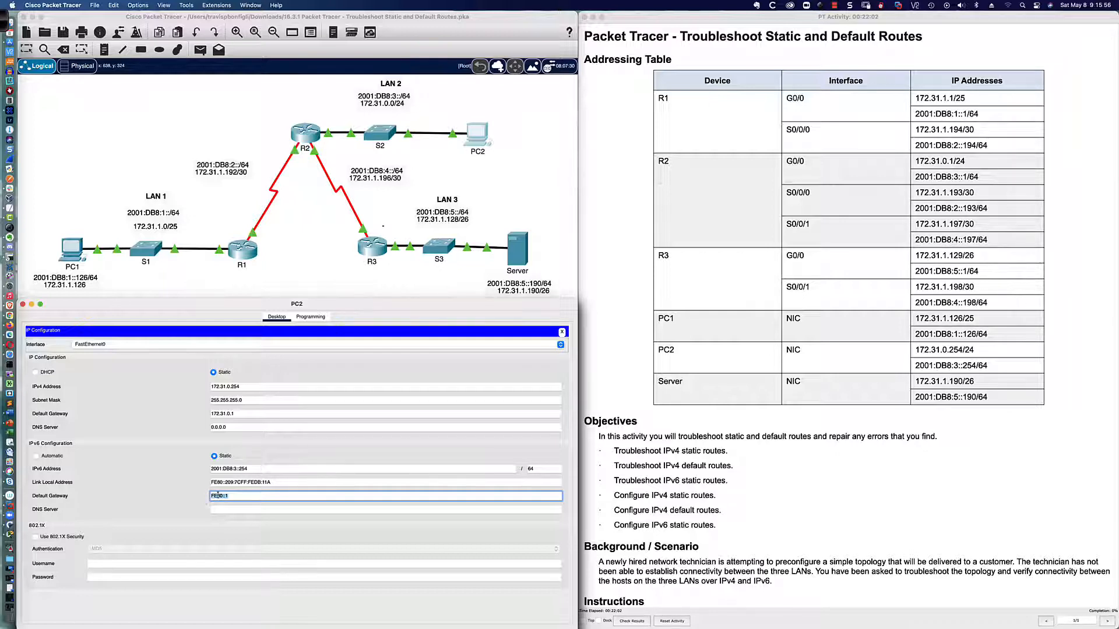
{"action": "left_click", "coordinate": [237, 498]}
Re-examine the results of the gateway and PC2 pings in PC1's command prompt
{"action": "left_click", "coordinate": [73, 252]}
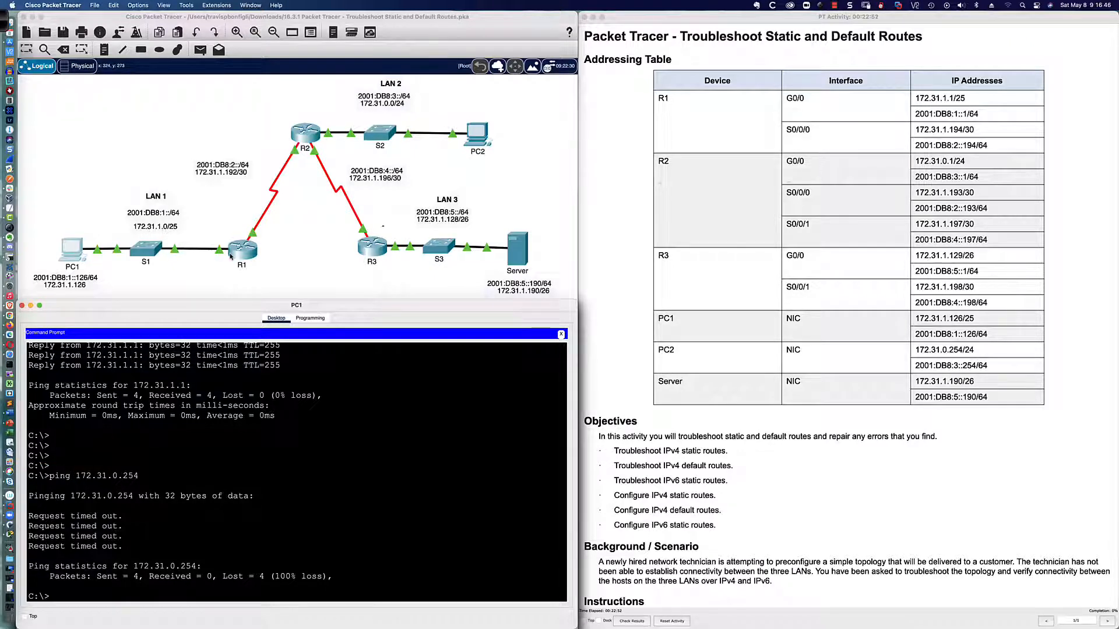
{"action": "left_click_drag", "start_coordinate": [29, 366], "coordinate": [143, 366]}
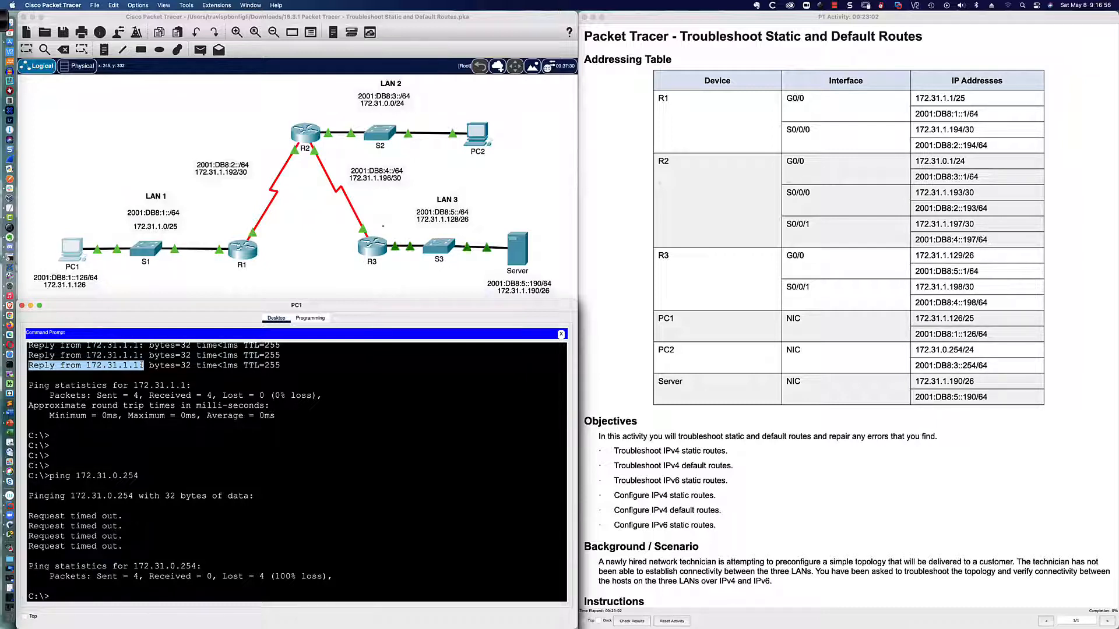
{"action": "left_click_drag", "start_coordinate": [144, 366], "coordinate": [282, 368]}
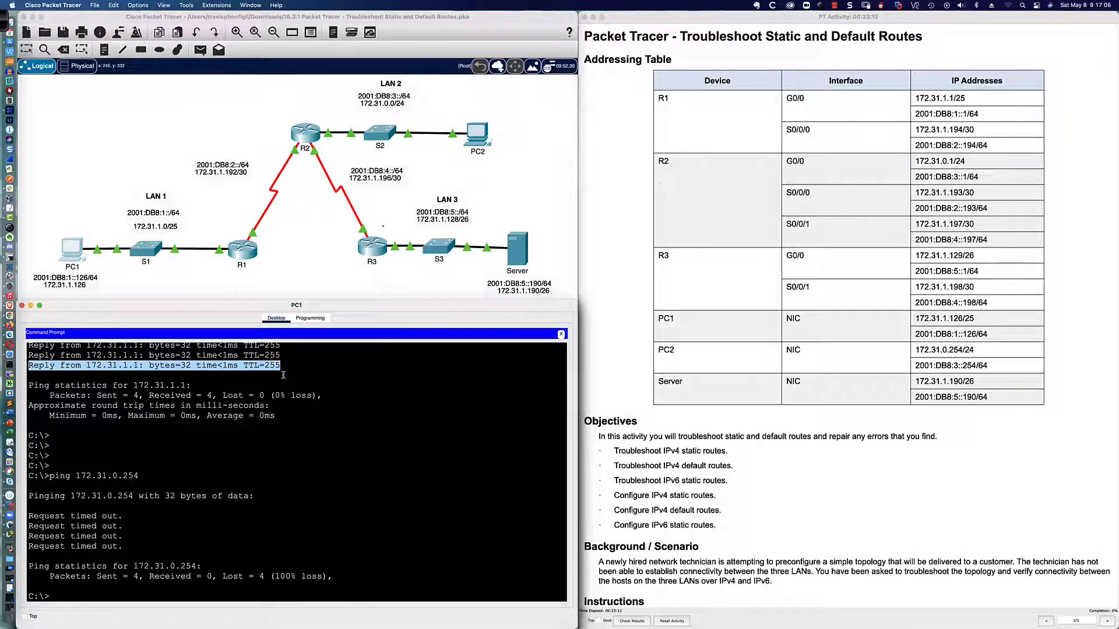
{"action": "left_click", "coordinate": [285, 373]}
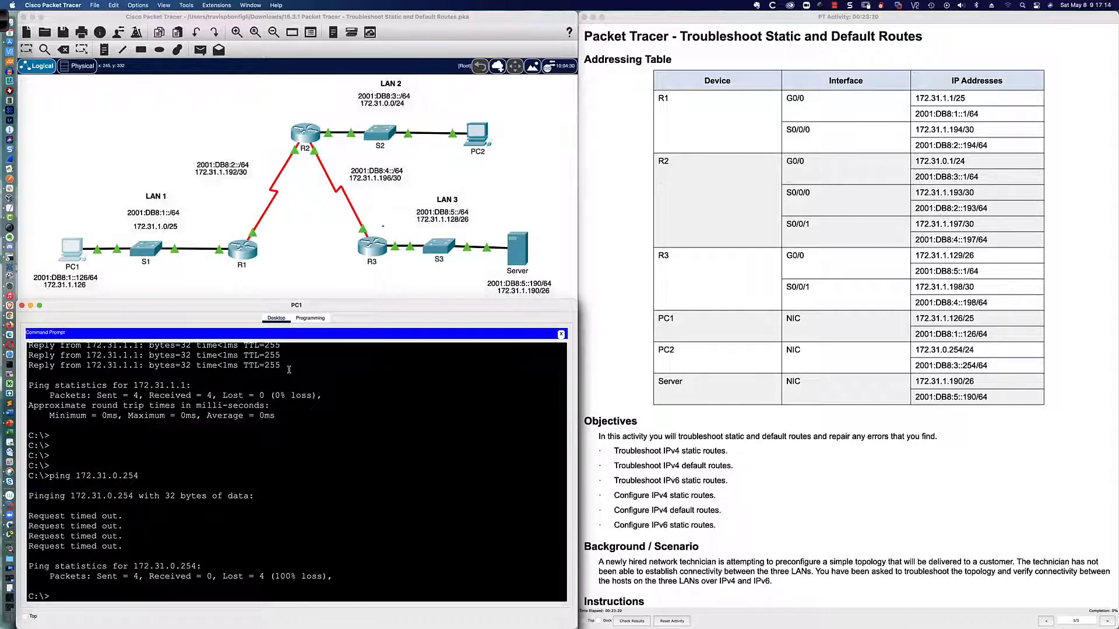
Display R1's IPv4 routing table with sh ip route and examine the next-hop address of the static default route
{"action": "left_click", "coordinate": [243, 251]}
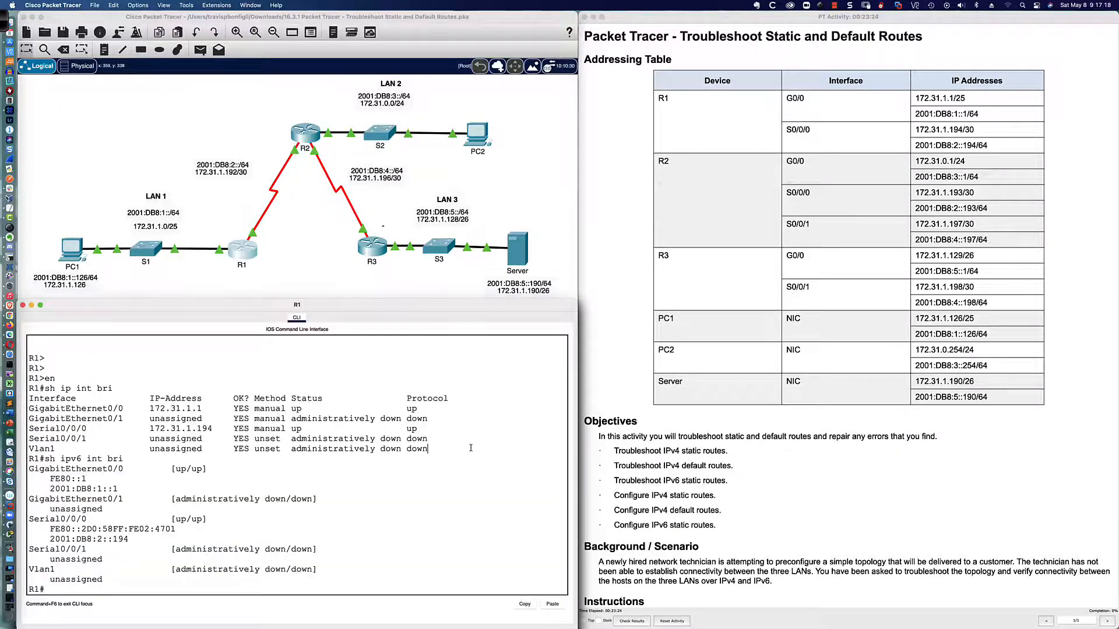
{"action": "key", "text": "Return"}
{"action": "key", "text": "Return"}
{"action": "key", "text": "Return"}
{"action": "type", "text": "sh ip ro"}
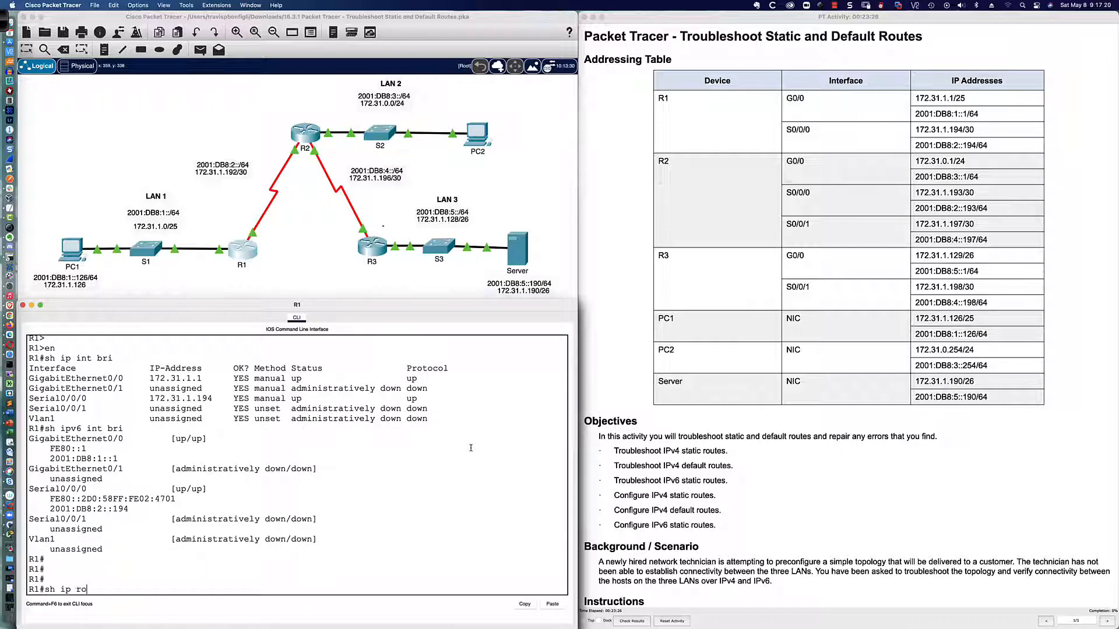
{"action": "type", "text": "ute"}
{"action": "key", "text": "Return"}
{"action": "key", "text": "Return"}
{"action": "key", "text": "Return"}
{"action": "key", "text": "Return"}
{"action": "key", "text": "Return"}
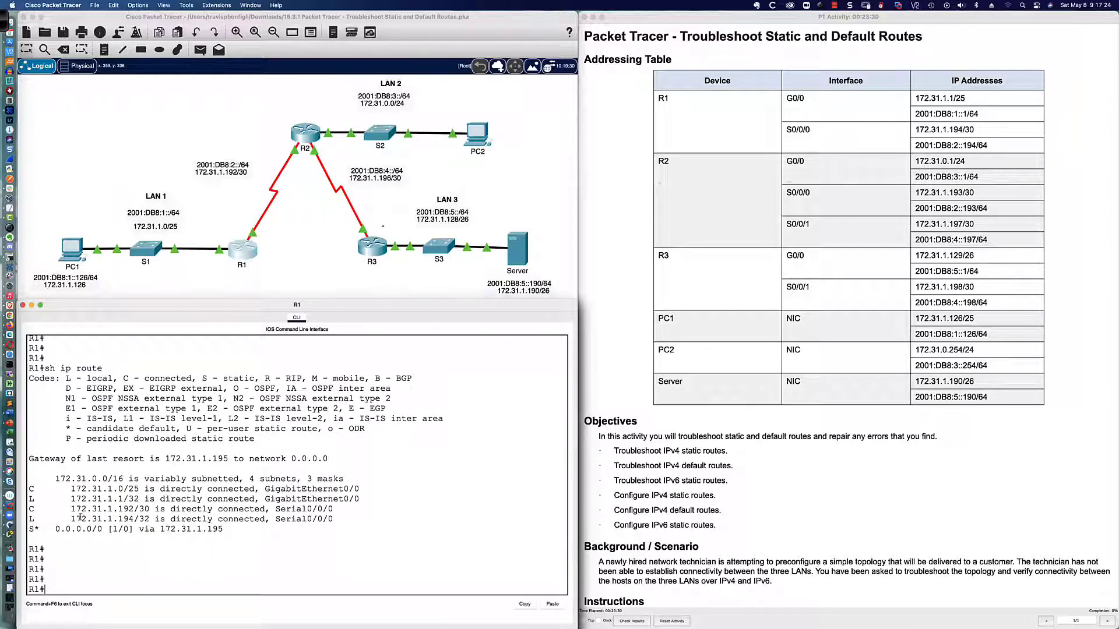
{"action": "left_click_drag", "start_coordinate": [28, 529], "coordinate": [222, 529]}
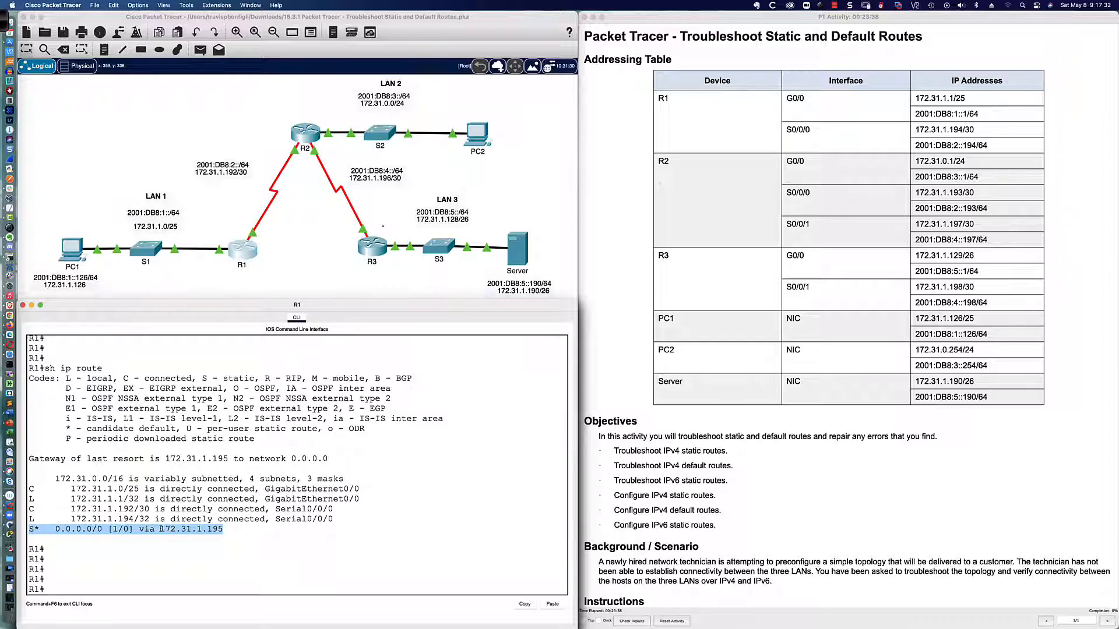
{"action": "left_click_drag", "start_coordinate": [160, 529], "coordinate": [225, 529]}
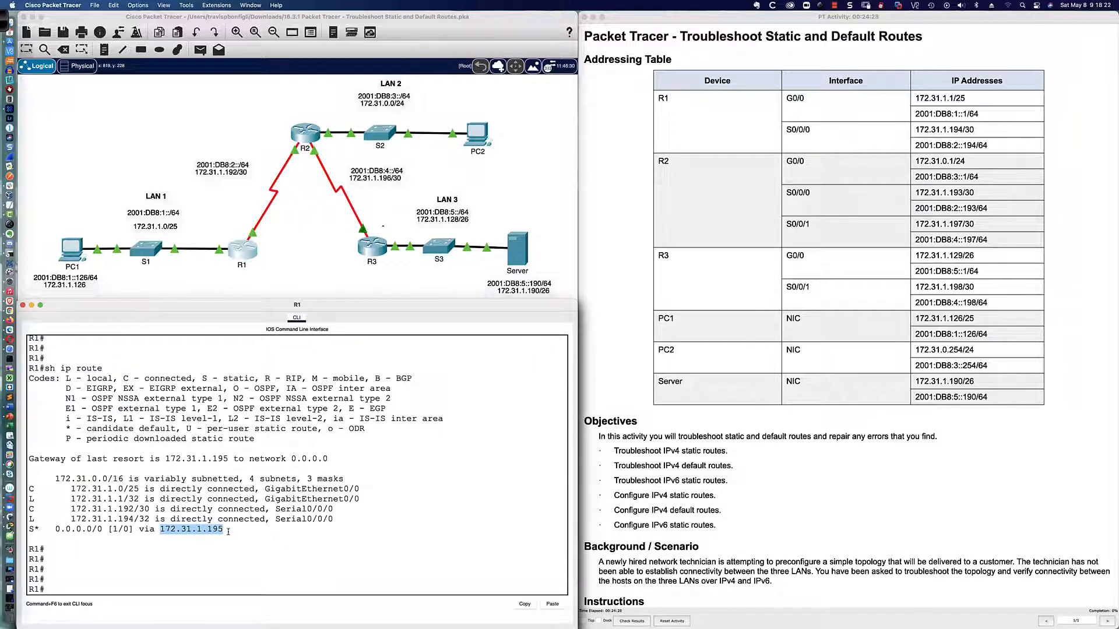
List R1's configured routes with sh run | inc route and examine the IPv4 default route and IPv6 route entries
{"action": "left_click", "coordinate": [227, 529]}
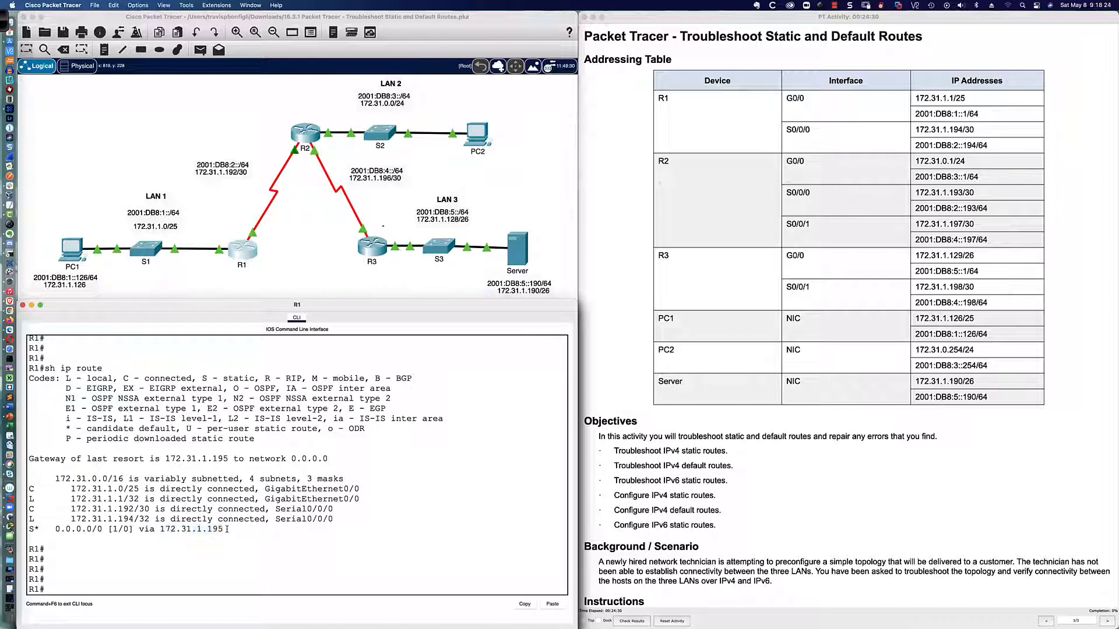
{"action": "left_click_drag", "start_coordinate": [28, 529], "coordinate": [224, 527]}
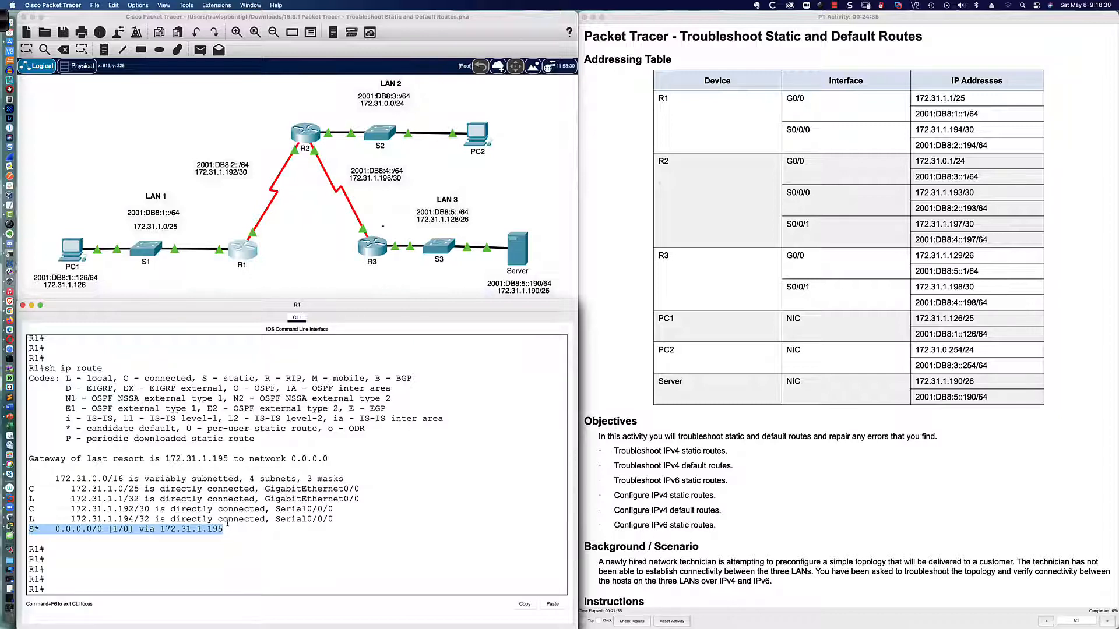
{"action": "left_click", "coordinate": [251, 548]}
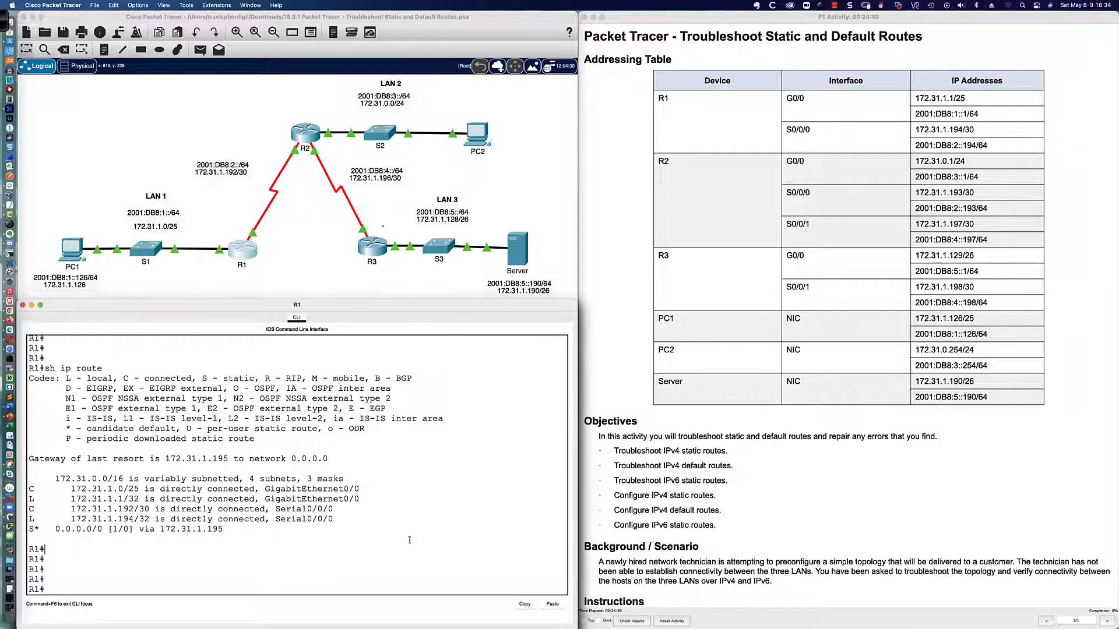
{"action": "type", "text": "sh run | inc route"}
{"action": "key", "text": "Return"}
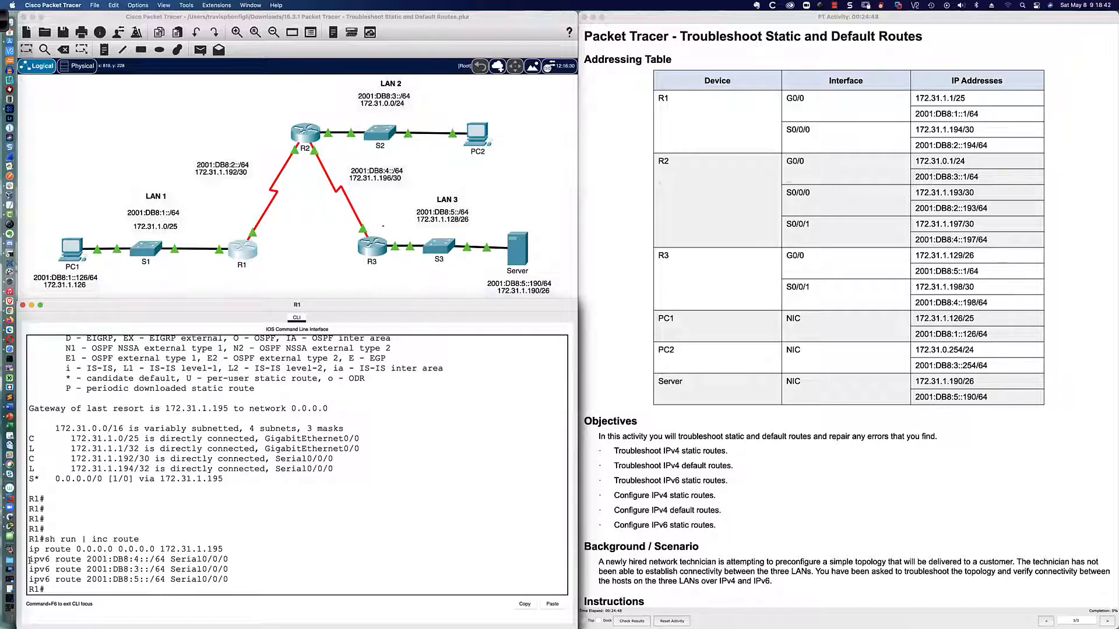
{"action": "left_click_drag", "start_coordinate": [30, 560], "coordinate": [235, 577]}
{"action": "left_click", "coordinate": [235, 576]}
{"action": "left_click_drag", "start_coordinate": [29, 549], "coordinate": [225, 549]}
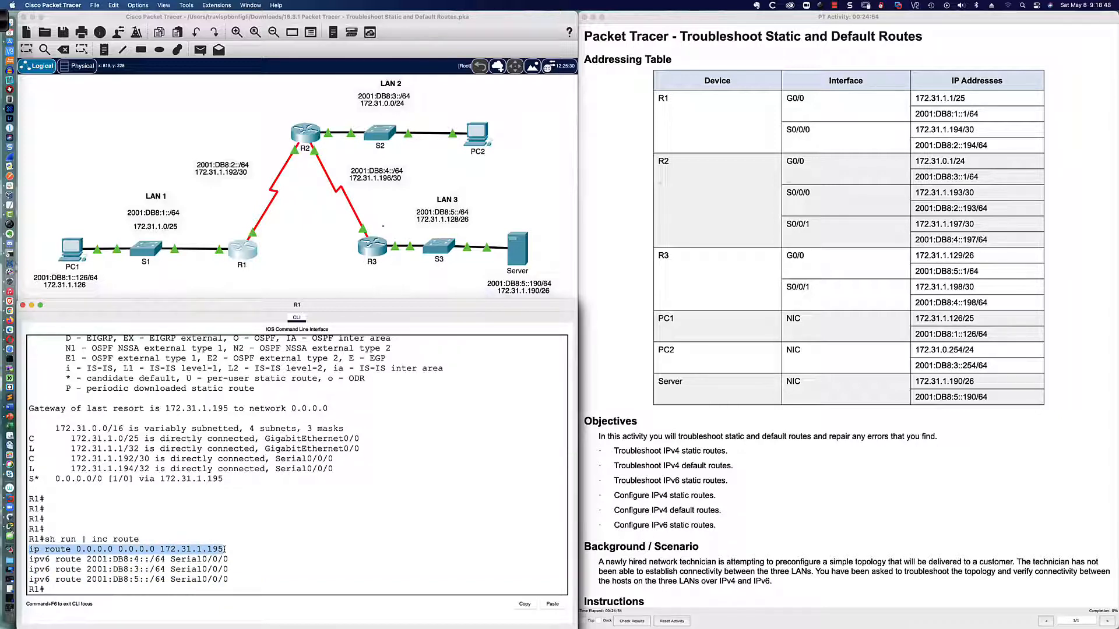
{"action": "left_click", "coordinate": [247, 551]}
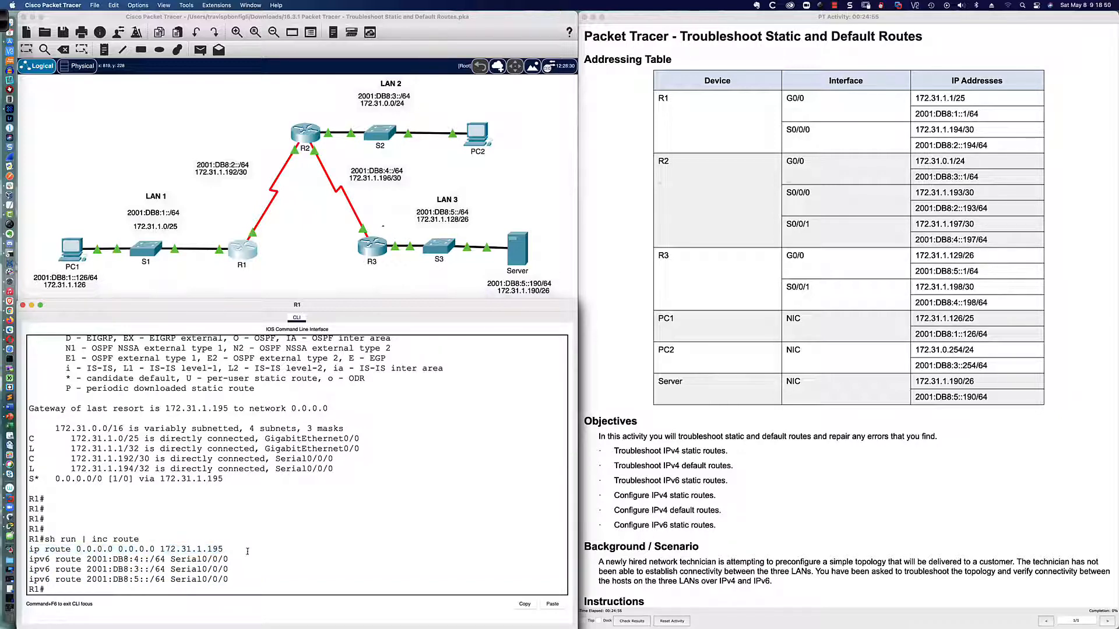
Display R1's interface summary with sh ip int bri and examine the Serial0/0/0 address
{"action": "type", "text": "sh ip int bri"}
{"action": "key", "text": "Return"}
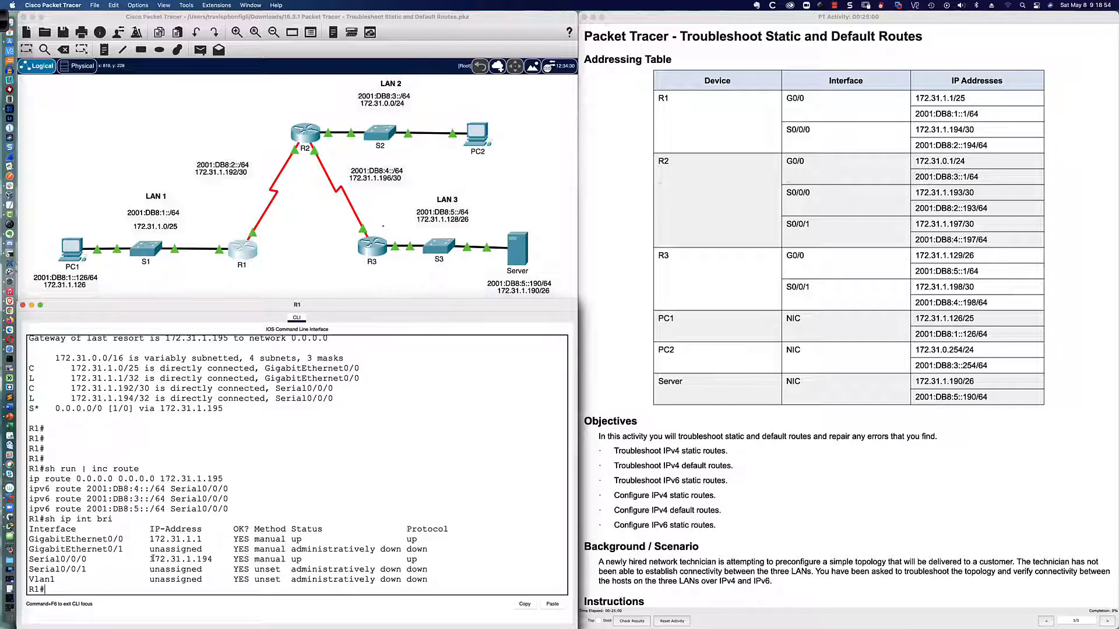
{"action": "left_click_drag", "start_coordinate": [149, 559], "coordinate": [214, 559]}
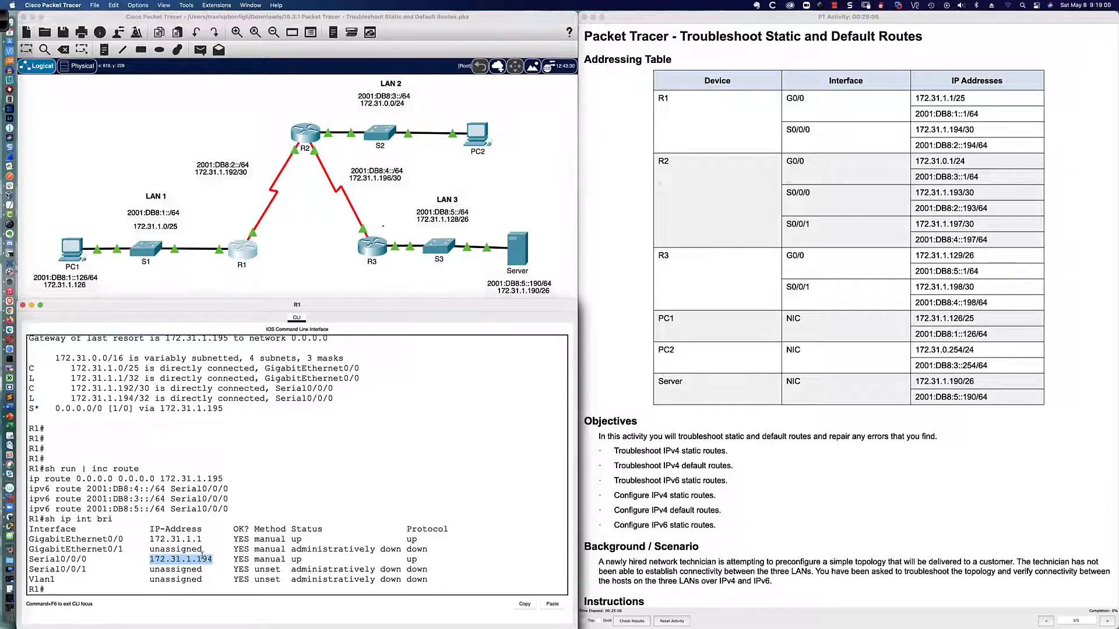
Open R2's CLI, enter privileged mode and run sh ip int bri to examine the Serial0/0/0 address
{"action": "left_click", "coordinate": [305, 135]}
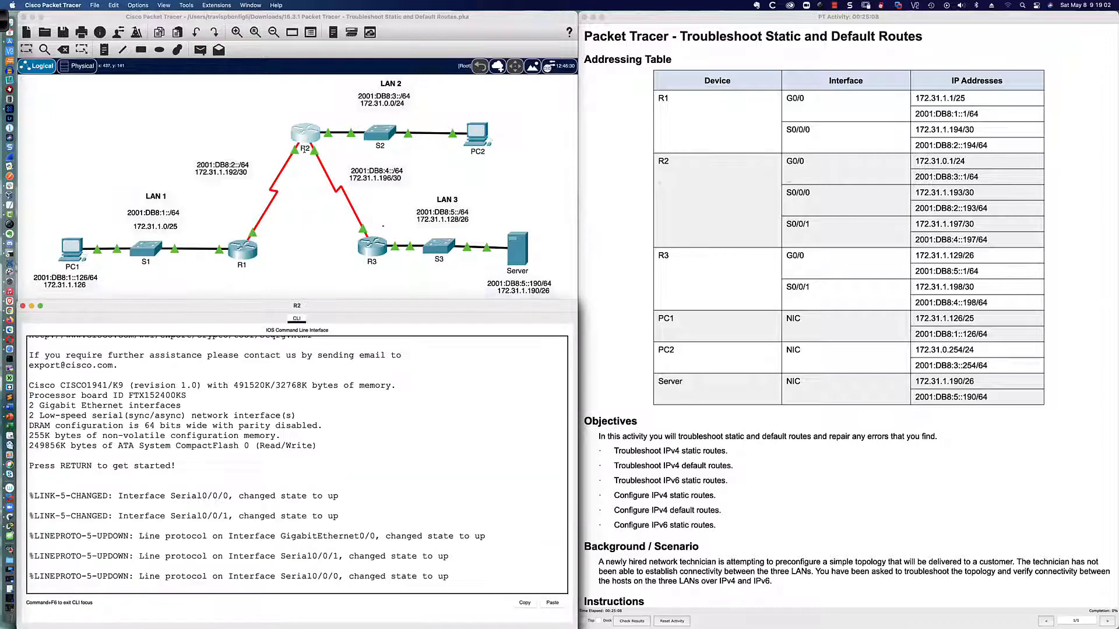
{"action": "key", "text": "Return"}
{"action": "key", "text": "Return"}
{"action": "key", "text": "Return"}
{"action": "key", "text": "Return"}
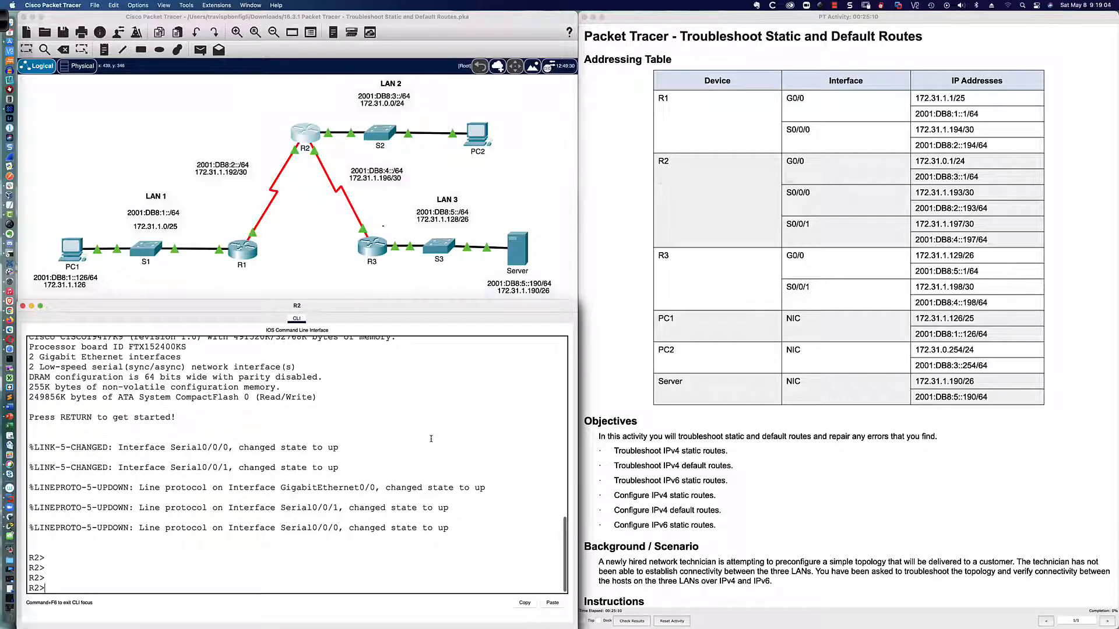
{"action": "type", "text": "en"}
{"action": "key", "text": "Return"}
{"action": "type", "text": "sh p"}
{"action": "key", "text": "BackSpace"}
{"action": "type", "text": "ip int bri"}
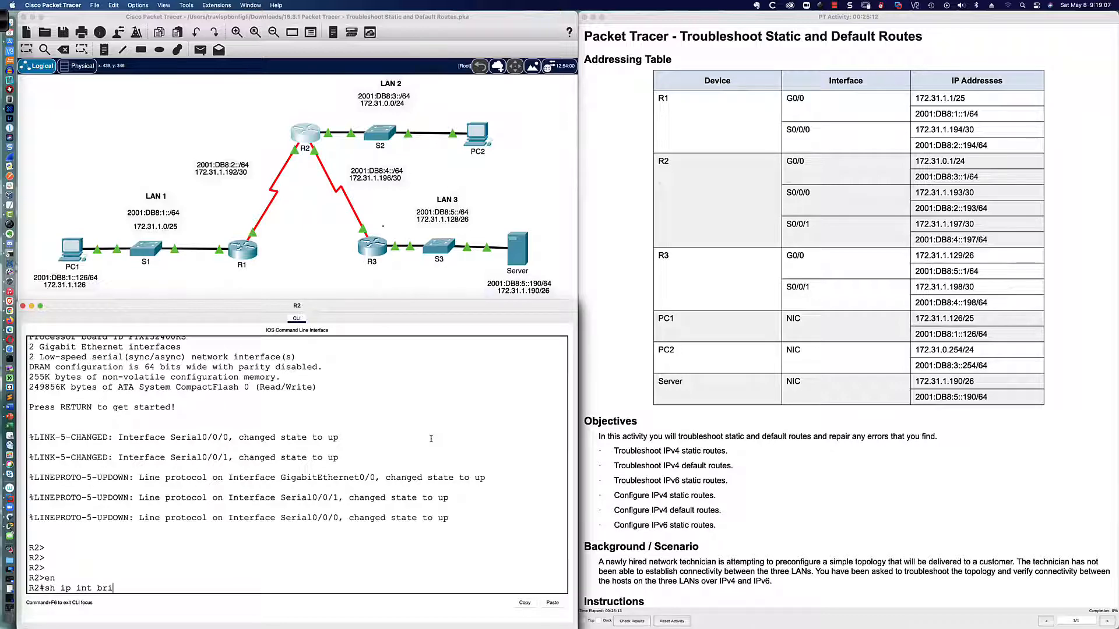
{"action": "key", "text": "Return"}
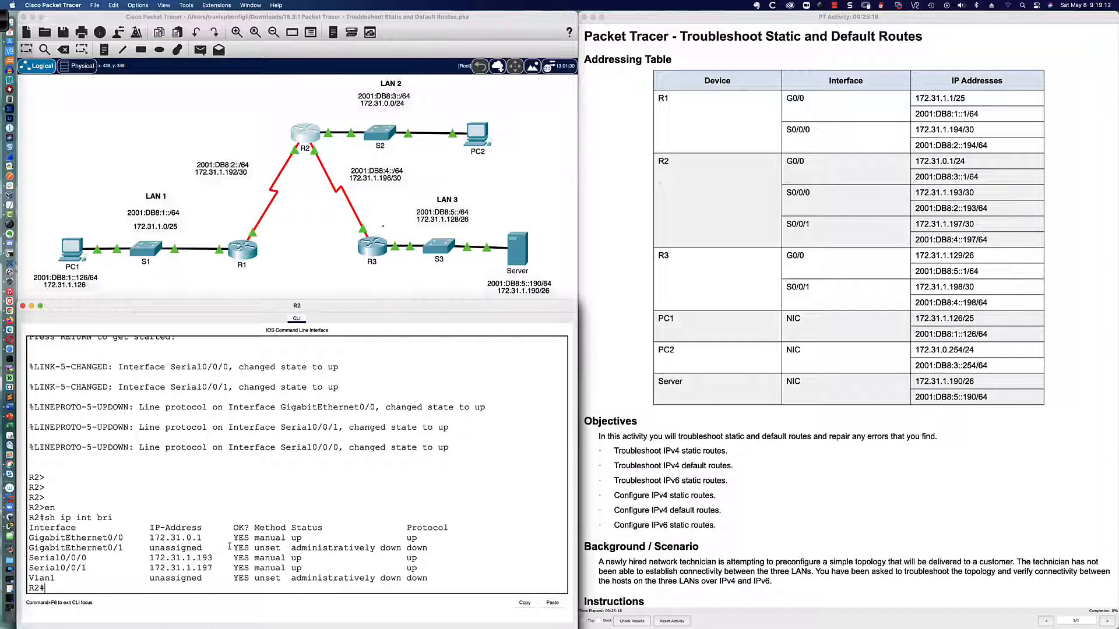
{"action": "left_click_drag", "start_coordinate": [151, 558], "coordinate": [212, 558]}
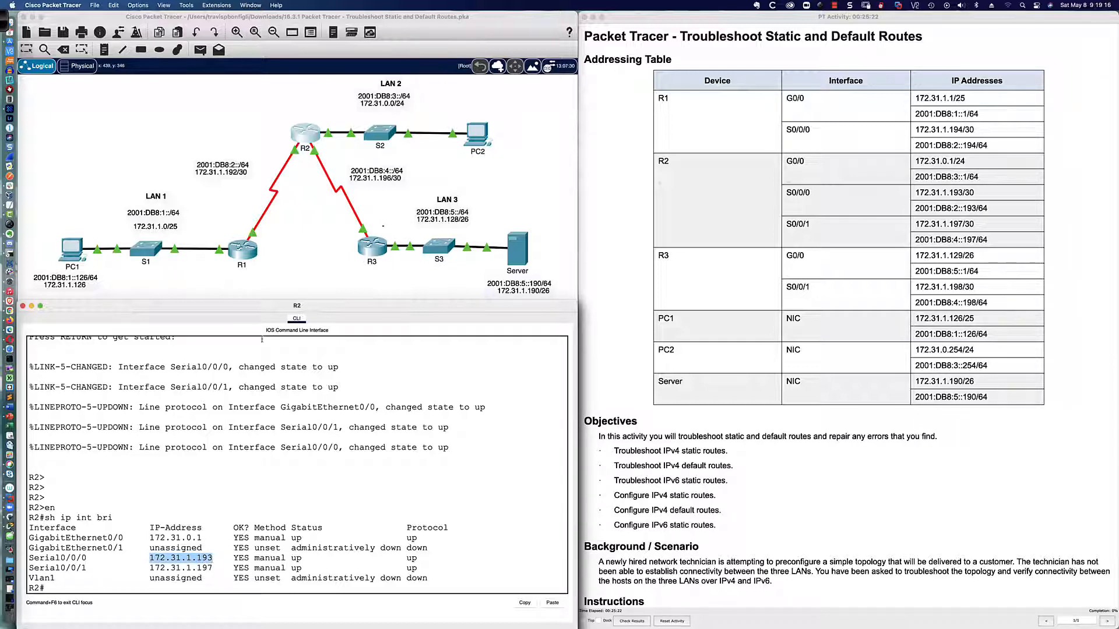
Check which ports join R1 and R2 in the topology and compare the Serial0/0/0 addresses on both routers
{"action": "left_click", "coordinate": [294, 246]}
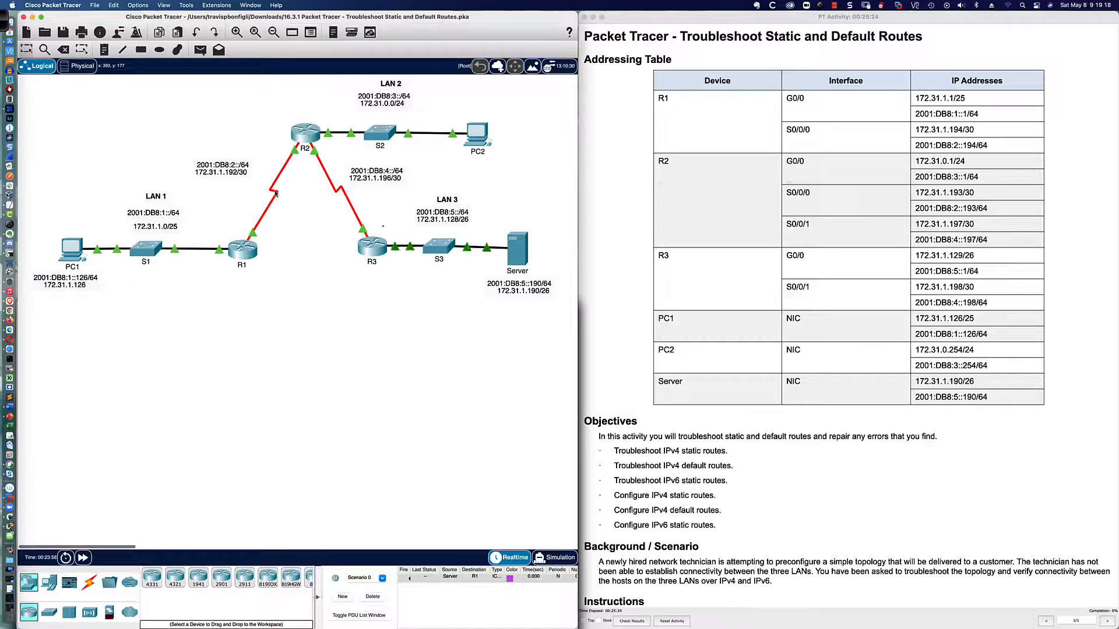
{"action": "mouse_move", "coordinate": [276, 195]}
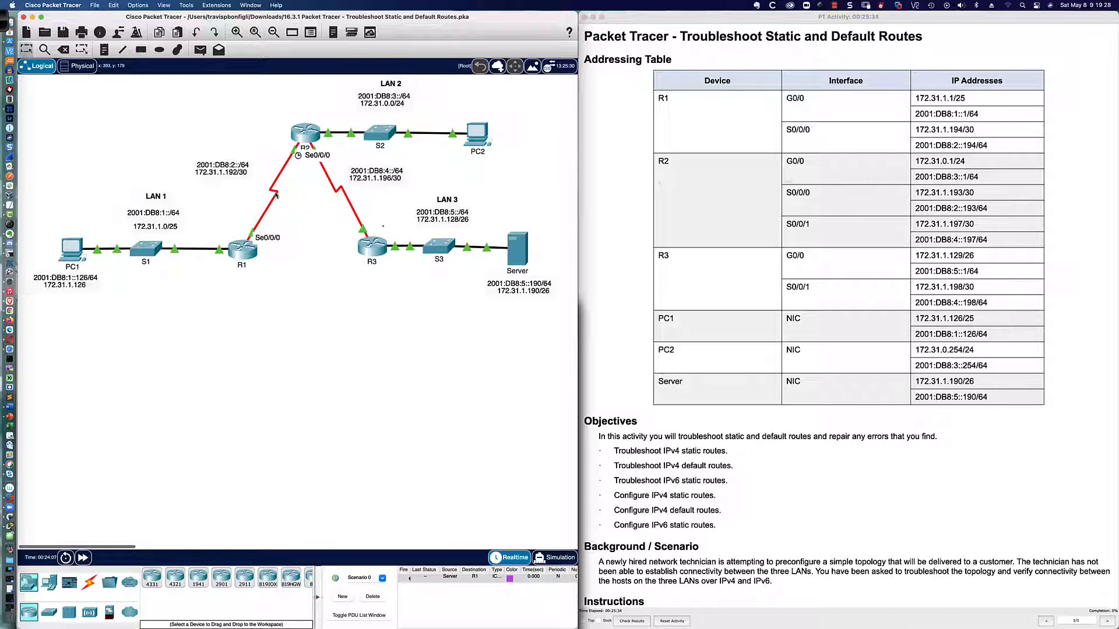
{"action": "left_click", "coordinate": [301, 140]}
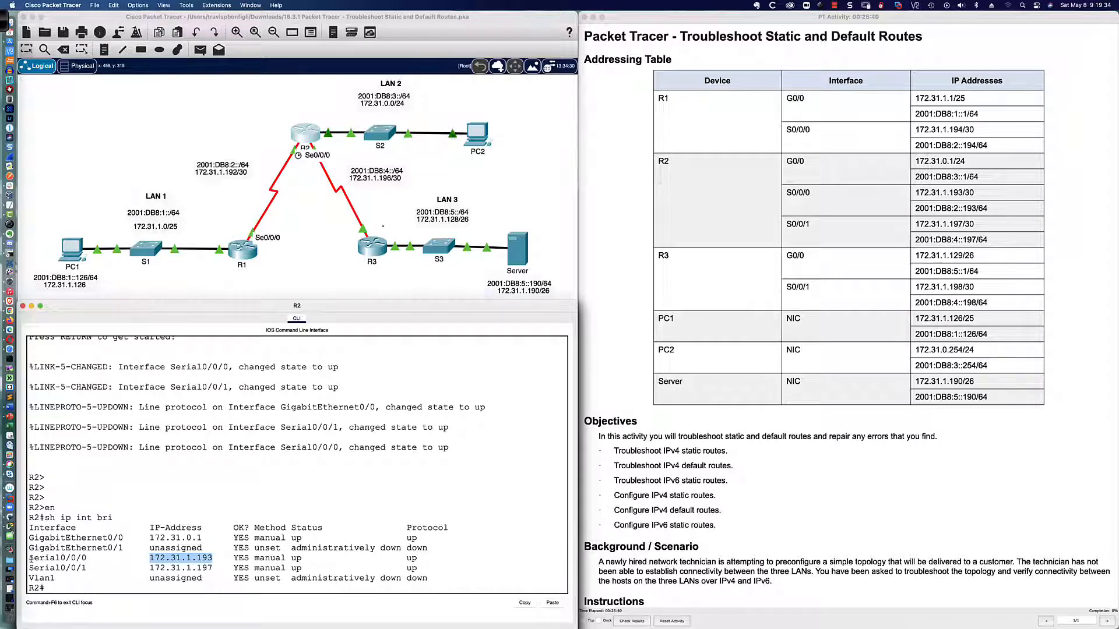
{"action": "left_click_drag", "start_coordinate": [31, 557], "coordinate": [212, 558]}
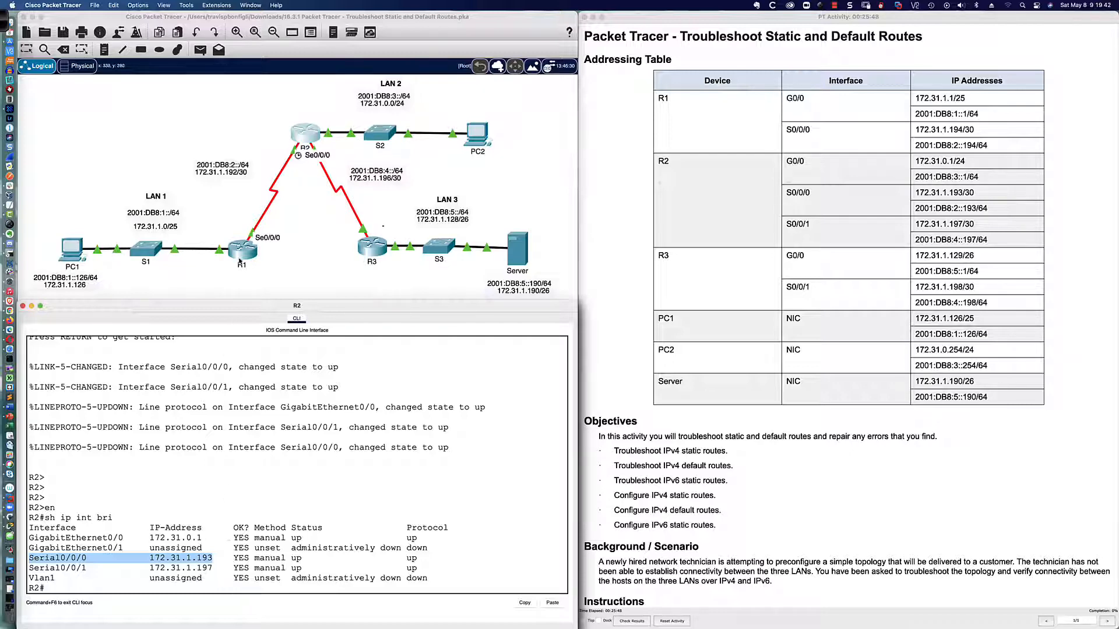
{"action": "left_click", "coordinate": [241, 255]}
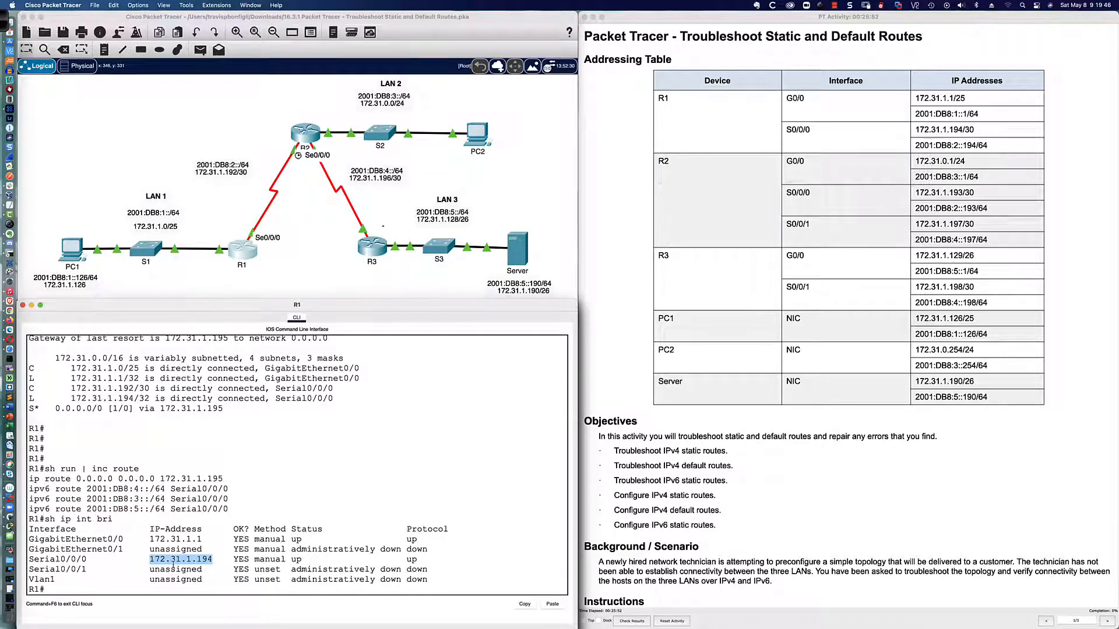
Enter global configuration mode on R1 and remove the IPv4 default route with next hop 172.31.1.195
{"action": "left_click", "coordinate": [480, 569]}
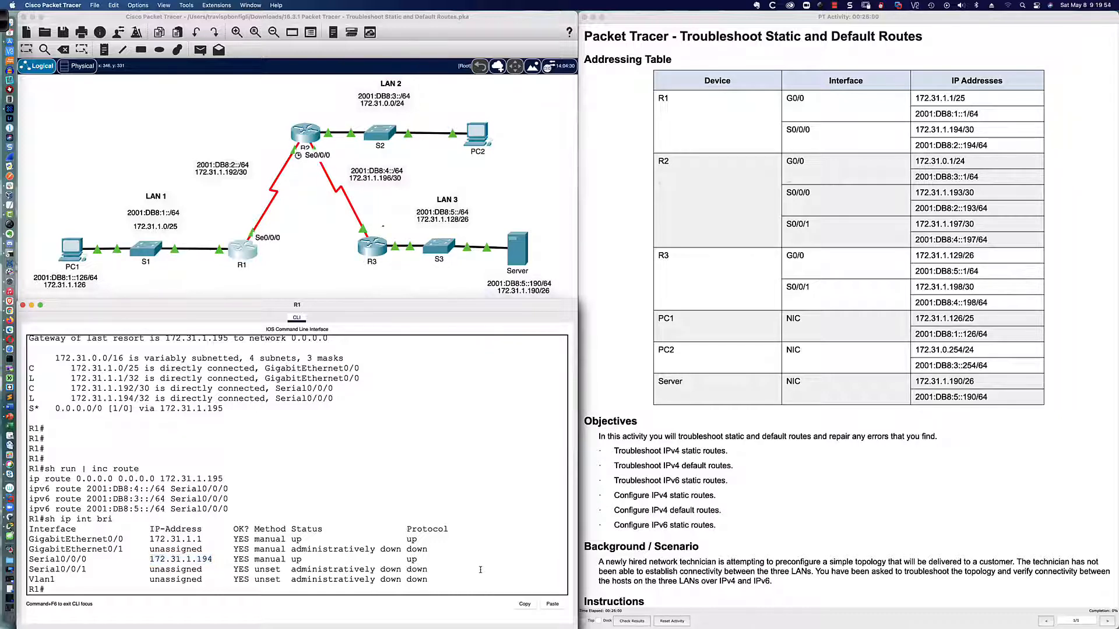
{"action": "key", "text": "Return"}
{"action": "key", "text": "Return"}
{"action": "type", "text": "conf t"}
{"action": "key", "text": "Return"}
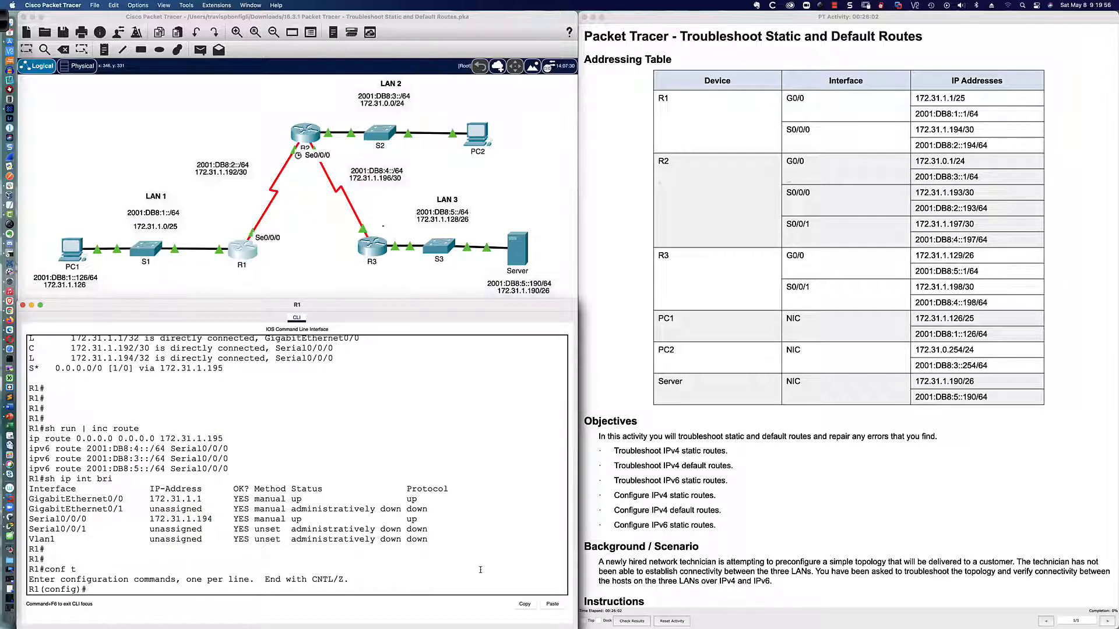
{"action": "type", "text": "no ip route 0.0.0.0 0.0.0.0"}
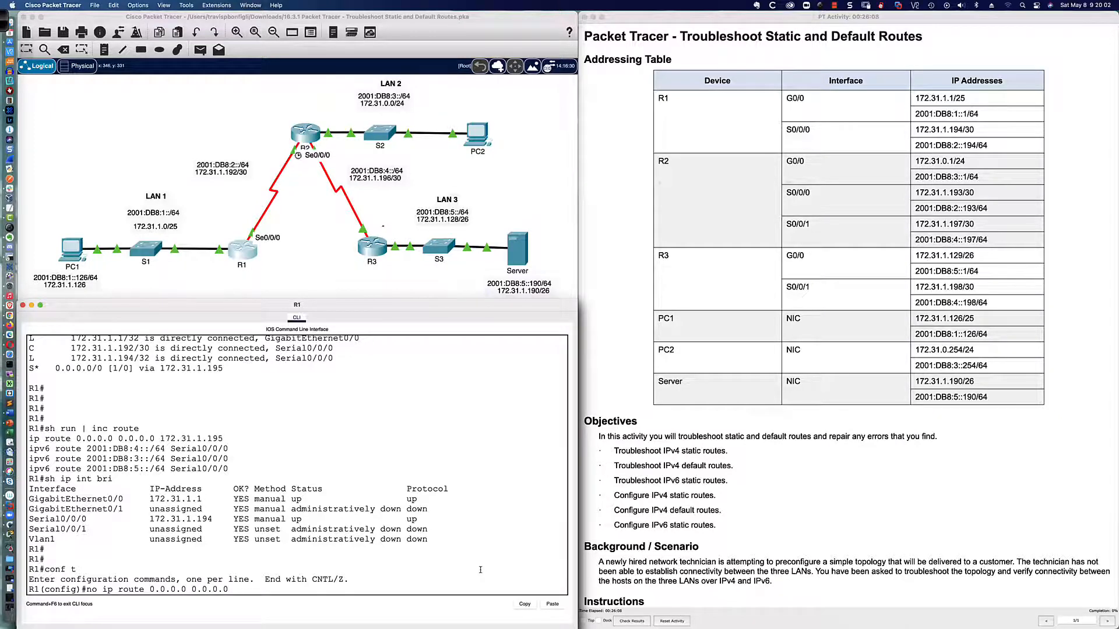
{"action": "type", "text": " 172."}
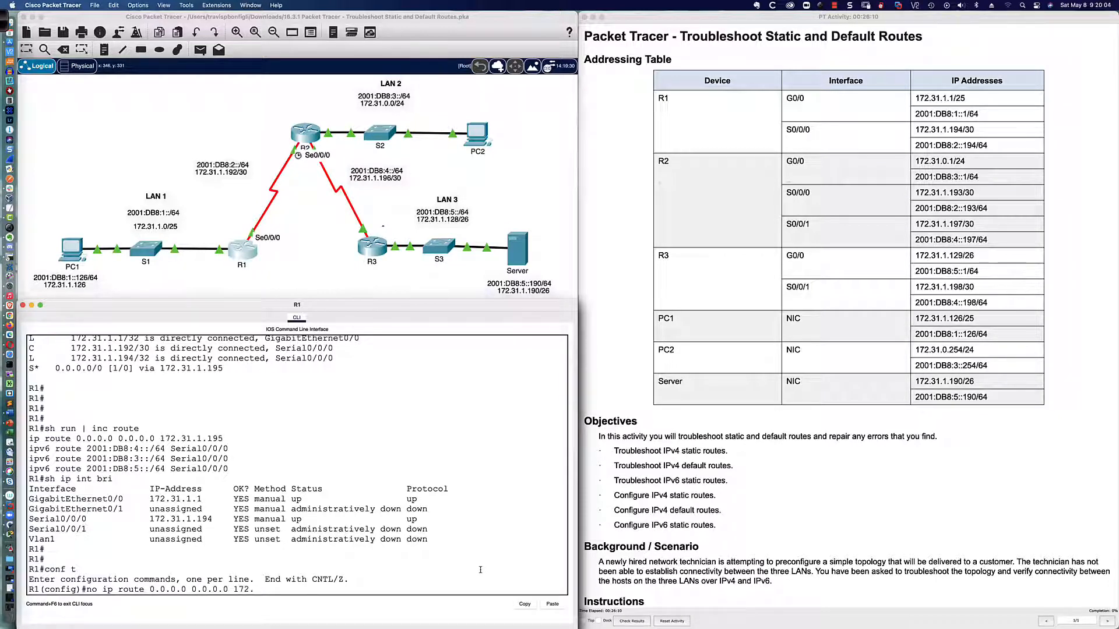
{"action": "type", "text": "31"}
{"action": "key", "text": "BackSpace"}
{"action": "type", "text": "31.1.195"}
{"action": "key", "text": "Return"}
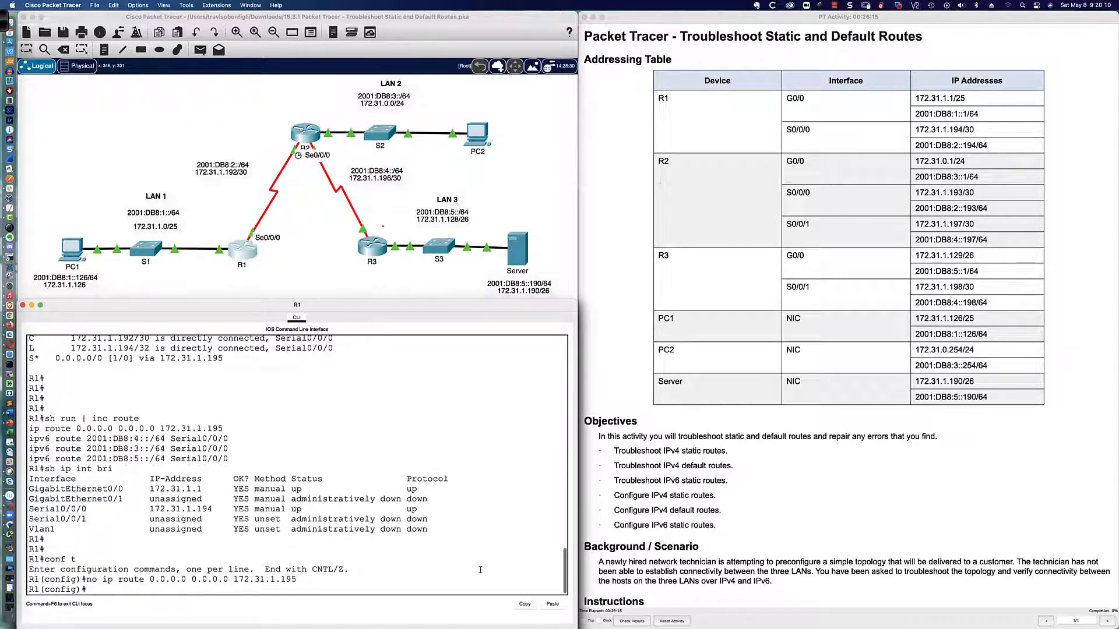
Compose an IPv4 default route command on R1 with exit interface s0/0/0, consulting the inline help for the forwarding options
{"action": "type", "text": "ip"}
{"action": "type", "text": " ip"}
{"action": "key", "text": "BackSpace"}
{"action": "key", "text": "BackSpace"}
{"action": "key", "text": "BackSpace"}
{"action": "type", "text": "route 0."}
{"action": "type", "text": "0.0.0 0.0.0.0 "}
{"action": "type", "text": "172."}
{"action": "key", "text": "BackSpace"}
{"action": "key", "text": "BackSpace"}
{"action": "key", "text": "BackSpace"}
{"action": "key", "text": "BackSpace"}
{"action": "type", "text": "?"}
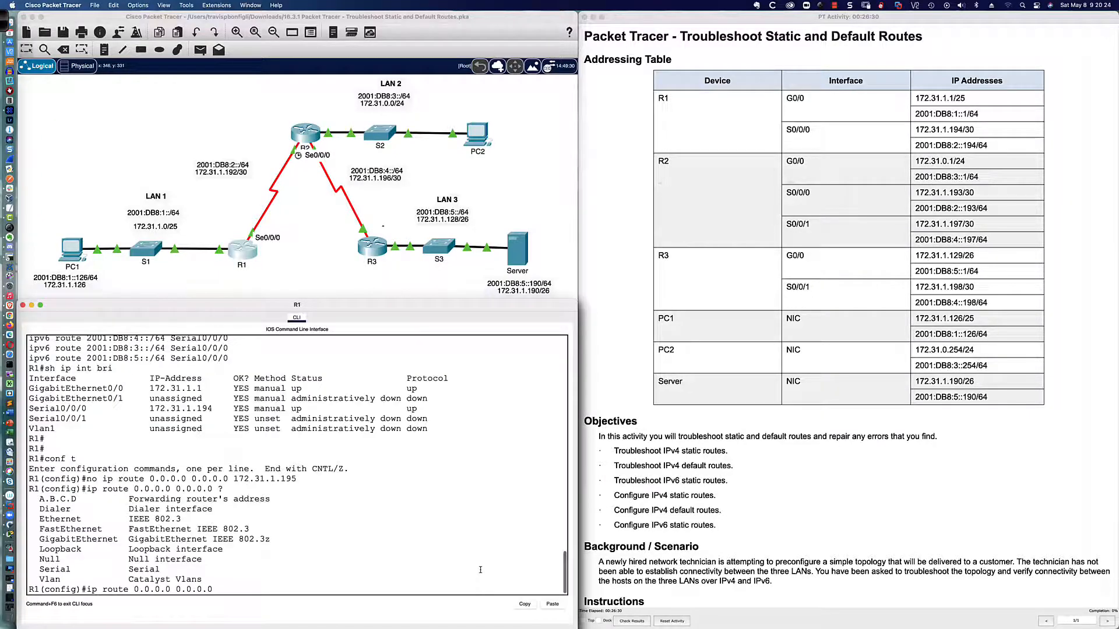
{"action": "type", "text": "s0/0/0"}
Mark the path from LAN 1 through R1 toward R2 on the topology with the red pen and clear the annotations
{"action": "left_click", "coordinate": [3, 24]}
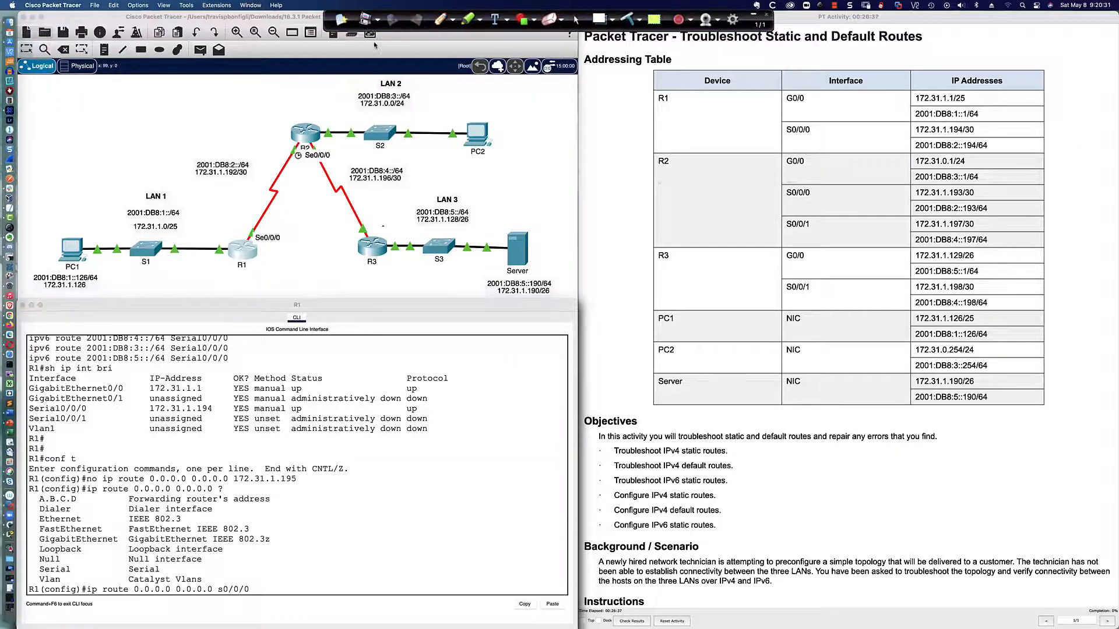
{"action": "left_click", "coordinate": [441, 20]}
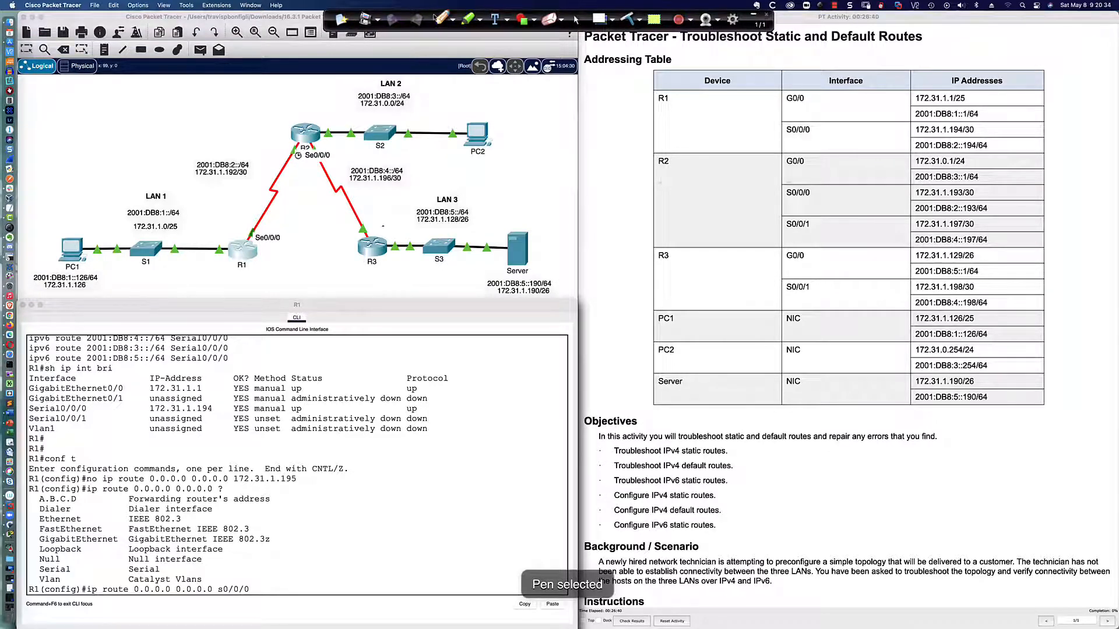
{"action": "left_click", "coordinate": [454, 23]}
{"action": "left_click", "coordinate": [458, 40]}
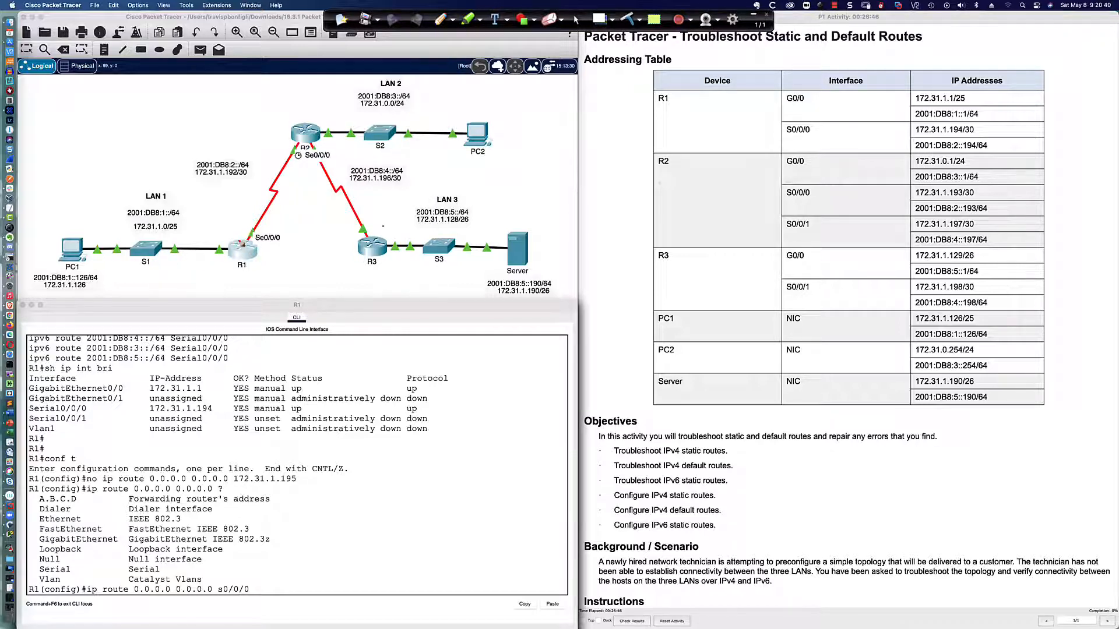
{"action": "left_click_drag", "start_coordinate": [237, 244], "coordinate": [247, 226]}
{"action": "mouse_move", "coordinate": [164, 188]}
{"action": "left_mouse_down"}
{"action": "mouse_move", "coordinate": [141, 197]}
{"action": "mouse_move", "coordinate": [174, 210]}
{"action": "mouse_move", "coordinate": [156, 185]}
{"action": "left_mouse_up"}
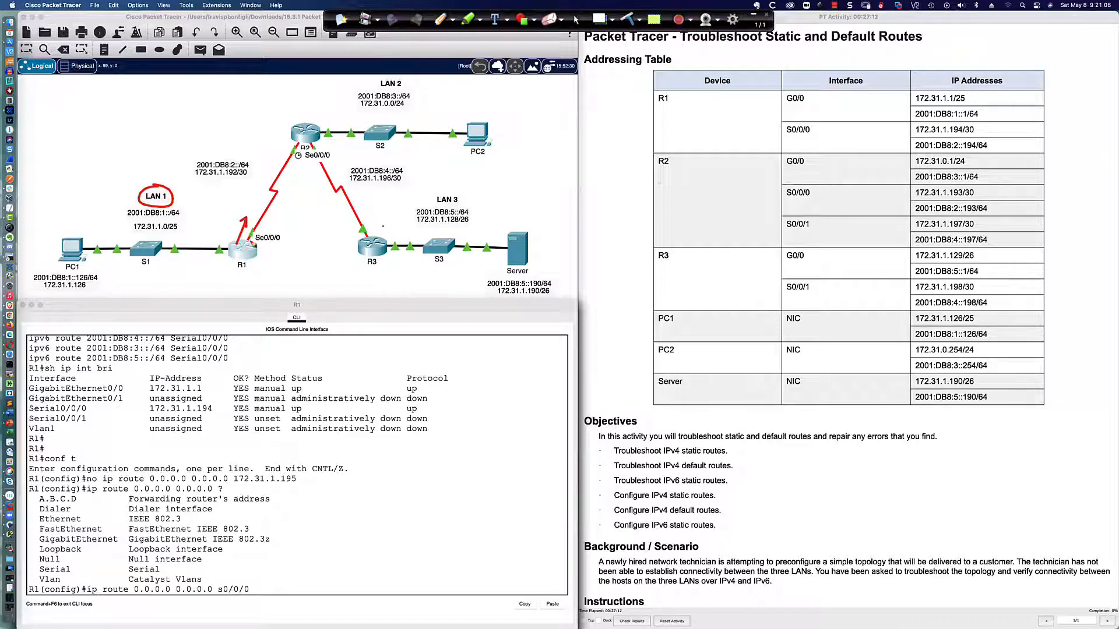
{"action": "mouse_move", "coordinate": [114, 257]}
{"action": "left_mouse_down"}
{"action": "mouse_move", "coordinate": [235, 262]}
{"action": "mouse_move", "coordinate": [231, 254]}
{"action": "left_mouse_up"}
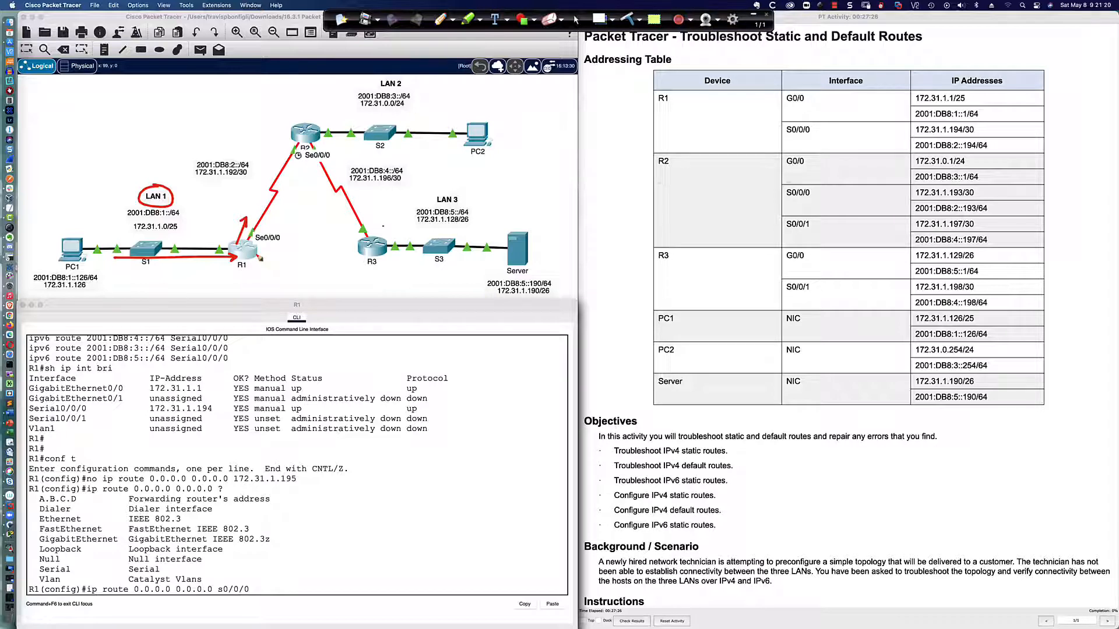
{"action": "left_click_drag", "start_coordinate": [257, 256], "coordinate": [272, 236]}
{"action": "left_click_drag", "start_coordinate": [300, 143], "coordinate": [300, 142]}
{"action": "left_click", "coordinate": [629, 18]}
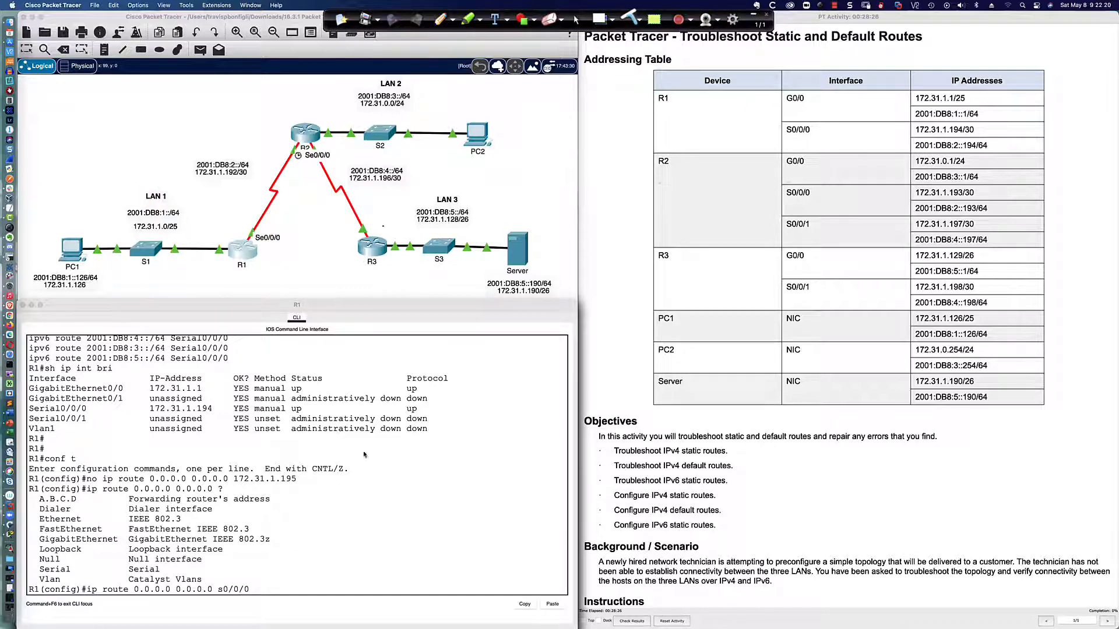
{"action": "left_click", "coordinate": [576, 19]}
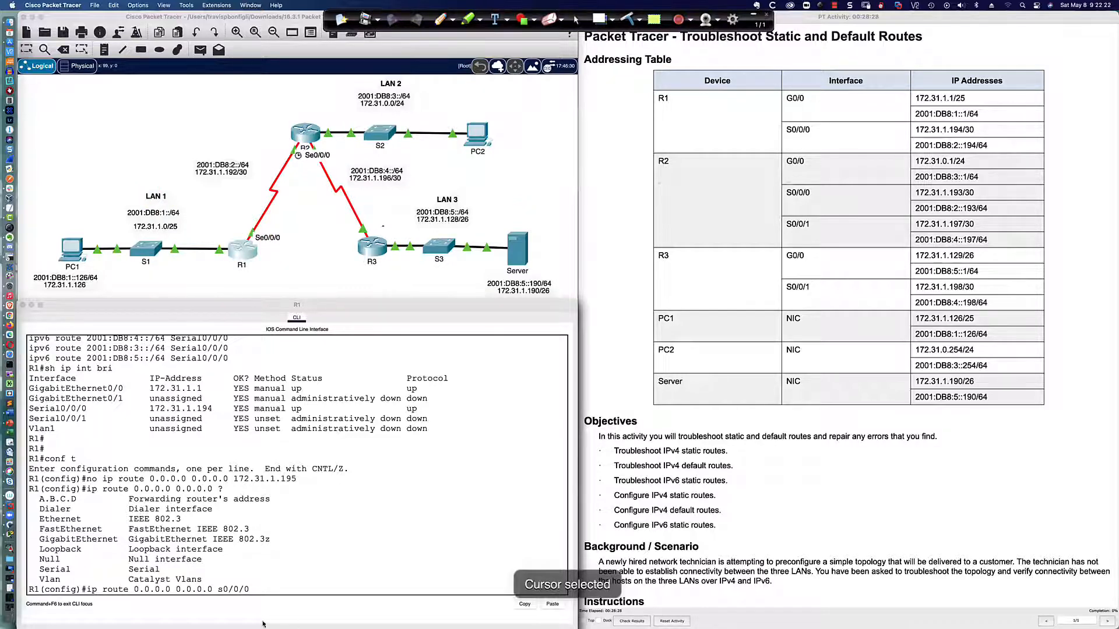
Apply the default route out of s0/0/0 on R1 and remove it again with no ip route 0.0.0.0 0.0.0.0 s0/0/0
{"action": "left_click", "coordinate": [267, 589]}
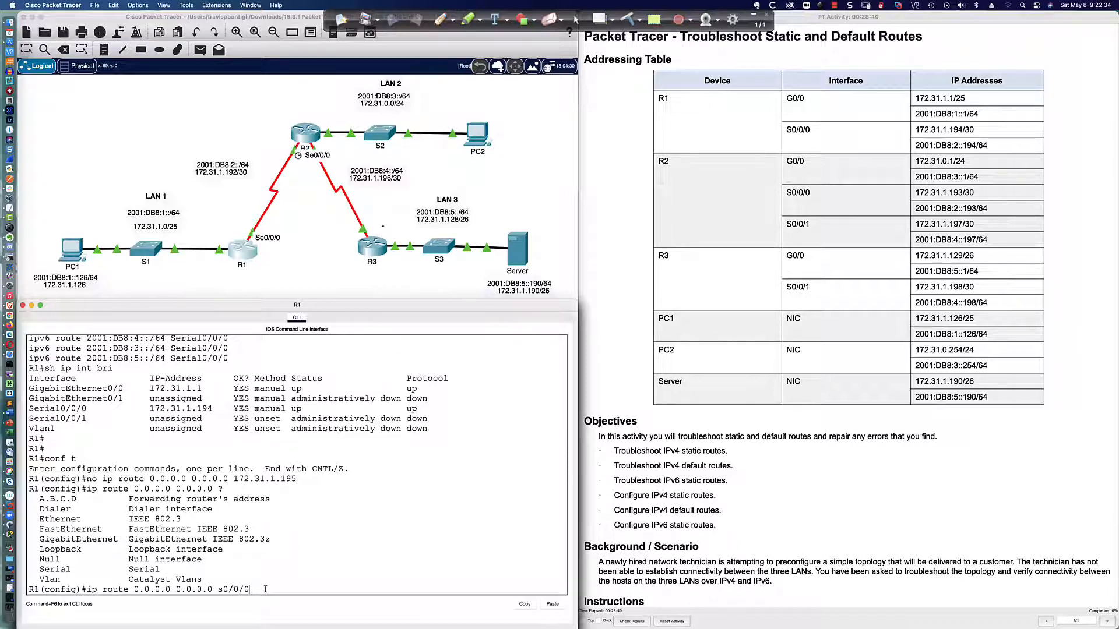
{"action": "key", "text": "Return"}
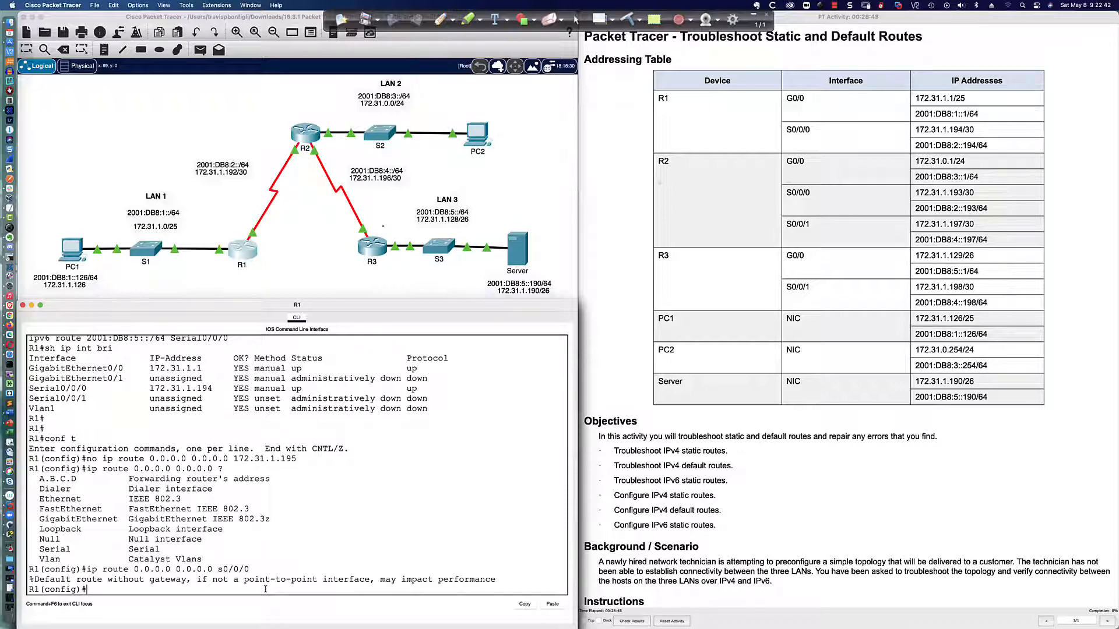
{"action": "key", "text": "Up"}
{"action": "key", "text": "Left"}
{"action": "key", "text": "Left"}
{"action": "key", "text": "Left"}
{"action": "key", "text": "Left"}
{"action": "key", "text": "Left"}
{"action": "key", "text": "Left"}
{"action": "key", "text": "Left"}
{"action": "key", "text": "Left"}
{"action": "key", "text": "Left"}
{"action": "key", "text": "Left"}
{"action": "key", "text": "Left"}
{"action": "key", "text": "Left"}
{"action": "key", "text": "Left"}
{"action": "key", "text": "Left"}
{"action": "key", "text": "Left"}
{"action": "key", "text": "Left"}
{"action": "key", "text": "Left"}
{"action": "key", "text": "Left"}
{"action": "key", "text": "Left"}
{"action": "type", "text": "no"}
{"action": "key", "text": "Return"}
{"action": "type", "text": "oip"}
{"action": "key", "text": "BackSpace"}
{"action": "key", "text": "BackSpace"}
{"action": "key", "text": "BackSpace"}
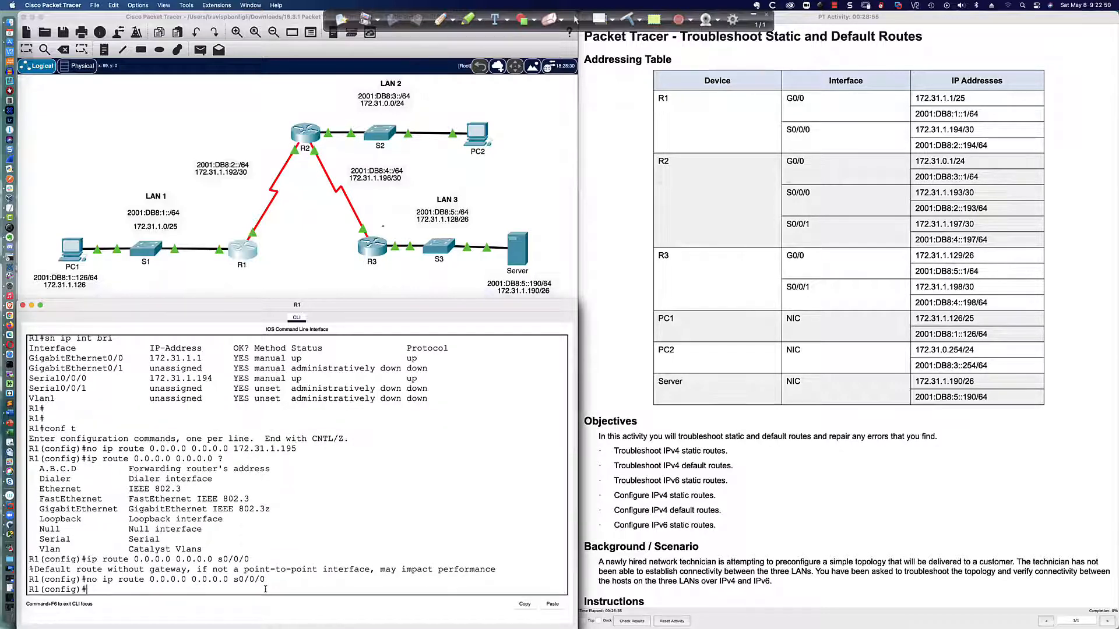
Configure an IPv4 default route on R1 with ip route 0.0.0.0 0.0.0.0 172.31.1.193
{"action": "type", "text": "ip route 0.0.0.0 0.0.0.0 172.31.1.193"}
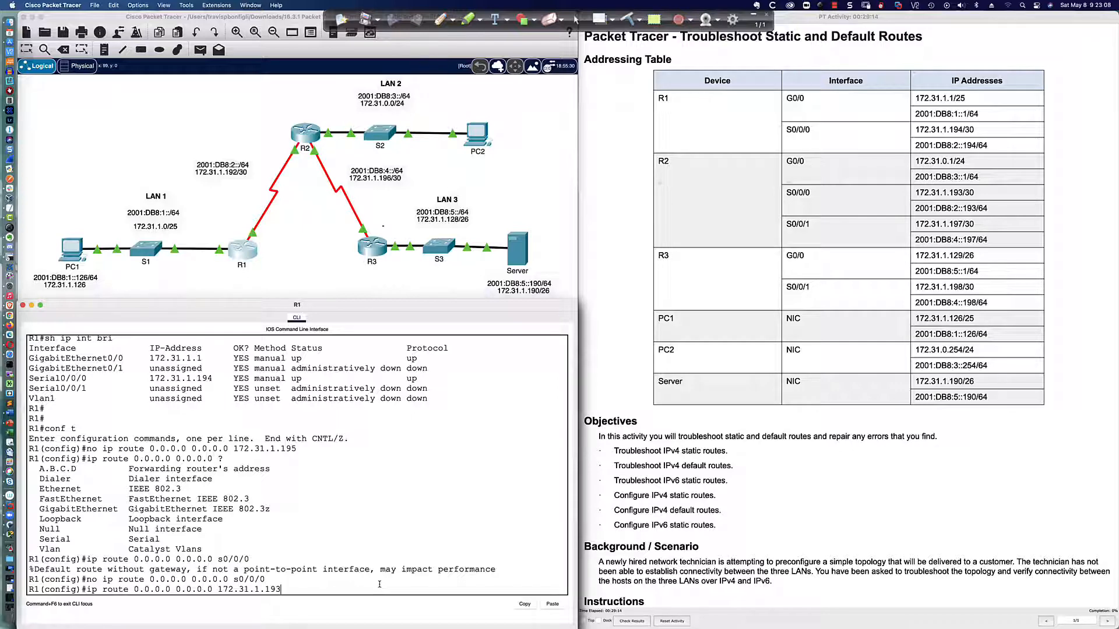
{"action": "key", "text": "Return"}
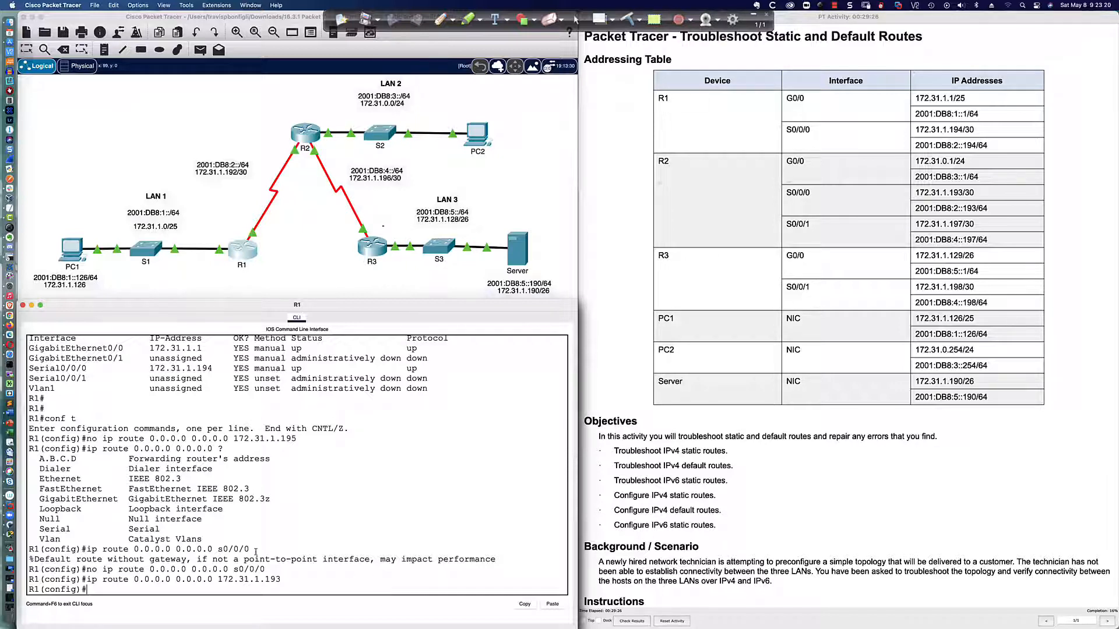
Compare the s0/0/0 exit interface with the 172.31.1.193 next hop in R1's default route commands by highlighting each
{"action": "left_click_drag", "start_coordinate": [218, 550], "coordinate": [250, 548]}
{"action": "left_click", "coordinate": [213, 549]}
{"action": "left_click_drag", "start_coordinate": [213, 549], "coordinate": [255, 550]}
{"action": "left_click_drag", "start_coordinate": [217, 579], "coordinate": [281, 579]}
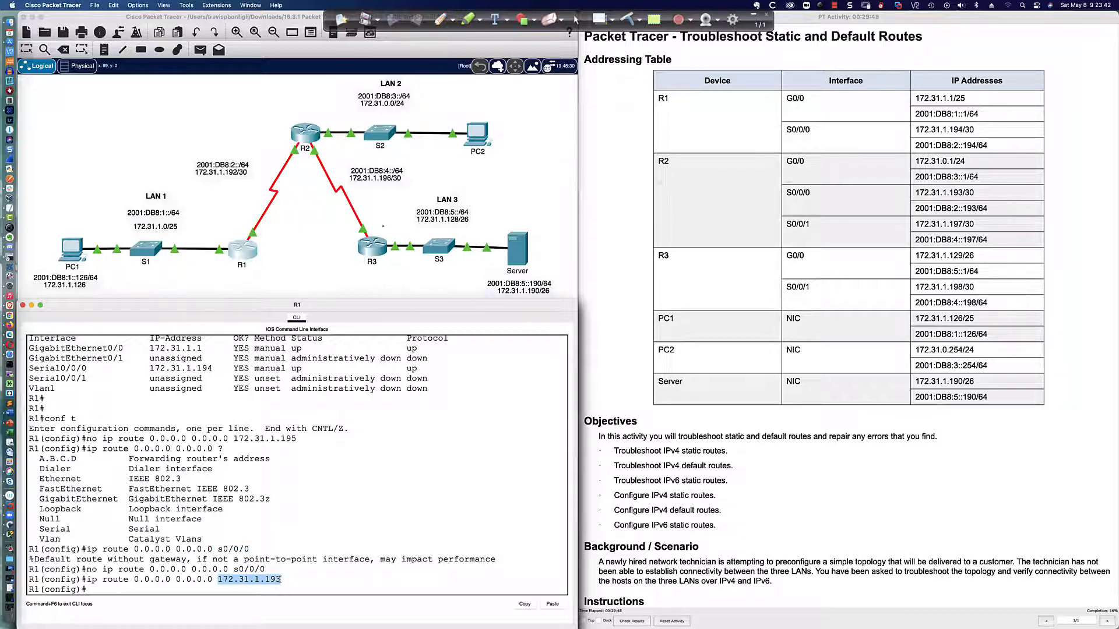
{"action": "left_click_drag", "start_coordinate": [213, 549], "coordinate": [254, 550]}
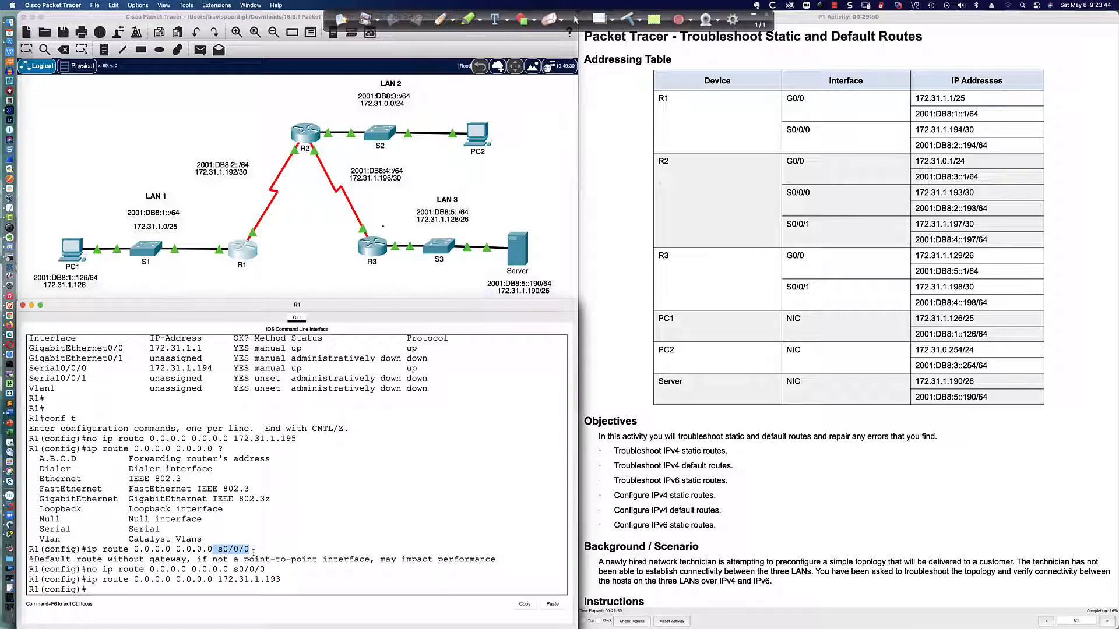
{"action": "left_click", "coordinate": [229, 589]}
Repeat the ping from PC1's command prompt to PC2 at 172.31.0.254 and examine the replies
{"action": "left_click", "coordinate": [74, 252]}
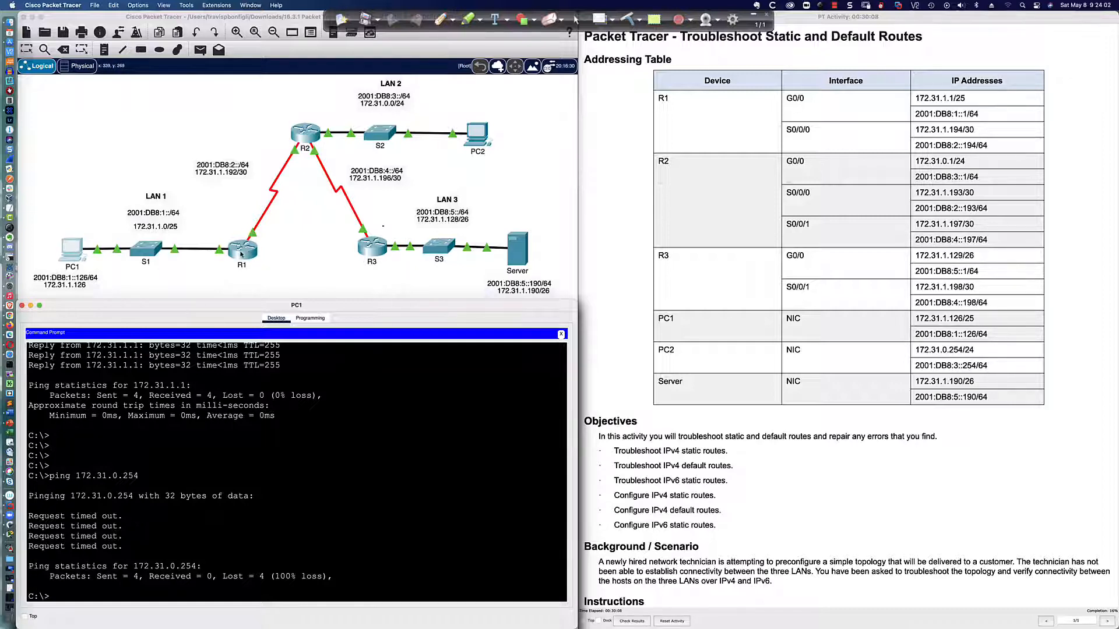
{"action": "left_click", "coordinate": [394, 468]}
{"action": "key", "text": "Return"}
{"action": "key", "text": "Return"}
{"action": "key", "text": "Up"}
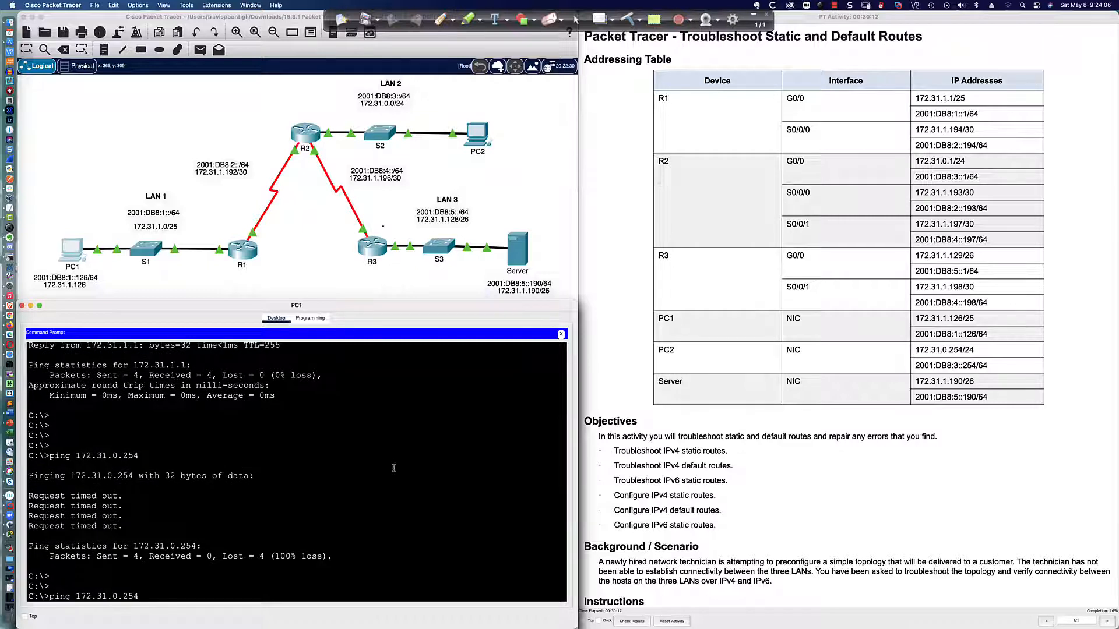
{"action": "key", "text": "Return"}
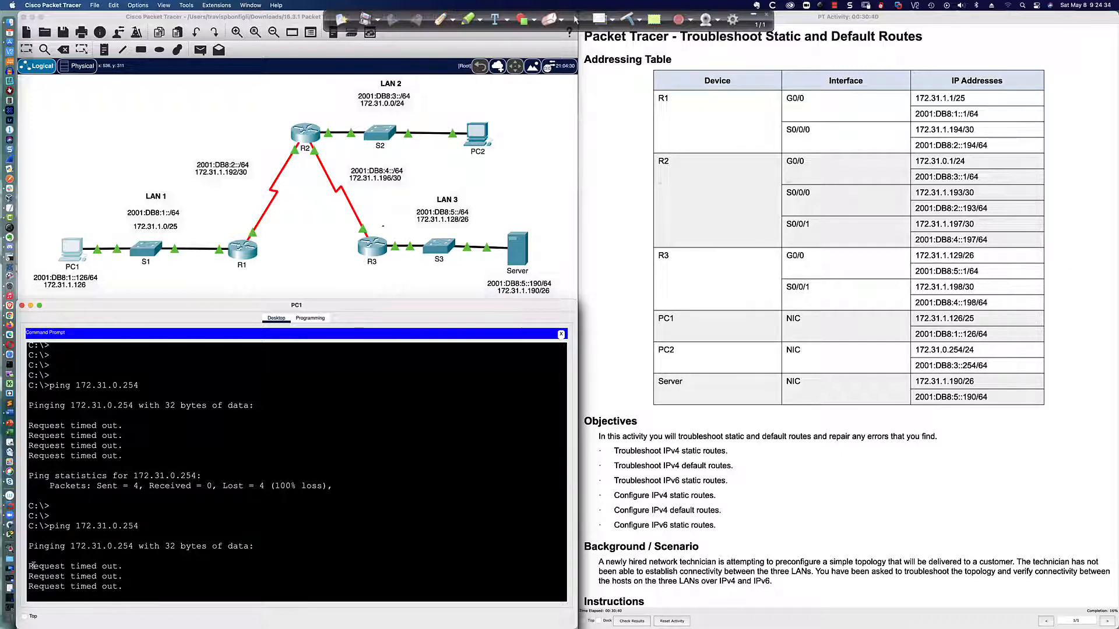
{"action": "left_click_drag", "start_coordinate": [30, 567], "coordinate": [121, 567]}
{"action": "left_click", "coordinate": [120, 535]}
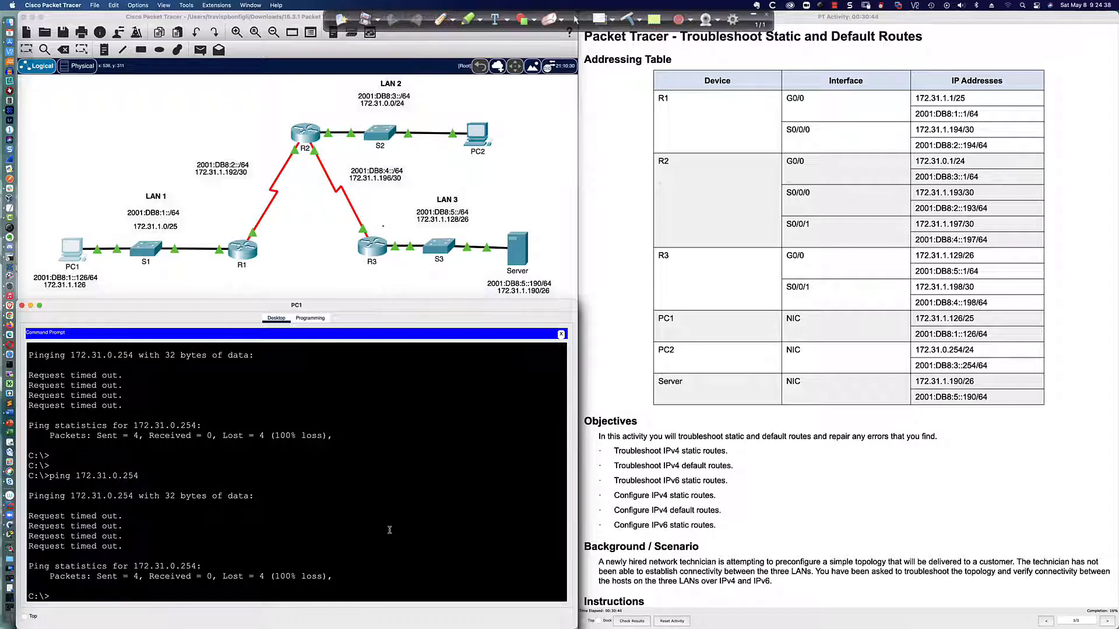
Trace the route from PC1 to PC2 with tracert 172.31.0.254
{"action": "type", "text": "tracert 172.31.0.254"}
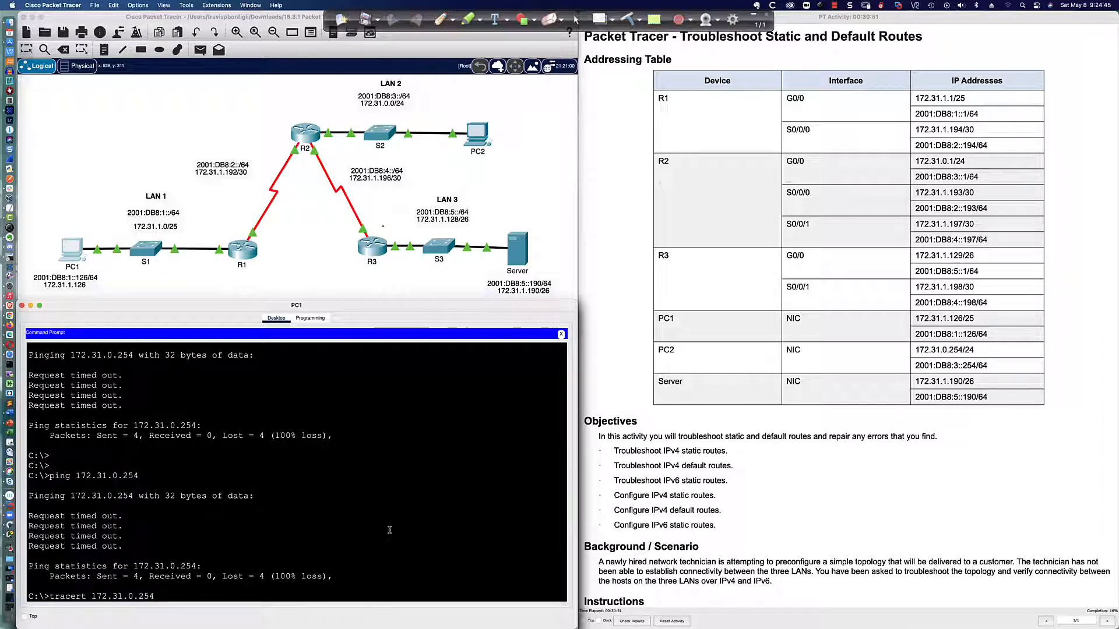
{"action": "key", "text": "Return"}
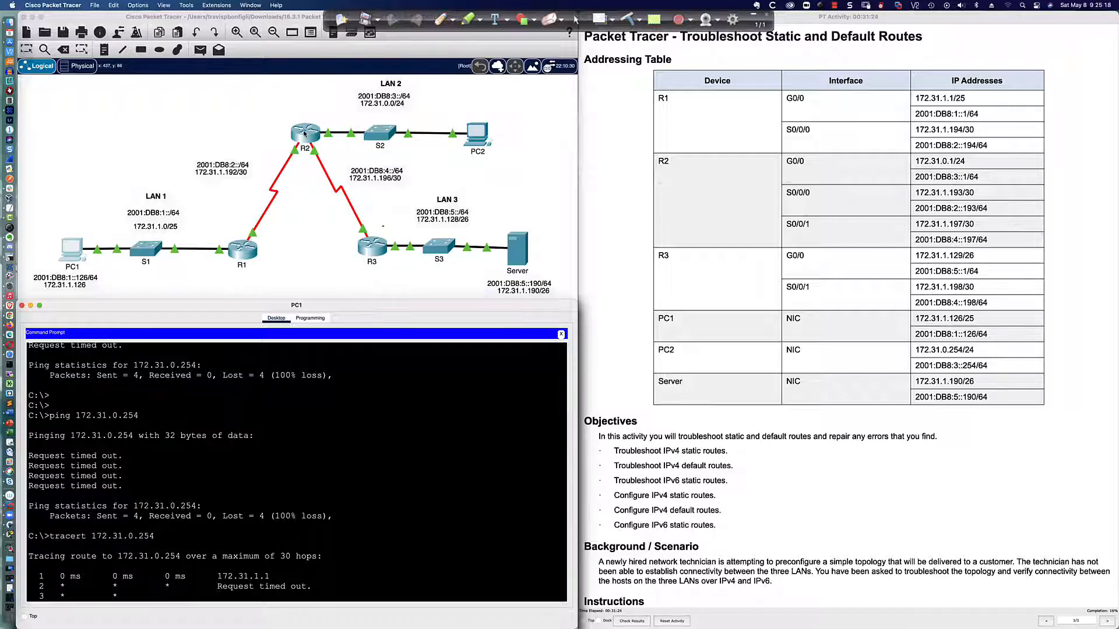
Open R2's command line and display its IPv4 routing table with sh ip route
{"action": "left_click", "coordinate": [303, 133]}
{"action": "left_click", "coordinate": [425, 383]}
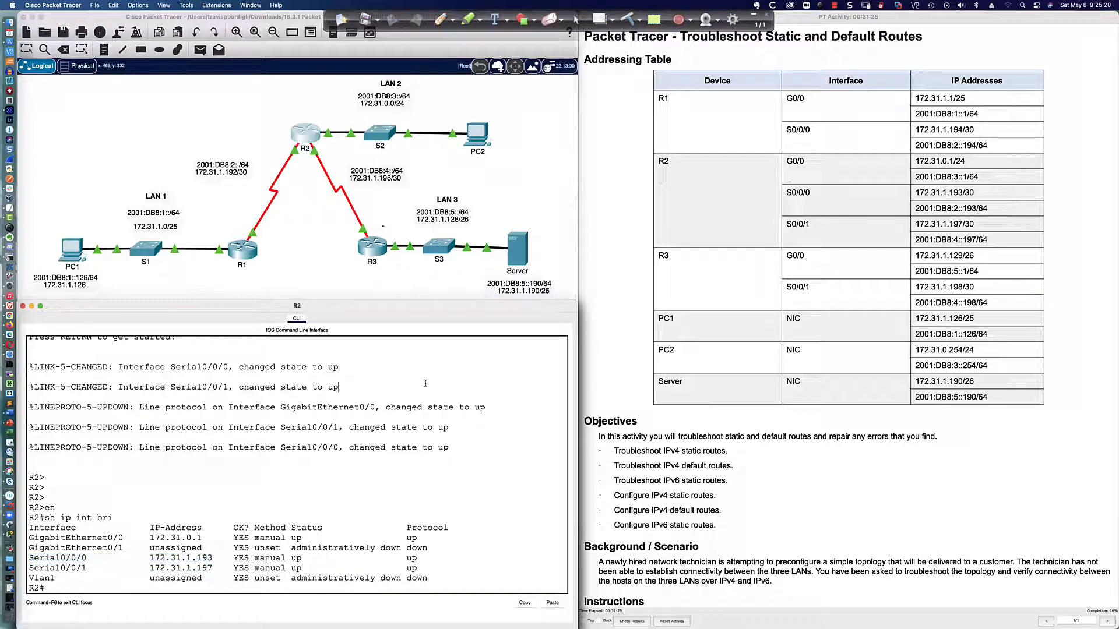
{"action": "key", "text": "Return"}
{"action": "type", "text": "sh ip route"}
{"action": "key", "text": "Return"}
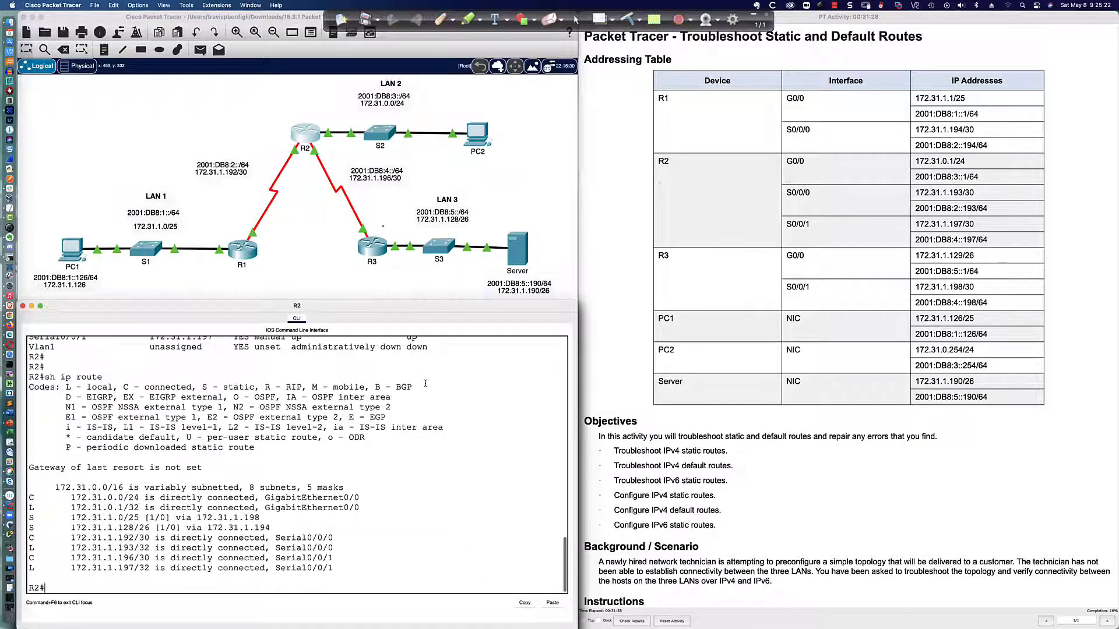
{"action": "key", "text": "Return"}
{"action": "key", "text": "Return"}
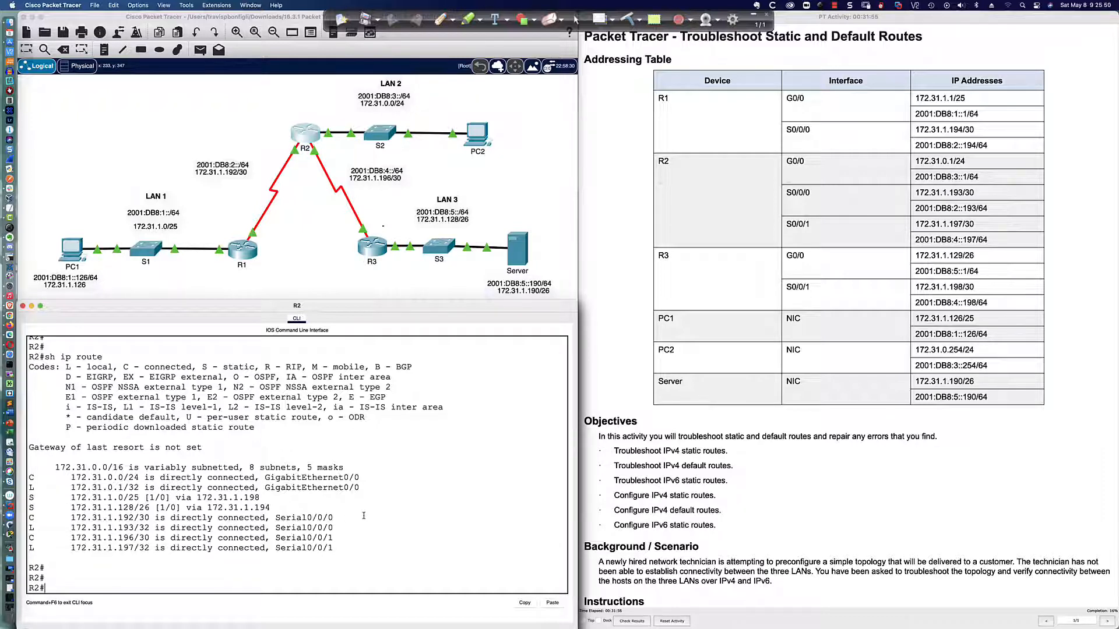
List R2's static route commands with sh run | inc ip route and examine the routing table entry for 172.31.1.0/25
{"action": "type", "text": "sh run | inc ip route"}
{"action": "key", "text": "Return"}
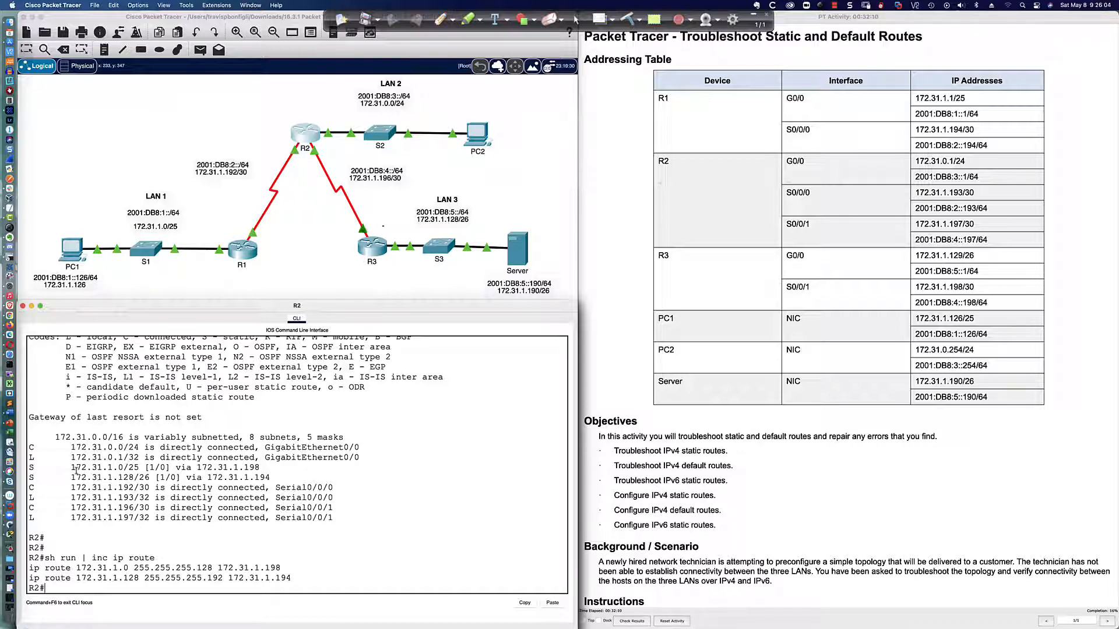
{"action": "left_click_drag", "start_coordinate": [31, 467], "coordinate": [263, 469]}
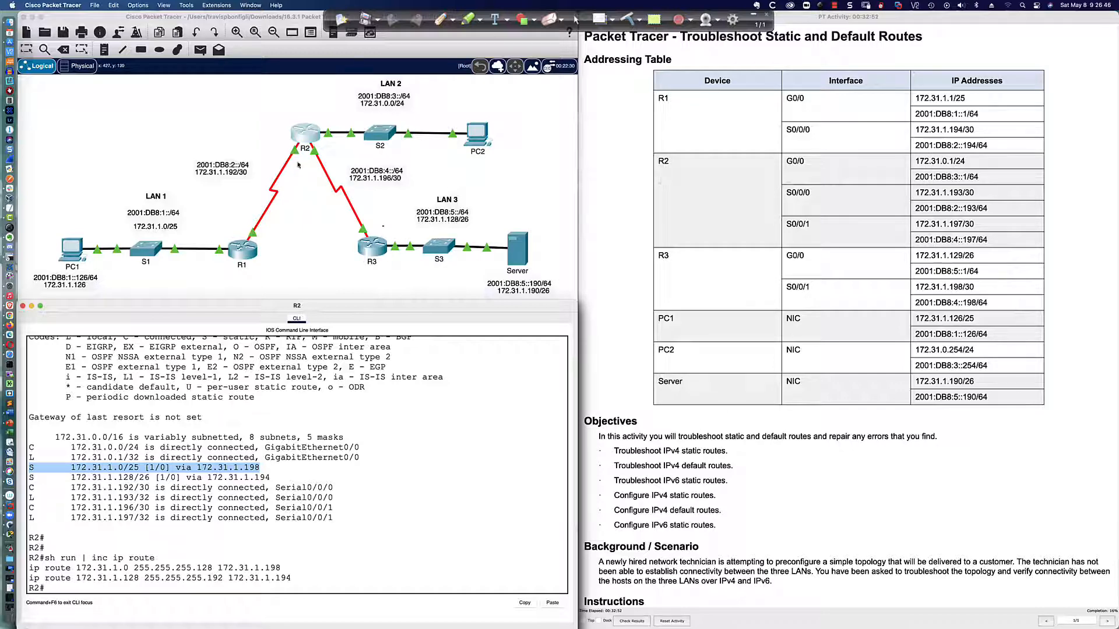
{"action": "scroll", "coordinate": [247, 482], "scroll_direction": "up", "scroll_amount": 1}
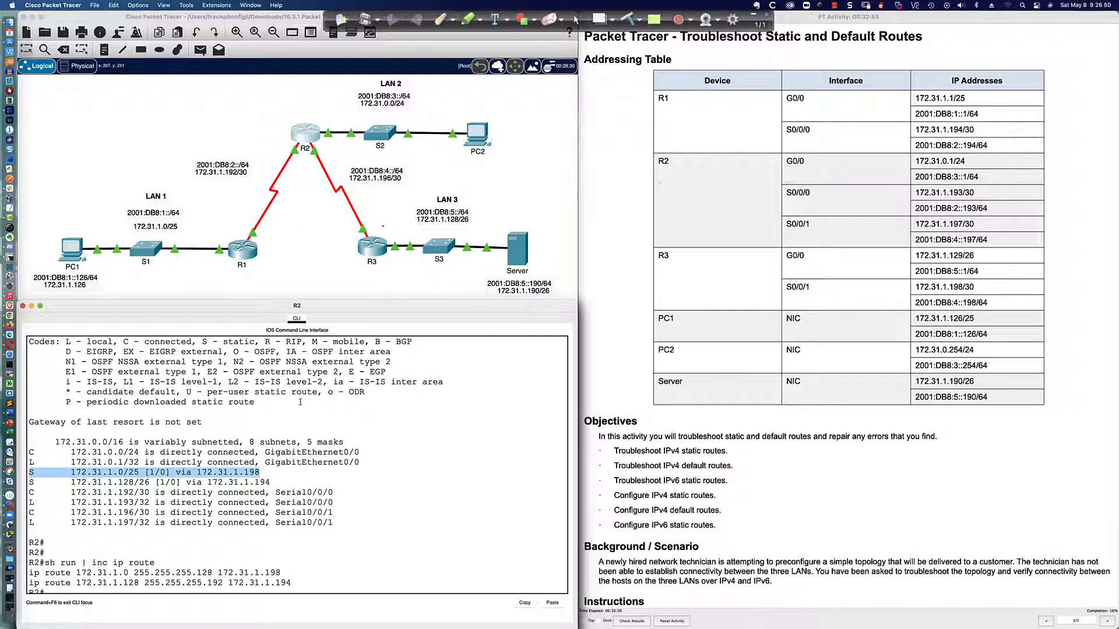
{"action": "scroll", "coordinate": [302, 402], "scroll_direction": "down", "scroll_amount": 1}
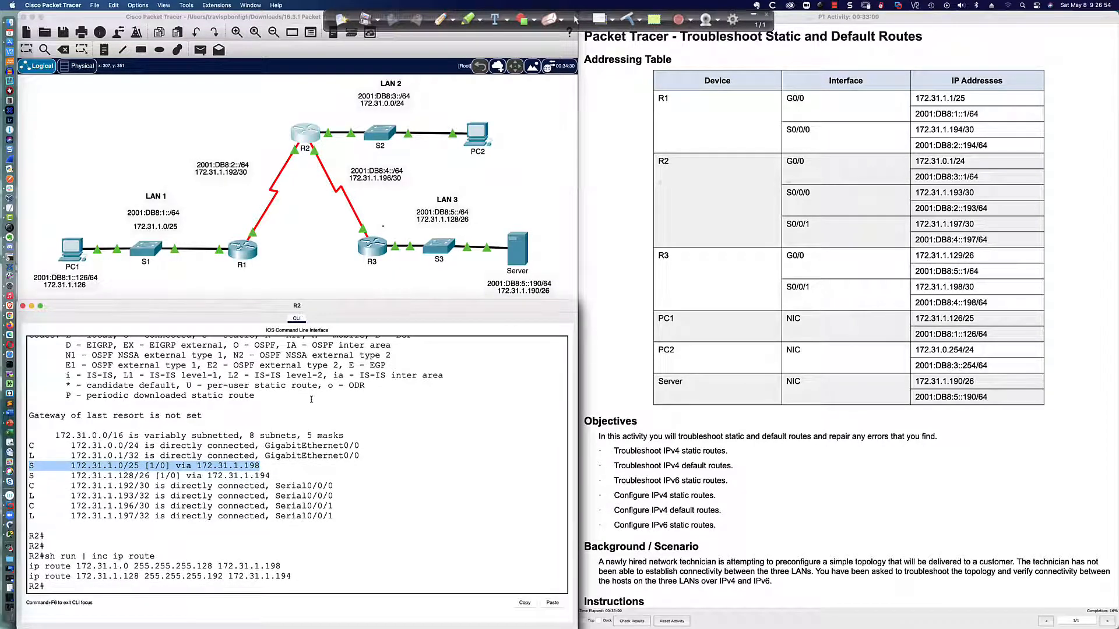
Stop the running trace on PC1 and ping PC2 at 172.31.0.254 again
{"action": "left_click", "coordinate": [70, 255]}
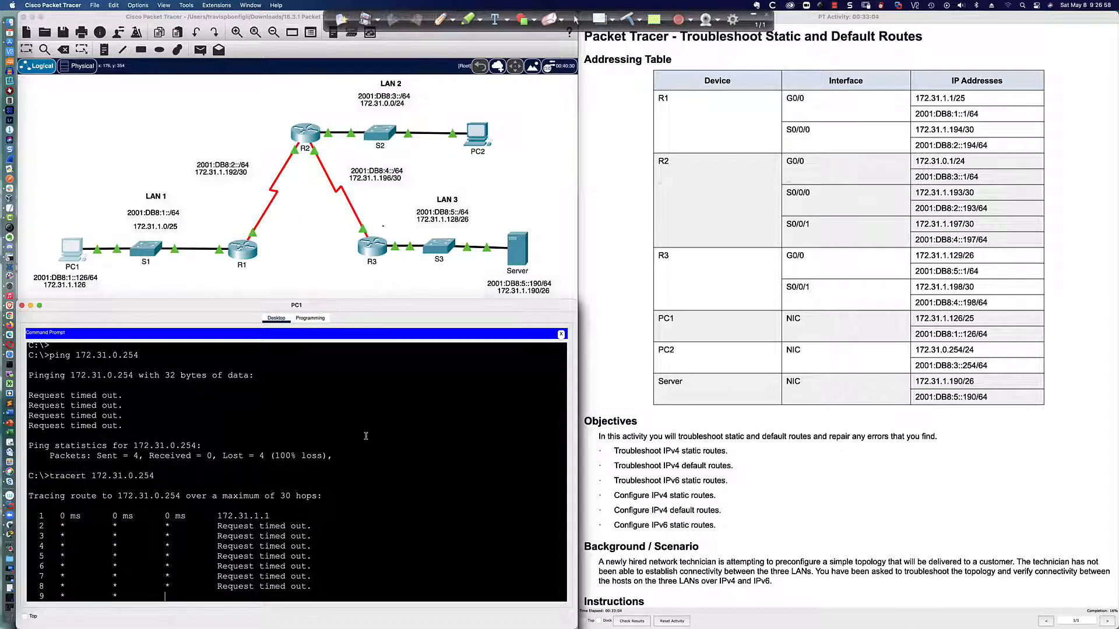
{"action": "key", "text": "ctrl+c"}
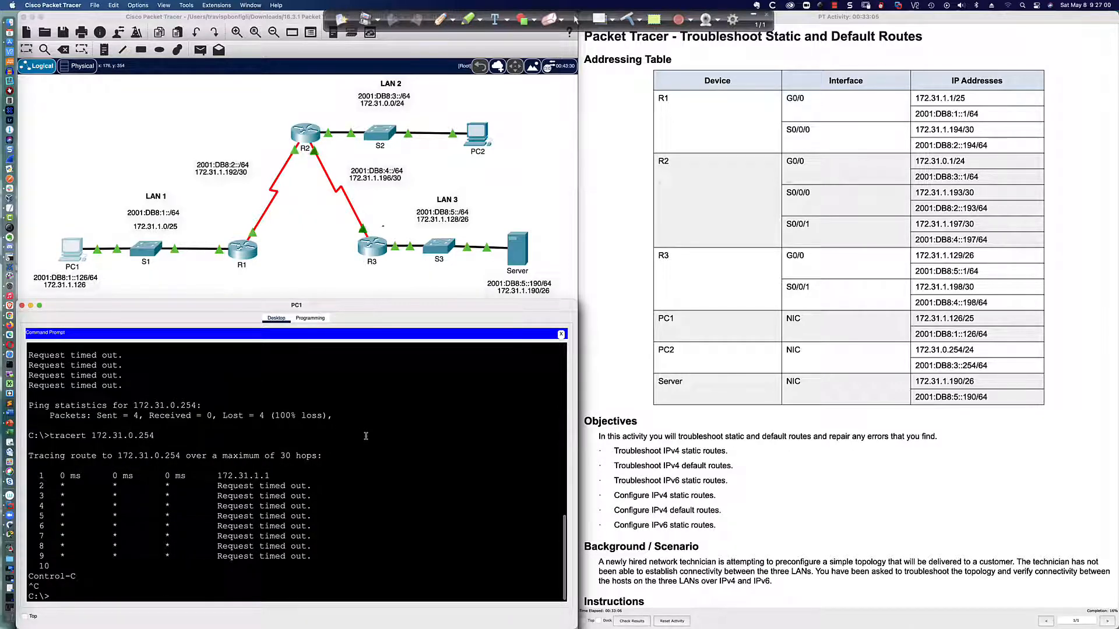
{"action": "key", "text": "Up"}
{"action": "key", "text": "Up"}
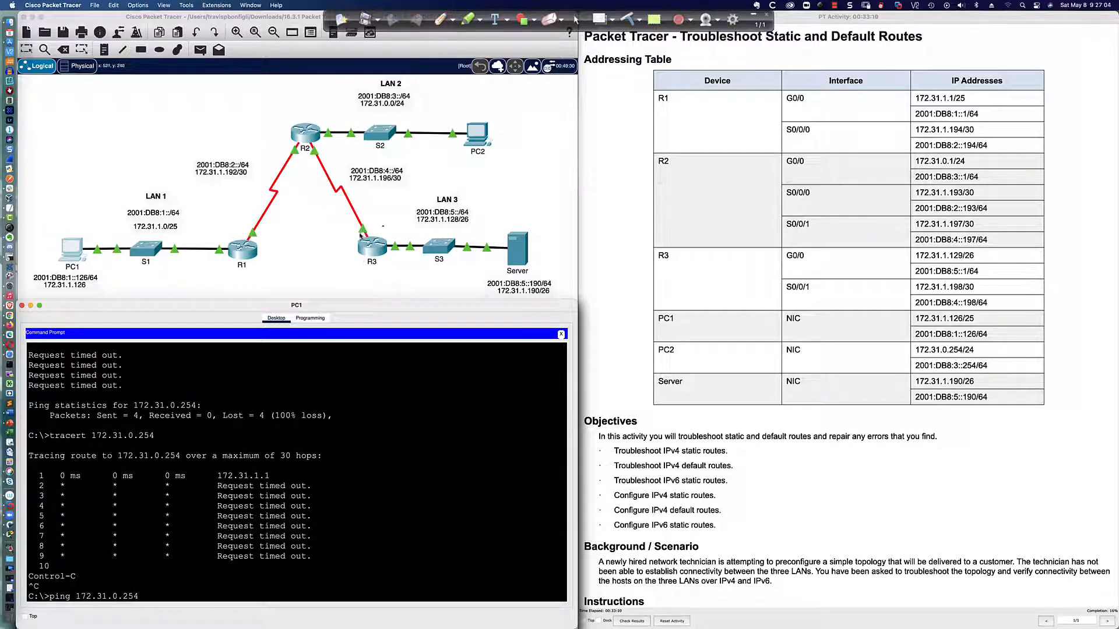
{"action": "key", "text": "Return"}
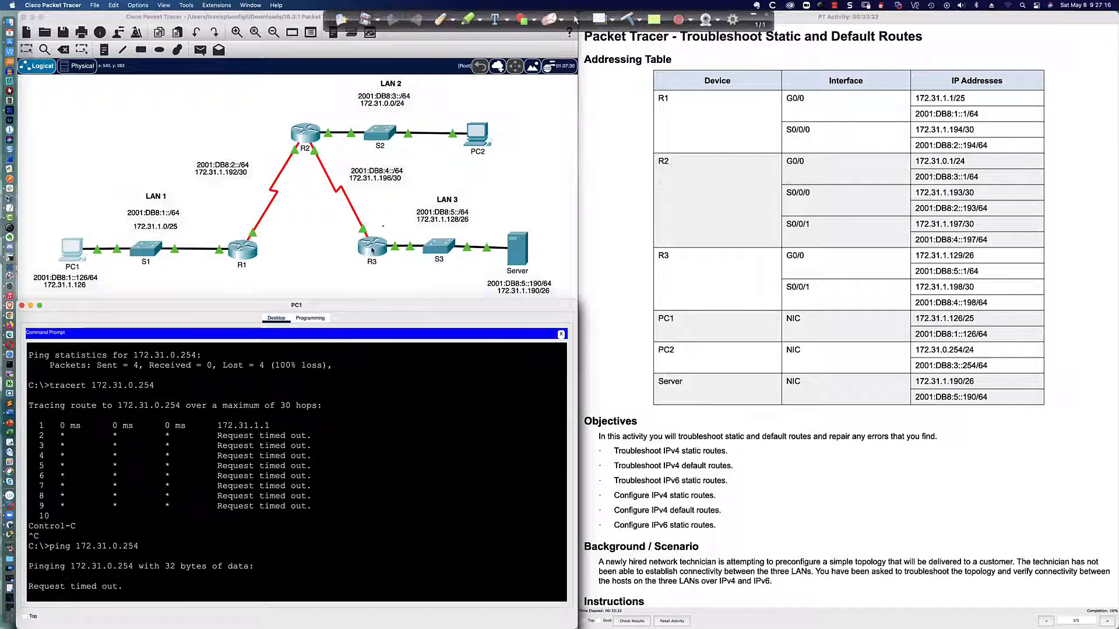
Enter privileged mode on R3 and display its IPv4 routing table with sh ip route
{"action": "left_click", "coordinate": [372, 249]}
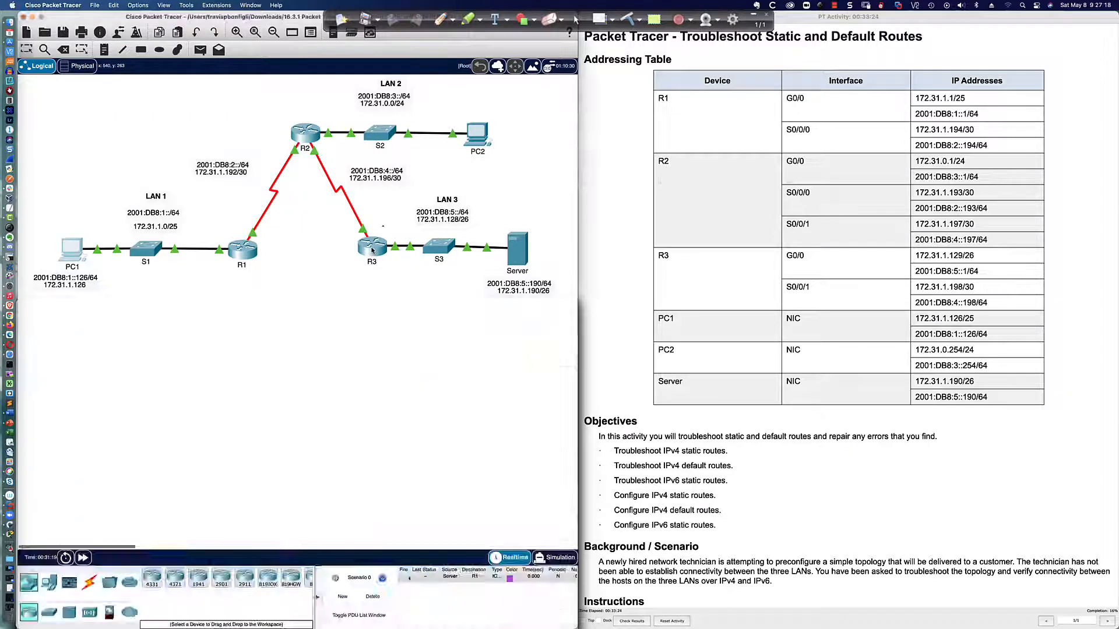
{"action": "key", "text": "Return"}
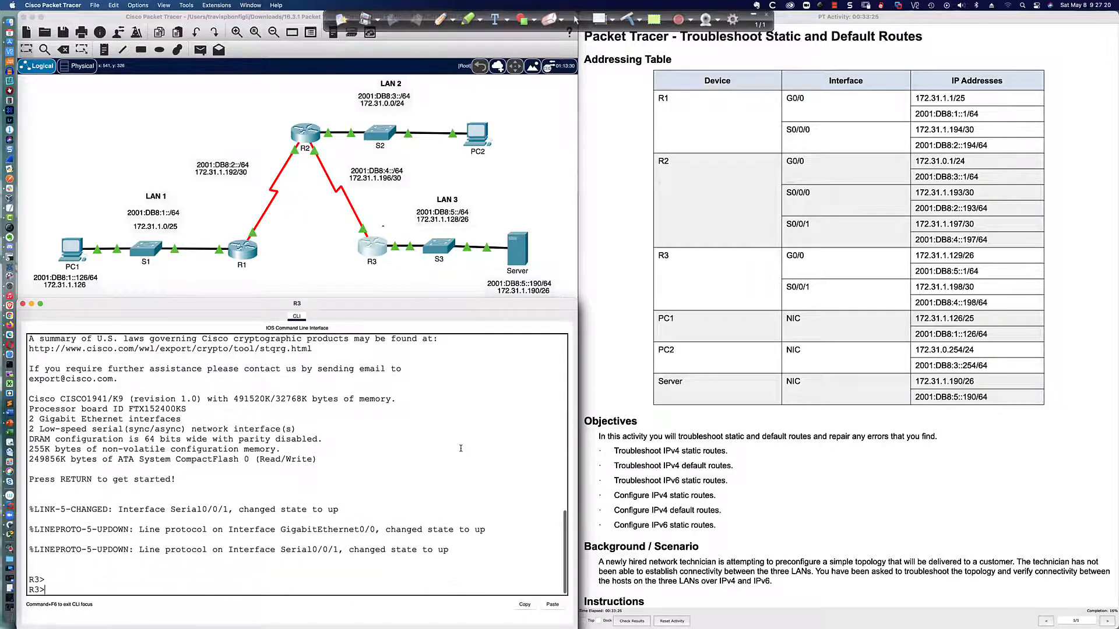
{"action": "key", "text": "Return"}
{"action": "type", "text": "en"}
{"action": "key", "text": "Return"}
{"action": "type", "text": "sh ip route"}
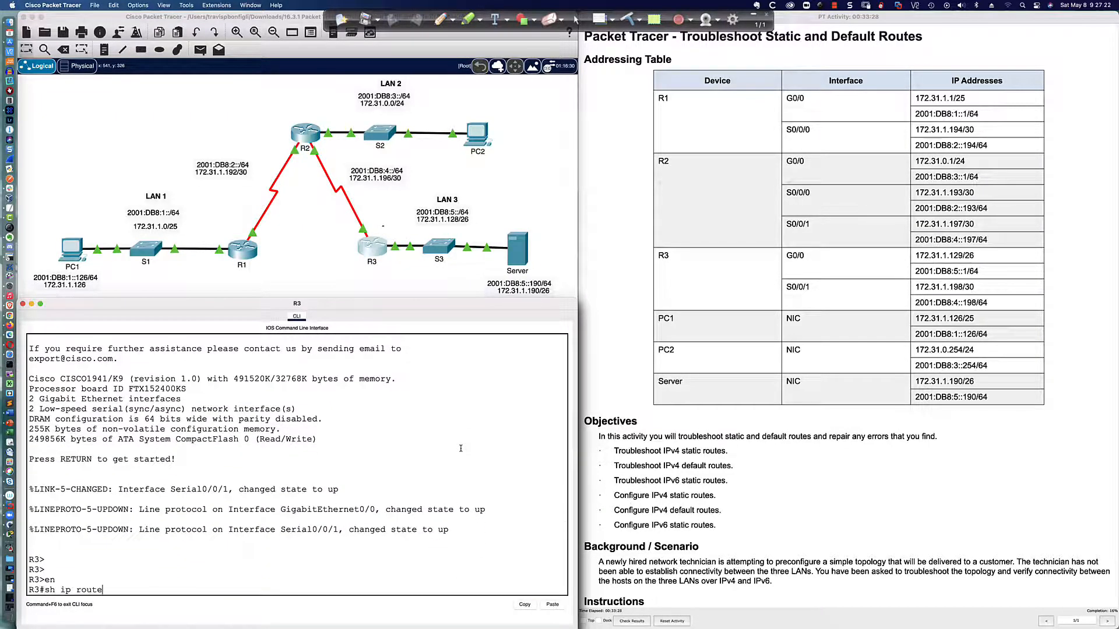
{"action": "key", "text": "Return"}
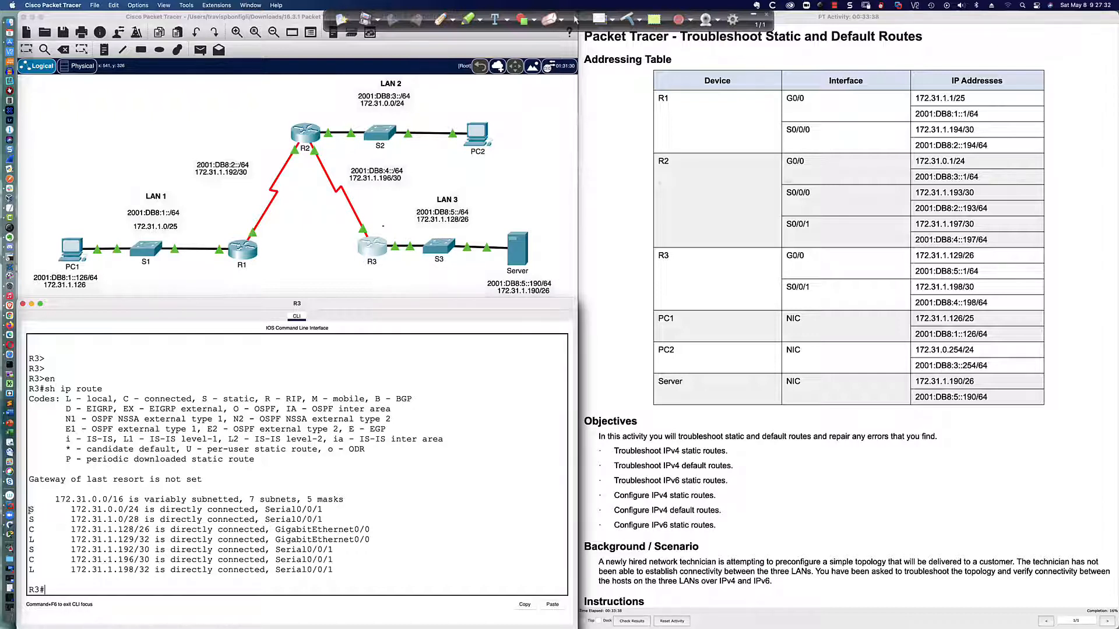
Highlight R3's static routes for 172.31.0.0/24 and 172.31.1.0/28 to check their prefixes and exit interface
{"action": "left_click_drag", "start_coordinate": [29, 510], "coordinate": [324, 511]}
{"action": "left_click_drag", "start_coordinate": [127, 512], "coordinate": [125, 511]}
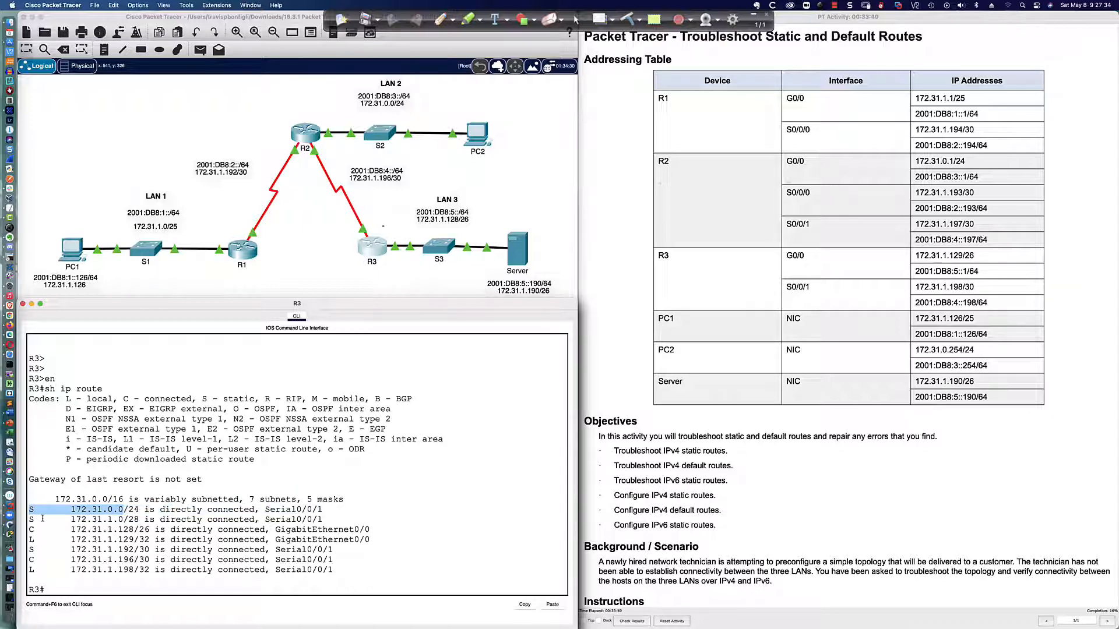
{"action": "left_click_drag", "start_coordinate": [30, 519], "coordinate": [323, 520]}
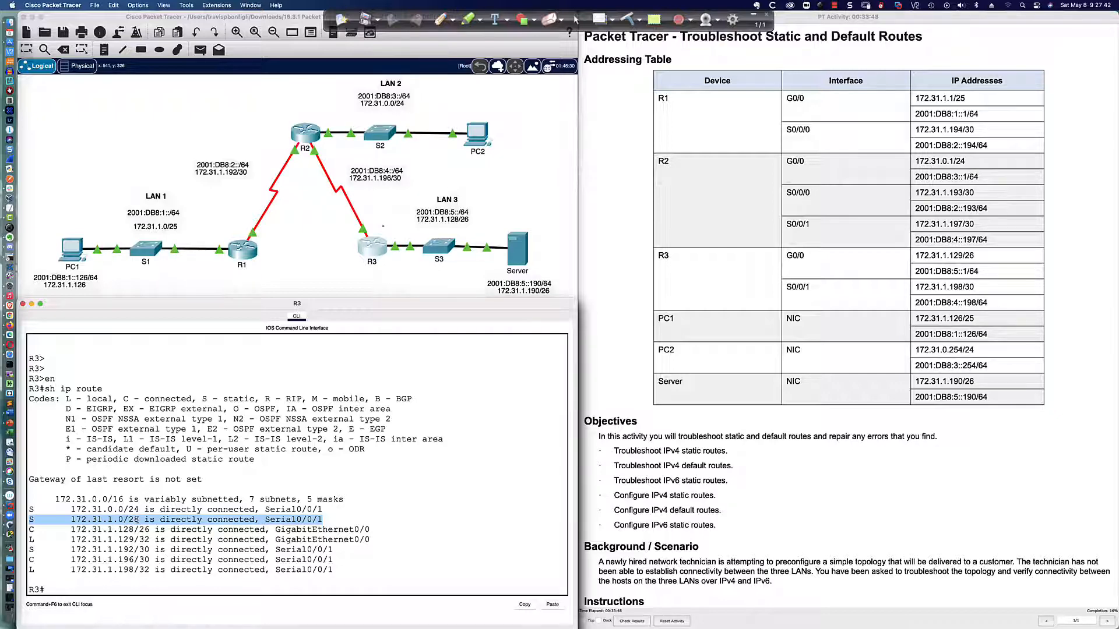
{"action": "scroll", "coordinate": [114, 469], "scroll_direction": "down", "scroll_amount": 1}
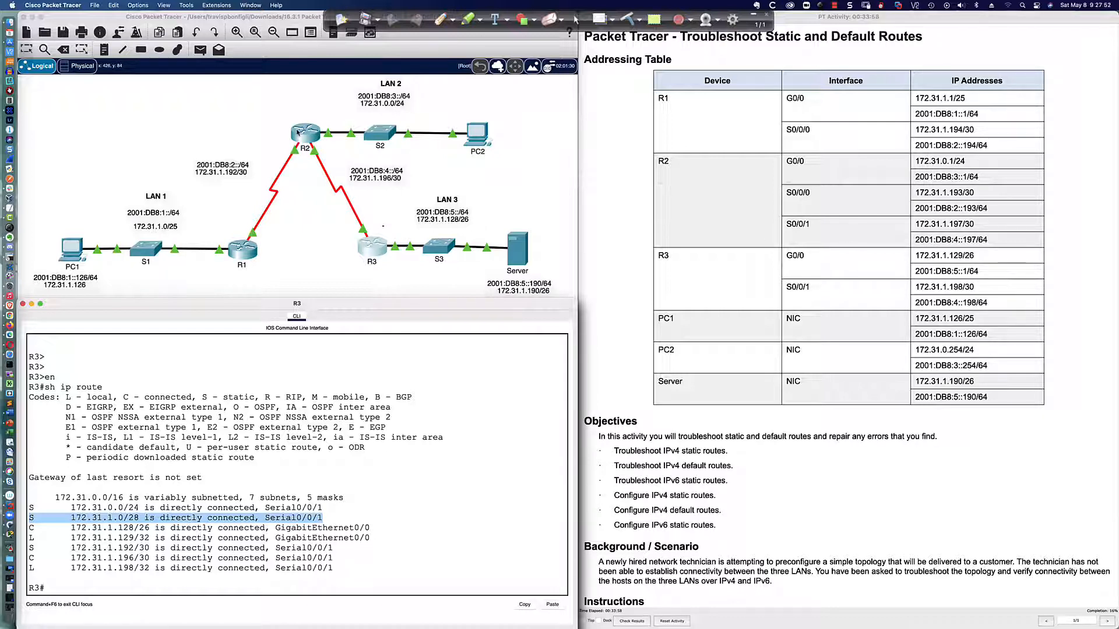
Trace in red pen the path from PC1 to PC2 and the loop between R2 and R3, and clear the annotations
{"action": "left_click", "coordinate": [441, 20]}
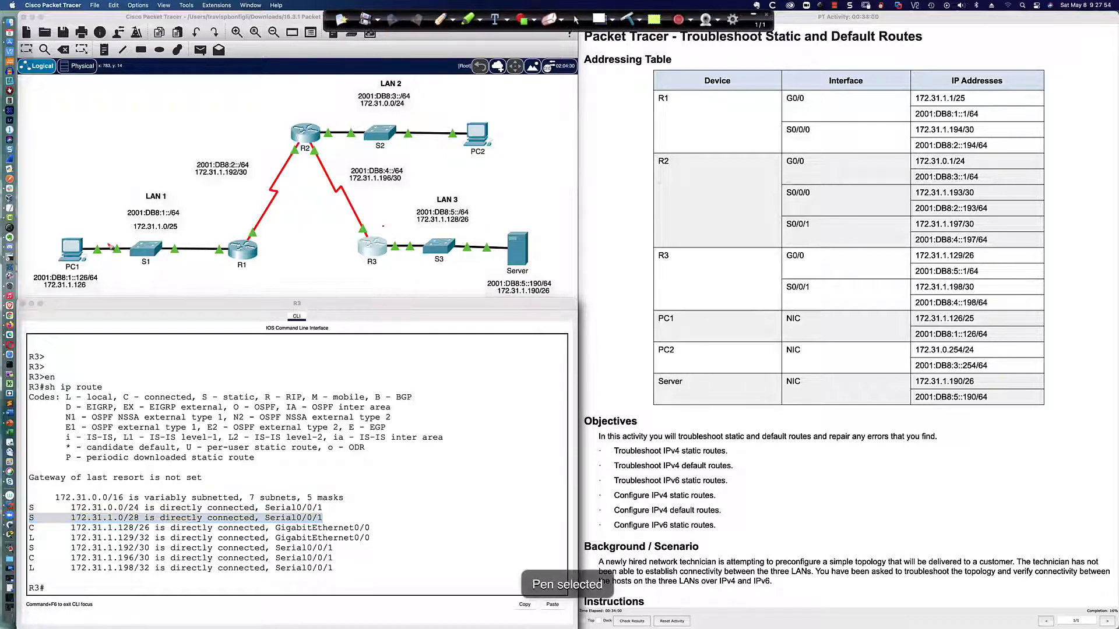
{"action": "mouse_move", "coordinate": [76, 243]}
{"action": "left_mouse_down"}
{"action": "mouse_move", "coordinate": [243, 244]}
{"action": "mouse_move", "coordinate": [302, 142]}
{"action": "left_mouse_up"}
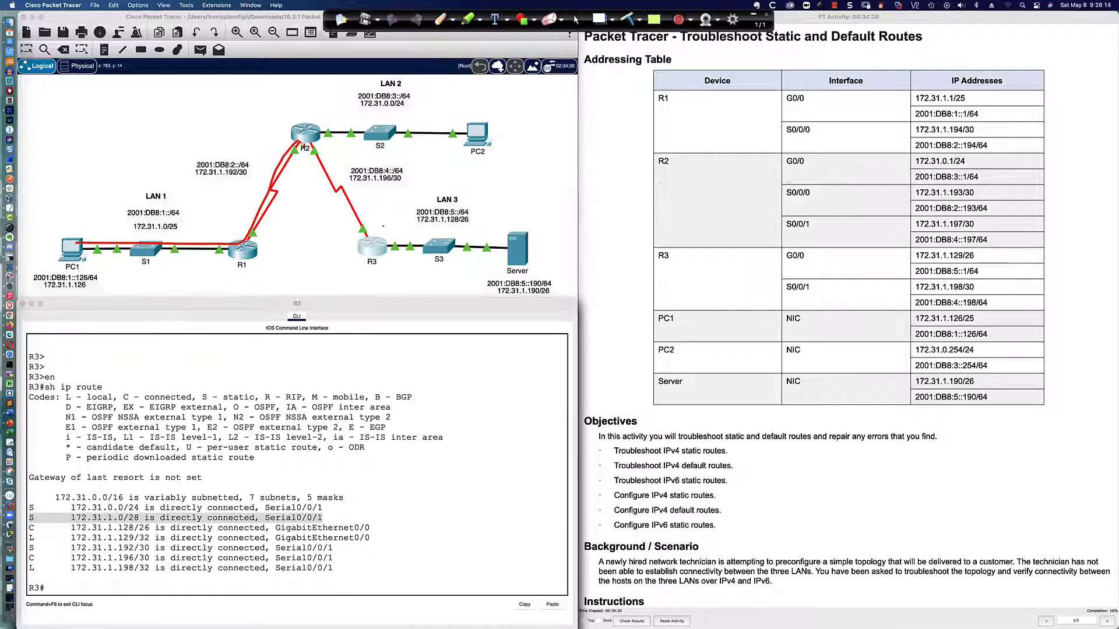
{"action": "mouse_move", "coordinate": [302, 143]}
{"action": "left_mouse_down"}
{"action": "mouse_move", "coordinate": [488, 132]}
{"action": "mouse_move", "coordinate": [466, 117]}
{"action": "mouse_move", "coordinate": [314, 119]}
{"action": "left_mouse_up"}
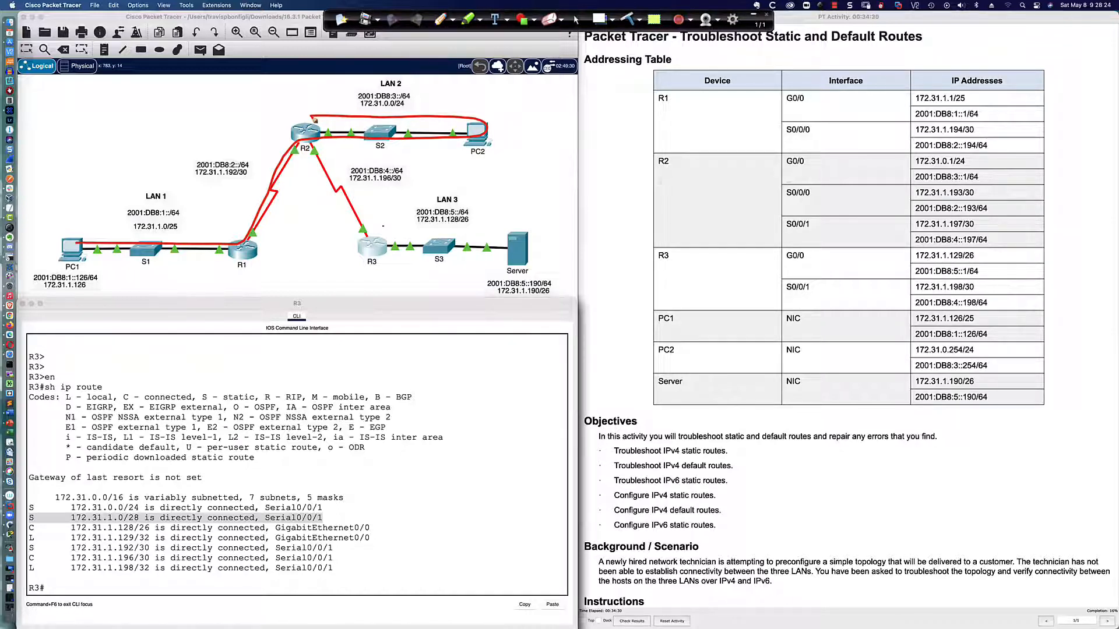
{"action": "mouse_move", "coordinate": [314, 118]}
{"action": "left_mouse_down"}
{"action": "mouse_move", "coordinate": [307, 153]}
{"action": "mouse_move", "coordinate": [357, 217]}
{"action": "mouse_move", "coordinate": [358, 243]}
{"action": "mouse_move", "coordinate": [382, 251]}
{"action": "mouse_move", "coordinate": [375, 201]}
{"action": "mouse_move", "coordinate": [312, 134]}
{"action": "mouse_move", "coordinate": [300, 173]}
{"action": "mouse_move", "coordinate": [315, 211]}
{"action": "mouse_move", "coordinate": [378, 252]}
{"action": "mouse_move", "coordinate": [326, 123]}
{"action": "mouse_move", "coordinate": [304, 169]}
{"action": "mouse_move", "coordinate": [358, 245]}
{"action": "mouse_move", "coordinate": [385, 204]}
{"action": "mouse_move", "coordinate": [307, 146]}
{"action": "mouse_move", "coordinate": [368, 266]}
{"action": "mouse_move", "coordinate": [377, 190]}
{"action": "left_mouse_up"}
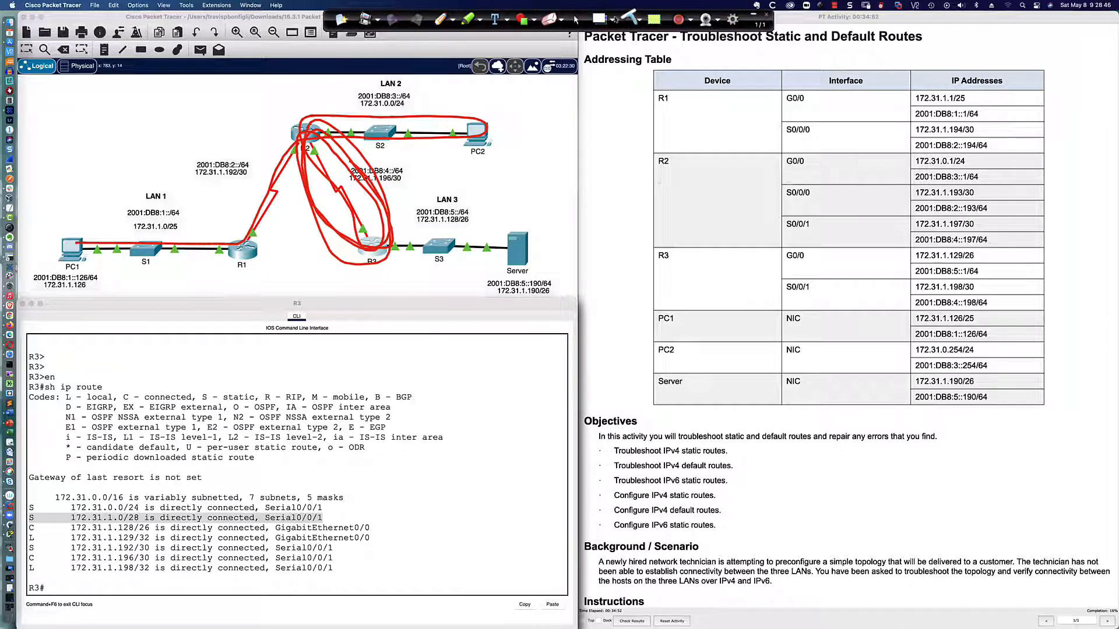
{"action": "left_click", "coordinate": [549, 19]}
{"action": "left_click", "coordinate": [575, 20]}
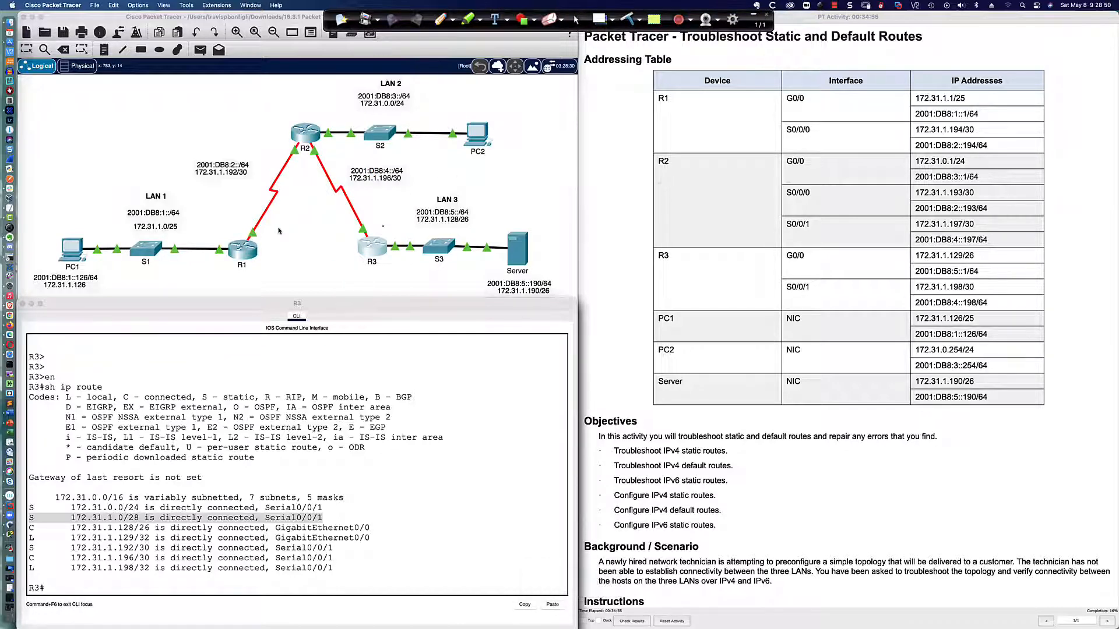
Compare R2's configured static route for 172.31.1.0 with the Serial0/0/0 address in R1's interface summary
{"action": "left_click", "coordinate": [301, 134]}
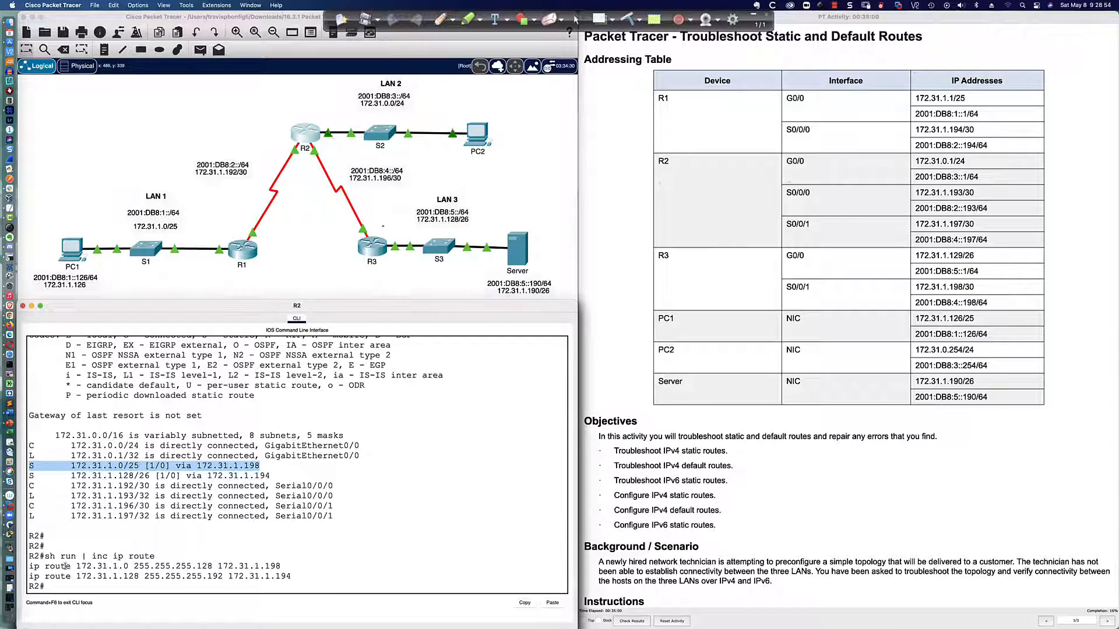
{"action": "left_click_drag", "start_coordinate": [29, 566], "coordinate": [257, 566]}
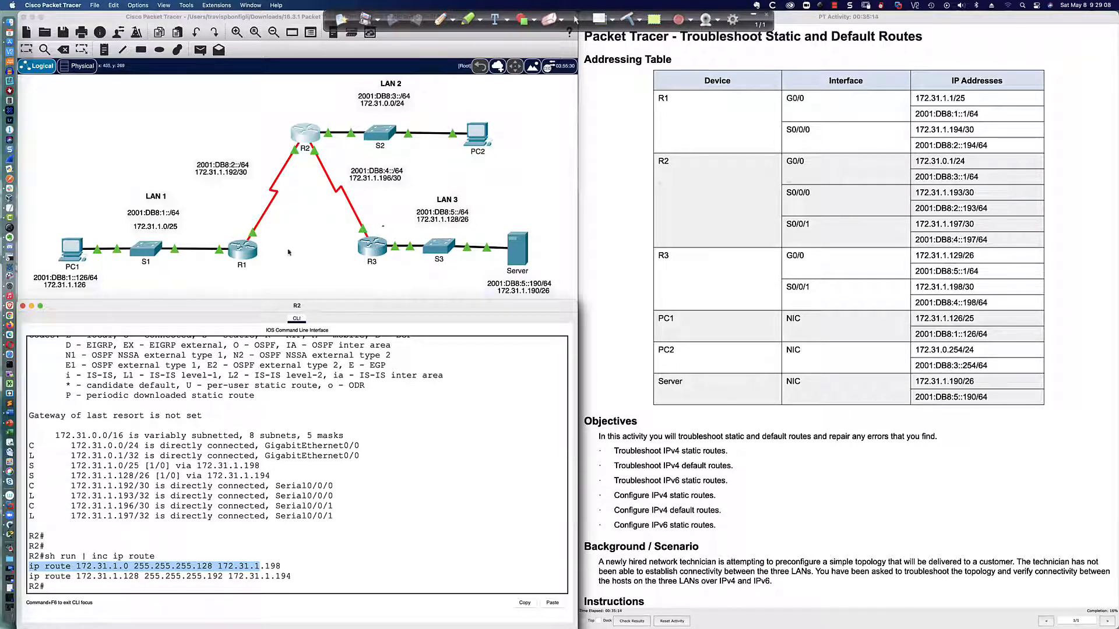
{"action": "left_click", "coordinate": [242, 251]}
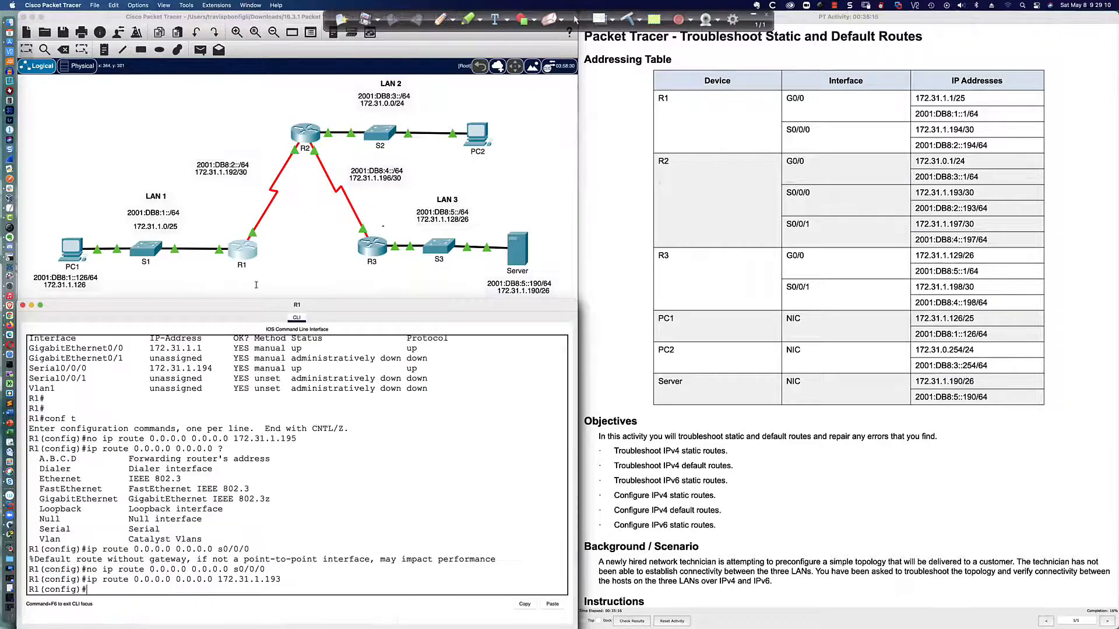
{"action": "scroll", "coordinate": [373, 430], "scroll_direction": "up", "scroll_amount": 1}
{"action": "left_click_drag", "start_coordinate": [196, 381], "coordinate": [215, 381]}
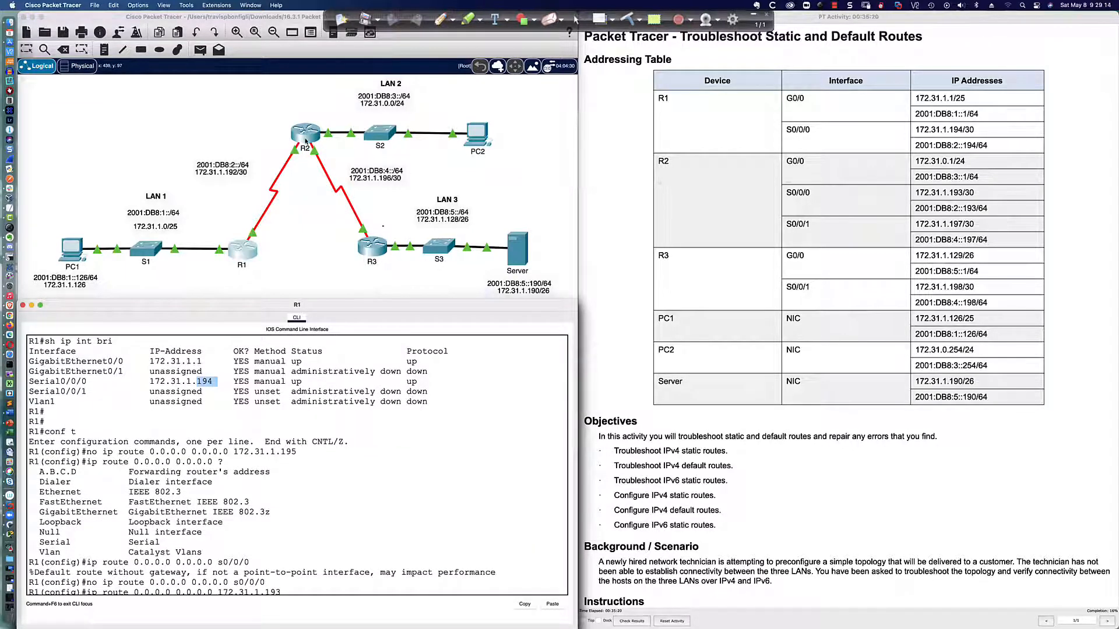
Return to R2's console and enter global configuration mode with conf t
{"action": "left_click", "coordinate": [306, 134]}
{"action": "left_click", "coordinate": [478, 479]}
{"action": "key", "text": "Return"}
{"action": "key", "text": "Return"}
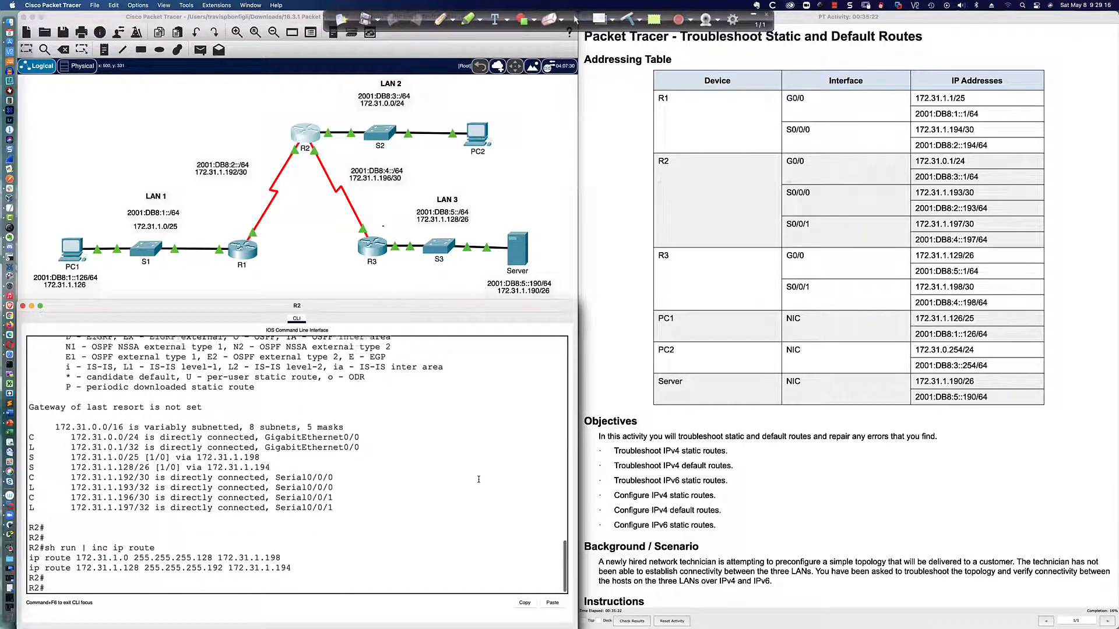
{"action": "type", "text": "conf t"}
{"action": "key", "text": "Return"}
Remove R2's static route to 172.31.1.0 255.255.255.128 via 172.31.1.198
{"action": "type", "text": "no"}
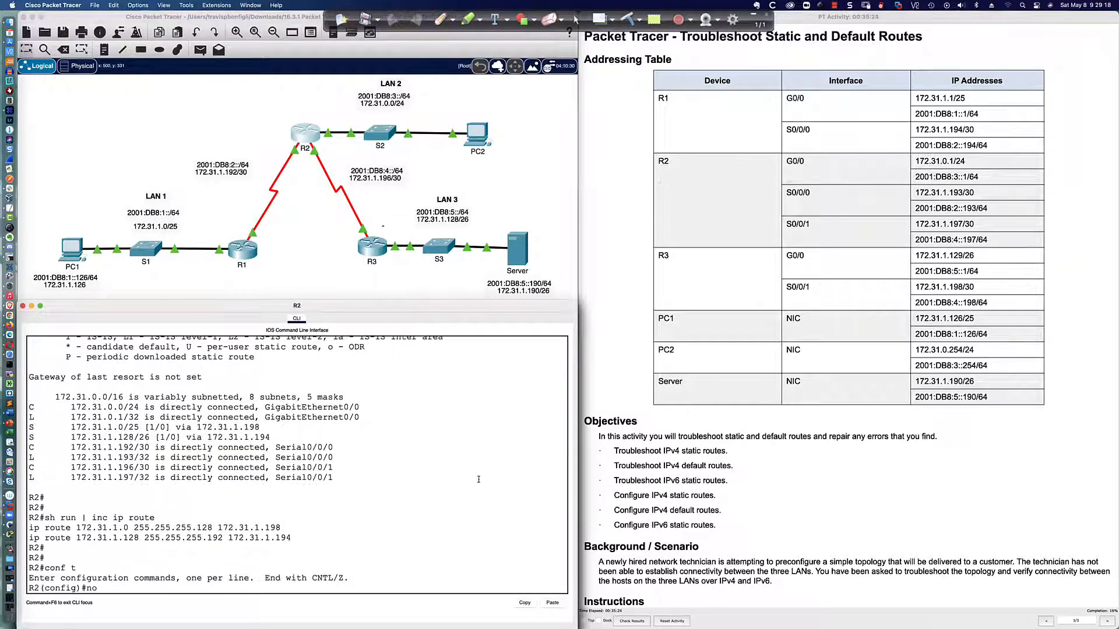
{"action": "type", "text": " ip route"}
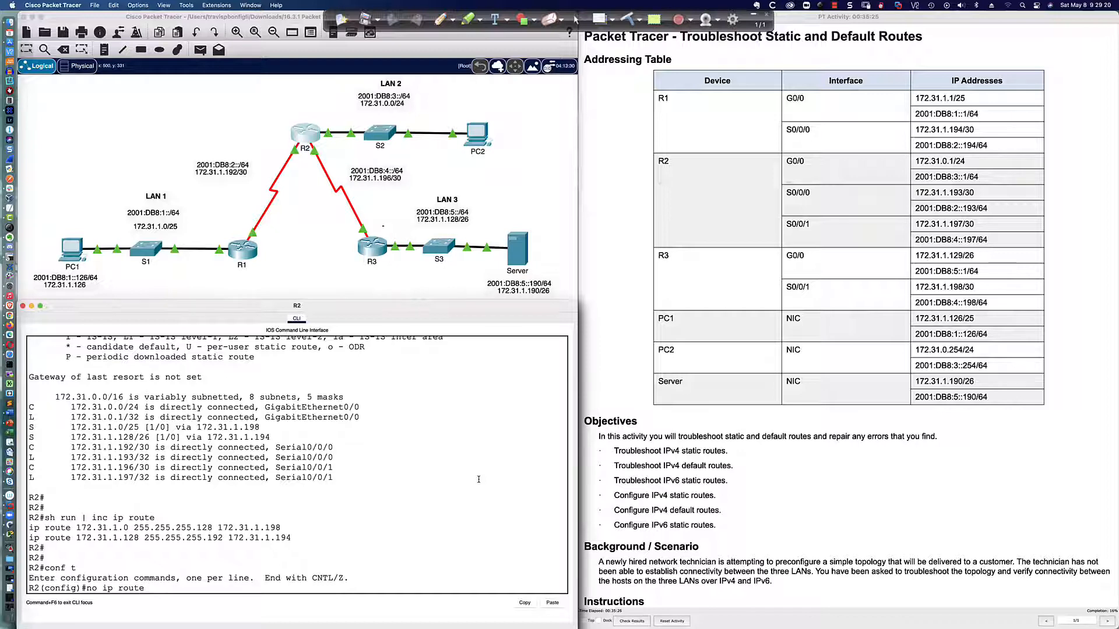
{"action": "type", "text": " 172."}
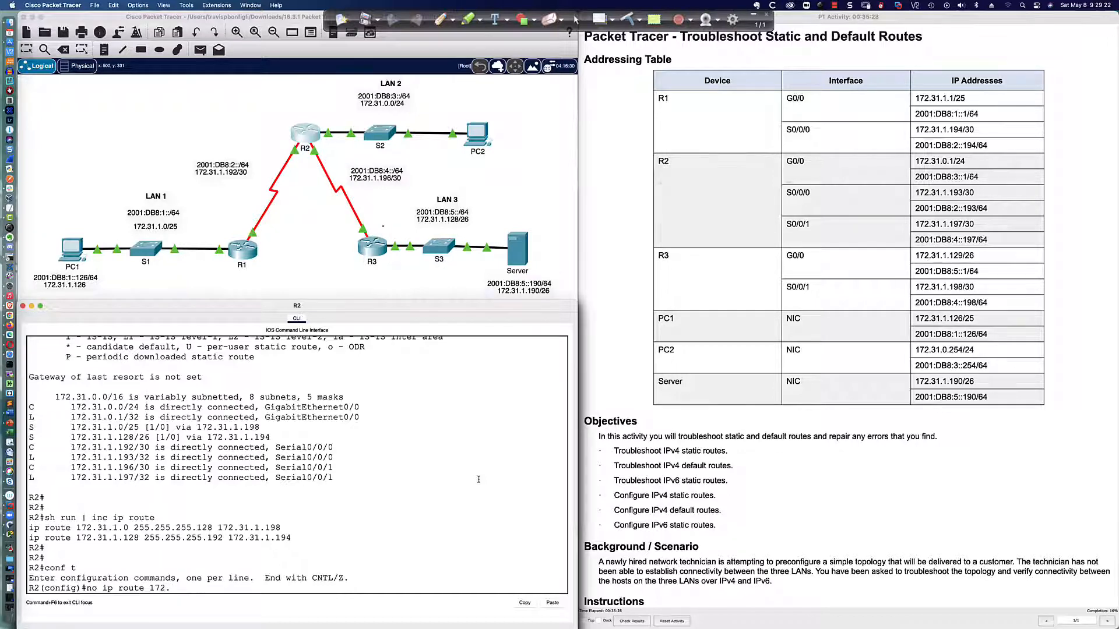
{"action": "type", "text": "31.1.0 255.255.255.128 172.31.1.198"}
{"action": "key", "text": "Return"}
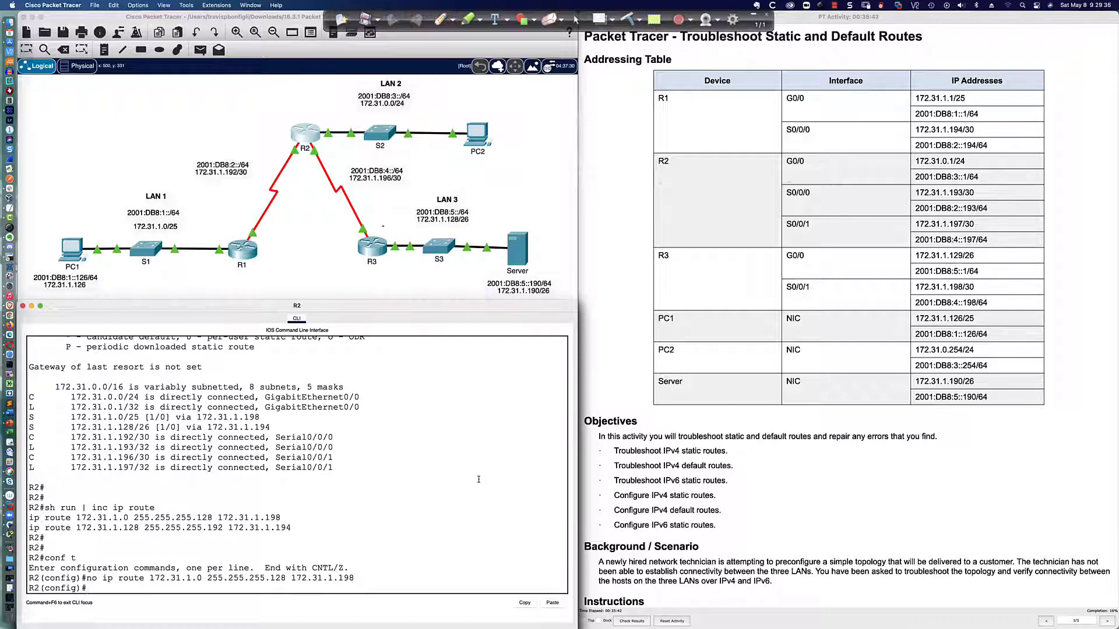
Check R1's serial address and add a static route on R2 to 172.31.1.0 255.255.255.128 via 172.31.1.194
{"action": "key", "text": "Up"}
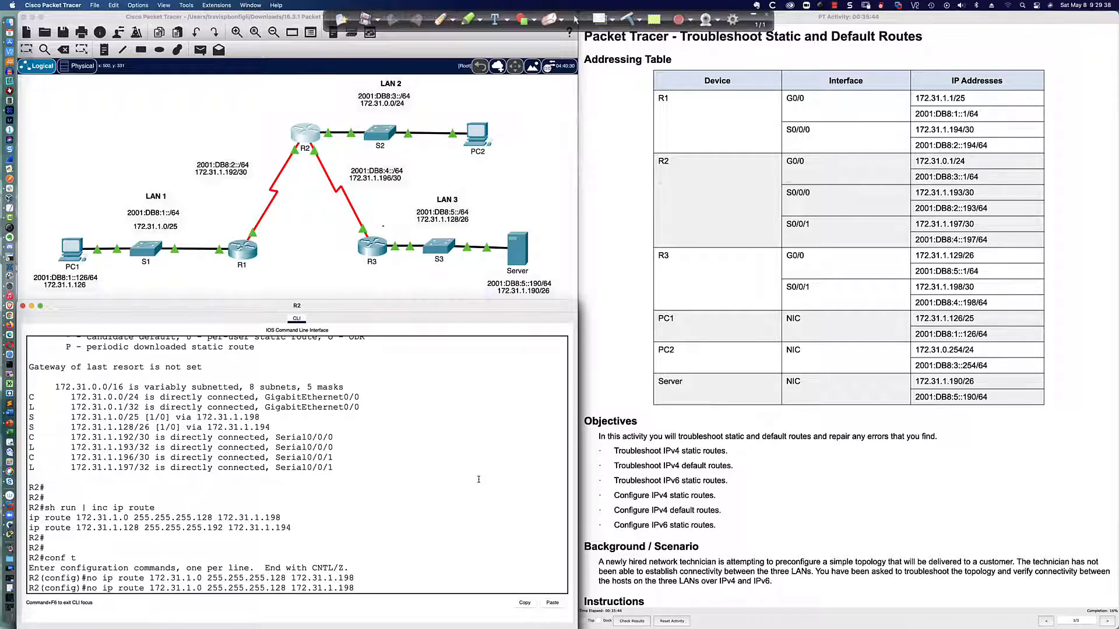
{"action": "key", "text": "BackSpace"}
{"action": "left_click", "coordinate": [245, 253]}
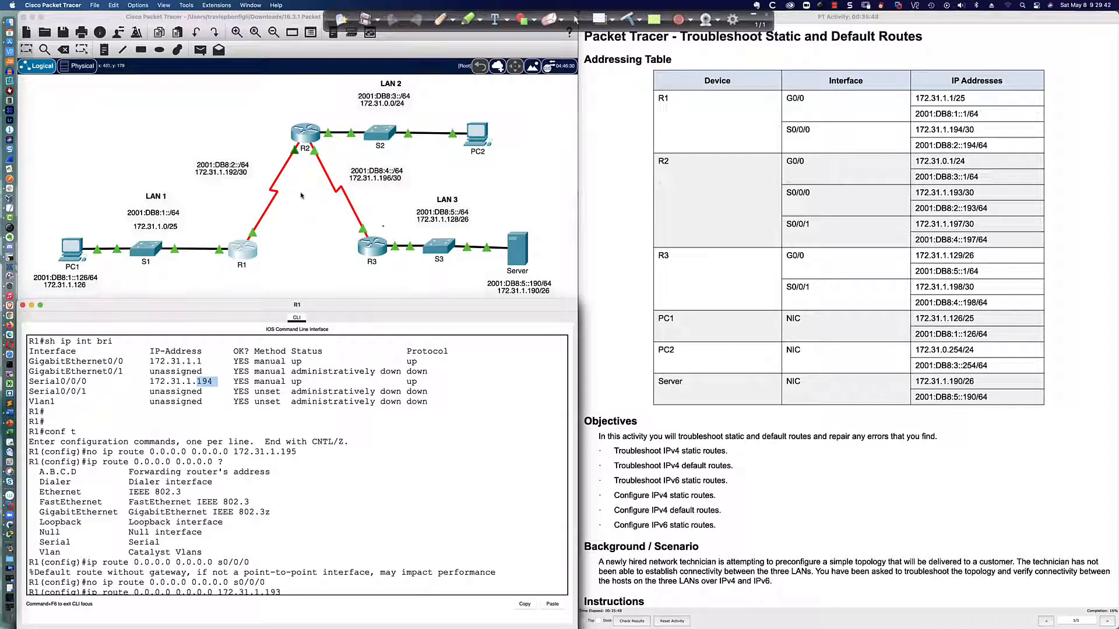
{"action": "left_click", "coordinate": [306, 135]}
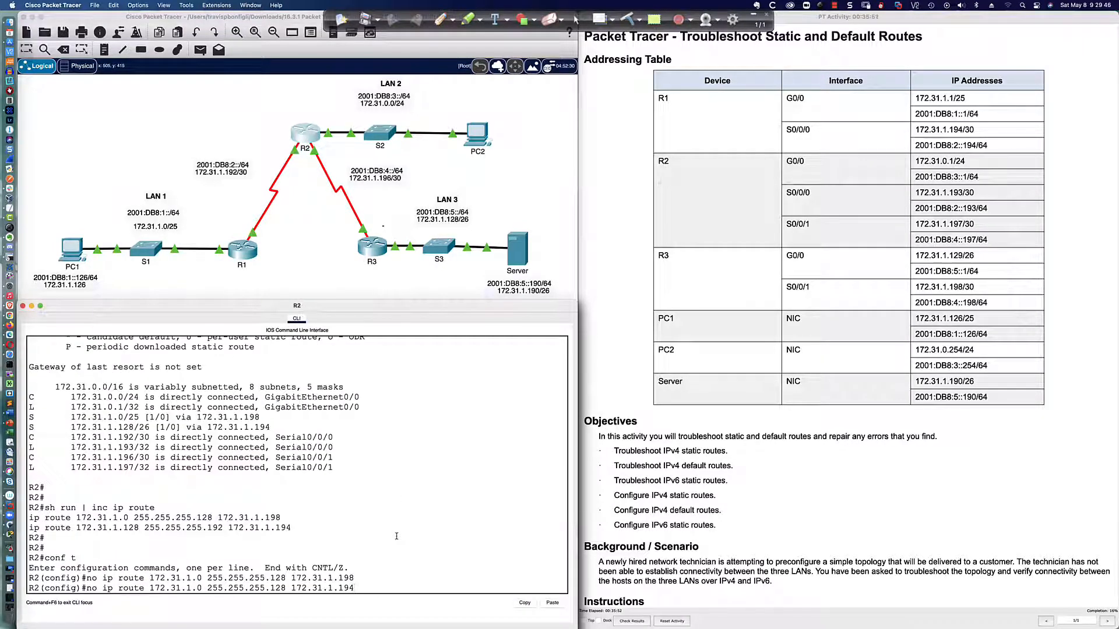
{"action": "key", "text": "Left"}
{"action": "key", "text": "Left"}
{"action": "key", "text": "Left"}
{"action": "key", "text": "Left"}
{"action": "key", "text": "Left"}
{"action": "key", "text": "Left"}
{"action": "key", "text": "Left"}
{"action": "key", "text": "Left"}
{"action": "key", "text": "Left"}
{"action": "key", "text": "Left"}
{"action": "key", "text": "Left"}
{"action": "key", "text": "Left"}
{"action": "key", "text": "Left"}
{"action": "key", "text": "Left"}
{"action": "key", "text": "Left"}
{"action": "key", "text": "Left"}
{"action": "key", "text": "BackSpace"}
{"action": "key", "text": "BackSpace"}
{"action": "key", "text": "BackSpace"}
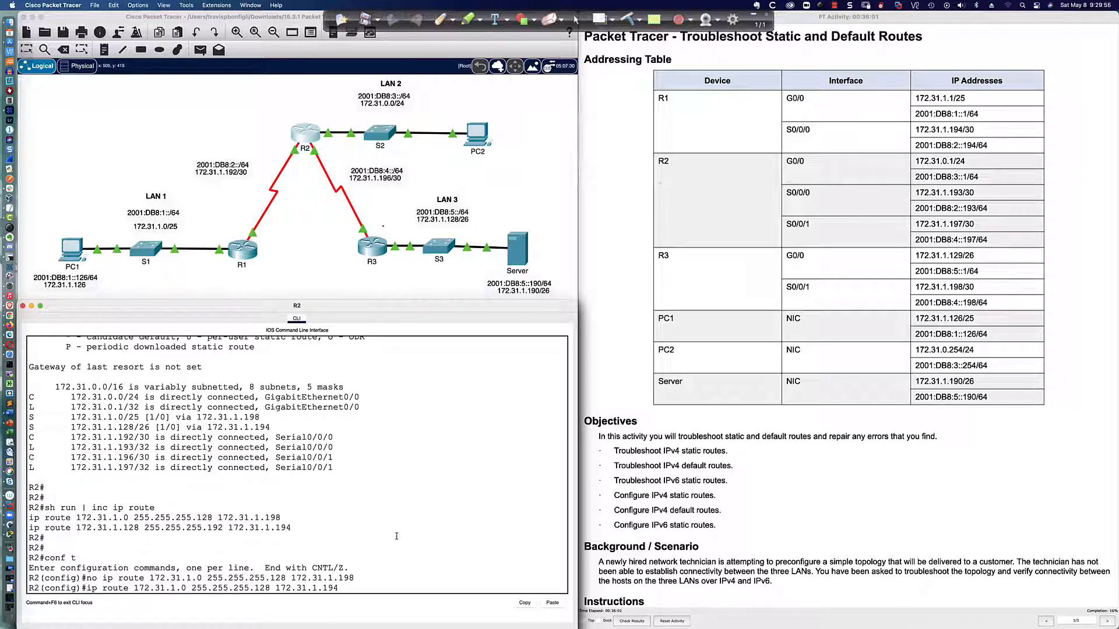
{"action": "key", "text": "Return"}
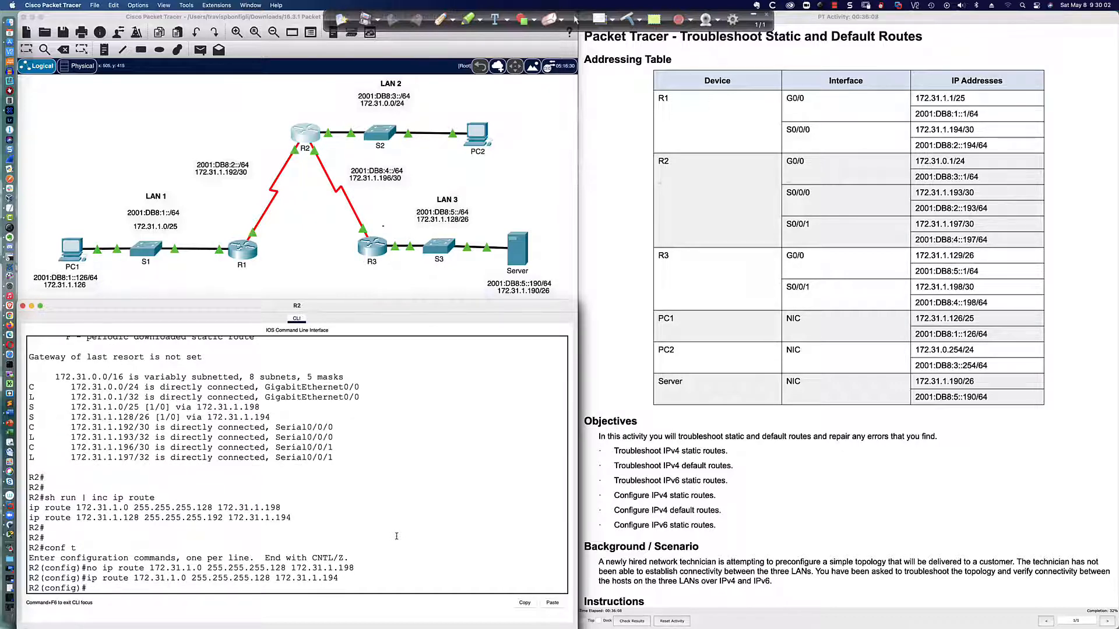
Ping PC2 at 172.31.0.254 from PC1's command prompt to test the corrected R2 route
{"action": "scroll", "coordinate": [254, 358], "scroll_direction": "up", "scroll_amount": 2}
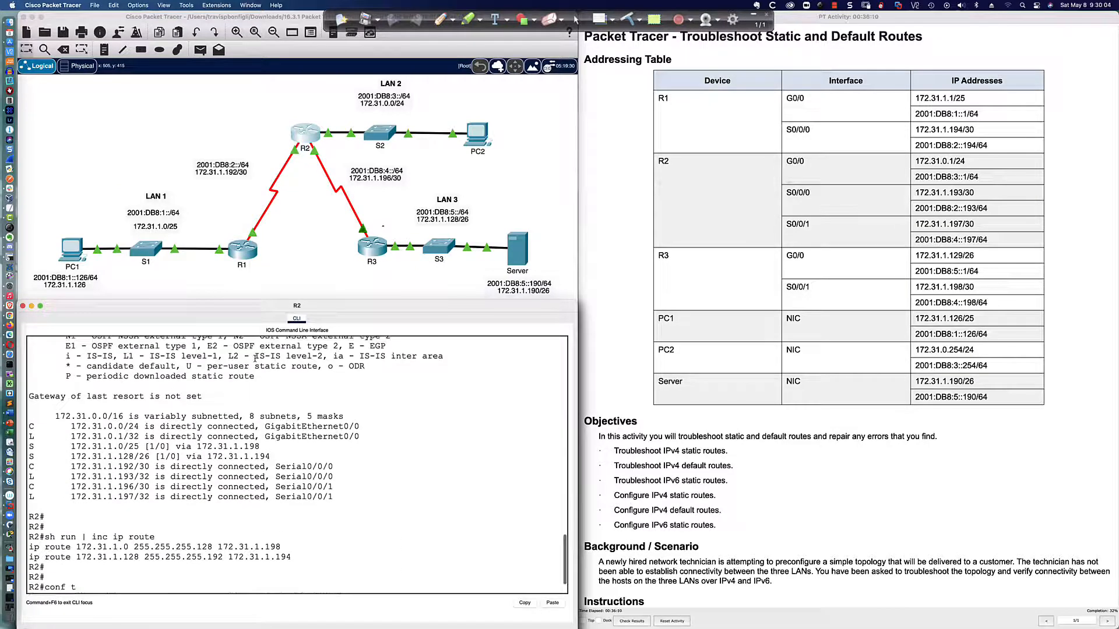
{"action": "scroll", "coordinate": [254, 358], "scroll_direction": "down", "scroll_amount": 2}
{"action": "left_click", "coordinate": [75, 251]}
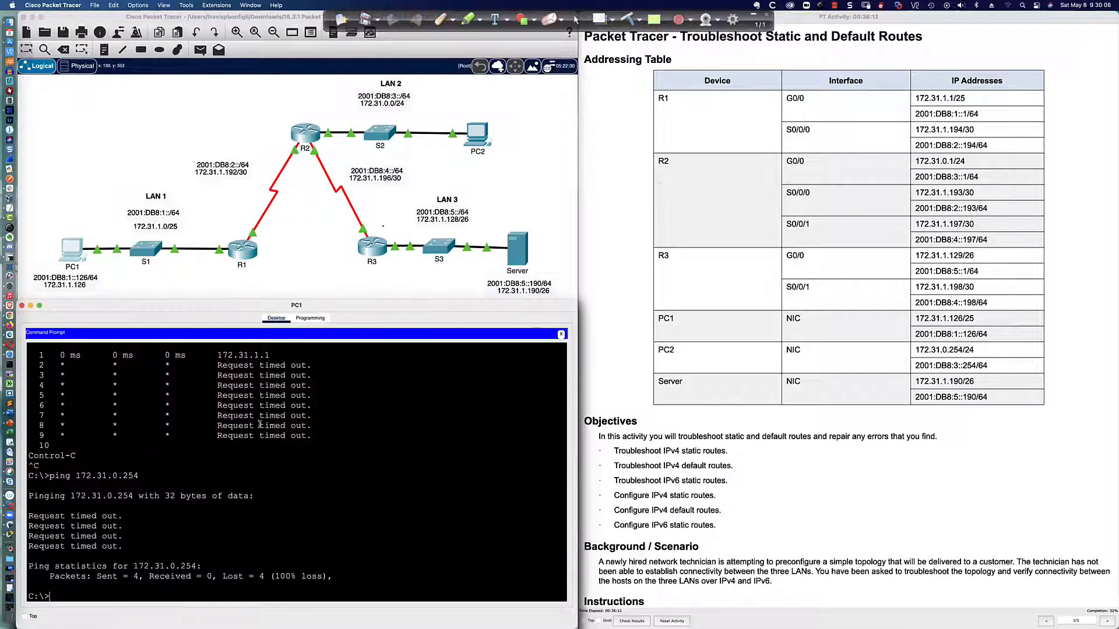
{"action": "key", "text": "Return"}
{"action": "key", "text": "Return"}
{"action": "key", "text": "Return"}
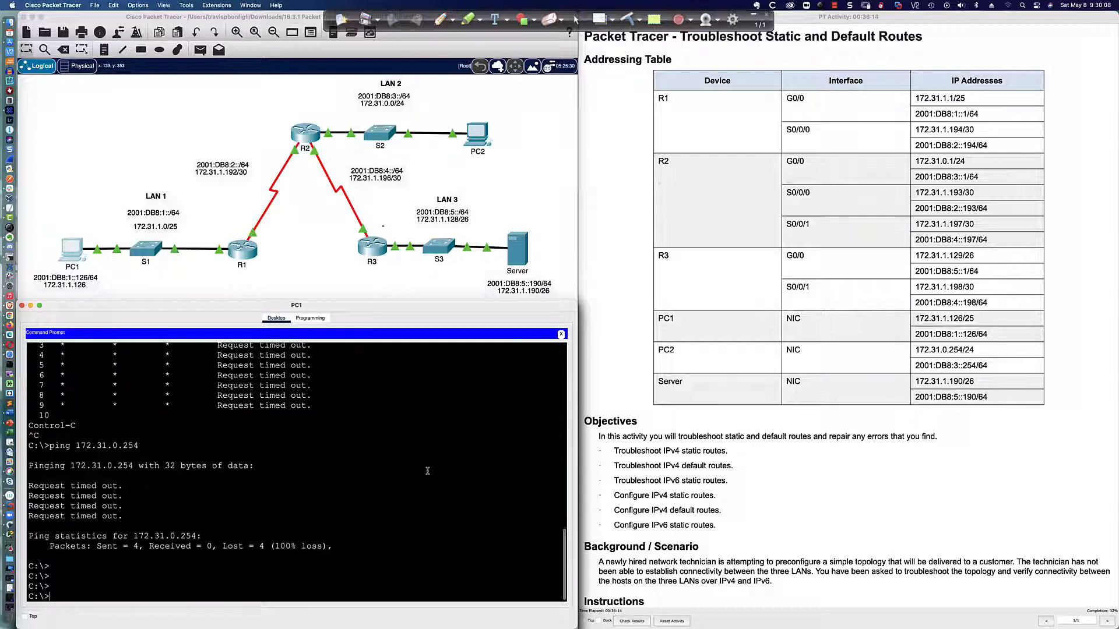
{"action": "key", "text": "Up"}
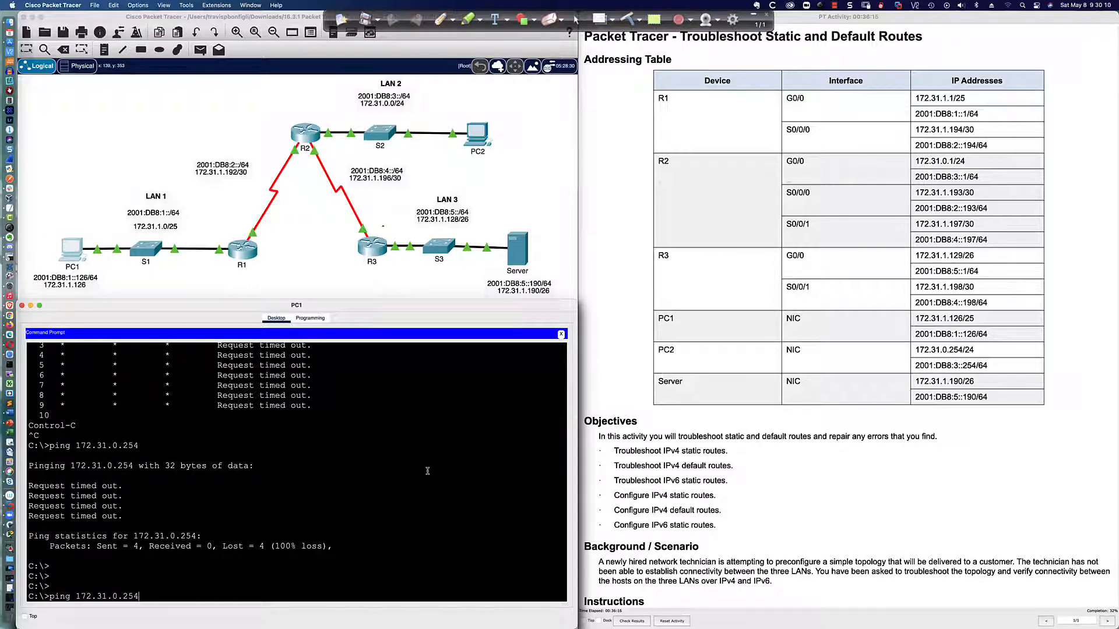
{"action": "key", "text": "Return"}
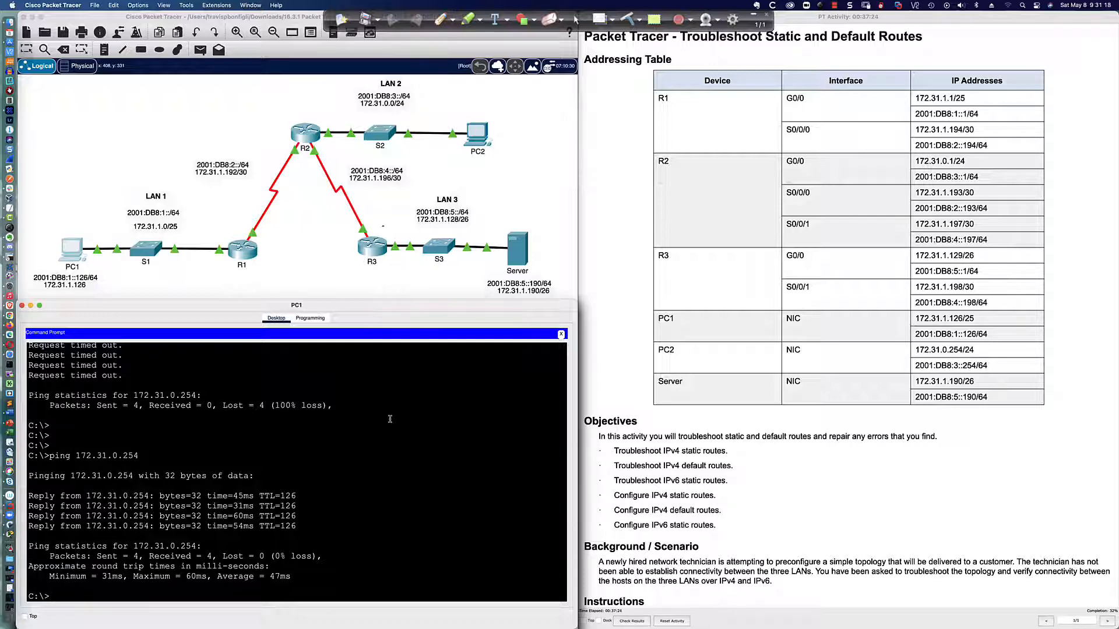
Ping the server at 172.31.1.190 from PC1
{"action": "key", "text": "Return"}
{"action": "key", "text": "Return"}
{"action": "key", "text": "Return"}
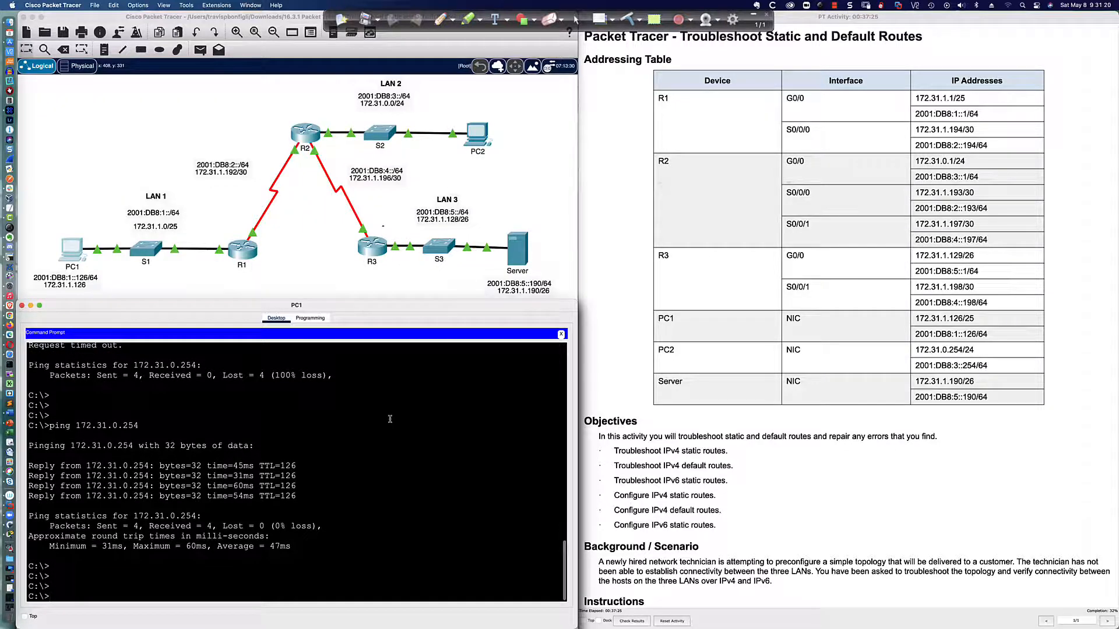
{"action": "type", "text": "ping 172.31.1.190"}
{"action": "key", "text": "Return"}
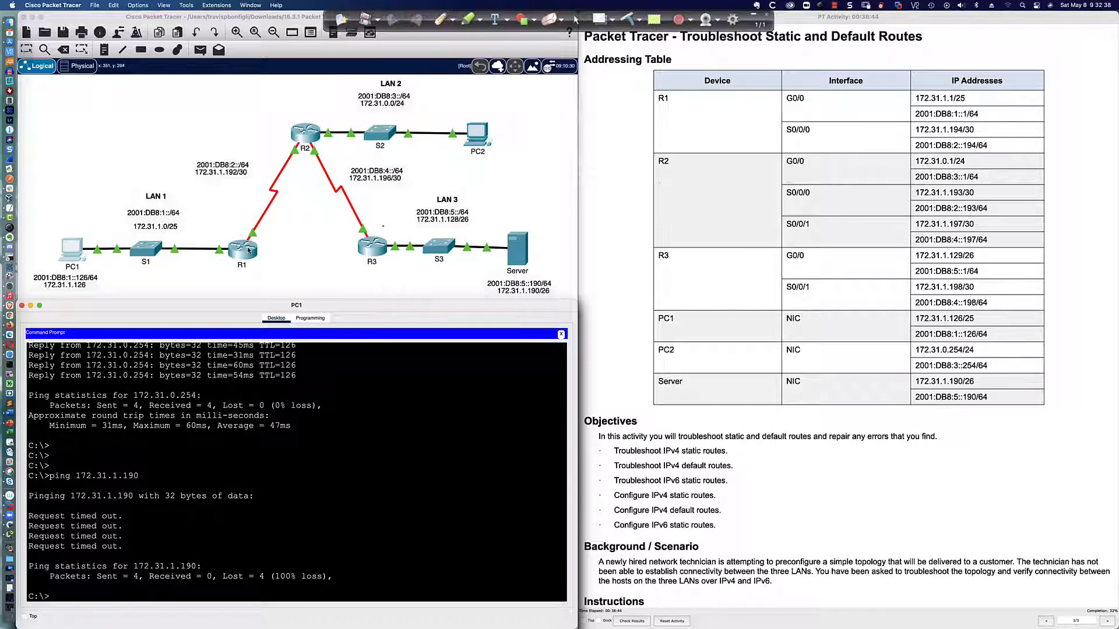
Highlight the mask and next hop of R2's static route to 172.31.1.128 and compare them with the new 172.31.1.0 route's next hop
{"action": "left_click", "coordinate": [305, 133]}
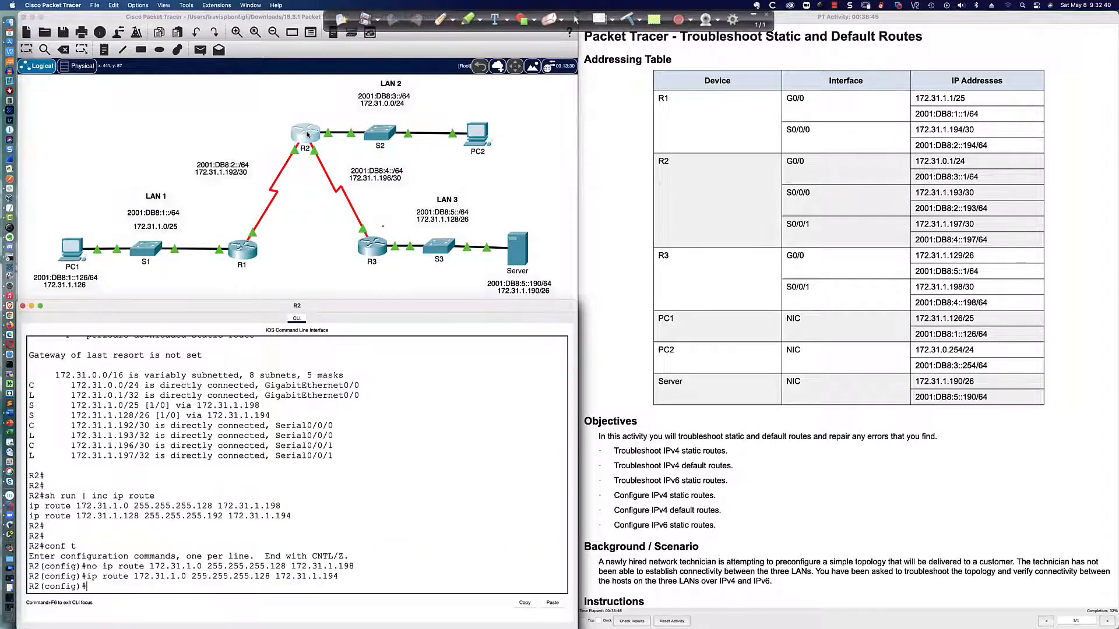
{"action": "left_click", "coordinate": [418, 419]}
{"action": "left_click_drag", "start_coordinate": [30, 516], "coordinate": [223, 517]}
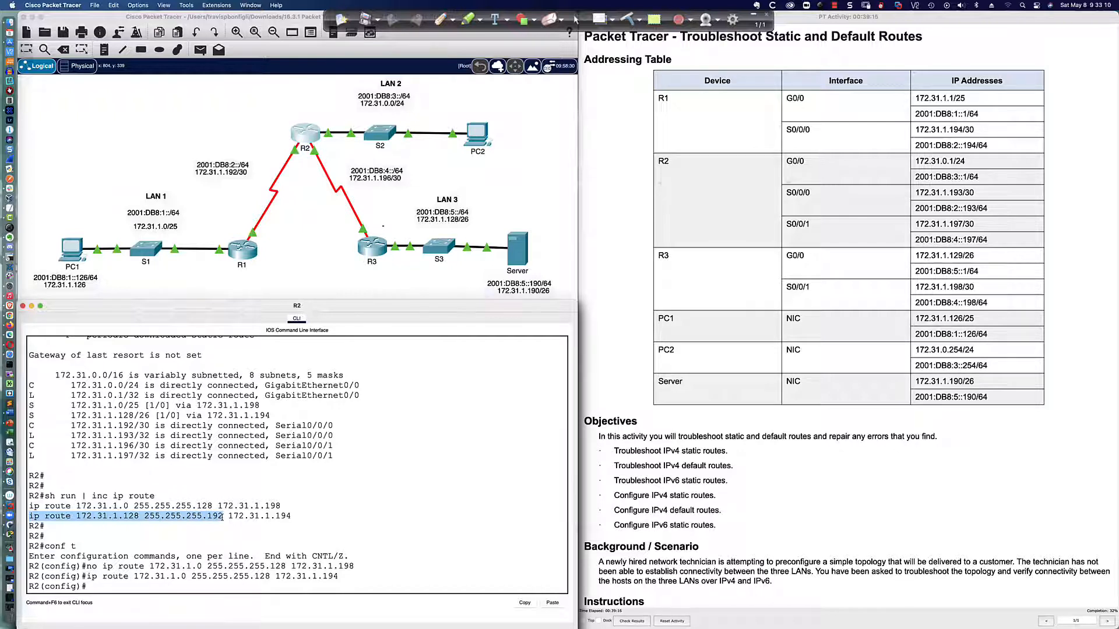
{"action": "left_click", "coordinate": [145, 517]}
{"action": "left_click_drag", "start_coordinate": [145, 517], "coordinate": [222, 517]}
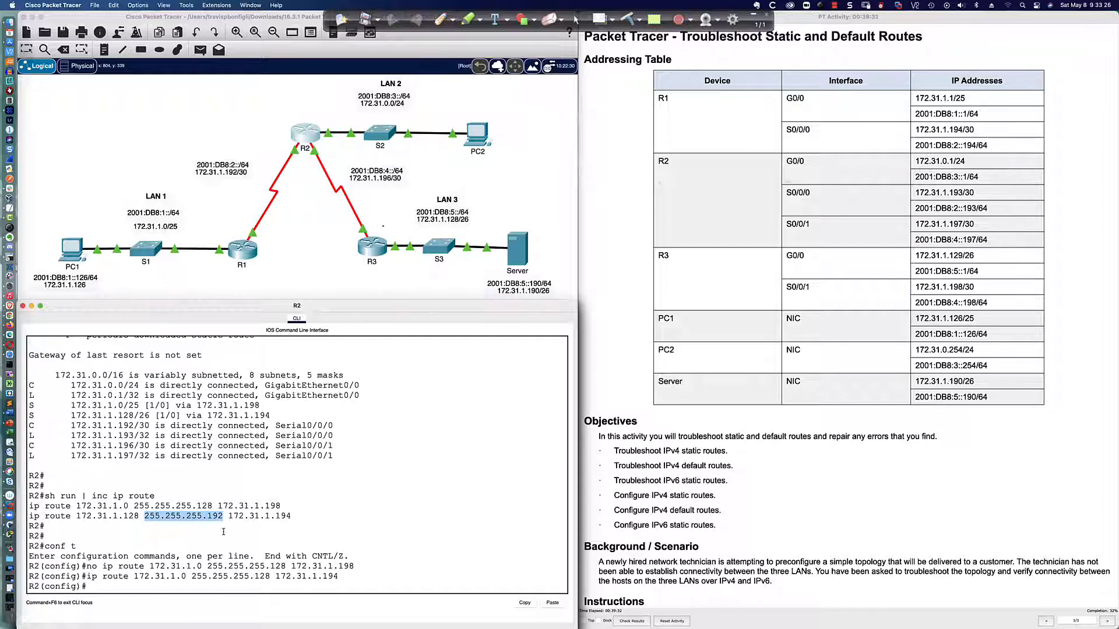
{"action": "scroll", "coordinate": [223, 531], "scroll_direction": "up", "scroll_amount": 2}
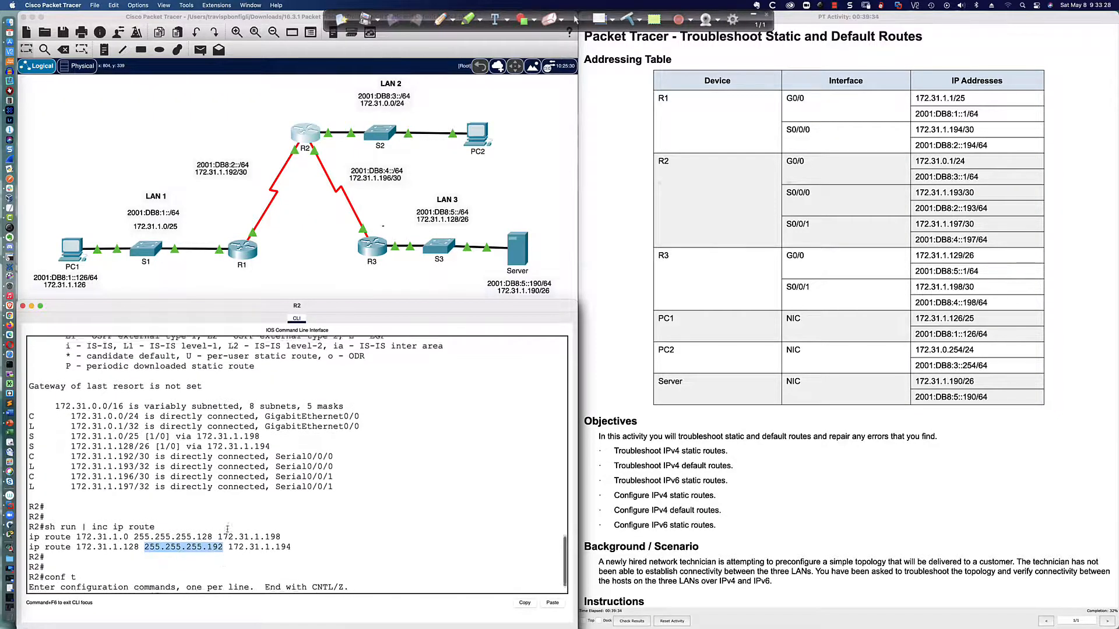
{"action": "scroll", "coordinate": [224, 531], "scroll_direction": "down", "scroll_amount": 2}
{"action": "left_click_drag", "start_coordinate": [228, 516], "coordinate": [291, 516]}
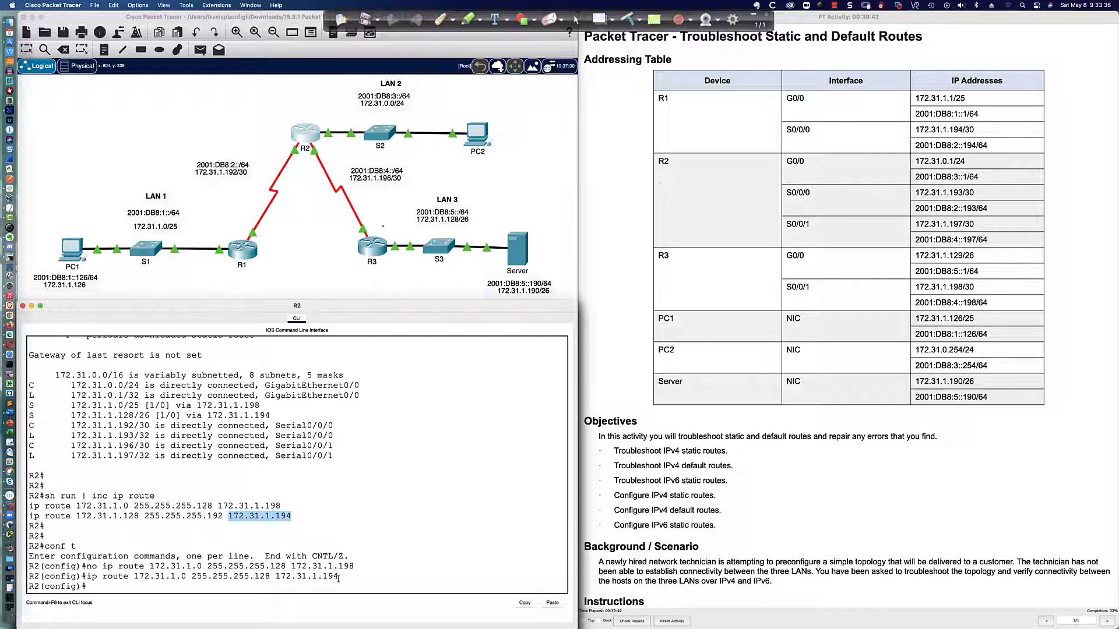
{"action": "left_click_drag", "start_coordinate": [338, 577], "coordinate": [277, 577]}
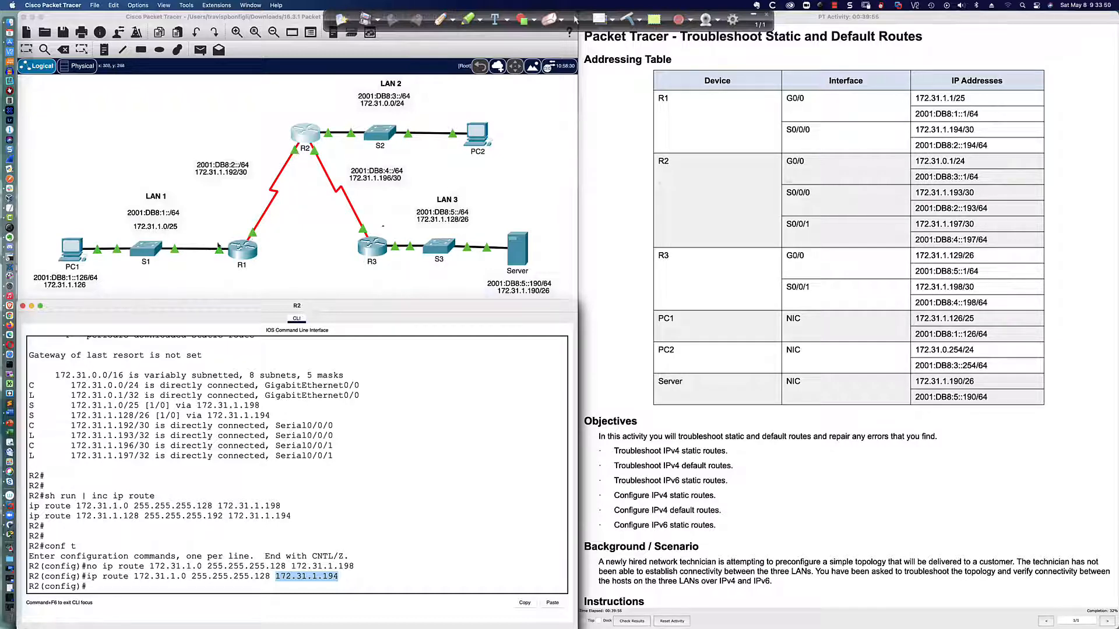
Repeat the ping from PC1 to the server at 172.31.1.190
{"action": "left_click", "coordinate": [71, 250]}
{"action": "key", "text": "Up"}
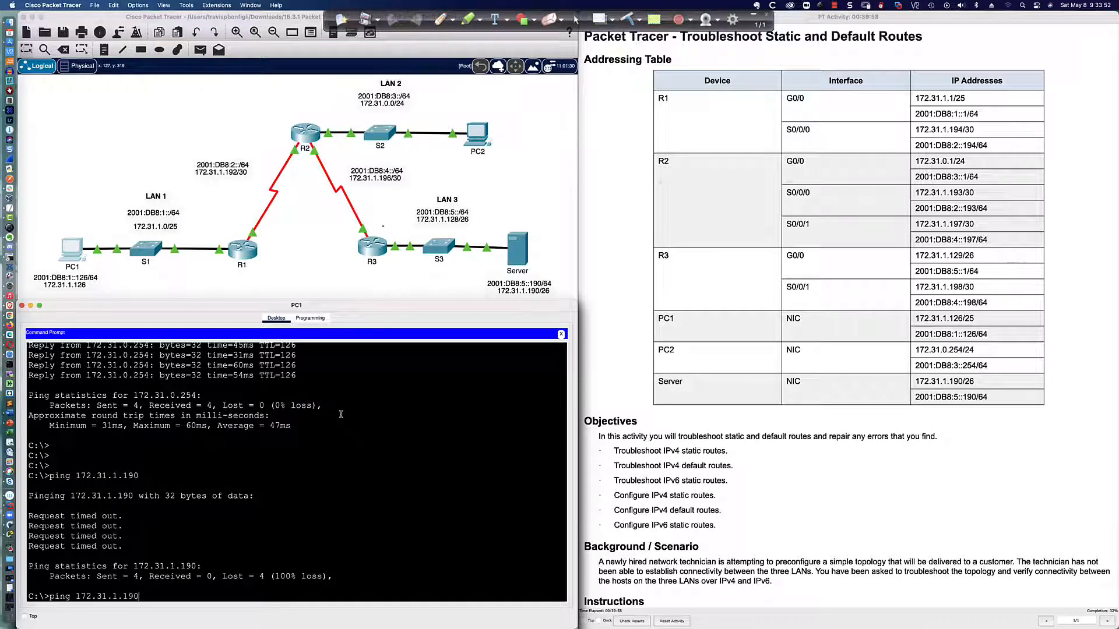
{"action": "key", "text": "Return"}
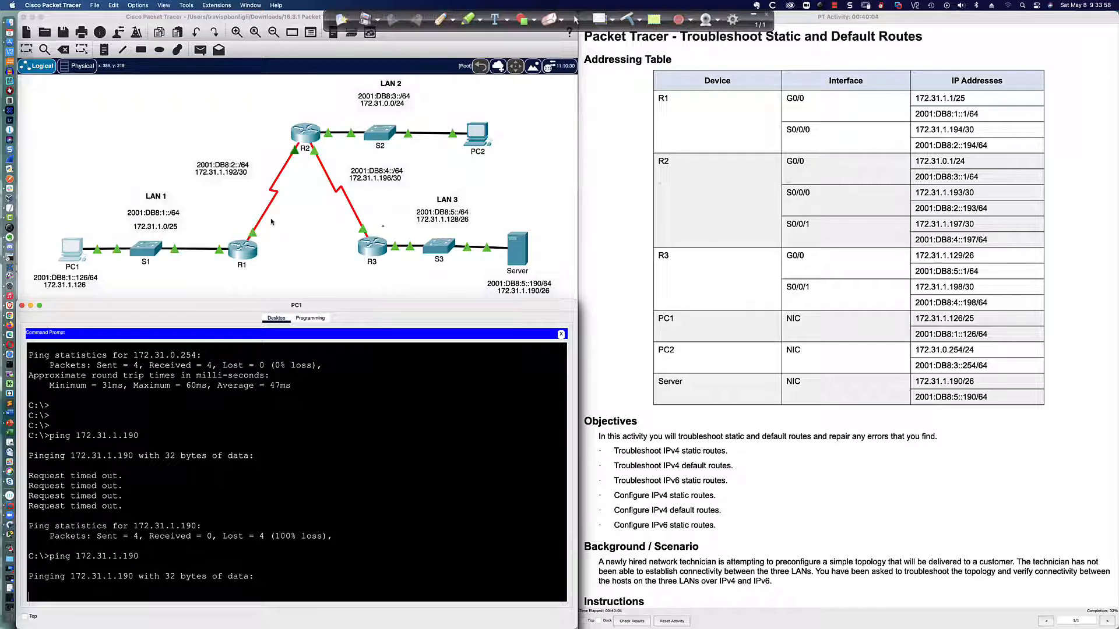
Trace in red pen the path from PC1 to R2 and the loop between R1 and R2, and clear the annotations
{"action": "left_click", "coordinate": [440, 20]}
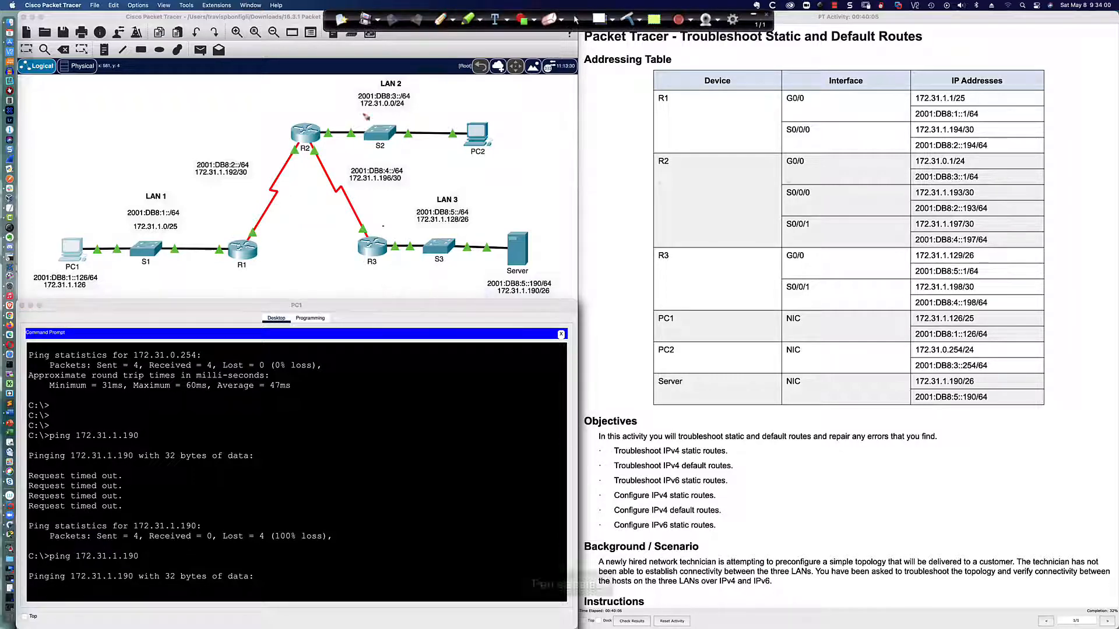
{"action": "mouse_move", "coordinate": [66, 262]}
{"action": "left_mouse_down"}
{"action": "mouse_move", "coordinate": [266, 254]}
{"action": "mouse_move", "coordinate": [318, 137]}
{"action": "left_mouse_up"}
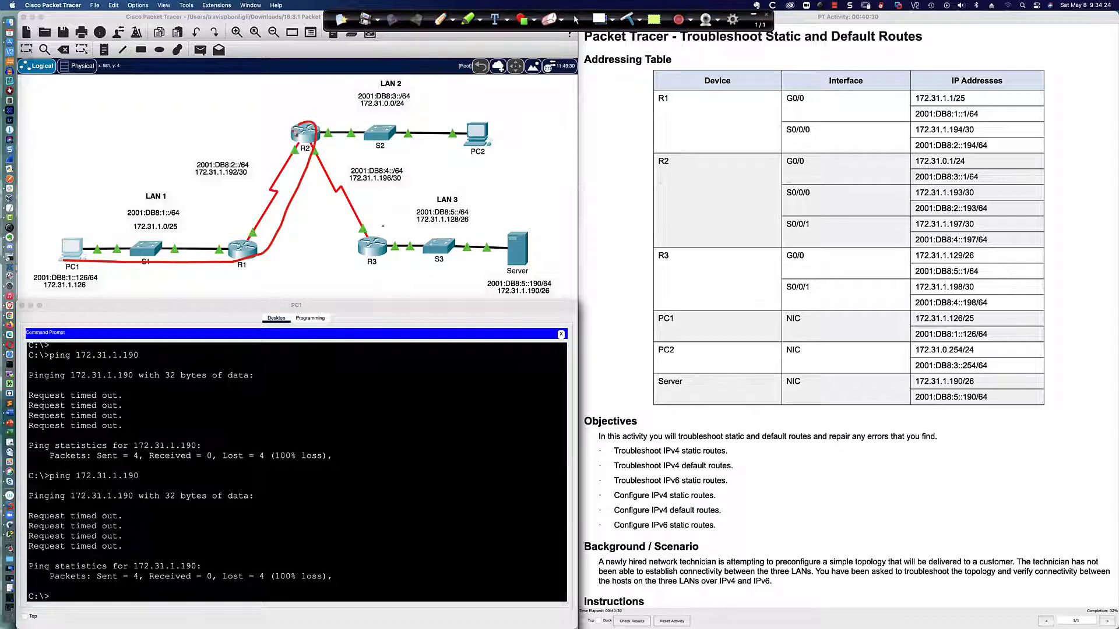
{"action": "mouse_move", "coordinate": [296, 132]}
{"action": "left_mouse_down"}
{"action": "mouse_move", "coordinate": [240, 258]}
{"action": "mouse_move", "coordinate": [256, 254]}
{"action": "mouse_move", "coordinate": [309, 143]}
{"action": "mouse_move", "coordinate": [307, 130]}
{"action": "mouse_move", "coordinate": [266, 190]}
{"action": "mouse_move", "coordinate": [242, 263]}
{"action": "mouse_move", "coordinate": [265, 245]}
{"action": "mouse_move", "coordinate": [314, 137]}
{"action": "mouse_move", "coordinate": [277, 160]}
{"action": "mouse_move", "coordinate": [242, 262]}
{"action": "left_mouse_up"}
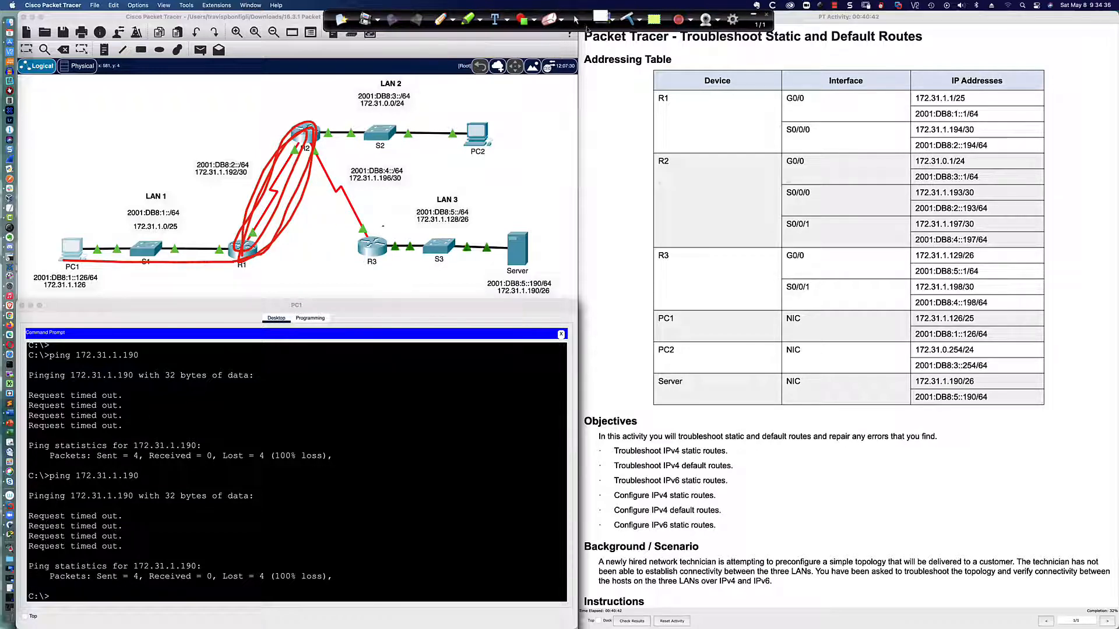
{"action": "left_click", "coordinate": [628, 21]}
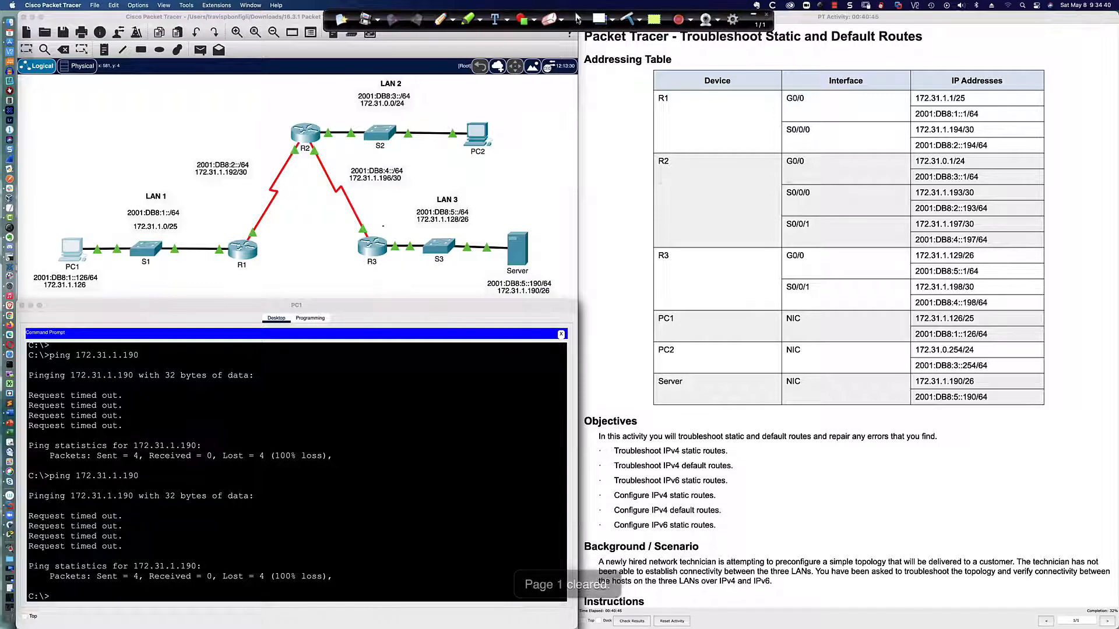
List R2's configured IPv4 static routes from configuration mode with do sh run | inc ip route
{"action": "left_click", "coordinate": [306, 139]}
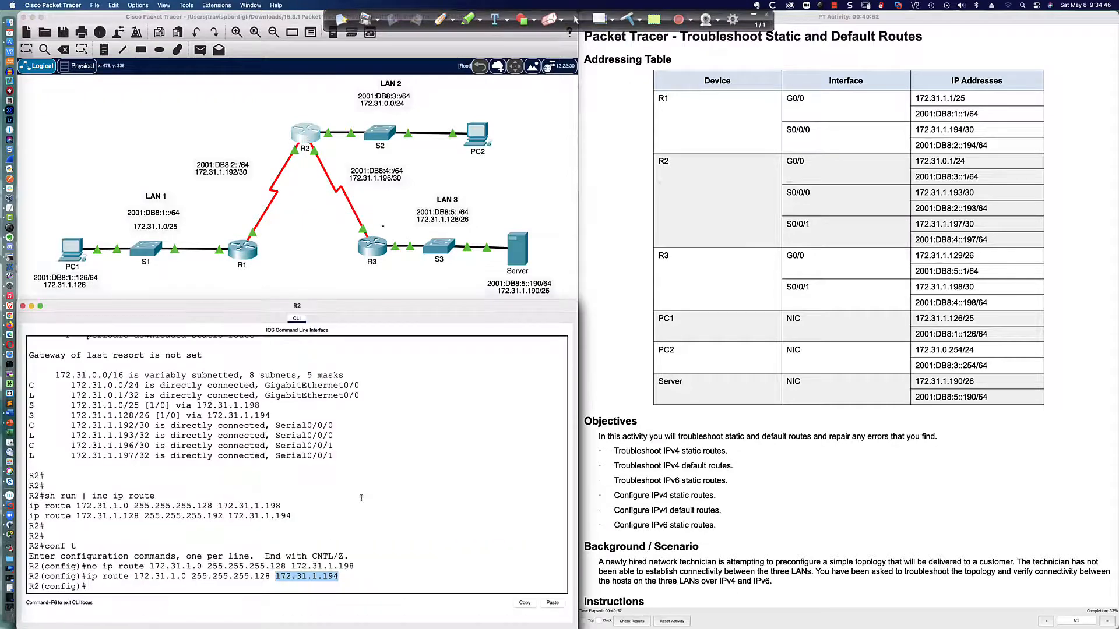
{"action": "left_click", "coordinate": [354, 521]}
{"action": "key", "text": "Return"}
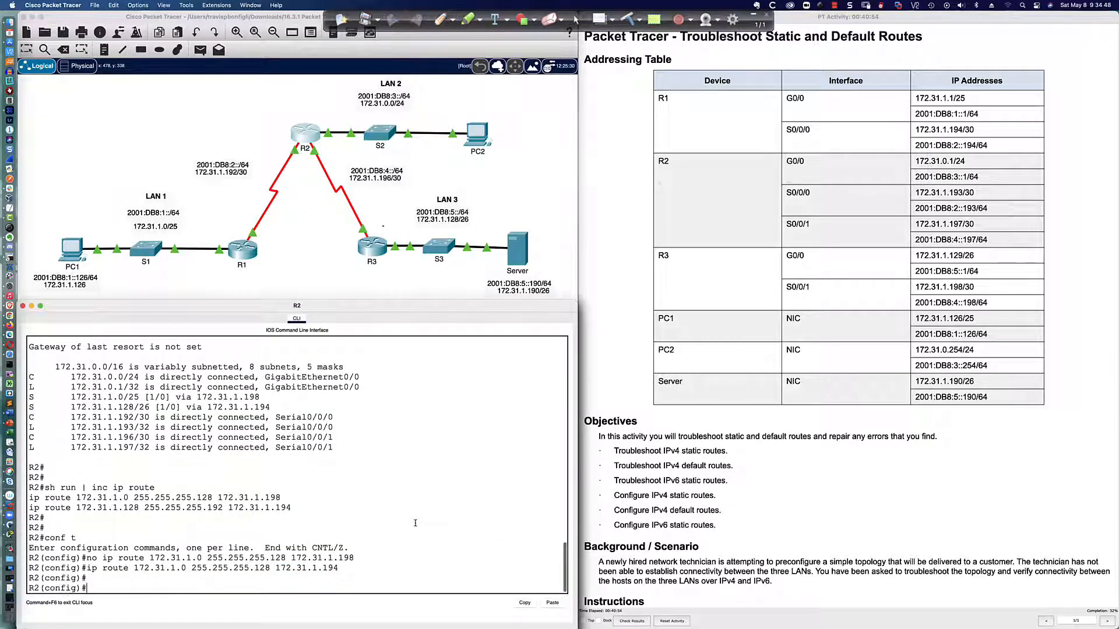
{"action": "type", "text": "do sh r"}
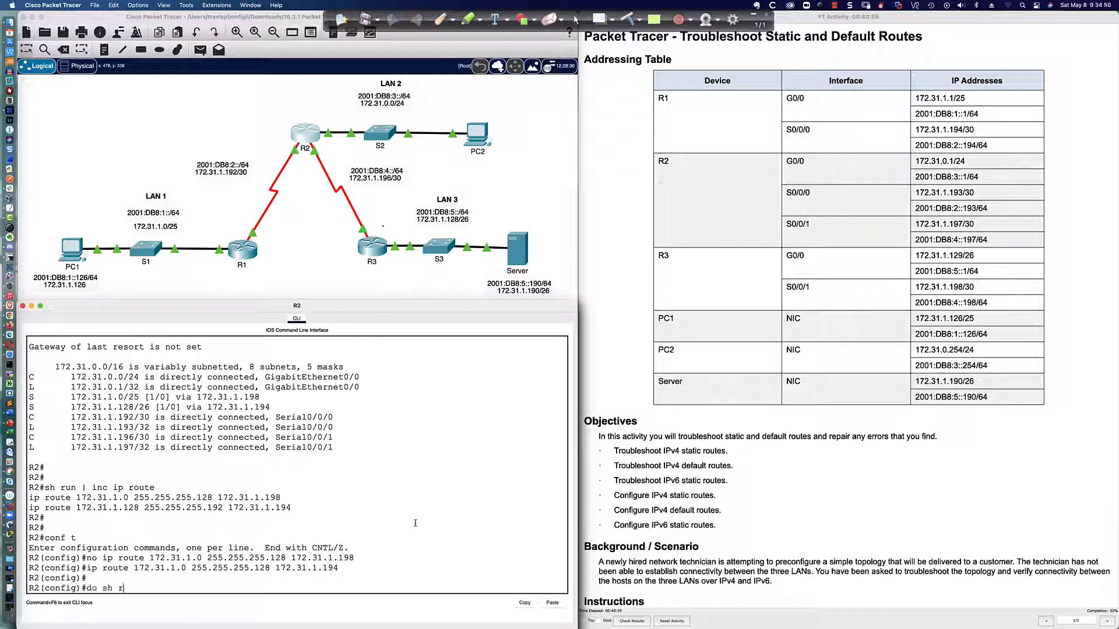
{"action": "type", "text": "un | inc ip route"}
{"action": "key", "text": "Return"}
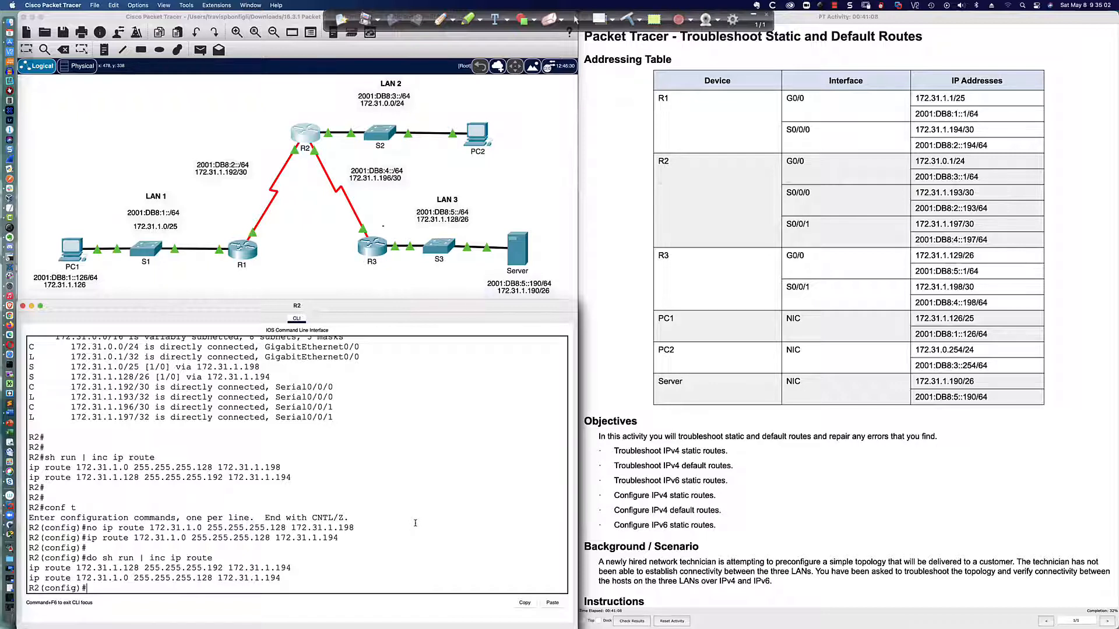
Remove R2's static route to 172.31.1.128 255.255.255.192 via next hop 172.31.1.194
{"action": "type", "text": "no ip route 172.31.1.128"}
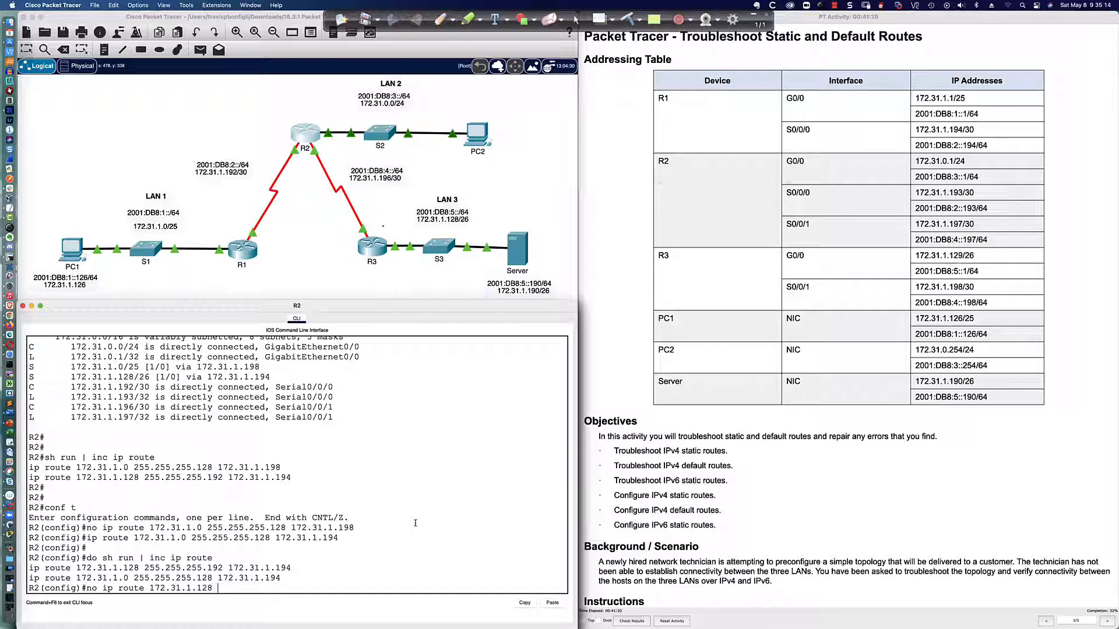
{"action": "type", "text": " 255.255.2"}
{"action": "type", "text": "55.255.1"}
{"action": "type", "text": "172."}
{"action": "type", "text": "31.1.19"}
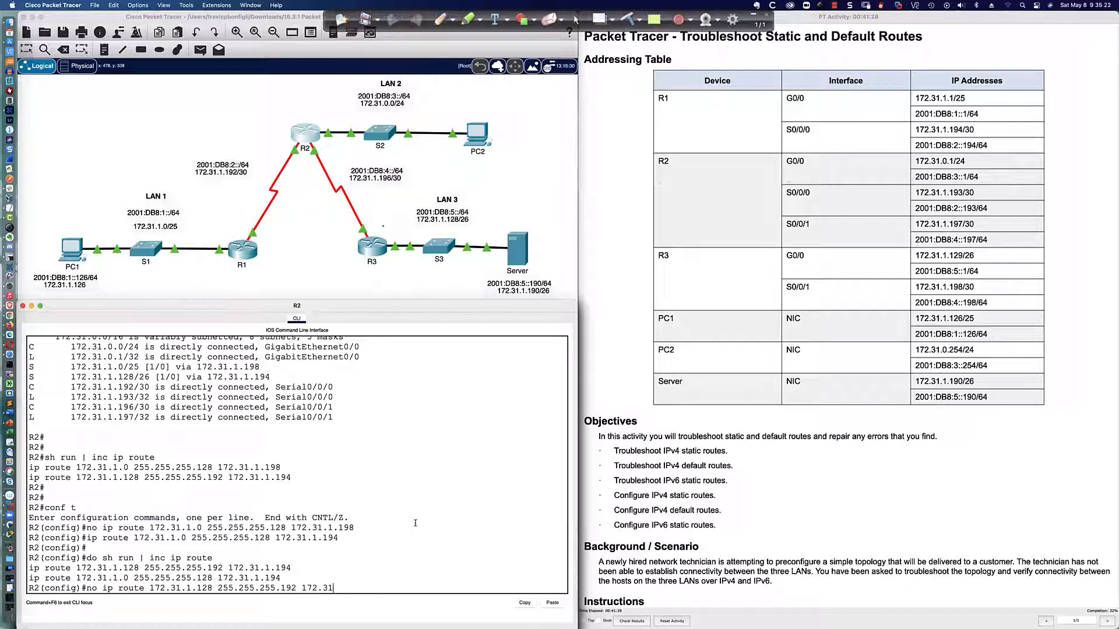
{"action": "type", "text": "4"}
{"action": "key", "text": "Return"}
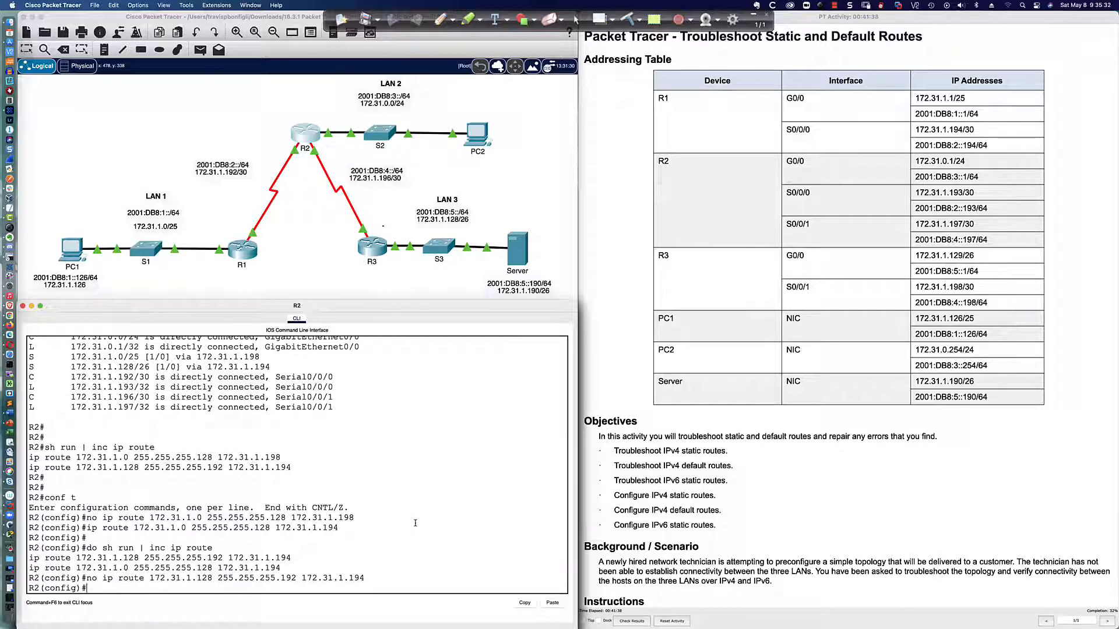
Add a static route on R2 to 172.31.1.128 255.255.255.192 via next hop 172.31.1.198
{"action": "key", "text": "Up"}
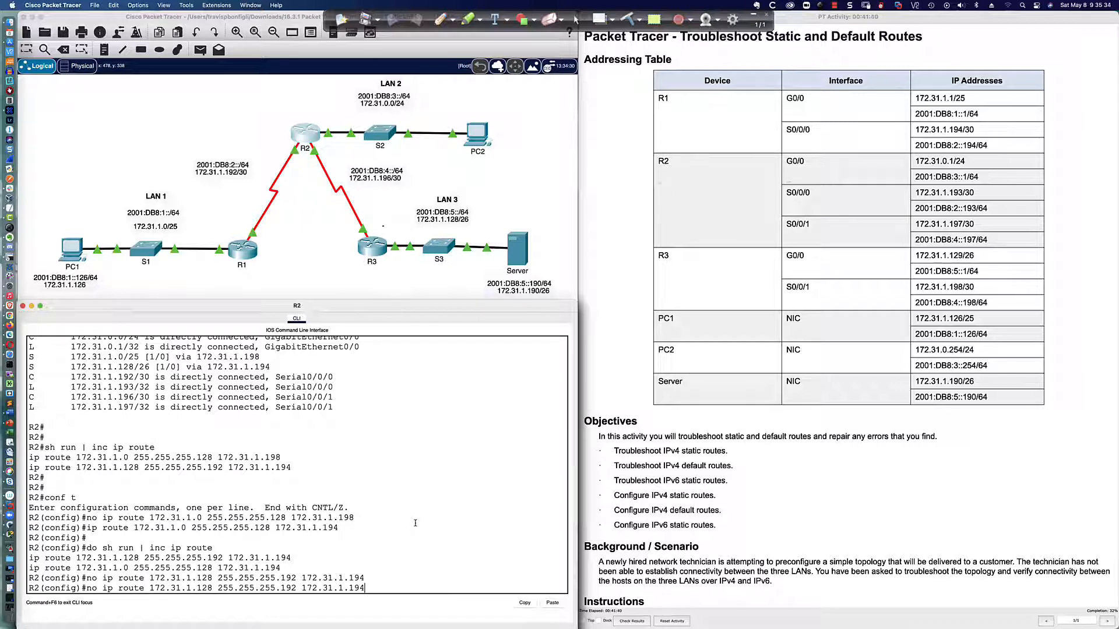
{"action": "key", "text": "BackSpace"}
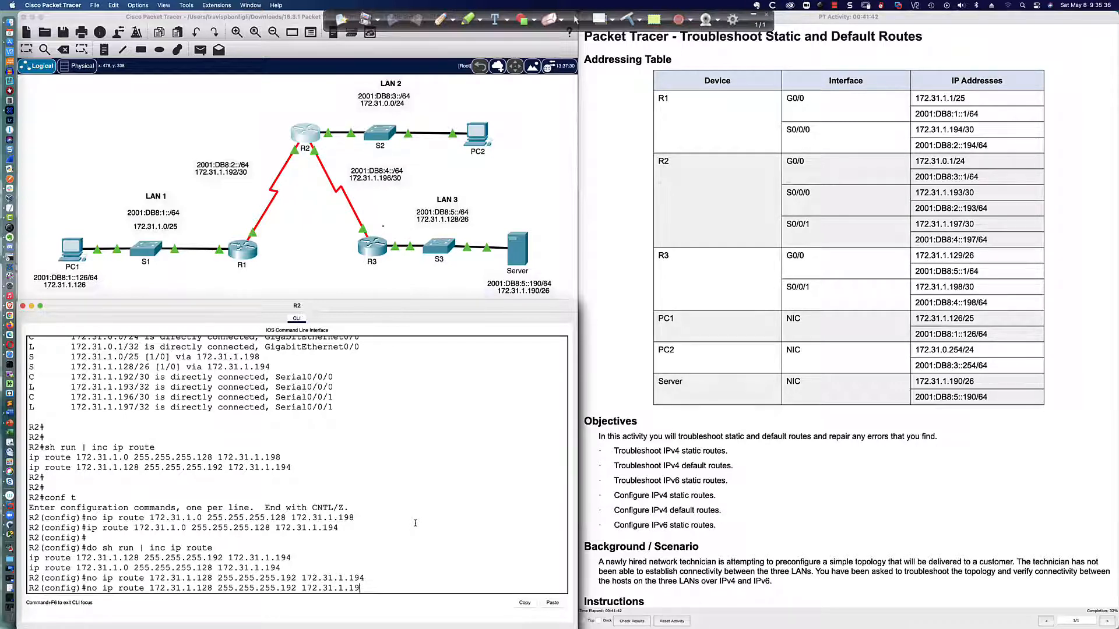
{"action": "type", "text": "8"}
{"action": "key", "text": "Left"}
{"action": "key", "text": "Left"}
{"action": "key", "text": "Left"}
{"action": "key", "text": "Left"}
{"action": "key", "text": "Left"}
{"action": "key", "text": "Left"}
{"action": "key", "text": "Left"}
{"action": "key", "text": "Left"}
{"action": "key", "text": "Left"}
{"action": "key", "text": "Left"}
{"action": "key", "text": "Left"}
{"action": "key", "text": "Left"}
{"action": "key", "text": "Left"}
{"action": "key", "text": "Left"}
{"action": "key", "text": "Left"}
{"action": "key", "text": "Left"}
{"action": "key", "text": "Left"}
{"action": "key", "text": "Left"}
{"action": "key", "text": "BackSpace"}
{"action": "key", "text": "BackSpace"}
{"action": "key", "text": "BackSpace"}
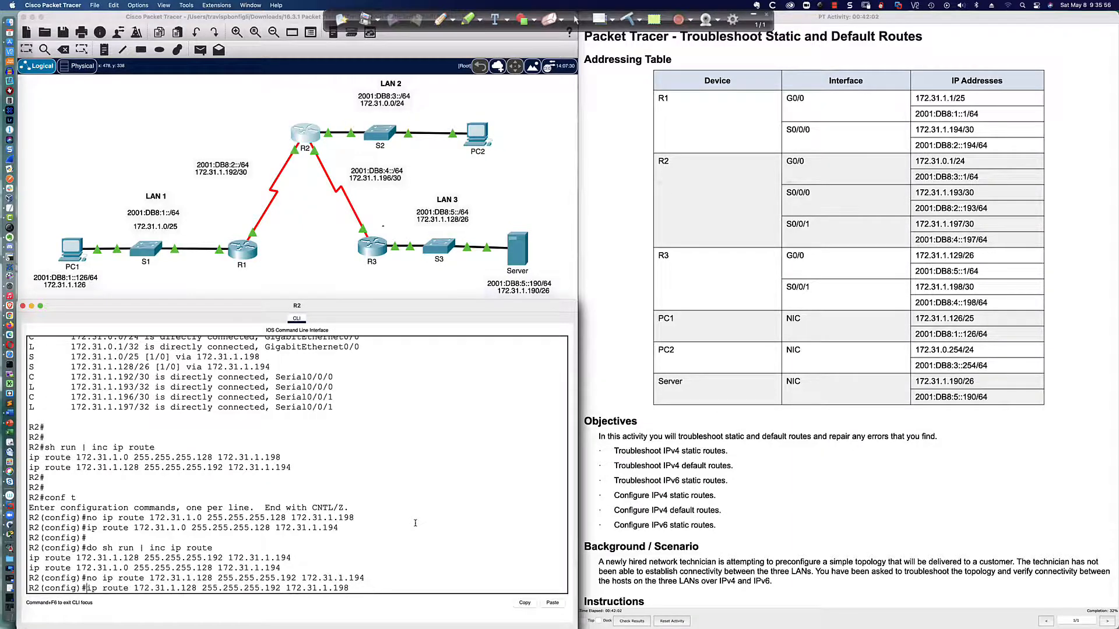
{"action": "key", "text": "Return"}
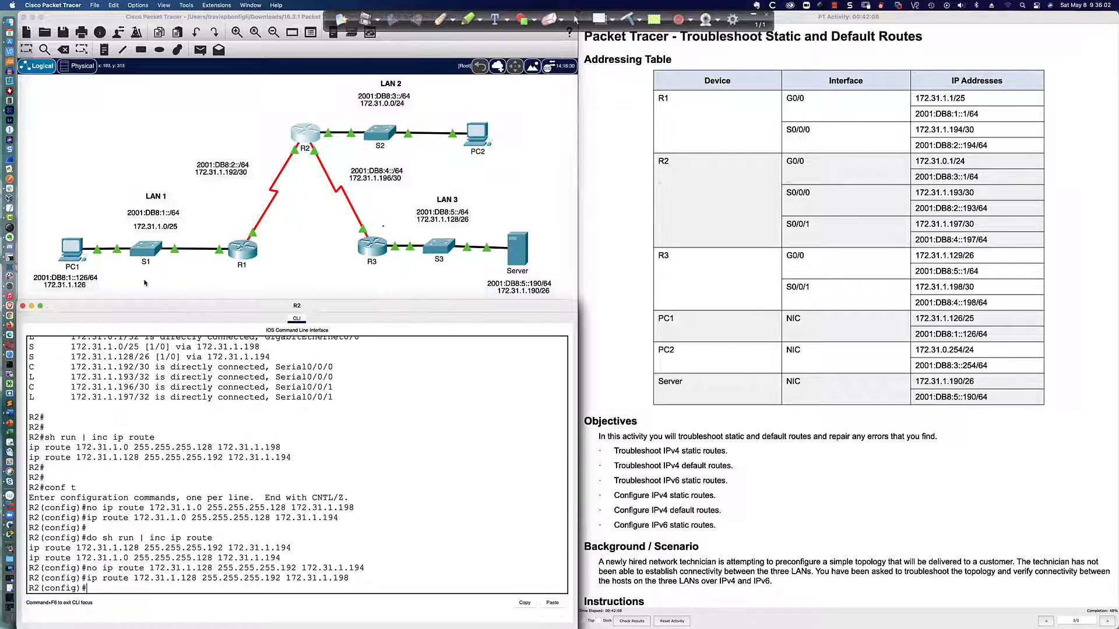
Ping the server at 172.31.1.190 from PC1 again to test R2's corrected route
{"action": "left_click", "coordinate": [71, 254]}
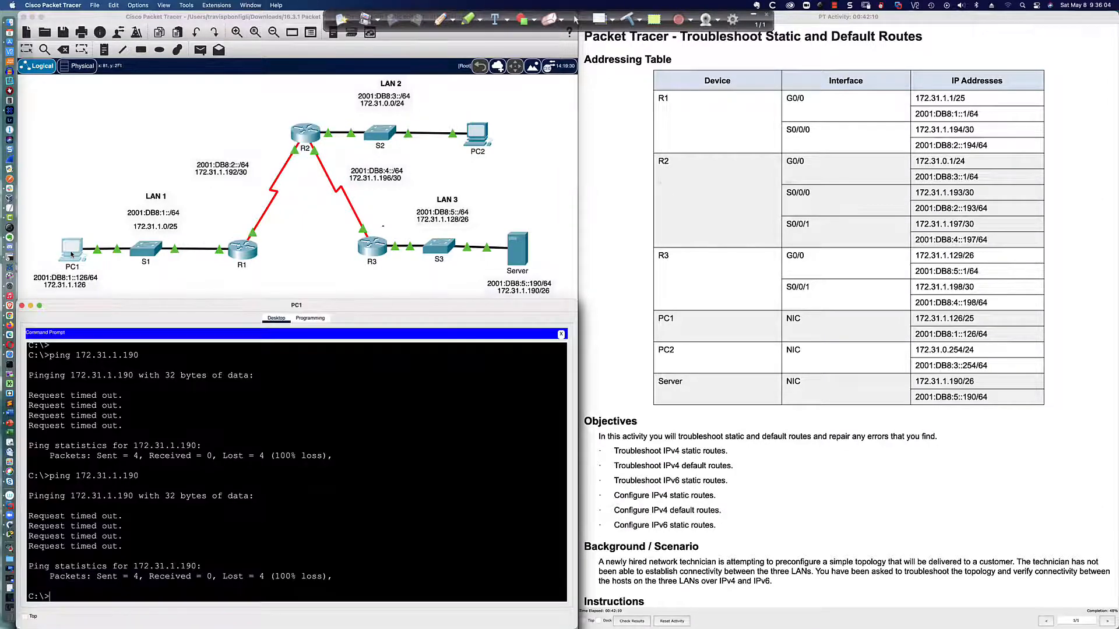
{"action": "key", "text": "Up"}
{"action": "key", "text": "Return"}
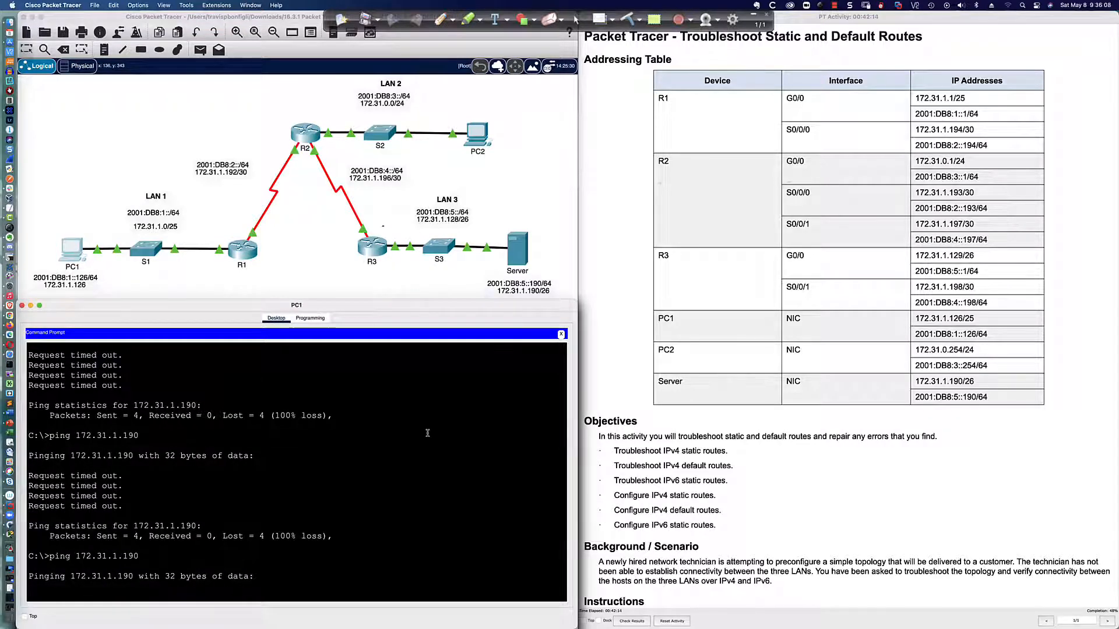
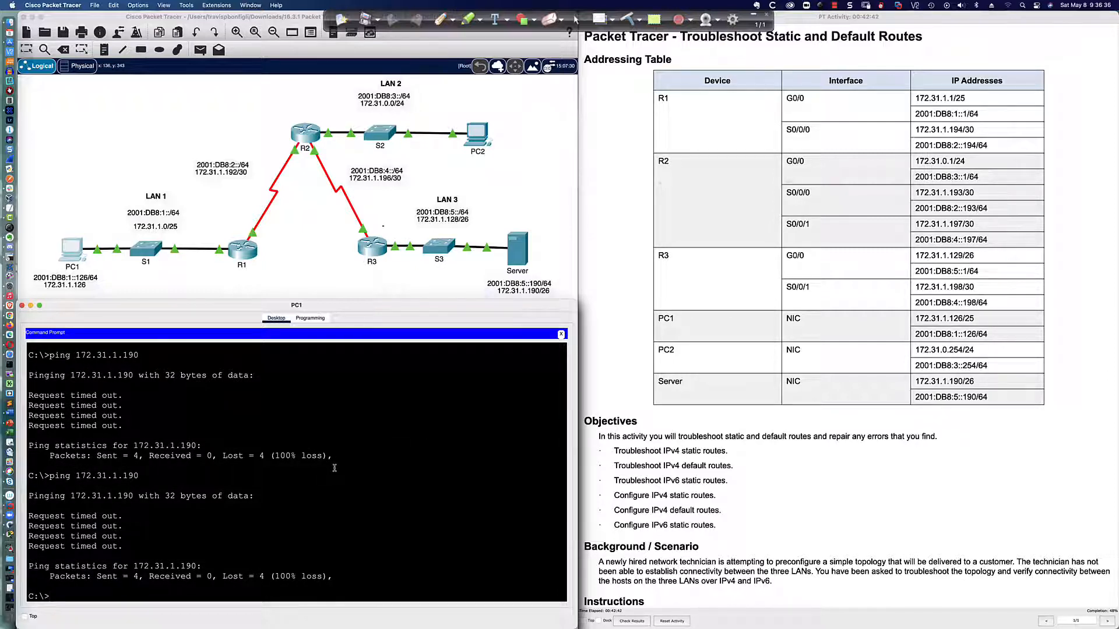
Trace the route from PC1 to the server at 172.31.1.190 with tracert
{"action": "type", "text": "tracert 172.31..1.190"}
{"action": "key", "text": "Return"}
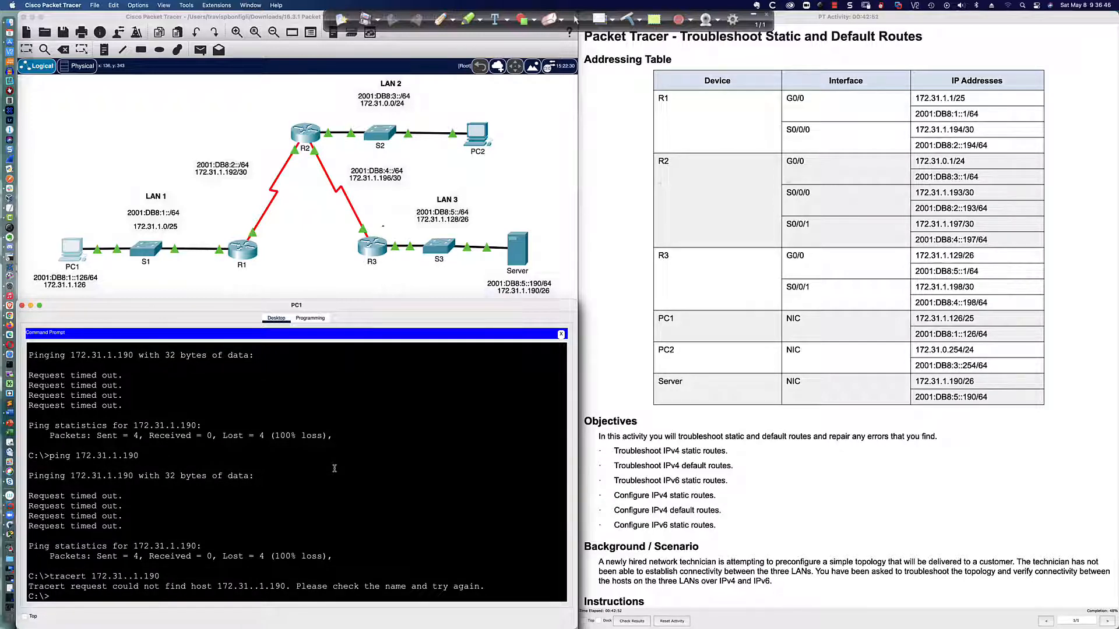
{"action": "key", "text": "Up"}
{"action": "key", "text": "Left"}
{"action": "key", "text": "Left"}
{"action": "key", "text": "Left"}
{"action": "key", "text": "Left"}
{"action": "key", "text": "Left"}
{"action": "key", "text": "BackSpace"}
{"action": "key", "text": "Return"}
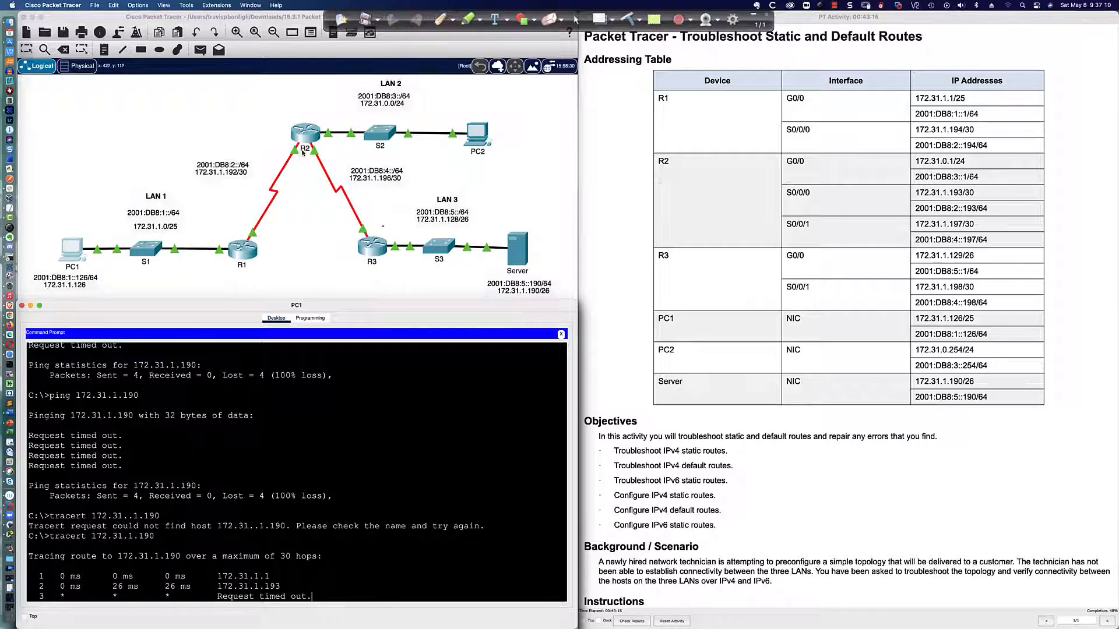
List R3's configured IPv4 static routes with sh run | inc ip route
{"action": "left_click", "coordinate": [364, 240]}
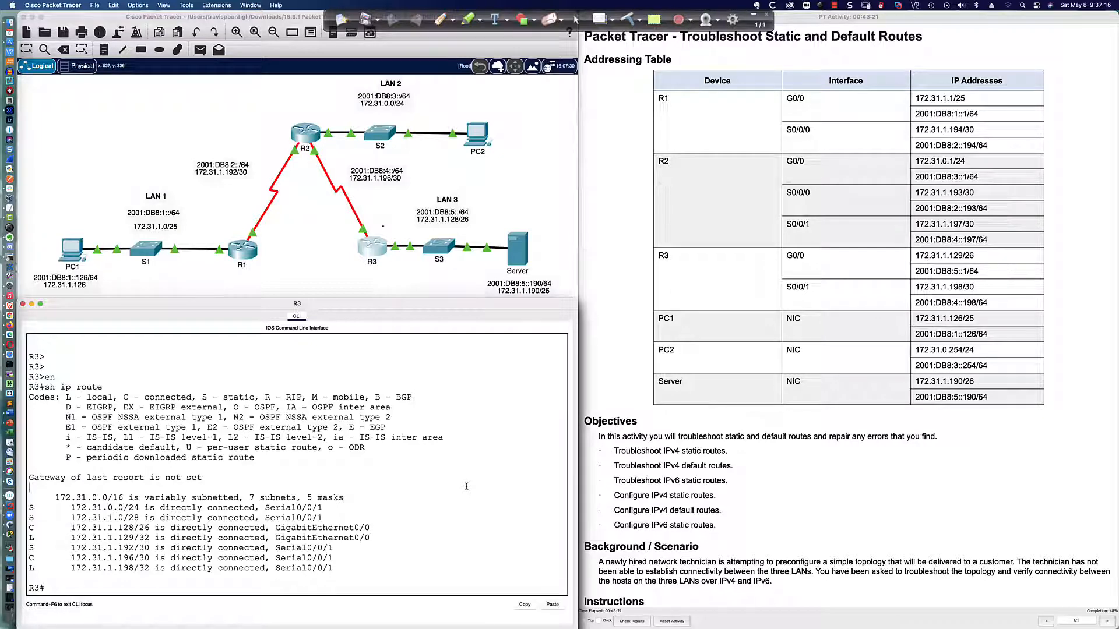
{"action": "key", "text": "Return"}
{"action": "type", "text": "sh run "}
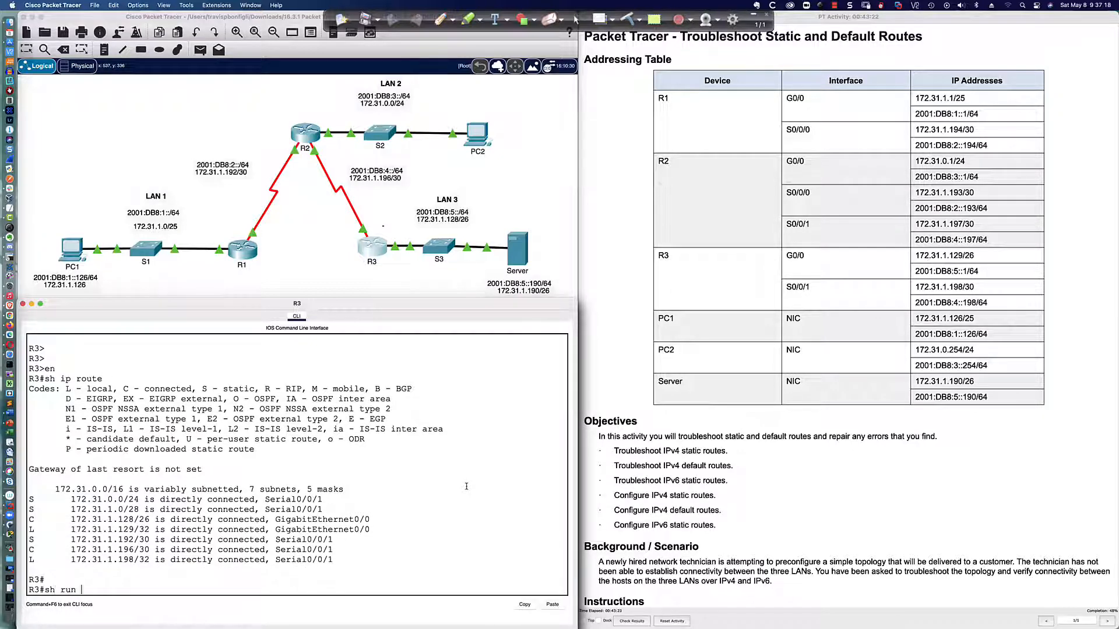
{"action": "type", "text": "| inc ip route"}
{"action": "key", "text": "Return"}
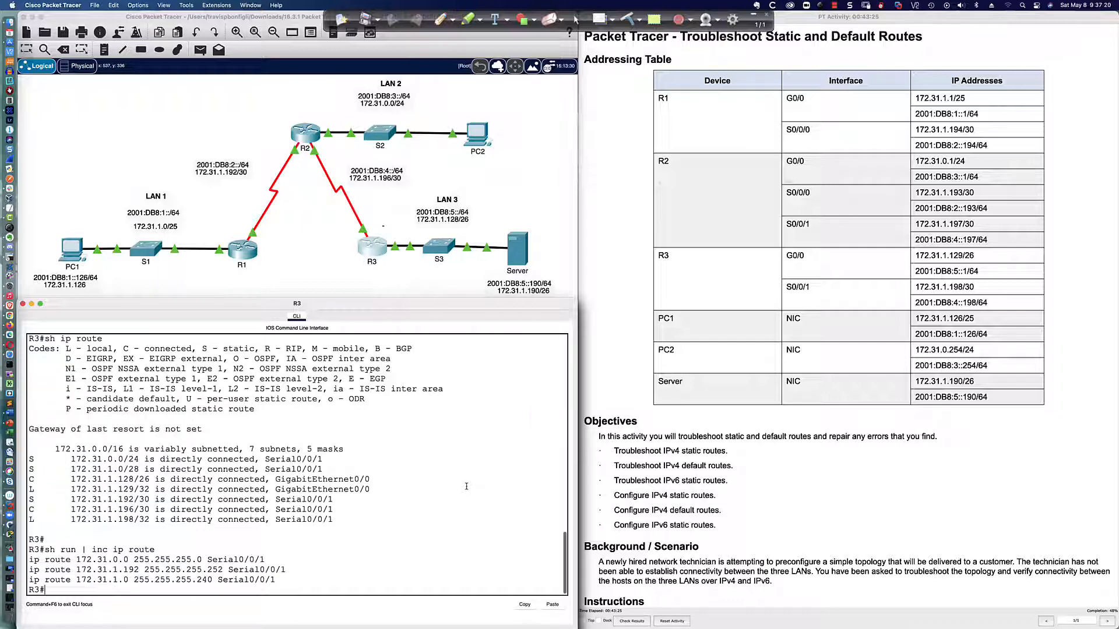
{"action": "scroll", "coordinate": [217, 523], "scroll_direction": "down", "scroll_amount": 1}
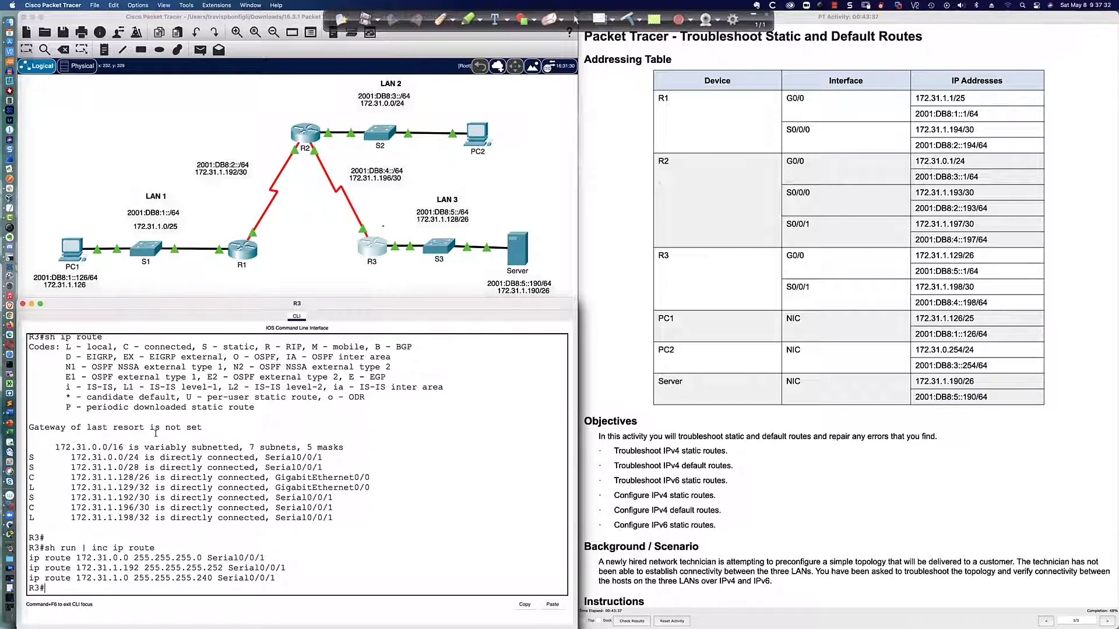
Check R3's static routes to 172.31.0.0, 172.31.1.192 and 172.31.1.0 against the subnets in the topology
{"action": "left_click_drag", "start_coordinate": [71, 558], "coordinate": [199, 558]}
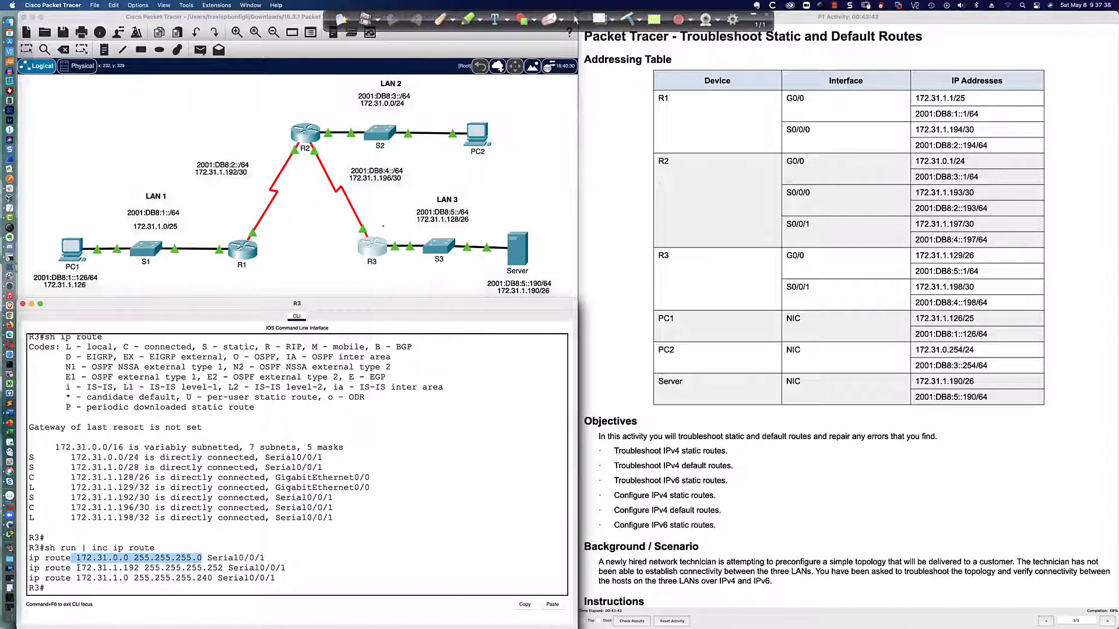
{"action": "left_click_drag", "start_coordinate": [76, 568], "coordinate": [224, 568]}
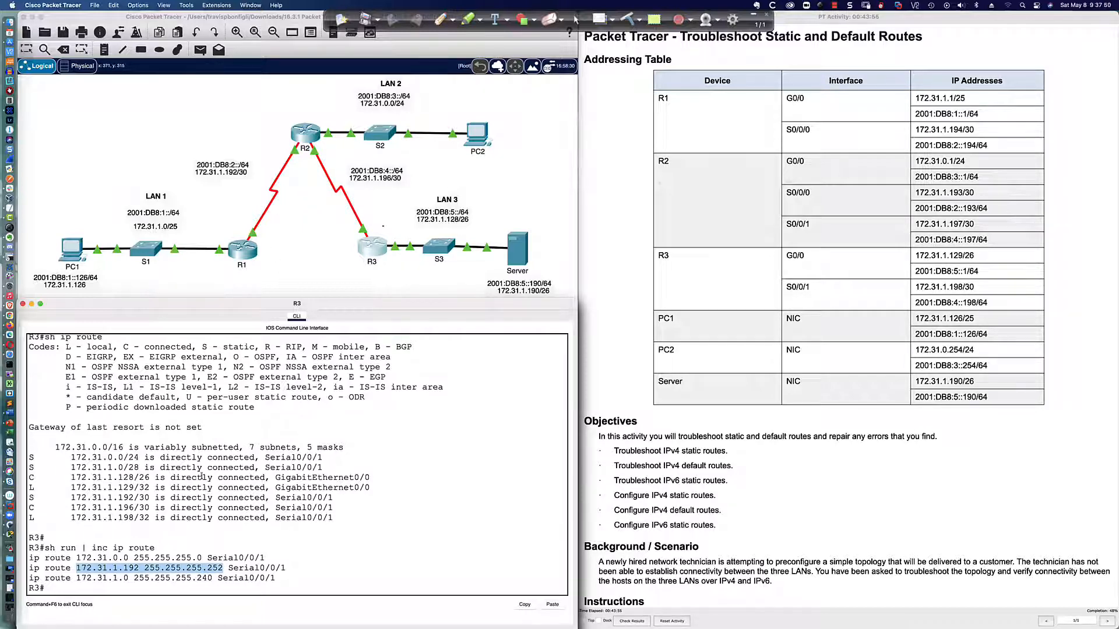
{"action": "left_click_drag", "start_coordinate": [76, 578], "coordinate": [276, 578]}
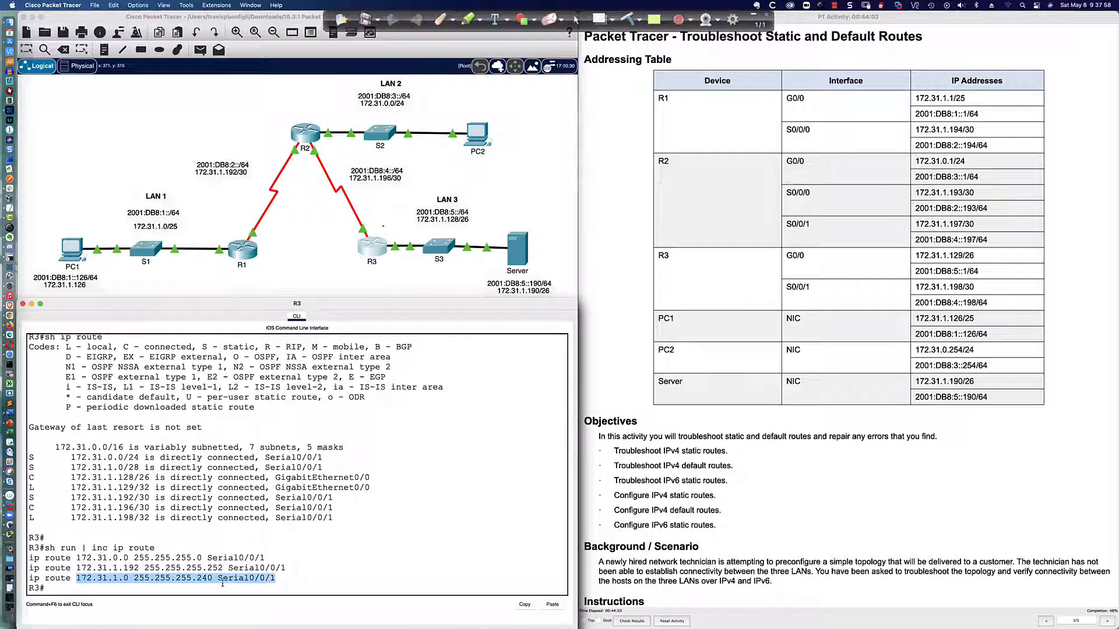
{"action": "left_click", "coordinate": [57, 579]}
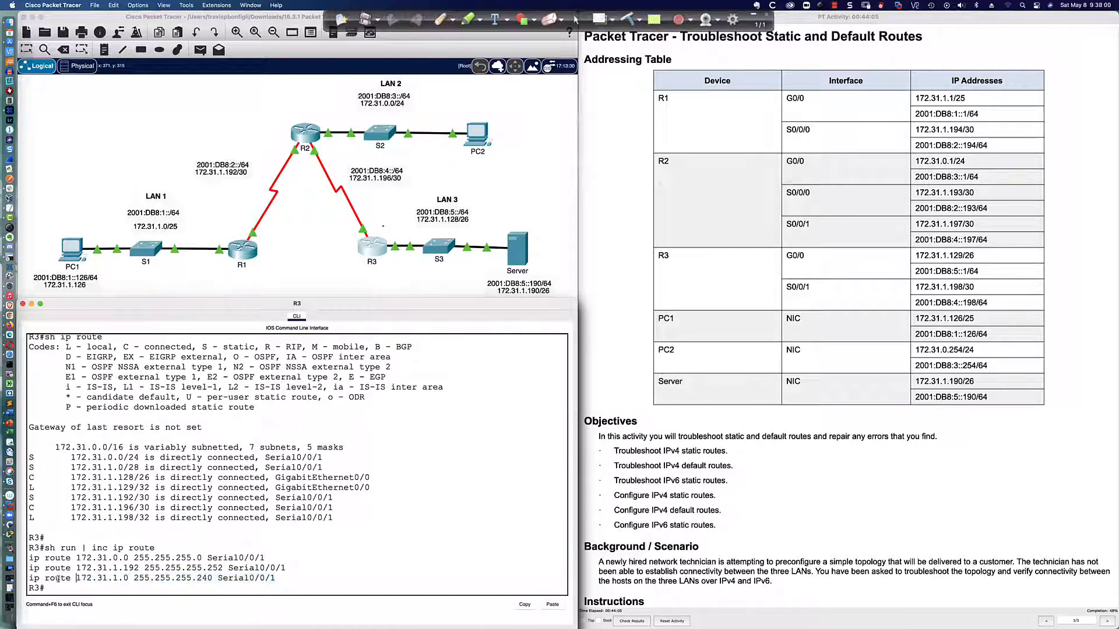
{"action": "left_click_drag", "start_coordinate": [31, 578], "coordinate": [213, 578]}
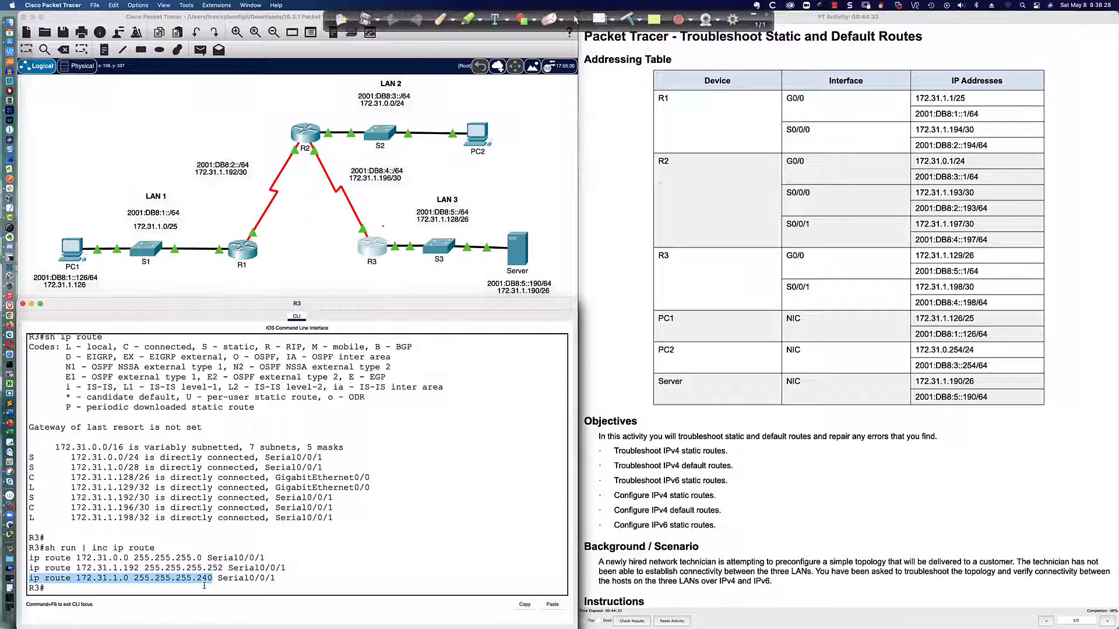
Underline R3's 172.31.1.0 255.255.255.240 route and PC1's last octet in red, and write .0 and /28 beside the output
{"action": "left_click", "coordinate": [441, 18]}
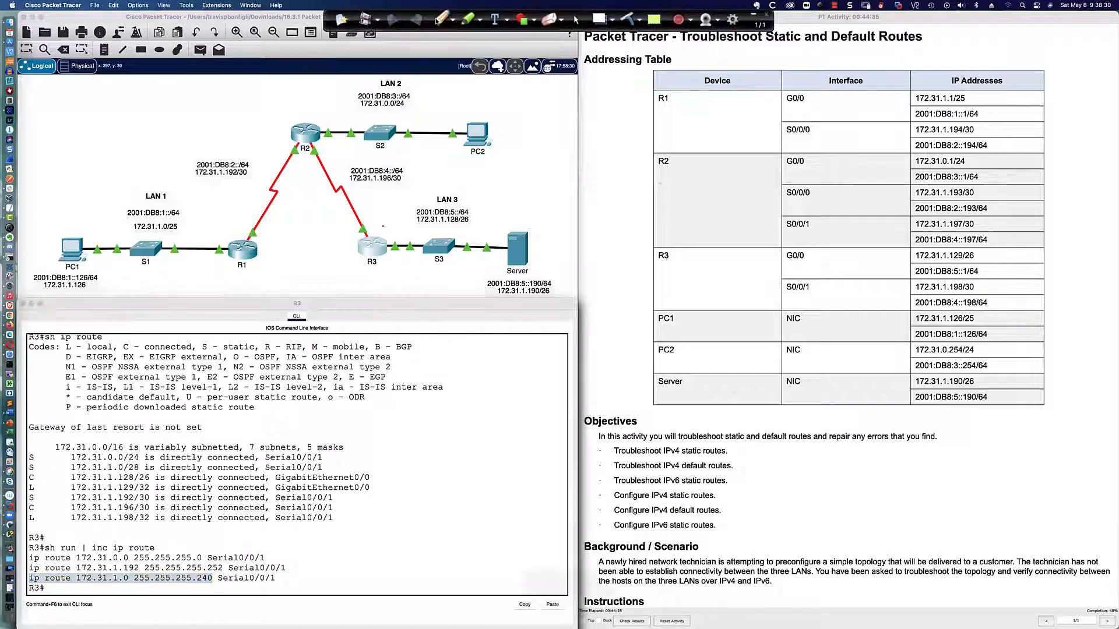
{"action": "left_click_drag", "start_coordinate": [72, 589], "coordinate": [225, 594]}
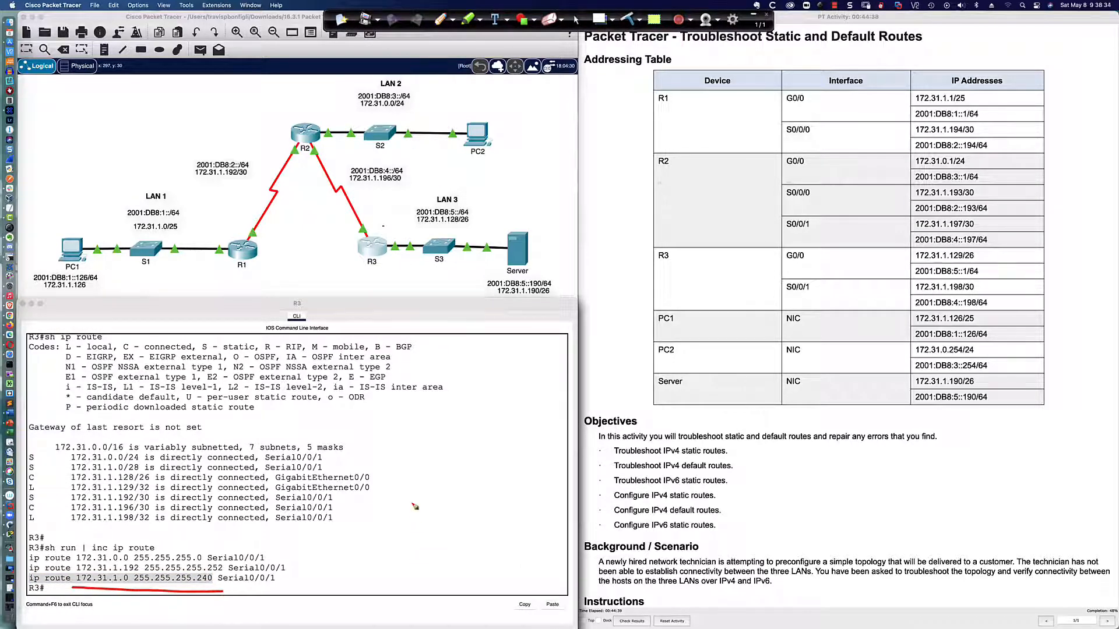
{"action": "left_click", "coordinate": [427, 468]}
{"action": "left_click_drag", "start_coordinate": [446, 456], "coordinate": [441, 469]}
{"action": "left_click_drag", "start_coordinate": [197, 585], "coordinate": [216, 589]}
{"action": "mouse_move", "coordinate": [442, 410]}
{"action": "left_mouse_down"}
{"action": "mouse_move", "coordinate": [438, 426]}
{"action": "mouse_move", "coordinate": [468, 417]}
{"action": "left_mouse_up"}
{"action": "left_click_drag", "start_coordinate": [75, 292], "coordinate": [86, 293]}
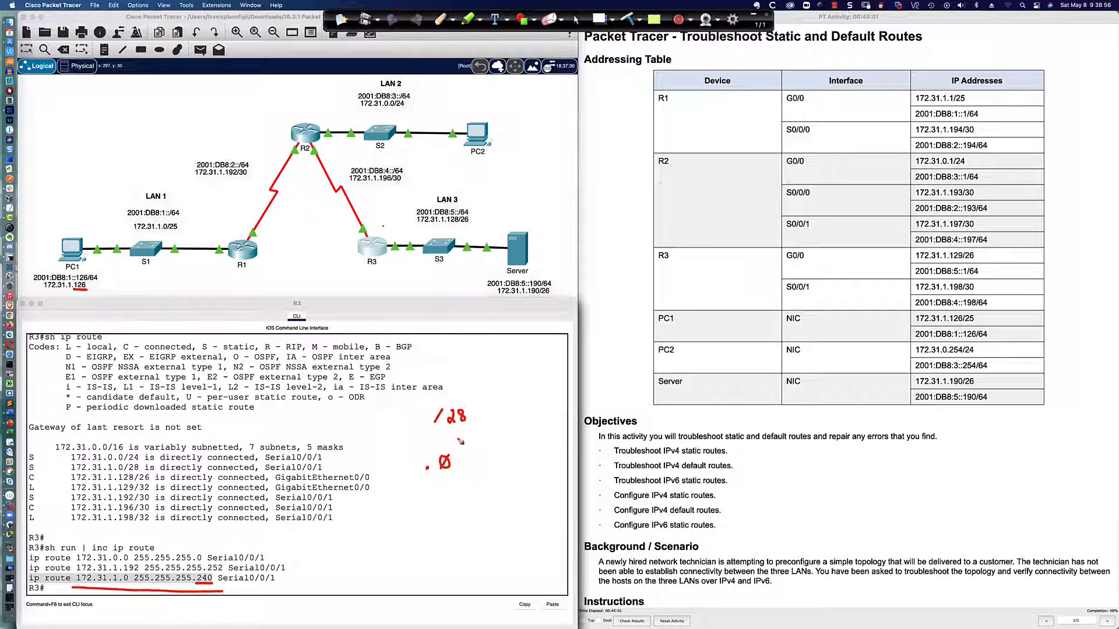
Write the mask's last octet as .11110000, underline its host bits, and note the block size 2^4 = 16
{"action": "mouse_move", "coordinate": [430, 428]}
{"action": "left_mouse_down"}
{"action": "mouse_move", "coordinate": [475, 429]}
{"action": "mouse_move", "coordinate": [453, 441]}
{"action": "left_mouse_up"}
{"action": "left_click", "coordinate": [454, 362]}
{"action": "mouse_move", "coordinate": [465, 352]}
{"action": "left_mouse_down"}
{"action": "mouse_move", "coordinate": [465, 364]}
{"action": "mouse_move", "coordinate": [481, 365]}
{"action": "mouse_move", "coordinate": [548, 351]}
{"action": "left_mouse_up"}
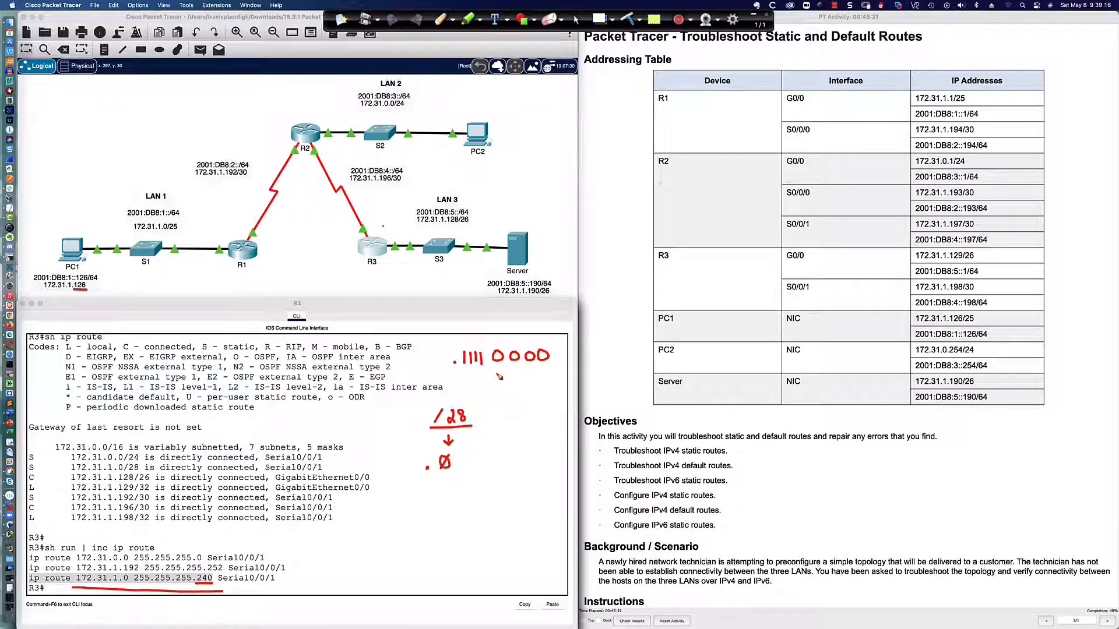
{"action": "left_click_drag", "start_coordinate": [493, 365], "coordinate": [550, 365]}
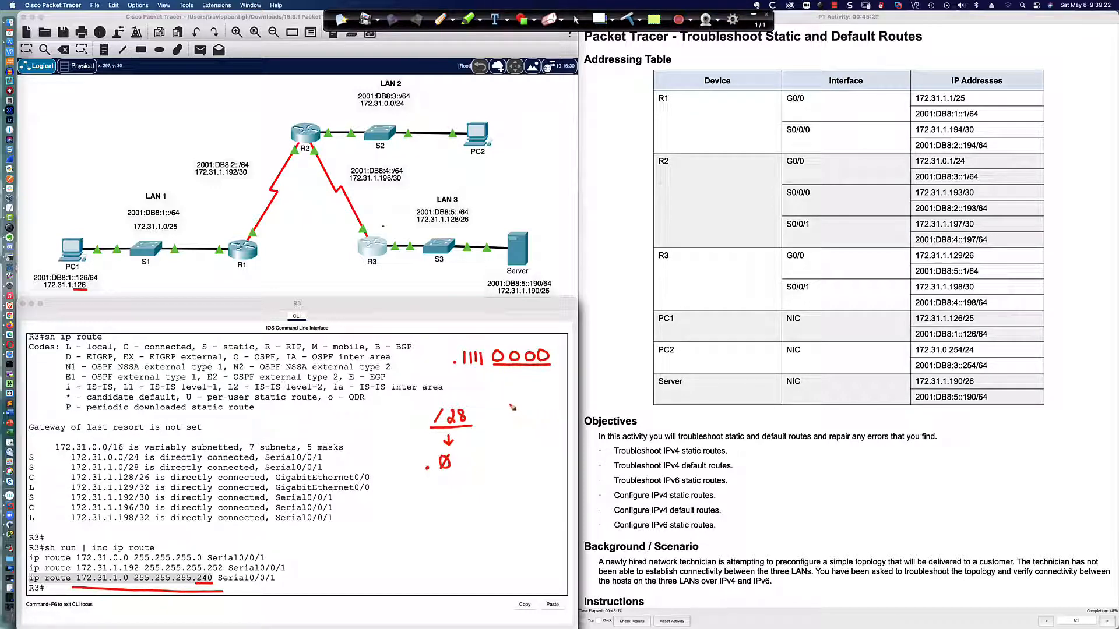
{"action": "mouse_move", "coordinate": [494, 378]}
{"action": "left_mouse_down"}
{"action": "mouse_move", "coordinate": [499, 391]}
{"action": "mouse_move", "coordinate": [508, 376]}
{"action": "mouse_move", "coordinate": [522, 390]}
{"action": "left_mouse_up"}
{"action": "mouse_move", "coordinate": [532, 373]}
{"action": "left_mouse_down"}
{"action": "mouse_move", "coordinate": [531, 389]}
{"action": "mouse_move", "coordinate": [543, 387]}
{"action": "left_mouse_up"}
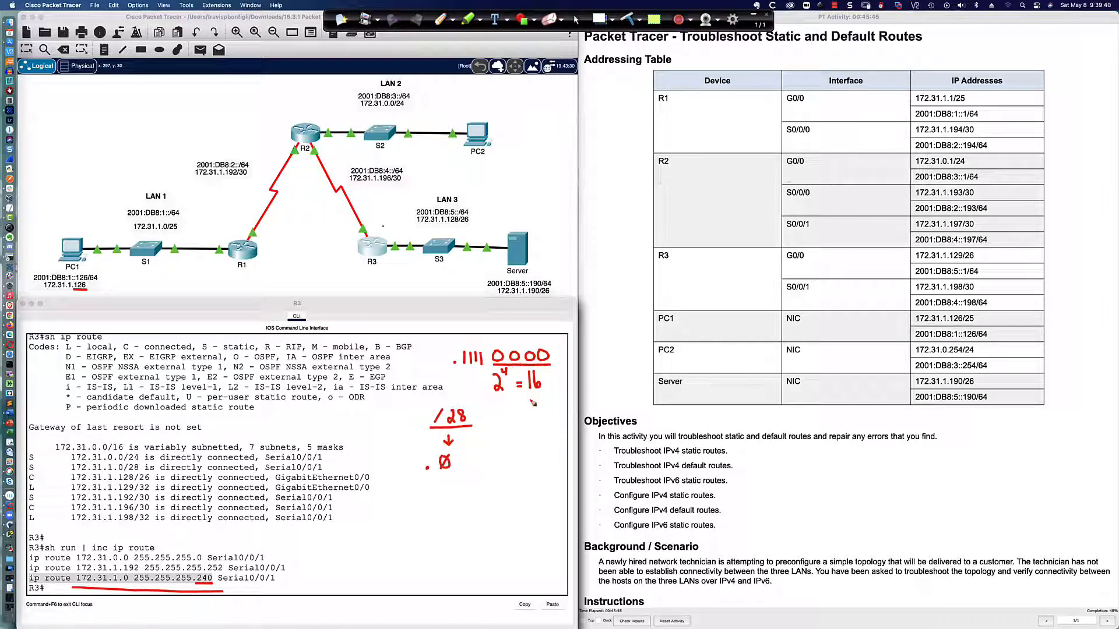
{"action": "left_click_drag", "start_coordinate": [527, 391], "coordinate": [548, 390]}
Write out the /28 subnet's addresses .1, .14 and .15 and the next network .16 beside the output
{"action": "left_click", "coordinate": [497, 465]}
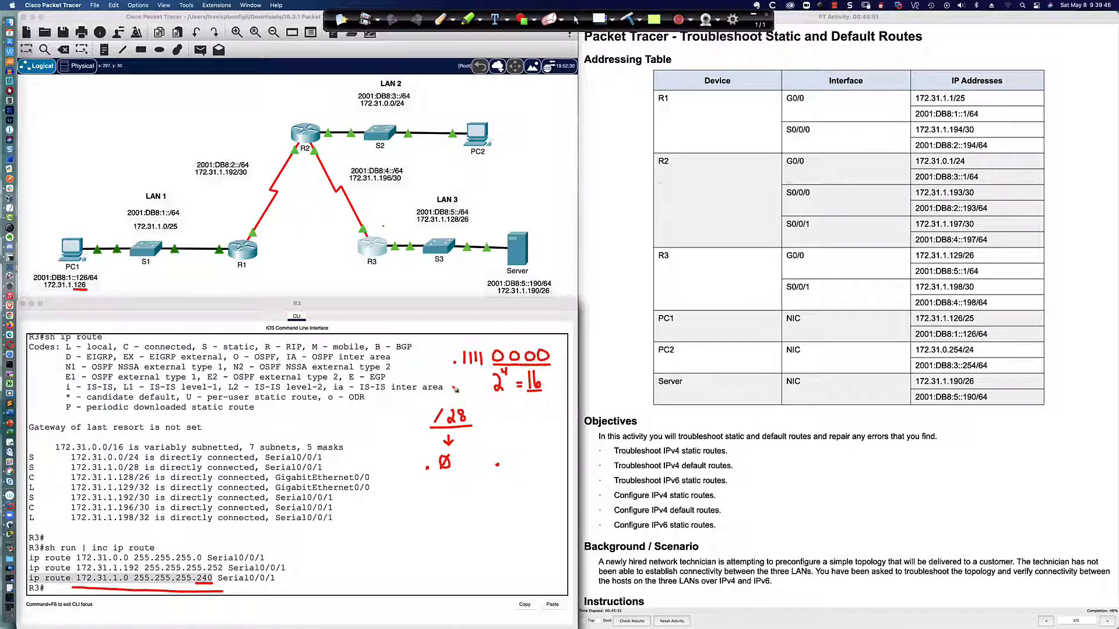
{"action": "left_click_drag", "start_coordinate": [451, 382], "coordinate": [453, 403]}
{"action": "mouse_move", "coordinate": [509, 450]}
{"action": "left_mouse_down"}
{"action": "mouse_move", "coordinate": [508, 464]}
{"action": "mouse_move", "coordinate": [518, 459]}
{"action": "left_mouse_up"}
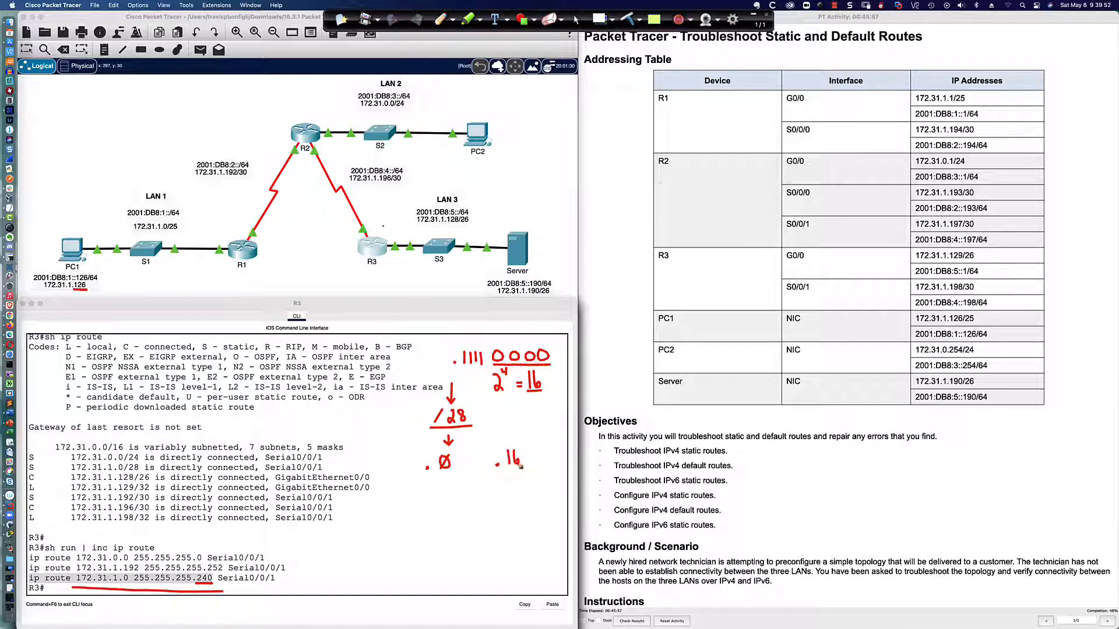
{"action": "left_click", "coordinate": [425, 558]}
{"action": "mouse_move", "coordinate": [433, 544]}
{"action": "left_mouse_down"}
{"action": "mouse_move", "coordinate": [437, 559]}
{"action": "mouse_move", "coordinate": [447, 541]}
{"action": "left_mouse_up"}
{"action": "left_click", "coordinate": [428, 487]}
{"action": "mouse_move", "coordinate": [442, 481]}
{"action": "left_mouse_down"}
{"action": "mouse_move", "coordinate": [436, 522]}
{"action": "mouse_move", "coordinate": [445, 525]}
{"action": "left_mouse_up"}
{"action": "left_click", "coordinate": [427, 523]}
Draw the packet path from PC1 to the server and back toward R3, underline PC1's IPv4 address, and box the .1 to .14 range
{"action": "left_click_drag", "start_coordinate": [73, 252], "coordinate": [496, 254]}
{"action": "mouse_move", "coordinate": [58, 249]}
{"action": "left_mouse_down"}
{"action": "mouse_move", "coordinate": [104, 257]}
{"action": "mouse_move", "coordinate": [237, 223]}
{"action": "mouse_move", "coordinate": [263, 153]}
{"action": "mouse_move", "coordinate": [371, 213]}
{"action": "mouse_move", "coordinate": [528, 240]}
{"action": "mouse_move", "coordinate": [511, 256]}
{"action": "mouse_move", "coordinate": [399, 262]}
{"action": "left_mouse_up"}
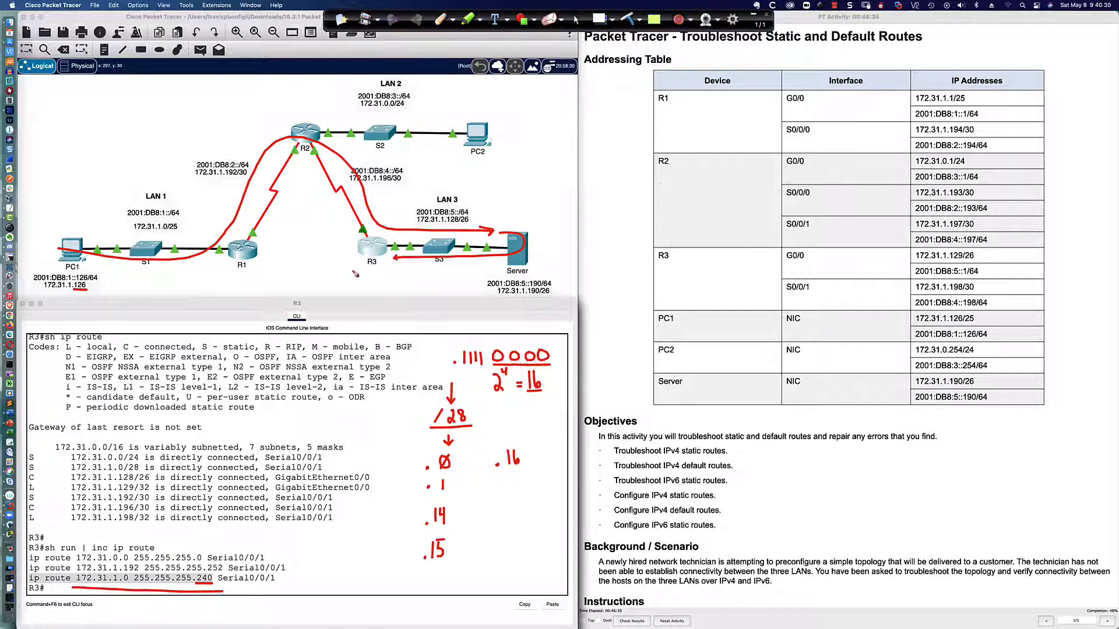
{"action": "left_click_drag", "start_coordinate": [53, 294], "coordinate": [88, 296]}
{"action": "left_click", "coordinate": [374, 246]}
{"action": "mouse_move", "coordinate": [447, 476]}
{"action": "left_mouse_down"}
{"action": "mouse_move", "coordinate": [418, 476]}
{"action": "mouse_move", "coordinate": [420, 535]}
{"action": "mouse_move", "coordinate": [454, 531]}
{"action": "mouse_move", "coordinate": [459, 472]}
{"action": "mouse_move", "coordinate": [450, 477]}
{"action": "left_mouse_up"}
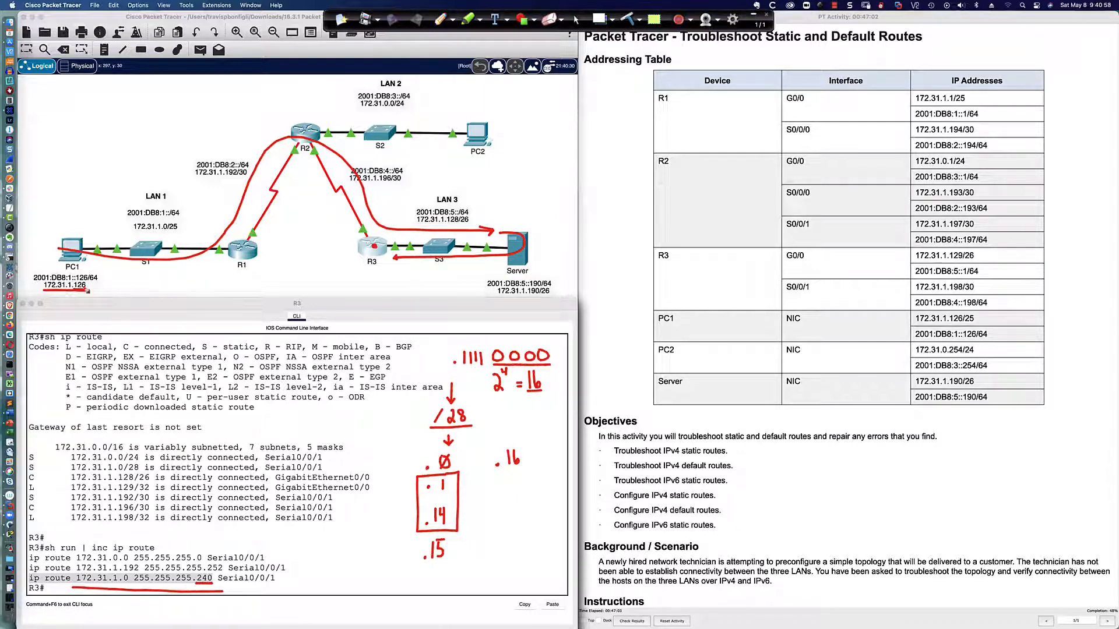
Box and point to PC1's IPv4 address, bracket R3's routing table, and underline the 172.31.1.192 route
{"action": "mouse_move", "coordinate": [86, 280]}
{"action": "left_mouse_down"}
{"action": "mouse_move", "coordinate": [40, 292]}
{"action": "mouse_move", "coordinate": [89, 294]}
{"action": "mouse_move", "coordinate": [92, 281]}
{"action": "mouse_move", "coordinate": [79, 280]}
{"action": "left_mouse_up"}
{"action": "mouse_move", "coordinate": [343, 437]}
{"action": "left_mouse_down"}
{"action": "mouse_move", "coordinate": [378, 481]}
{"action": "mouse_move", "coordinate": [362, 533]}
{"action": "left_mouse_up"}
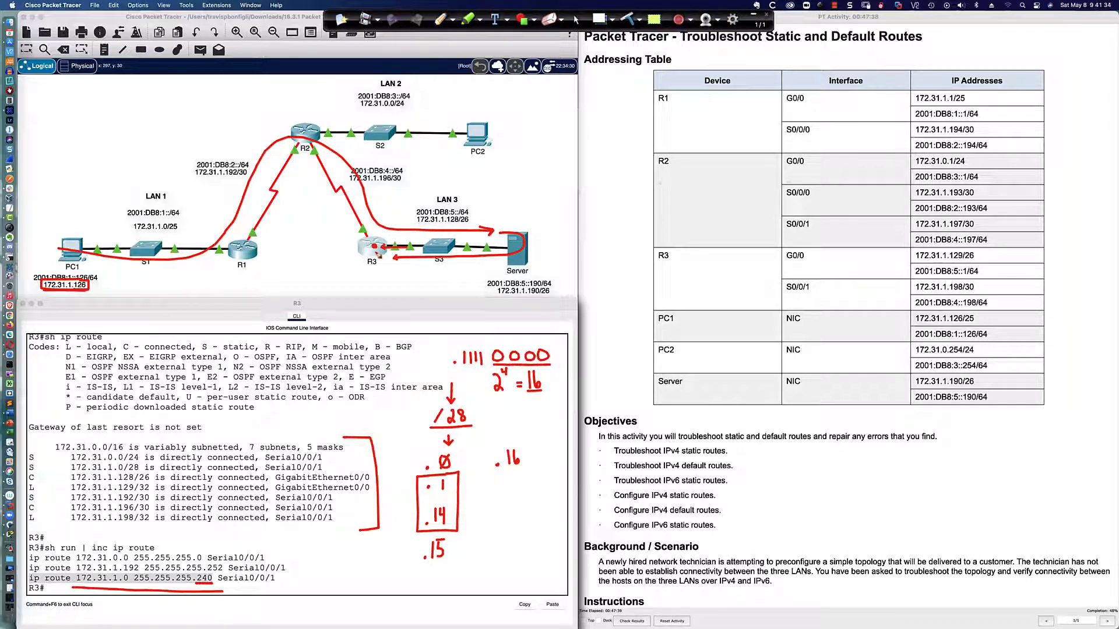
{"action": "left_click_drag", "start_coordinate": [111, 282], "coordinate": [101, 288]}
{"action": "left_click_drag", "start_coordinate": [288, 576], "coordinate": [33, 578]}
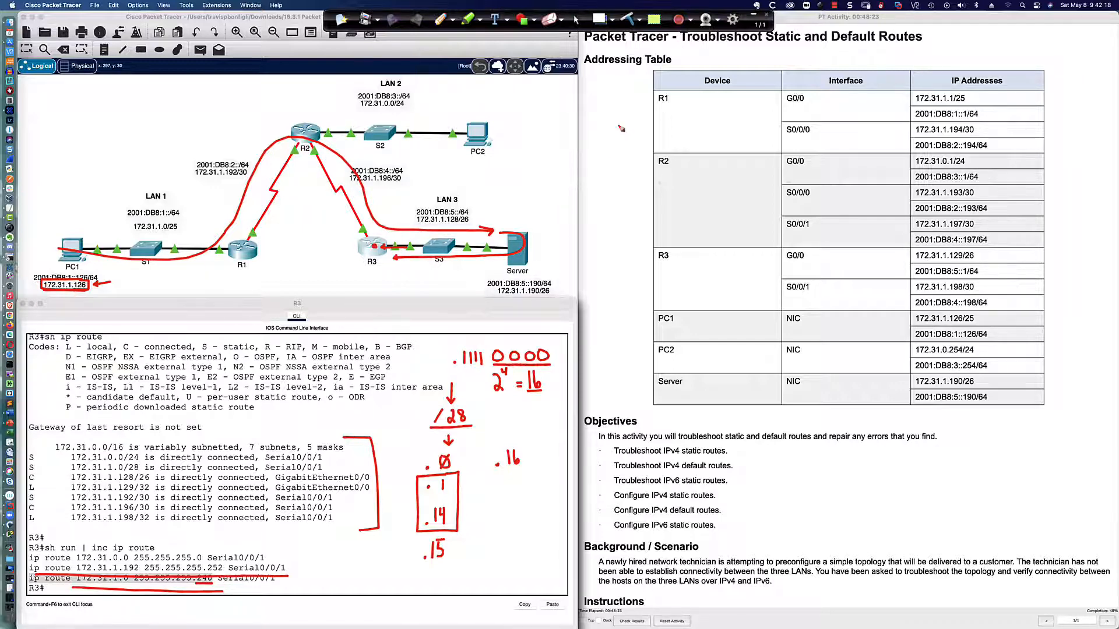
Clear all the red annotations and switch back to the normal cursor
{"action": "left_click", "coordinate": [632, 21]}
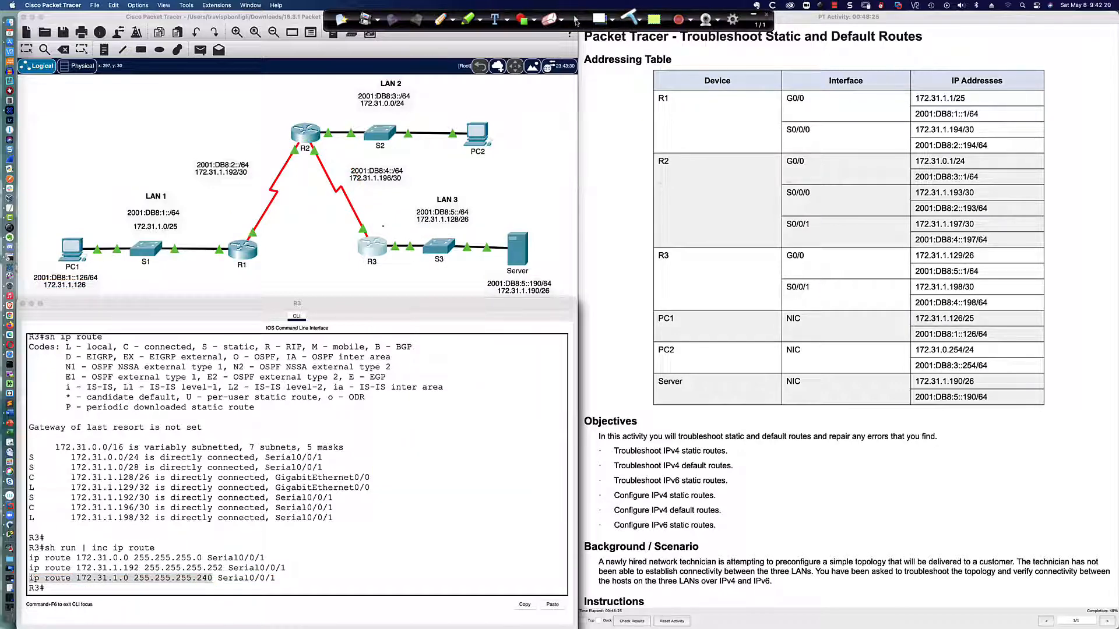
{"action": "left_click", "coordinate": [576, 20]}
Enter global configuration mode on R3
{"action": "left_click", "coordinate": [395, 526]}
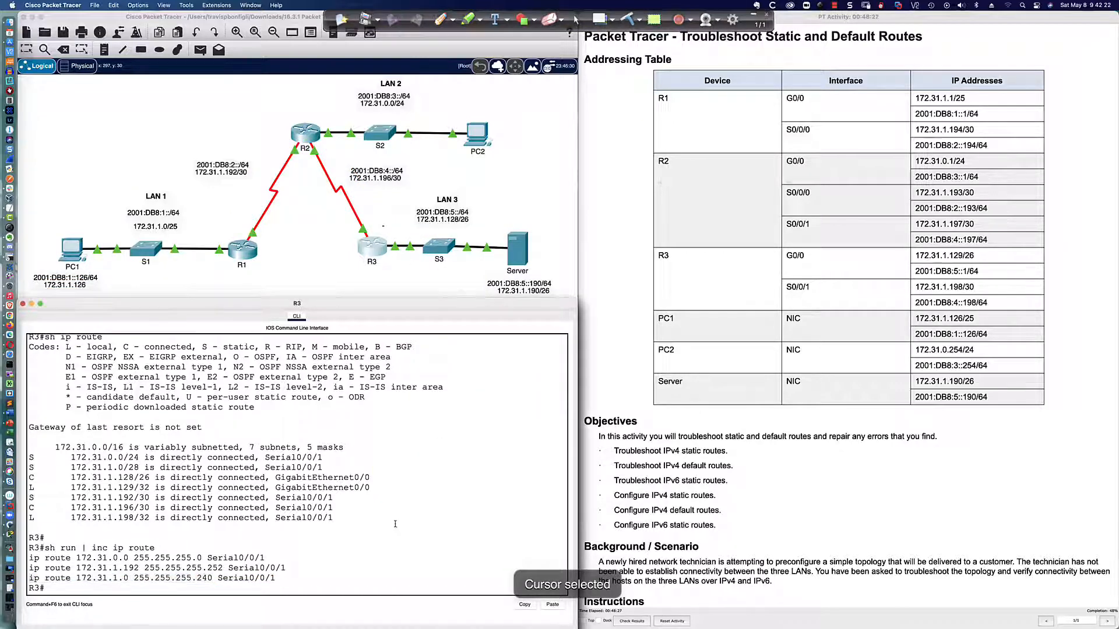
{"action": "key", "text": "Return"}
{"action": "key", "text": "Return"}
{"action": "type", "text": "conf t"}
{"action": "key", "text": "Return"}
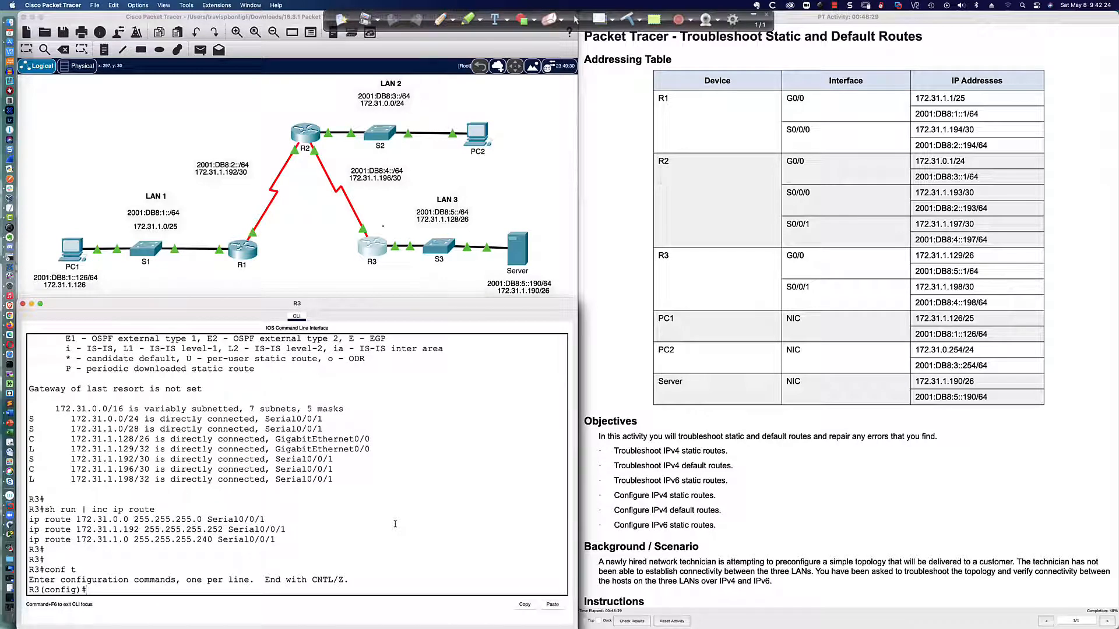
Add a host route on R3 to 172.31.1.126 255.255.255.255 via exit interface s0/0/1
{"action": "type", "text": "ip route 172.31.1.126 255.255.255.255"}
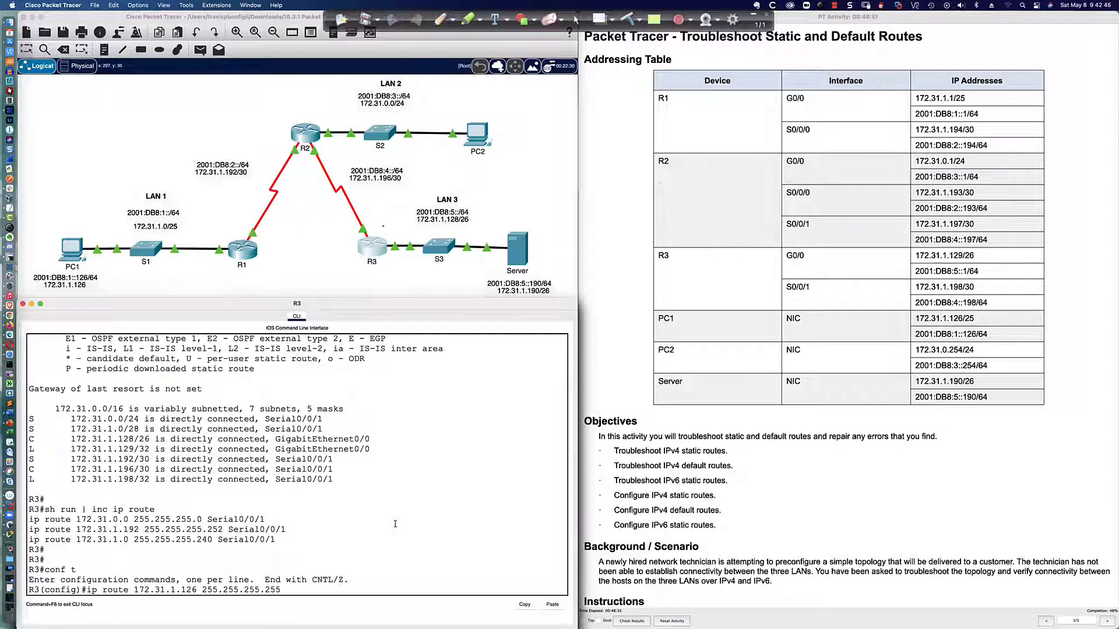
{"action": "type", "text": "s0/0/"}
{"action": "type", "text": "1"}
{"action": "key", "text": "Return"}
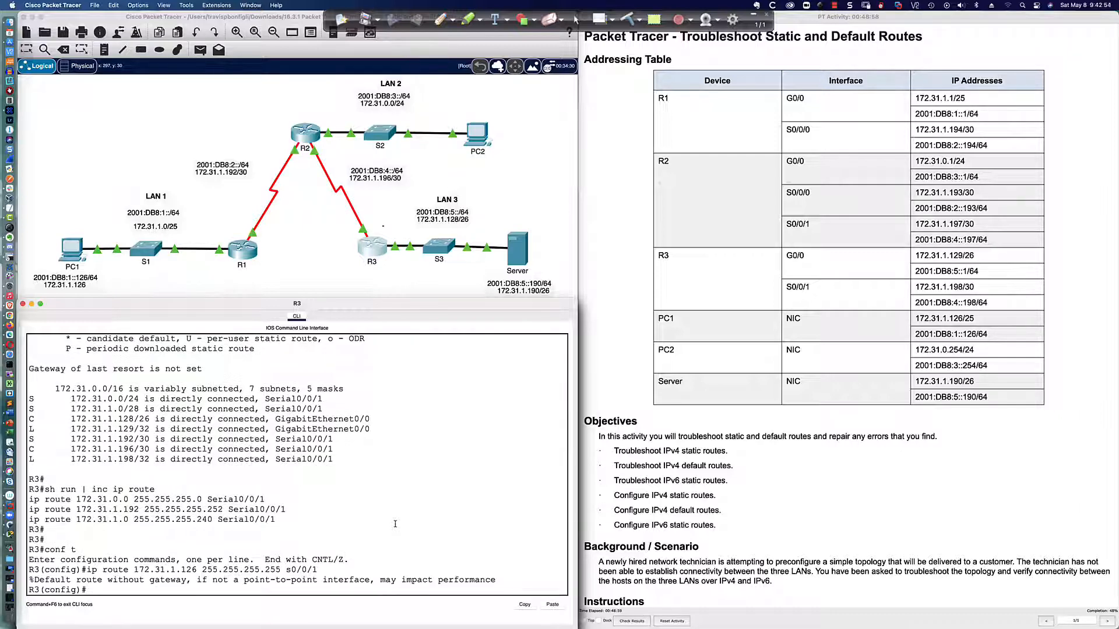
Review the finished trace on PC1 and rerun tracert to 172.31.1.190
{"action": "left_click", "coordinate": [74, 249]}
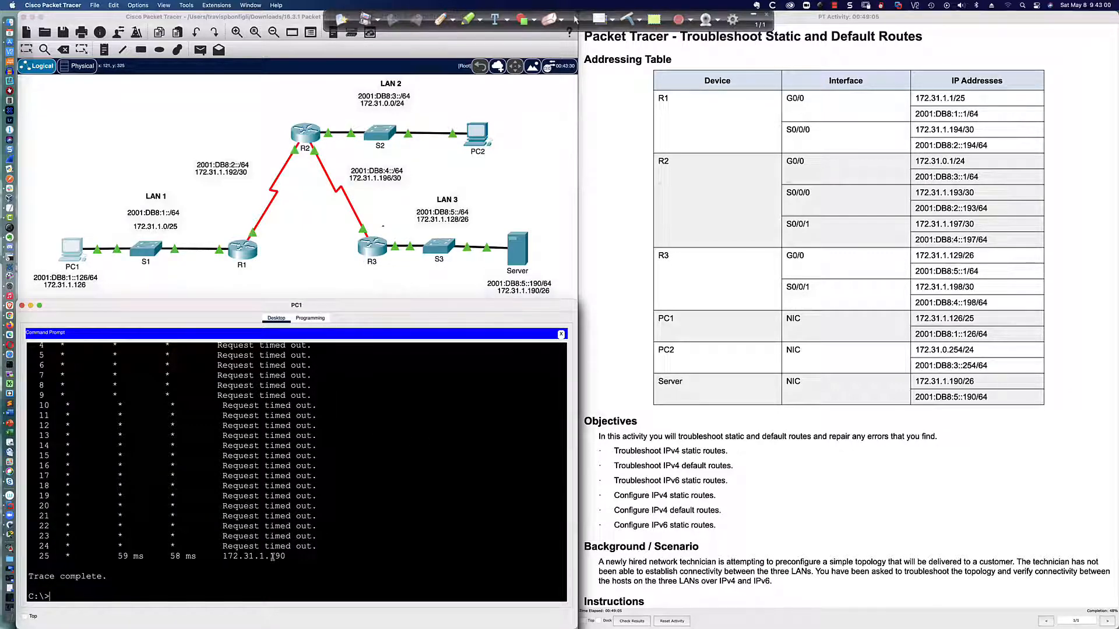
{"action": "left_click_drag", "start_coordinate": [287, 556], "coordinate": [40, 557]}
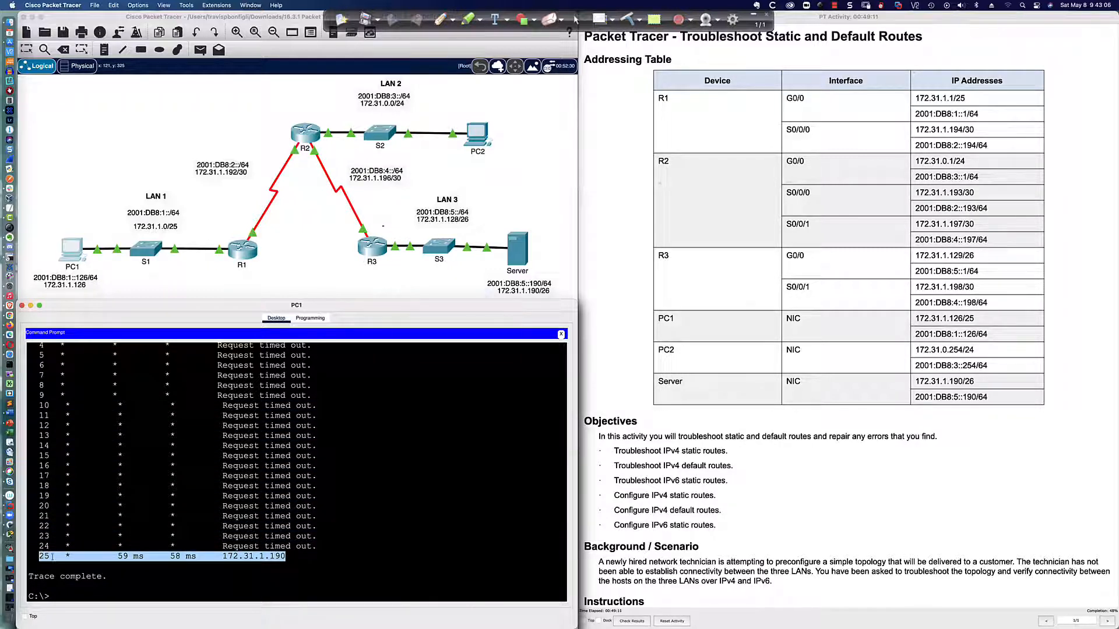
{"action": "left_click", "coordinate": [408, 574]}
{"action": "key", "text": "Return"}
{"action": "key", "text": "Return"}
{"action": "key", "text": "Return"}
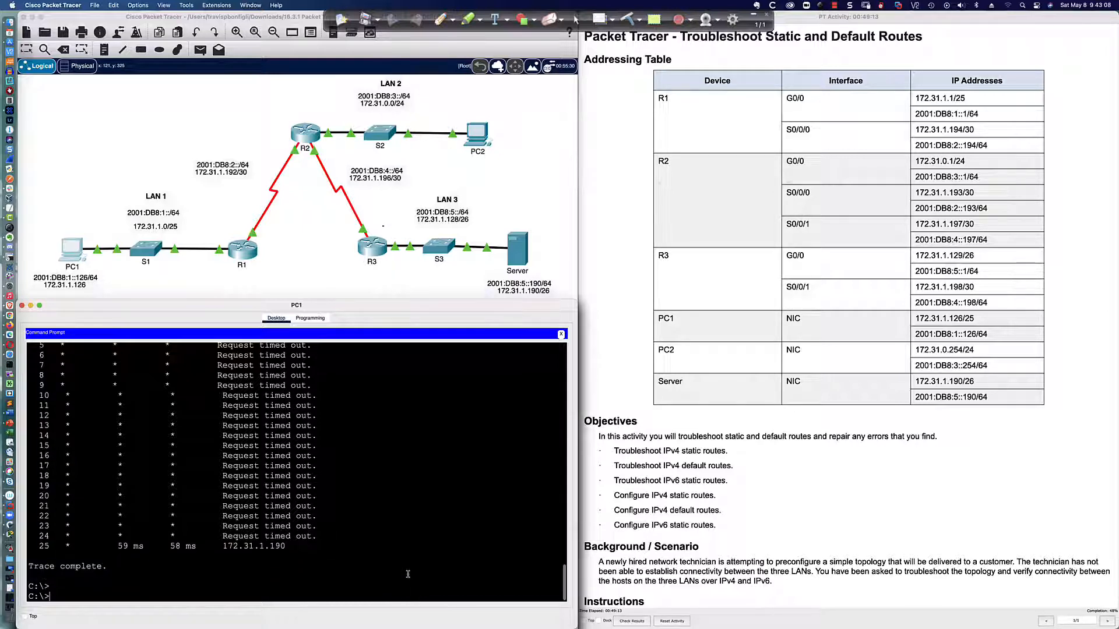
{"action": "key", "text": "Up"}
{"action": "key", "text": "Return"}
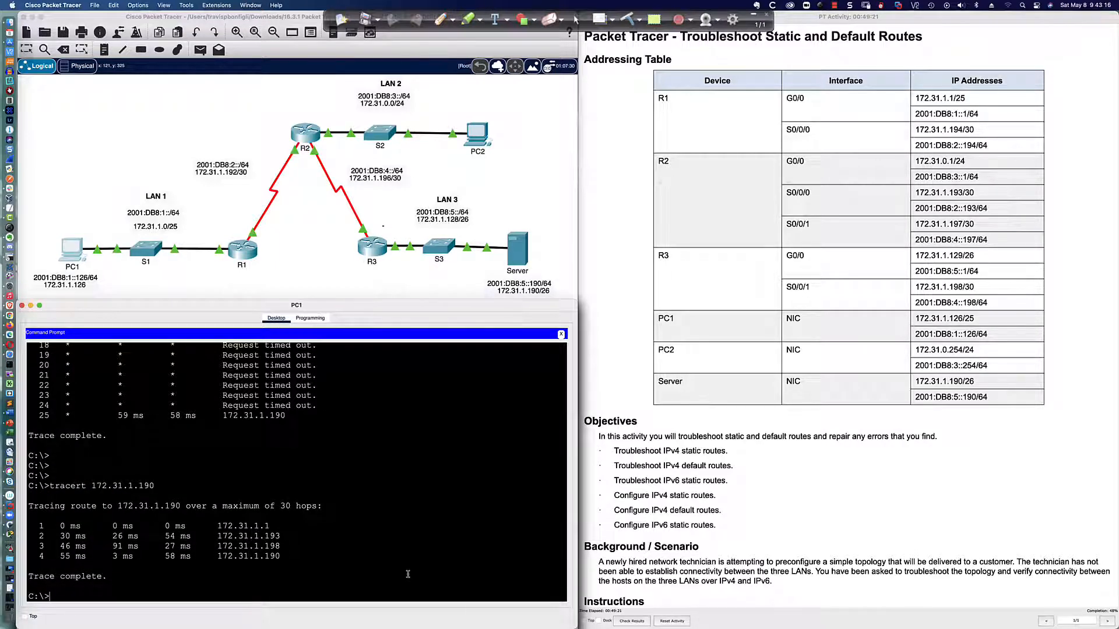
Ping the server at 172.31.1.190 from PC1 to test R3's new host route
{"action": "type", "text": "ping 172.31.1.190"}
{"action": "key", "text": "Return"}
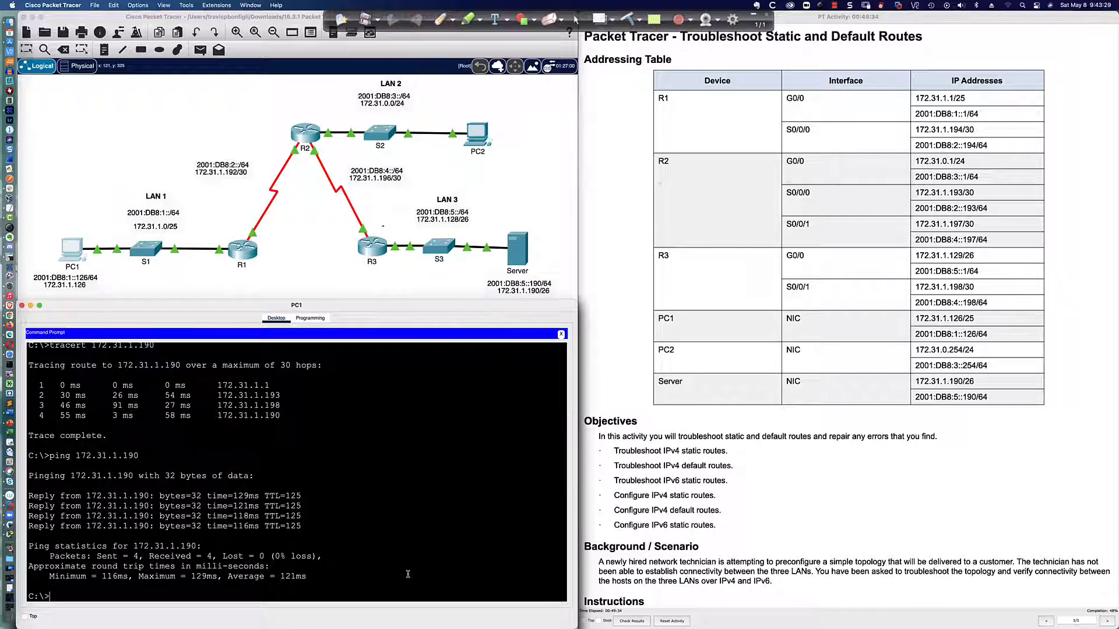
Recall the host route command on R3 and compare it with the configured route to 172.31.1.0 255.255.255.240
{"action": "left_click", "coordinate": [377, 255]}
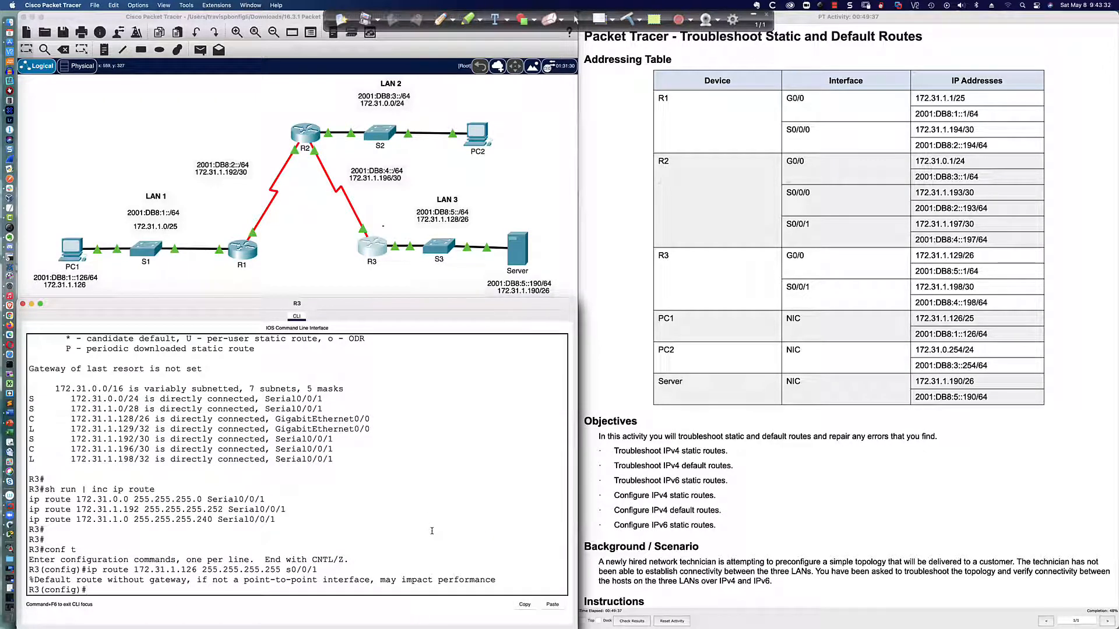
{"action": "key", "text": "Up"}
{"action": "key", "text": "Left"}
{"action": "key", "text": "Left"}
{"action": "key", "text": "Left"}
{"action": "key", "text": "Left"}
{"action": "key", "text": "Left"}
{"action": "key", "text": "Left"}
{"action": "key", "text": "Left"}
{"action": "key", "text": "Left"}
{"action": "key", "text": "Left"}
{"action": "key", "text": "Left"}
{"action": "key", "text": "Left"}
{"action": "key", "text": "Left"}
{"action": "key", "text": "Left"}
{"action": "key", "text": "Left"}
{"action": "key", "text": "Left"}
{"action": "key", "text": "Left"}
{"action": "key", "text": "Left"}
{"action": "key", "text": "Left"}
{"action": "key", "text": "Left"}
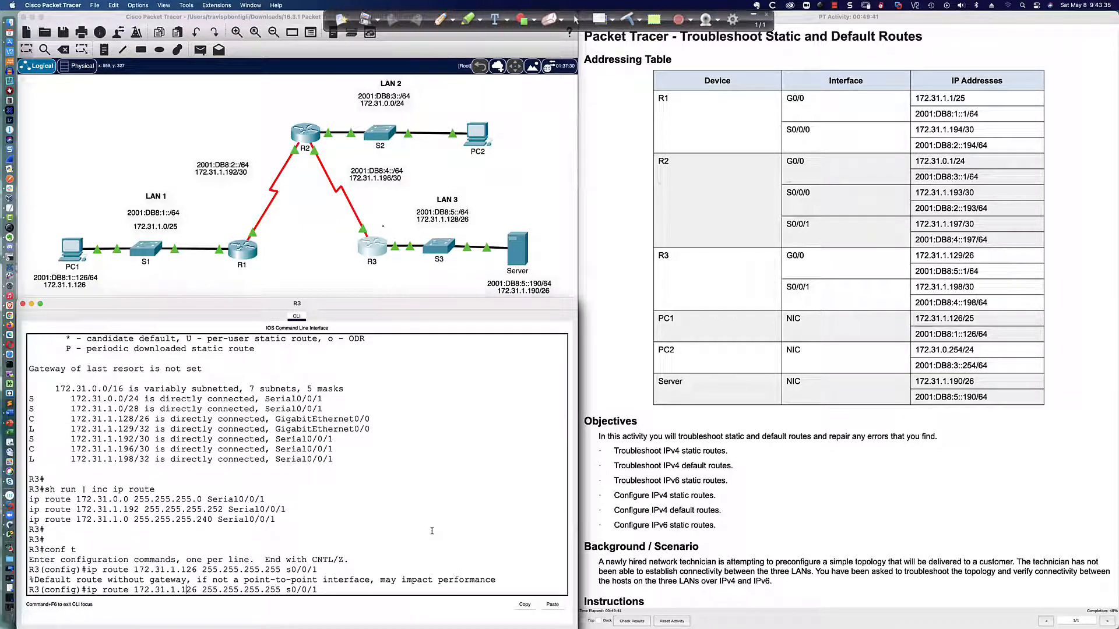
{"action": "key", "text": "Left"}
{"action": "key", "text": "Left"}
{"action": "key", "text": "Left"}
{"action": "key", "text": "Left"}
{"action": "key", "text": "Left"}
{"action": "key", "text": "Left"}
{"action": "left_click_drag", "start_coordinate": [280, 520], "coordinate": [35, 519]}
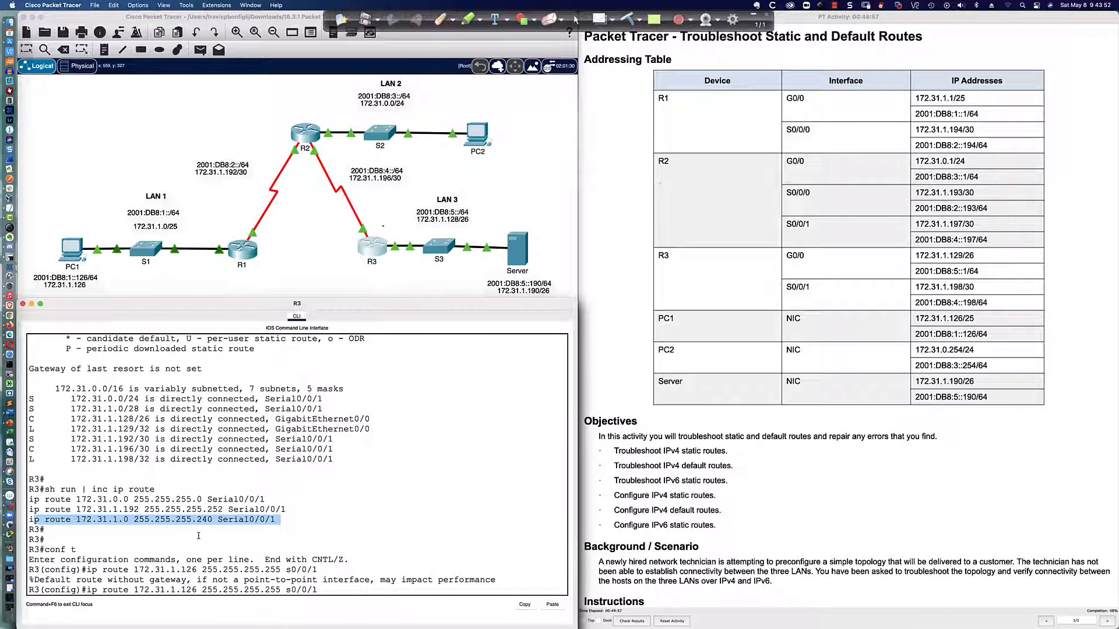
{"action": "left_click", "coordinate": [320, 590]}
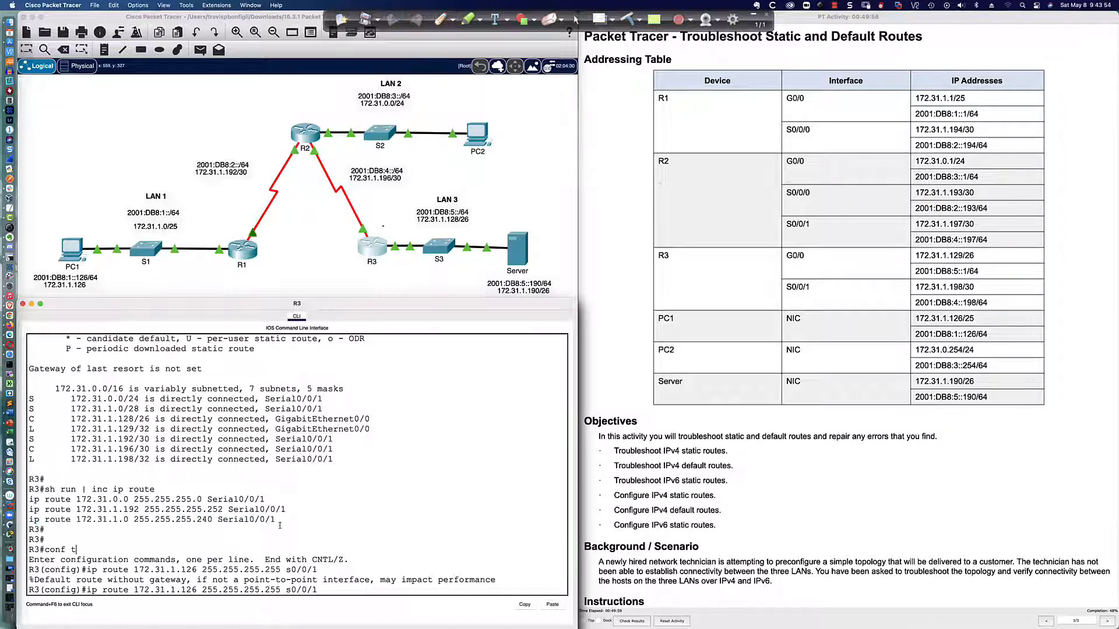
{"action": "left_click_drag", "start_coordinate": [283, 520], "coordinate": [22, 520]}
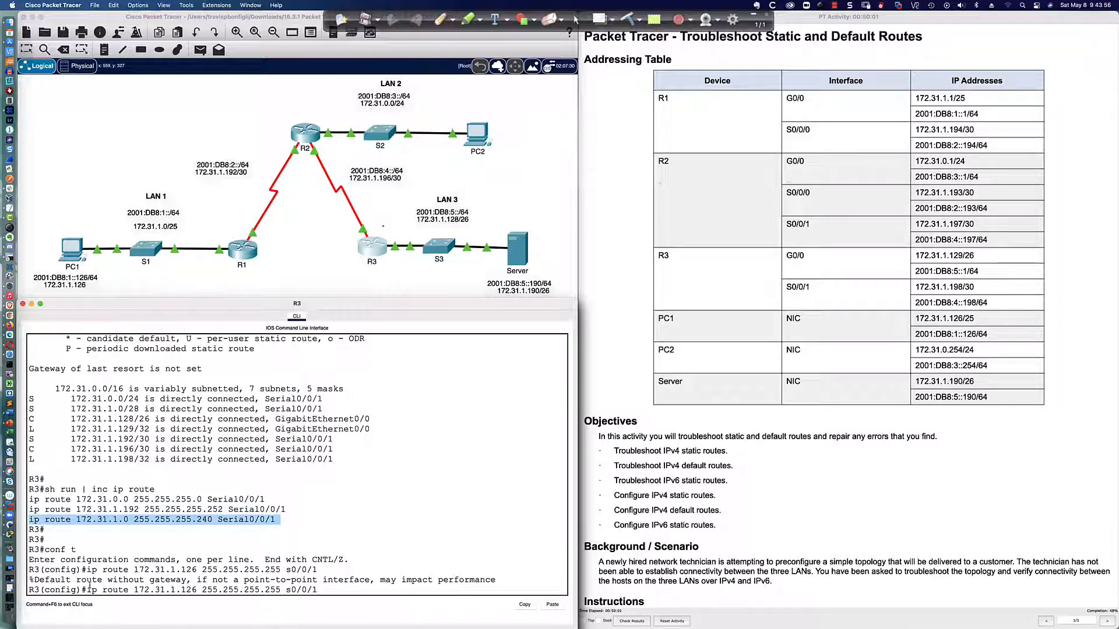
{"action": "left_click_drag", "start_coordinate": [85, 590], "coordinate": [317, 590]}
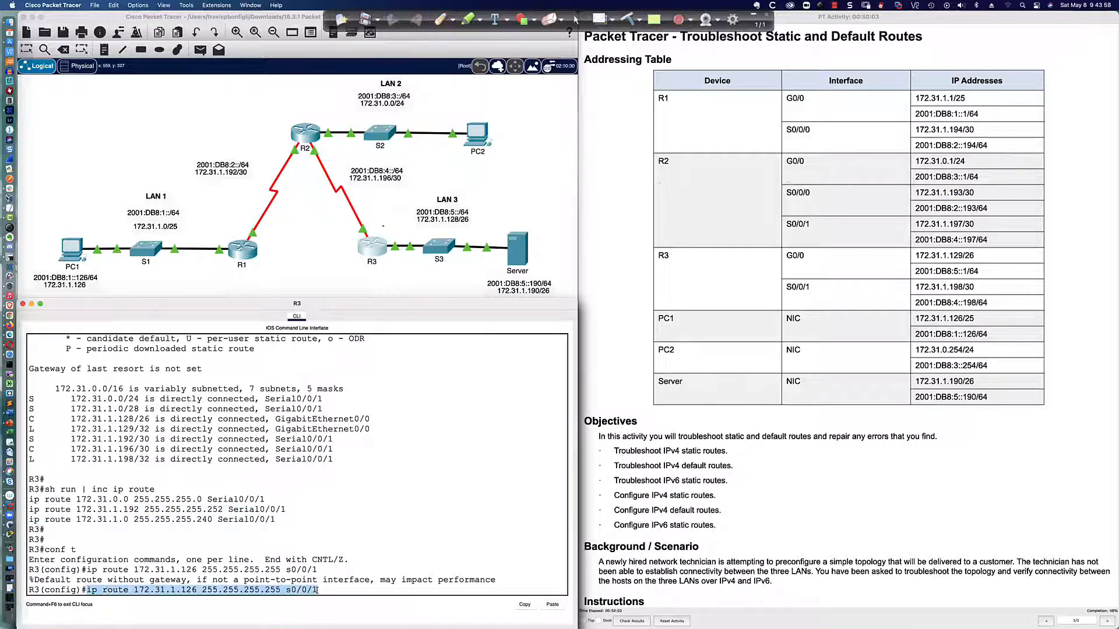
{"action": "left_click", "coordinate": [324, 590]}
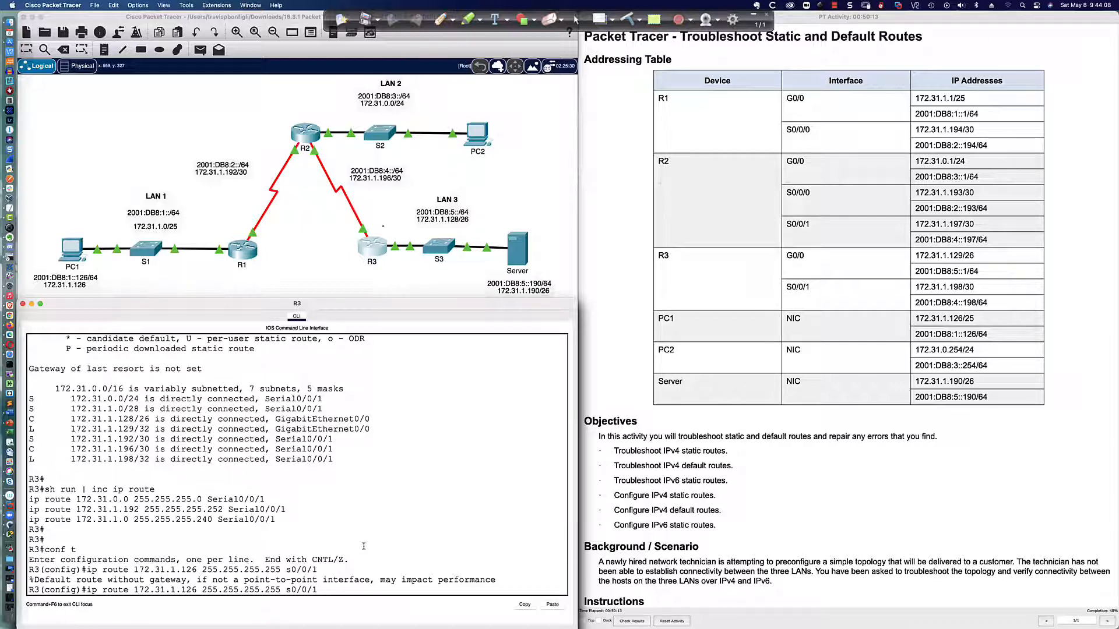
Remove the host route to 172.31.1.126 255.255.255.255 via s0/0/1 from R3
{"action": "scroll", "coordinate": [358, 546], "scroll_direction": "down", "scroll_amount": 1}
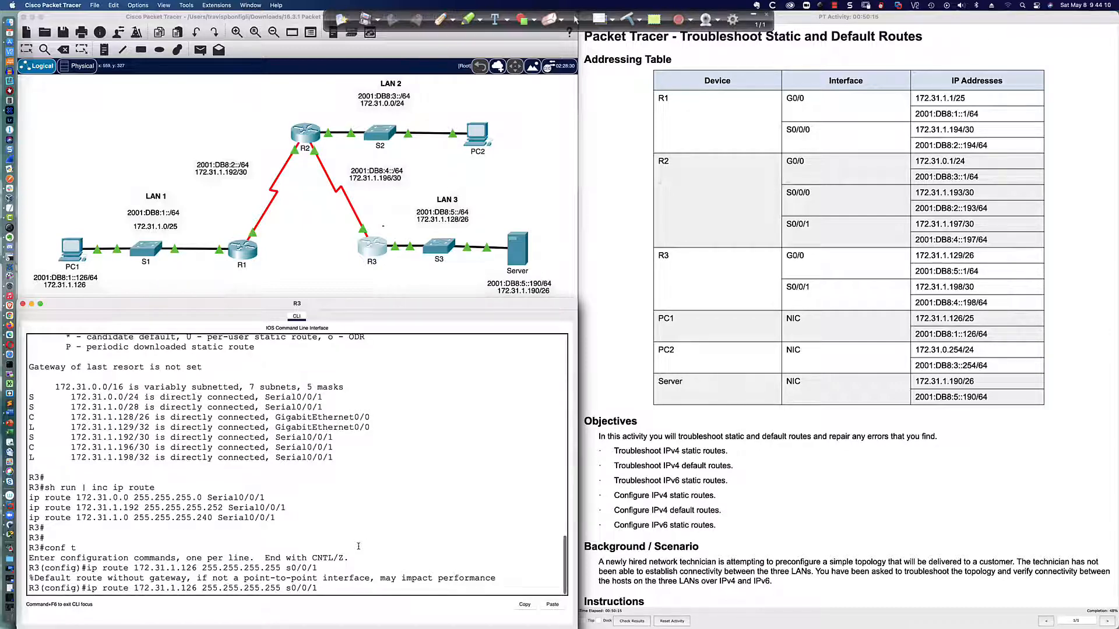
{"action": "double_click", "coordinate": [325, 591]}
{"action": "left_click", "coordinate": [326, 590]}
{"action": "type", "text": "no"}
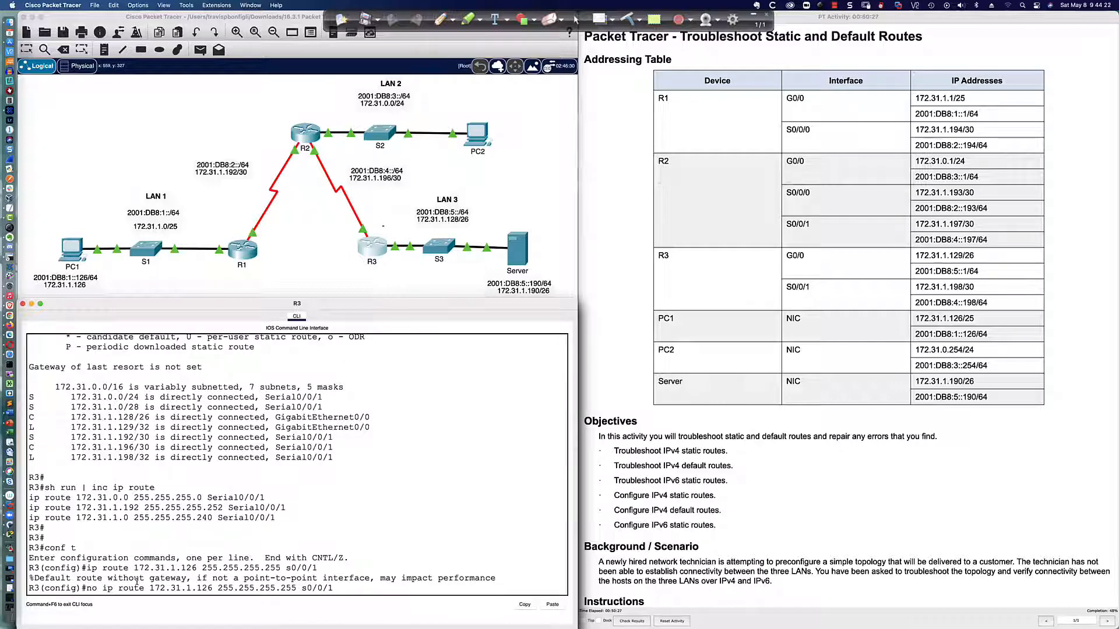
{"action": "key", "text": "Return"}
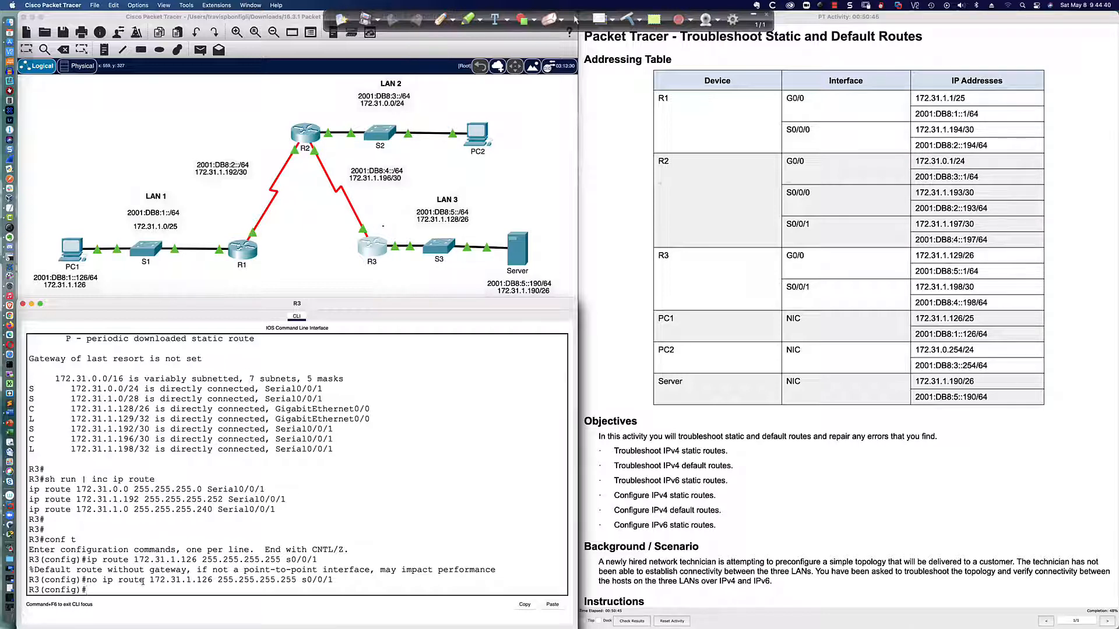
Review R3's static routes to 172.31.0.0 and 172.31.1.192, and trace their exit path from R3 toward R2 on the topology
{"action": "left_click_drag", "start_coordinate": [286, 499], "coordinate": [30, 490]}
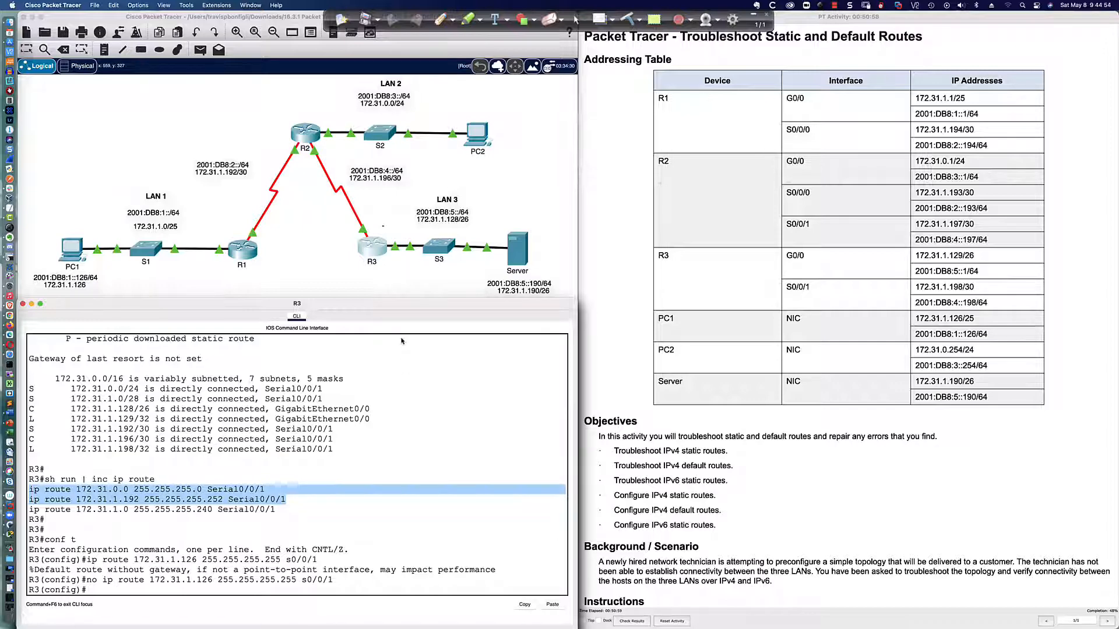
{"action": "left_click", "coordinate": [441, 19]}
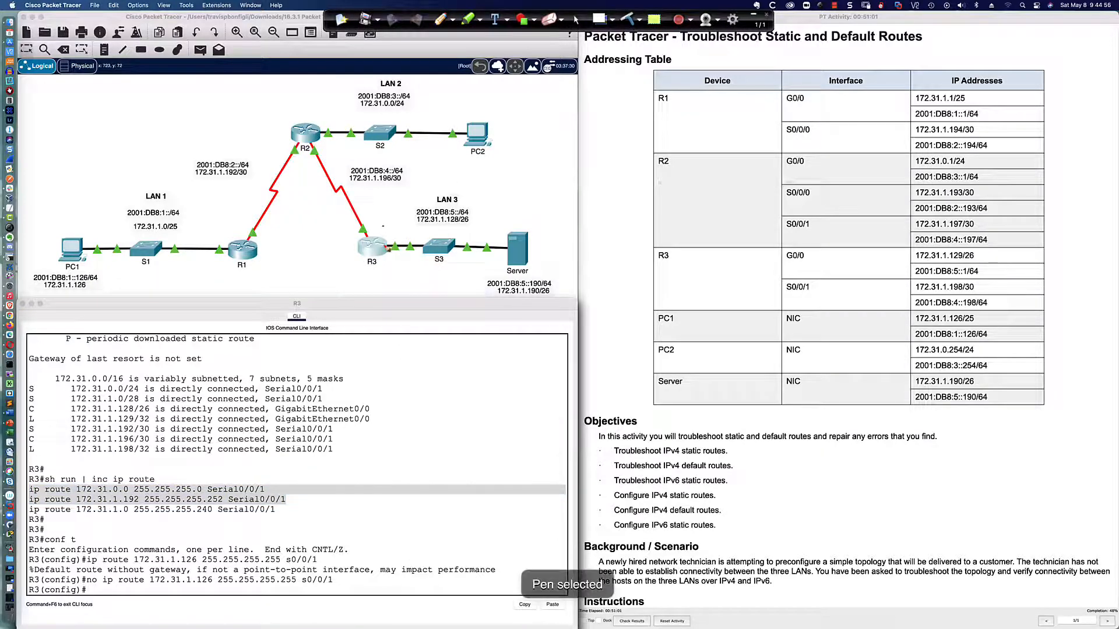
{"action": "mouse_move", "coordinate": [386, 248]}
{"action": "left_mouse_down"}
{"action": "mouse_move", "coordinate": [344, 219]}
{"action": "mouse_move", "coordinate": [348, 229]}
{"action": "left_mouse_up"}
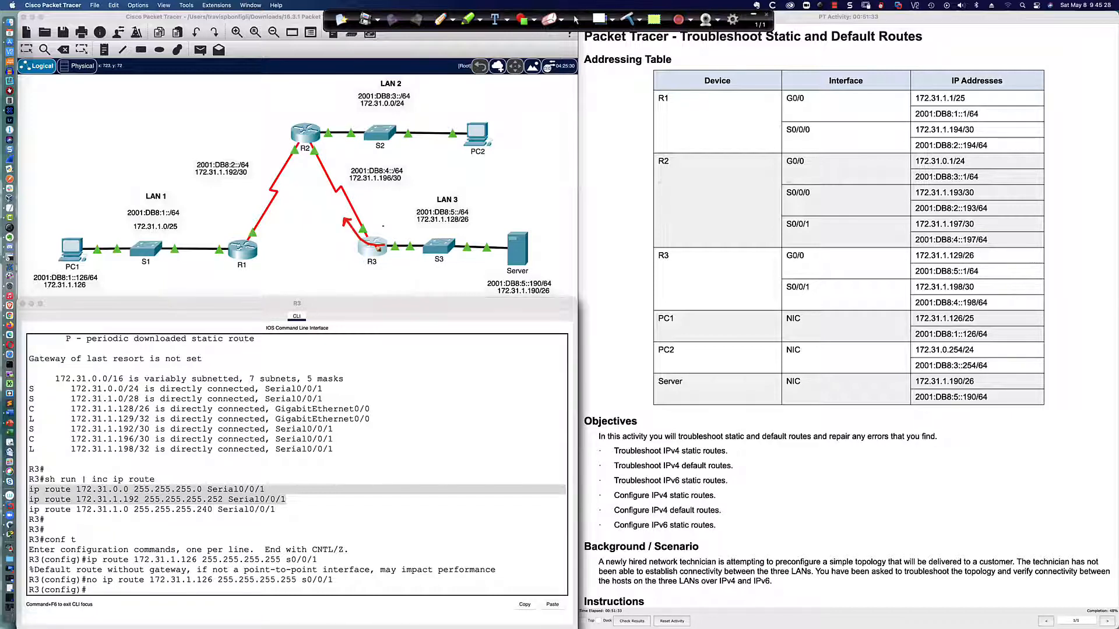
{"action": "left_click_drag", "start_coordinate": [374, 245], "coordinate": [349, 219]}
{"action": "left_click", "coordinate": [576, 19]}
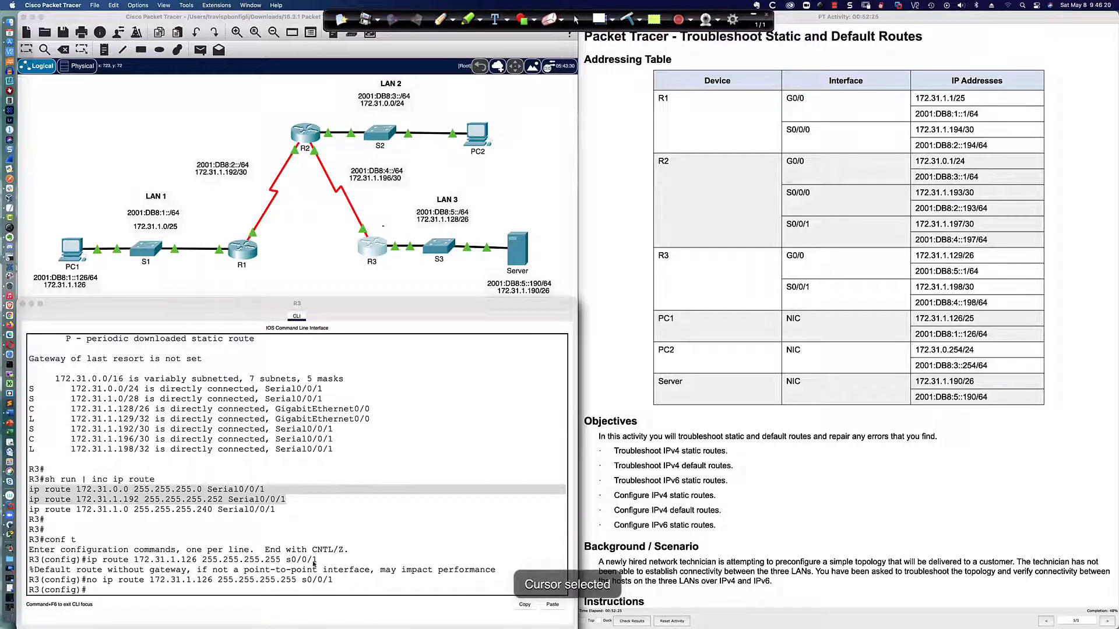
Remove R3's misconfigured static route to 172.31.1.0 255.255.255.240 via Serial0/0/1
{"action": "triple_click", "coordinate": [273, 589]}
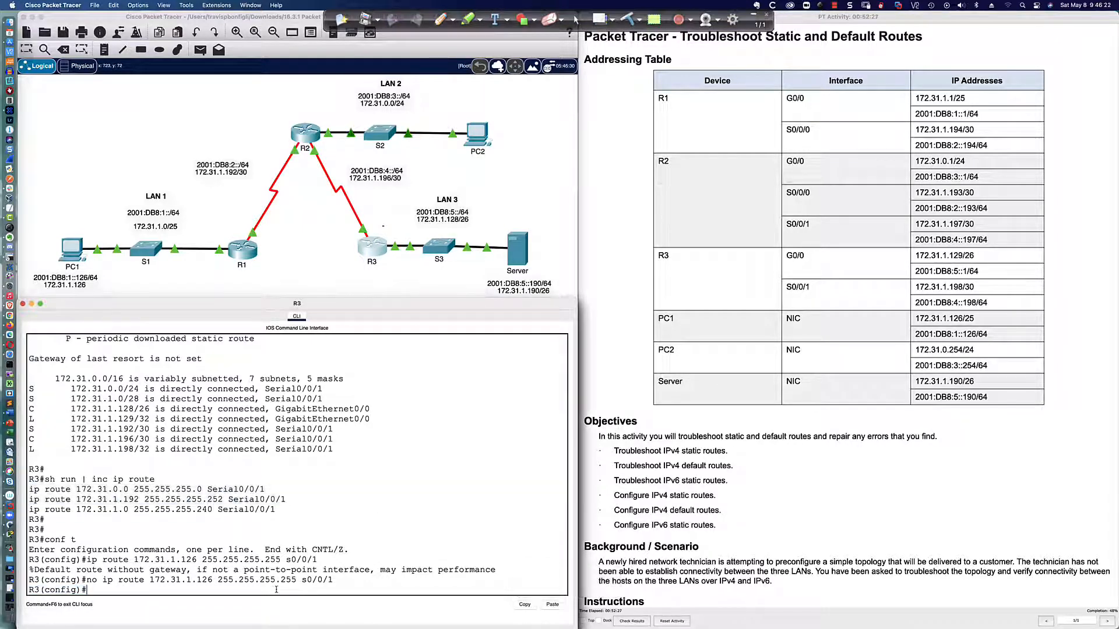
{"action": "key", "text": "Return"}
{"action": "key", "text": "Return"}
{"action": "type", "text": "no ip route"}
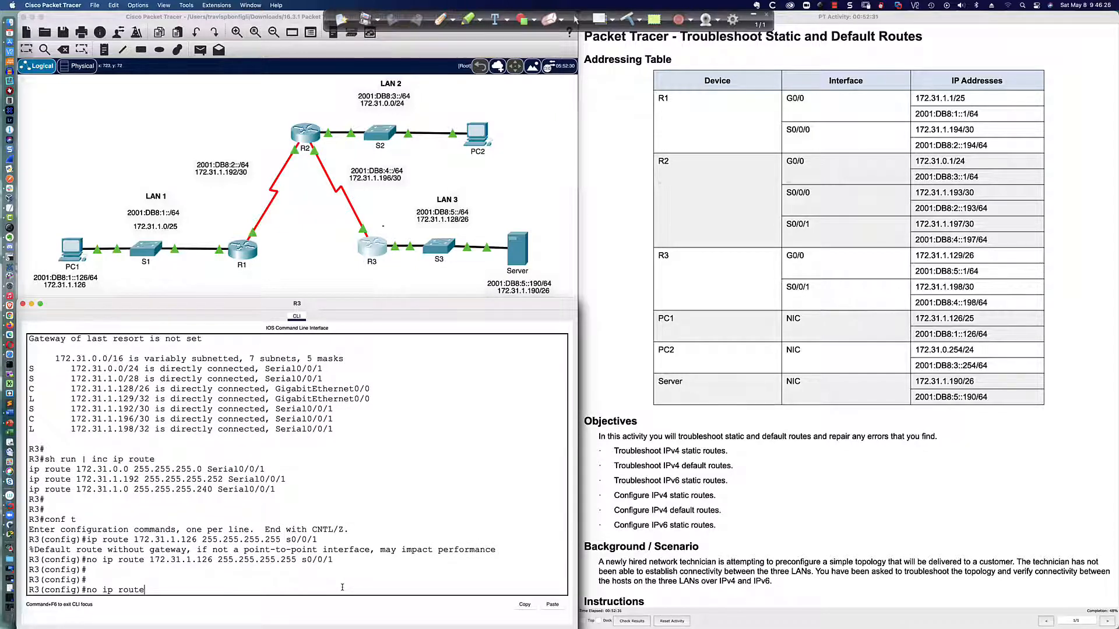
{"action": "type", "text": " 172.31.1.0 255.255.255.240"}
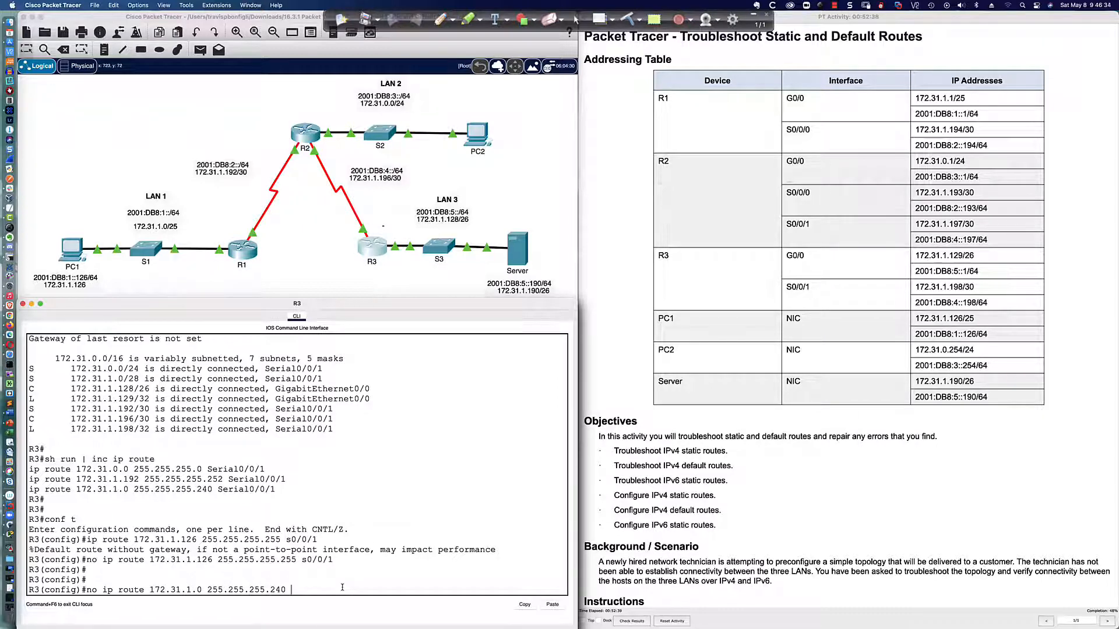
{"action": "type", "text": " Serial0/0/1"}
{"action": "key", "text": "Return"}
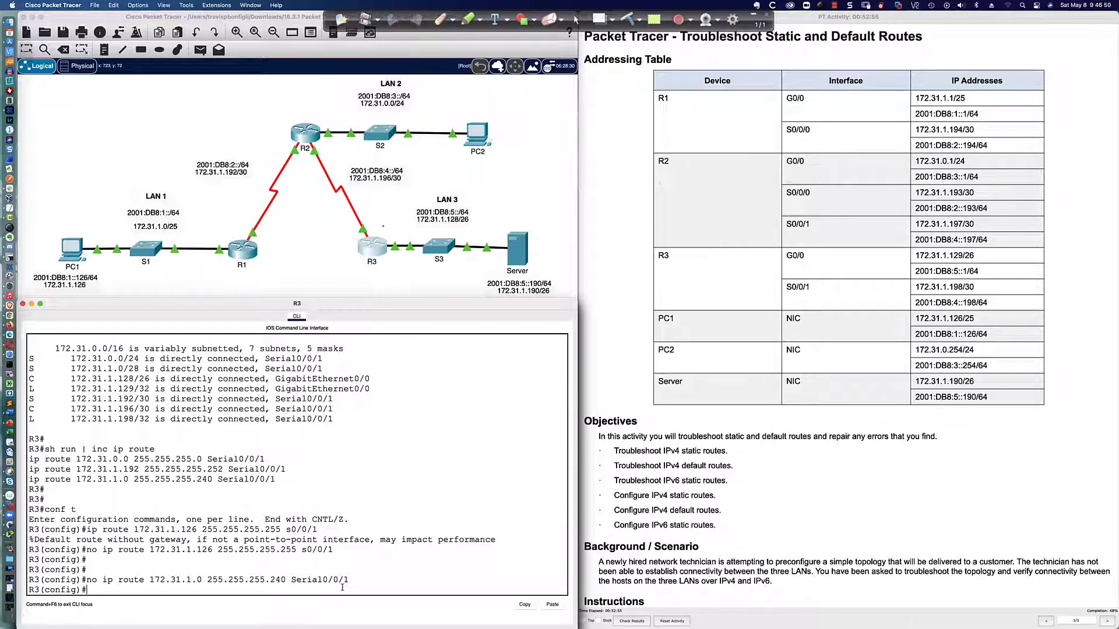
Add a static route on R3 to LAN 1, 172.31.1.0 255.255.255.128, via exit interface Serial0/0/1
{"action": "type", "text": "ip route"}
{"action": "type", "text": "172.31.1.0 255.255.255."}
{"action": "type", "text": "128"}
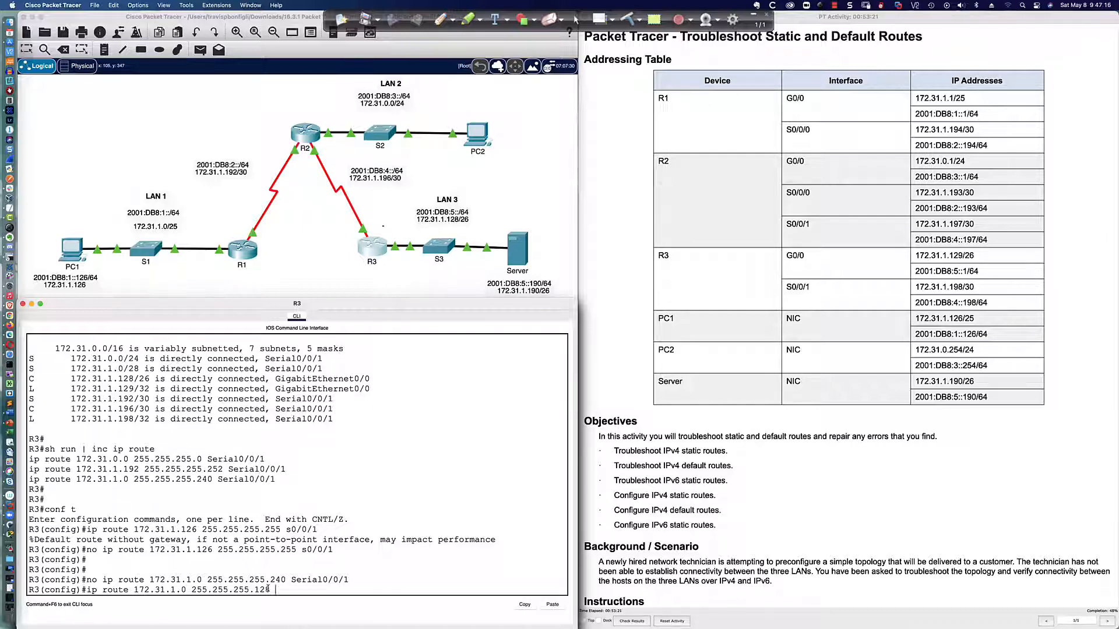
{"action": "type", "text": " Serial0/0/1"}
{"action": "key", "text": "Return"}
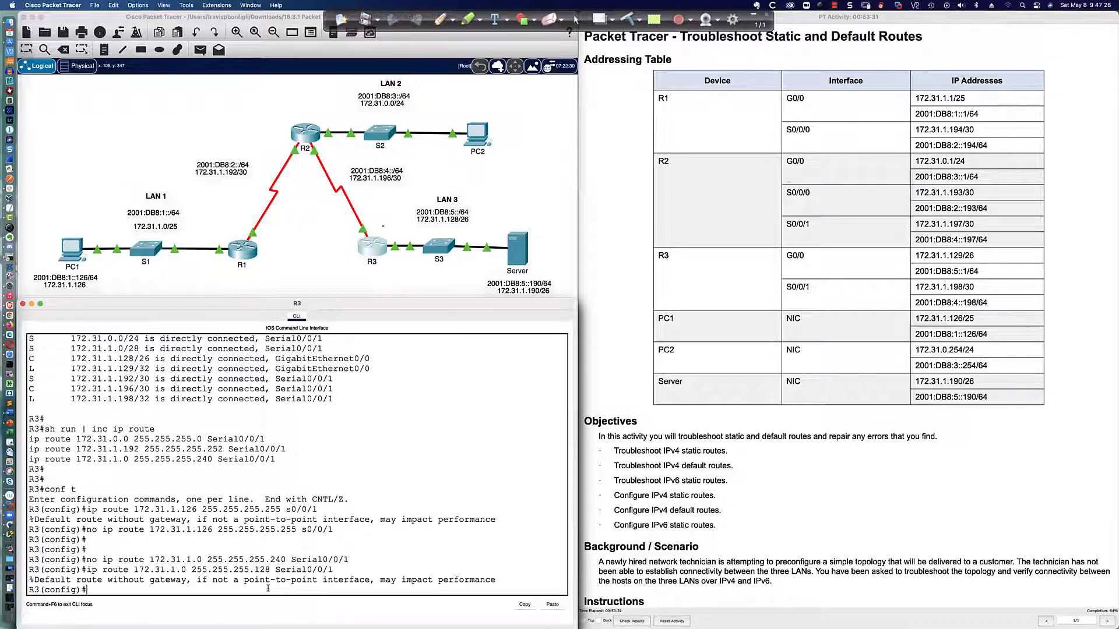
List only the ip route lines of R3's running configuration, without leaving configuration mode
{"action": "type", "text": "do sh run | inc ip route"}
{"action": "key", "text": "Return"}
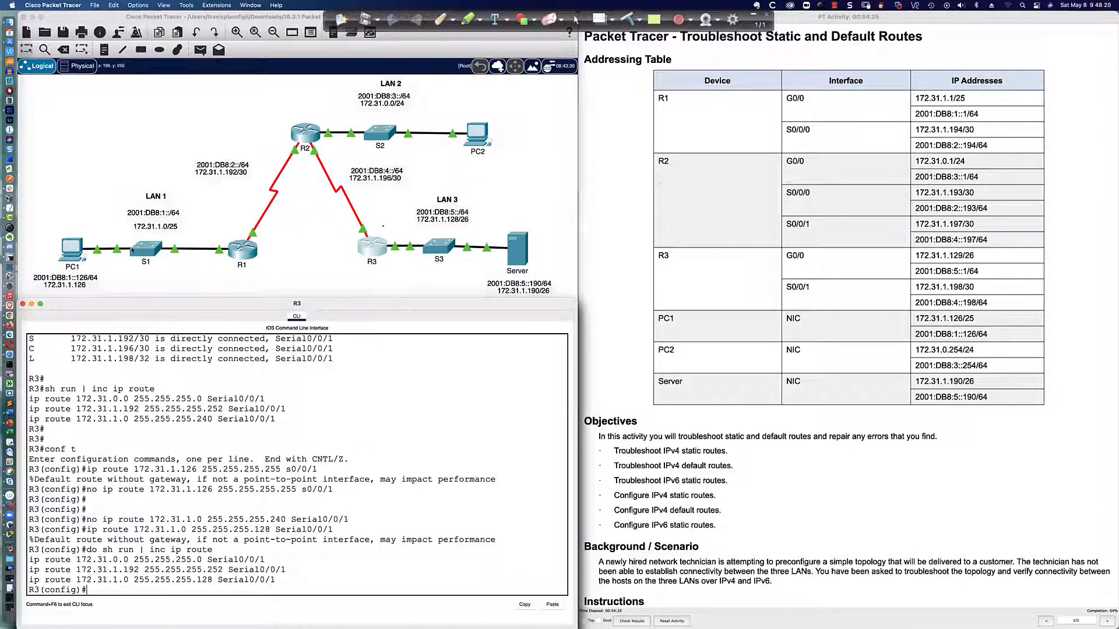
Rerun the ping from PC1 to the server at 172.31.1.190
{"action": "left_click", "coordinate": [80, 252]}
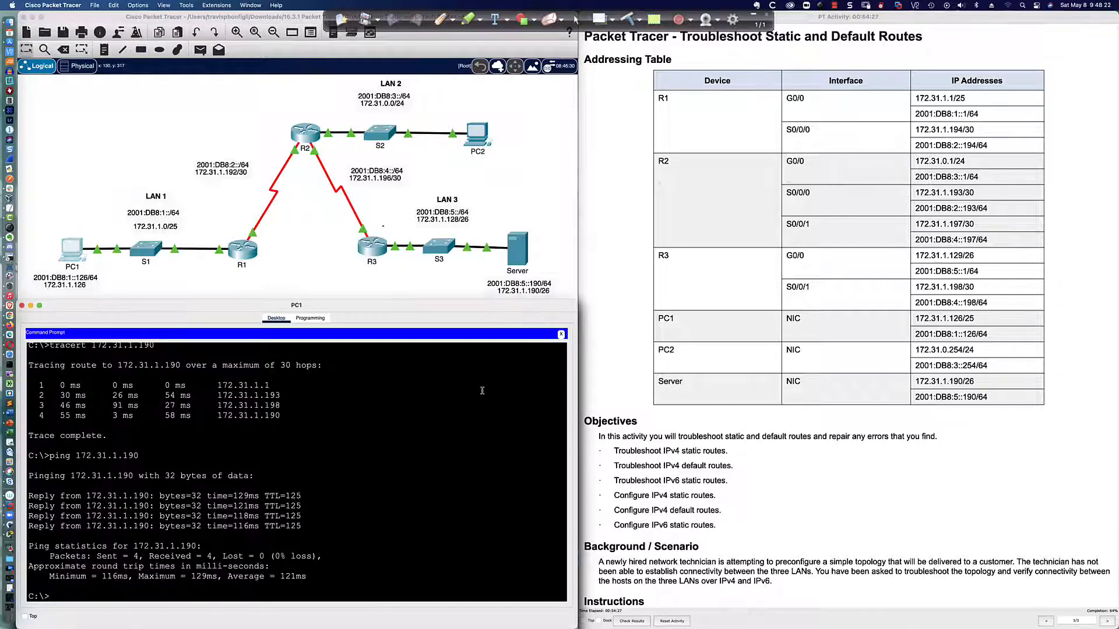
{"action": "key", "text": "Return"}
{"action": "key", "text": "Return"}
{"action": "key", "text": "Up"}
{"action": "key", "text": "Return"}
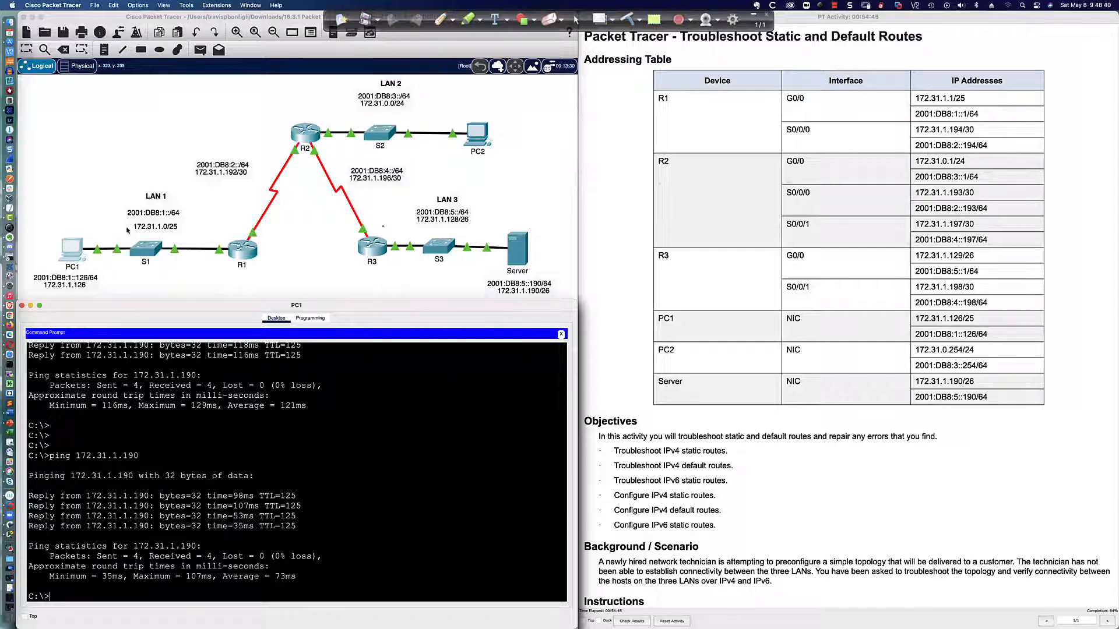
Open PC2's command prompt in place of its IP configuration and ping the server at 172.31.1.190
{"action": "left_click", "coordinate": [478, 135]}
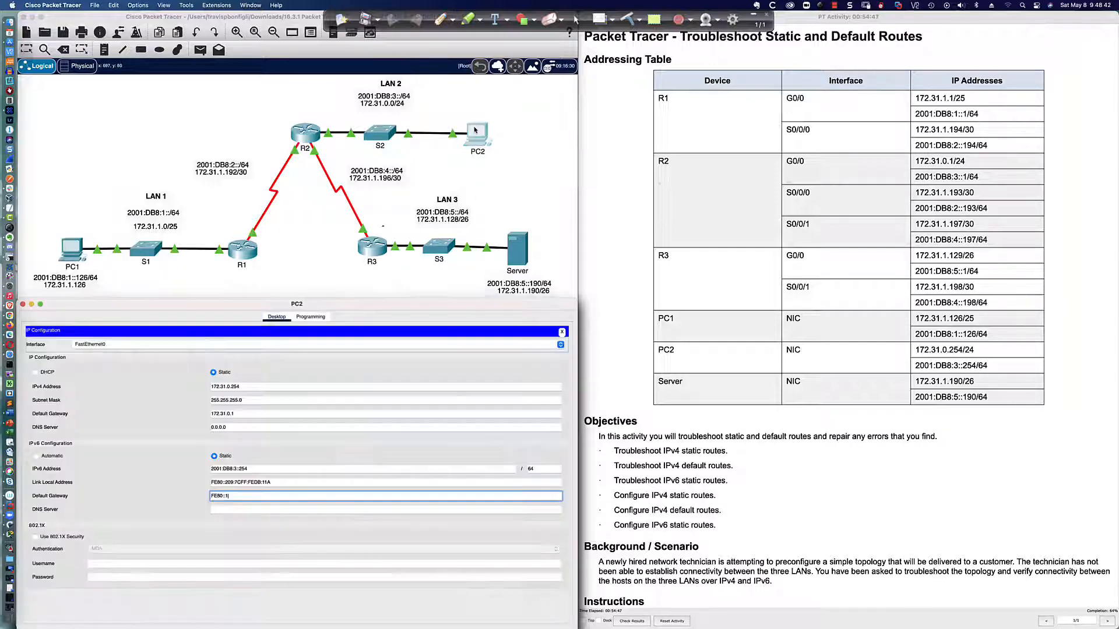
{"action": "left_click", "coordinate": [562, 332]}
{"action": "left_click", "coordinate": [419, 357]}
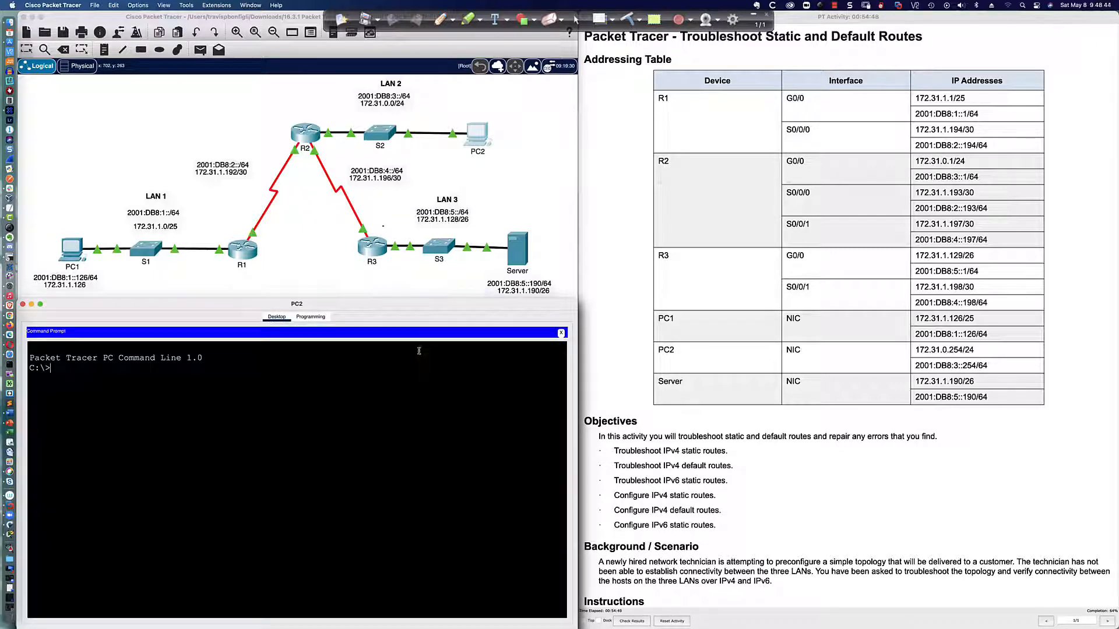
{"action": "type", "text": "ping 172.31.1.190"}
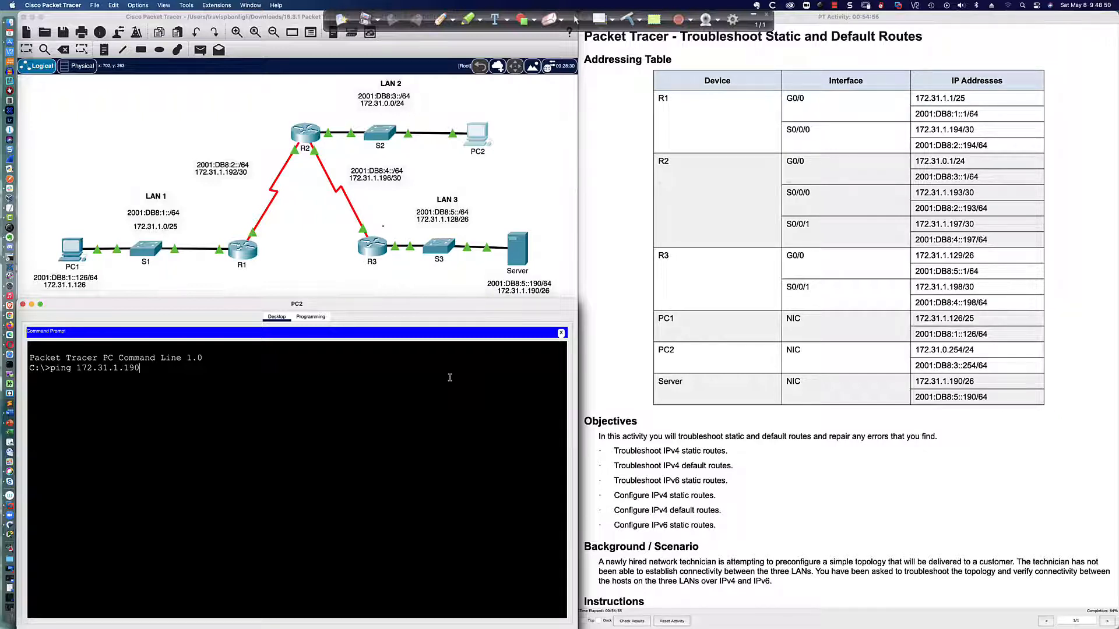
{"action": "key", "text": "Return"}
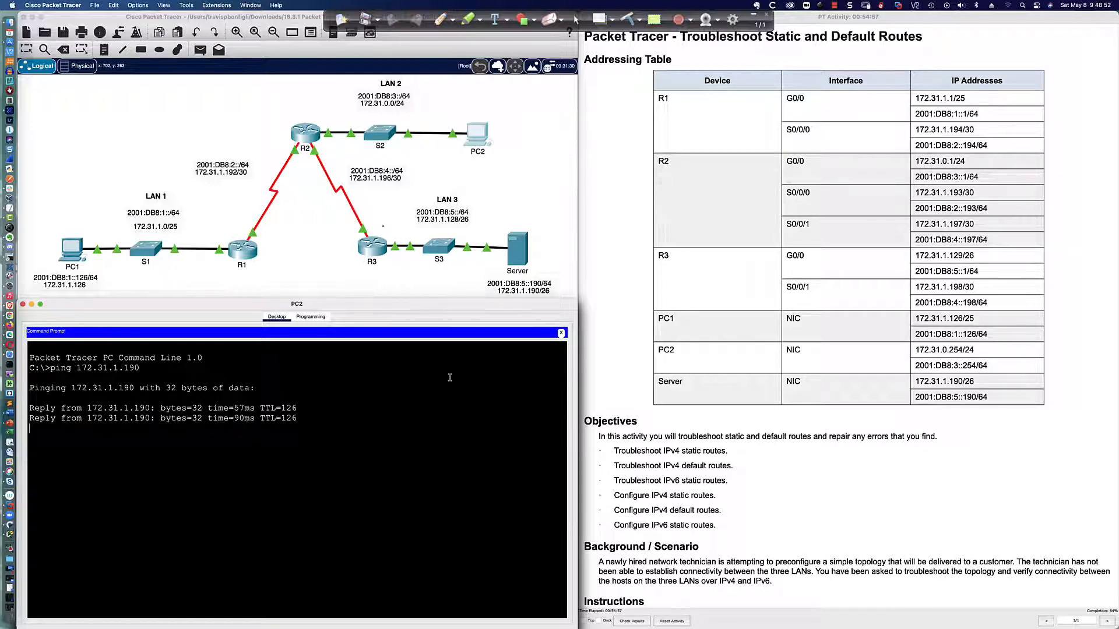
Open the server's command prompt and ping PC1 at 172.31.1.126
{"action": "left_click", "coordinate": [518, 248]}
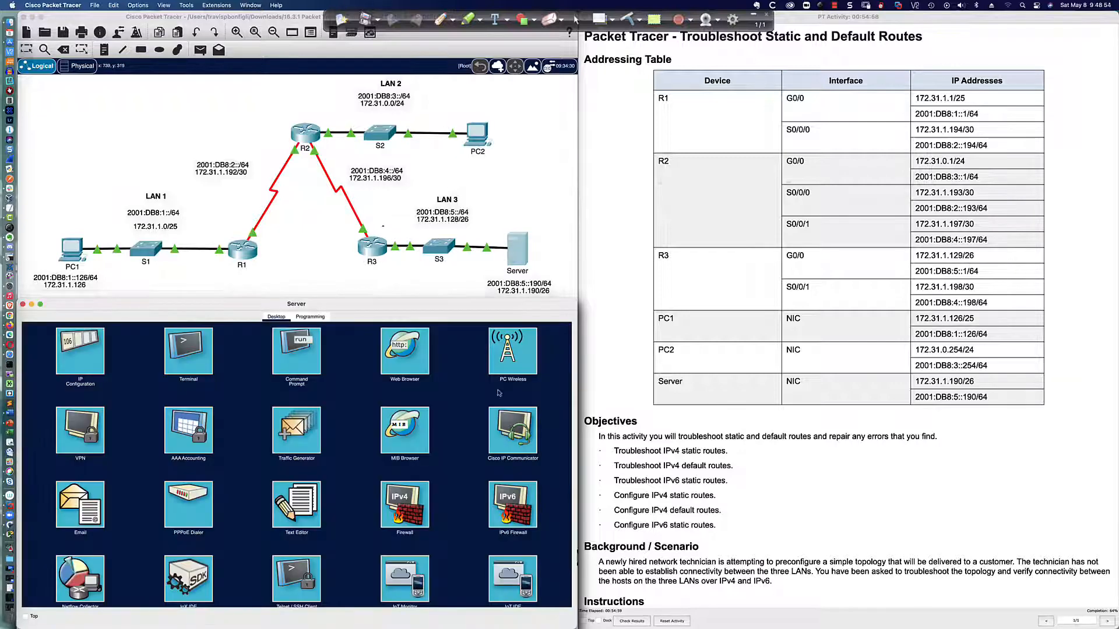
{"action": "left_click", "coordinate": [310, 352]}
{"action": "type", "text": "pi"}
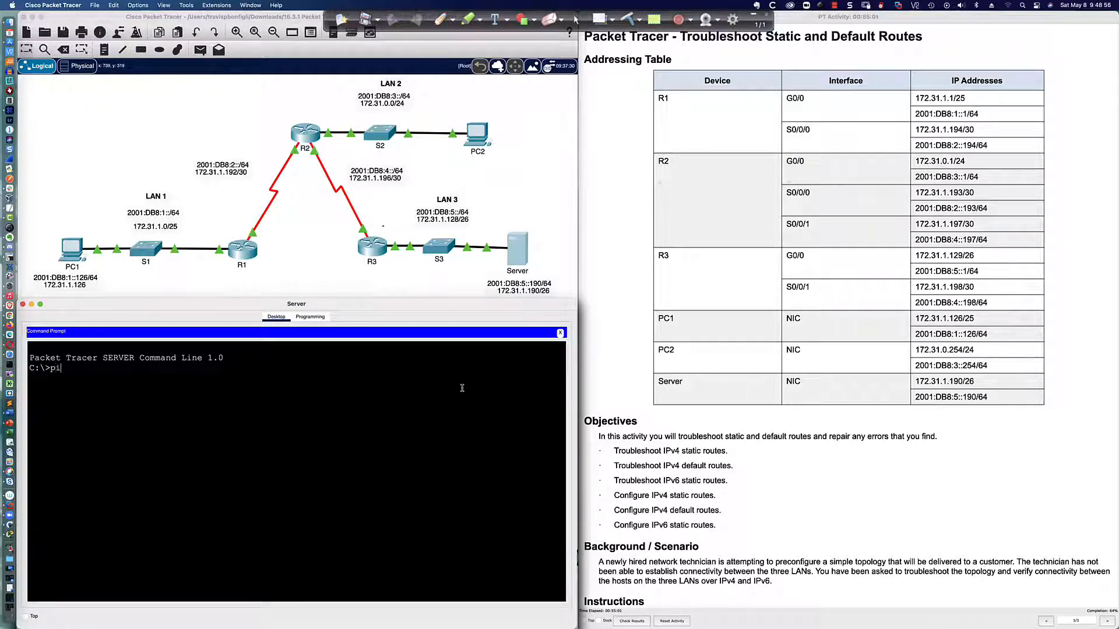
{"action": "type", "text": "ng 172.31.1.126"}
{"action": "key", "text": "Return"}
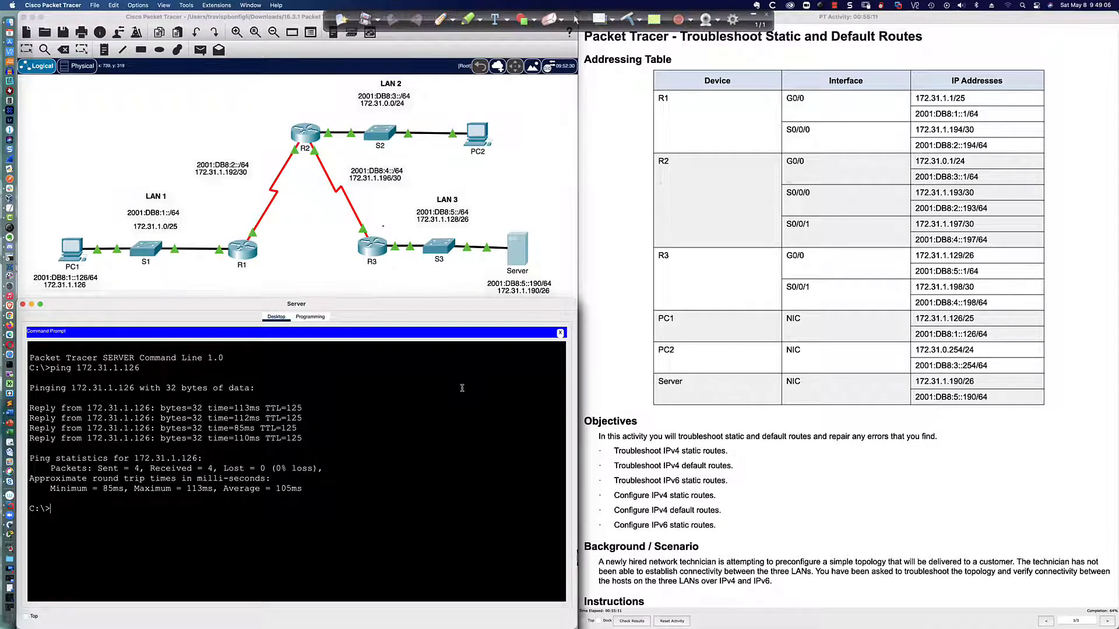
Ping PC2 at 172.31.0.254 from the server
{"action": "type", "text": "ping 172.31.0.254"}
{"action": "key", "text": "Return"}
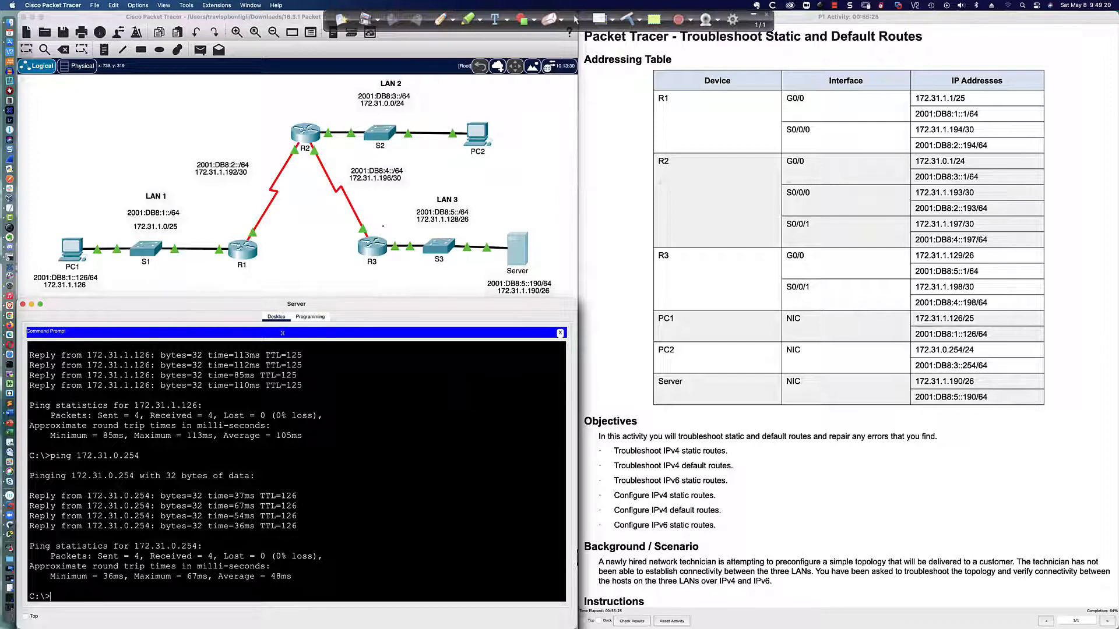
Start testing IPv6 from PC1 by pinging its gateway on R1 at 2001:db8:1::1
{"action": "left_click", "coordinate": [72, 257]}
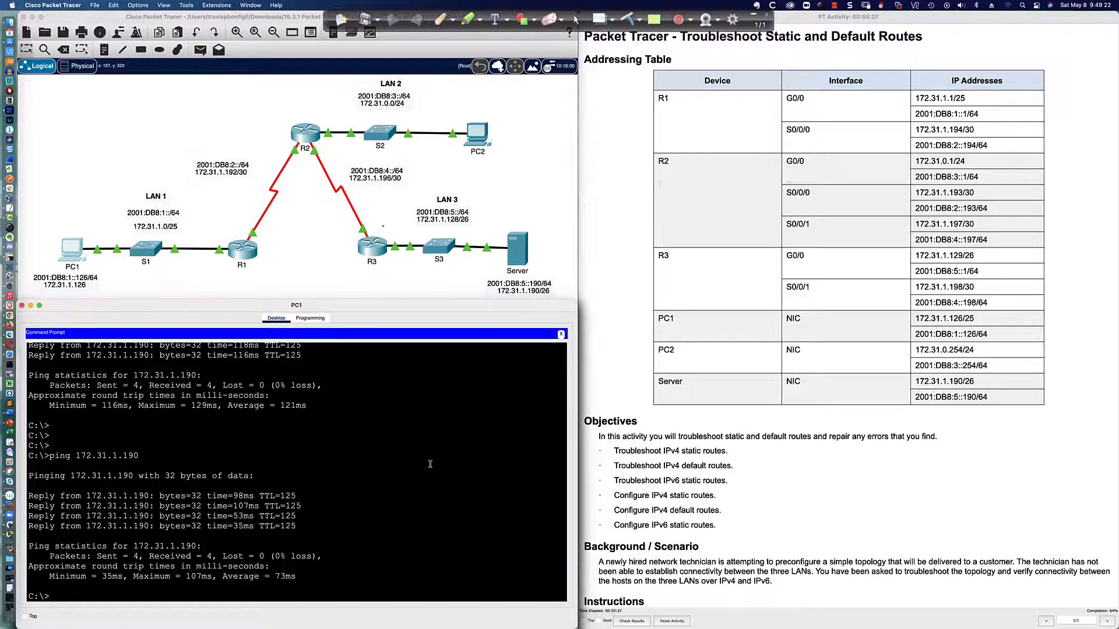
{"action": "key", "text": "Return"}
{"action": "key", "text": "Return"}
{"action": "type", "text": "ping"}
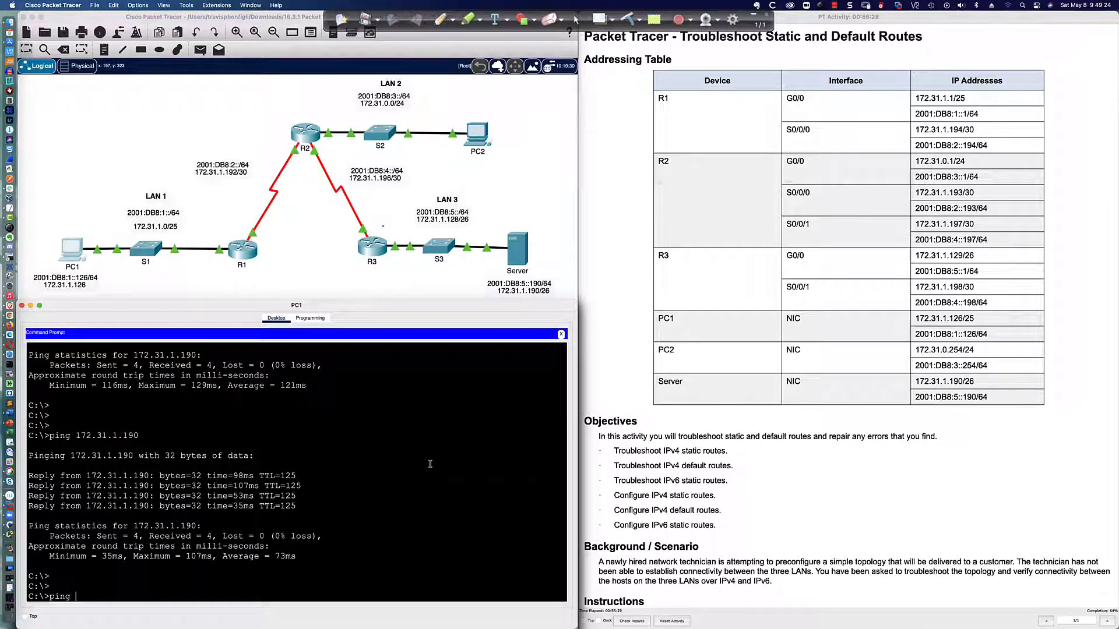
{"action": "type", "text": " 2001:d"}
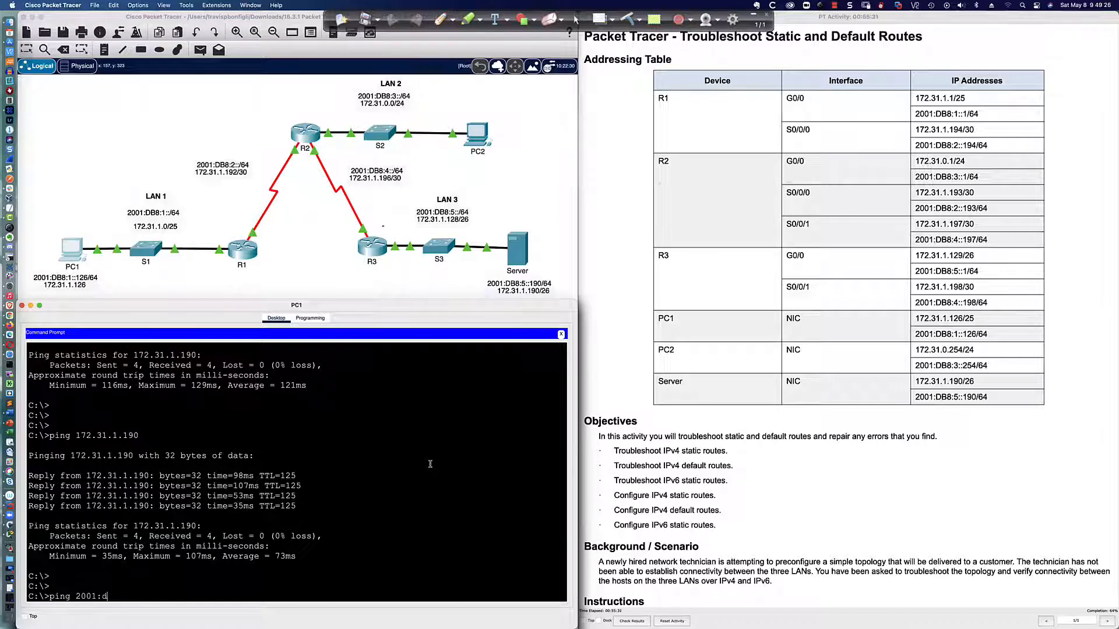
{"action": "type", "text": "b8:"}
{"action": "type", "text": "1::1"}
{"action": "key", "text": "Return"}
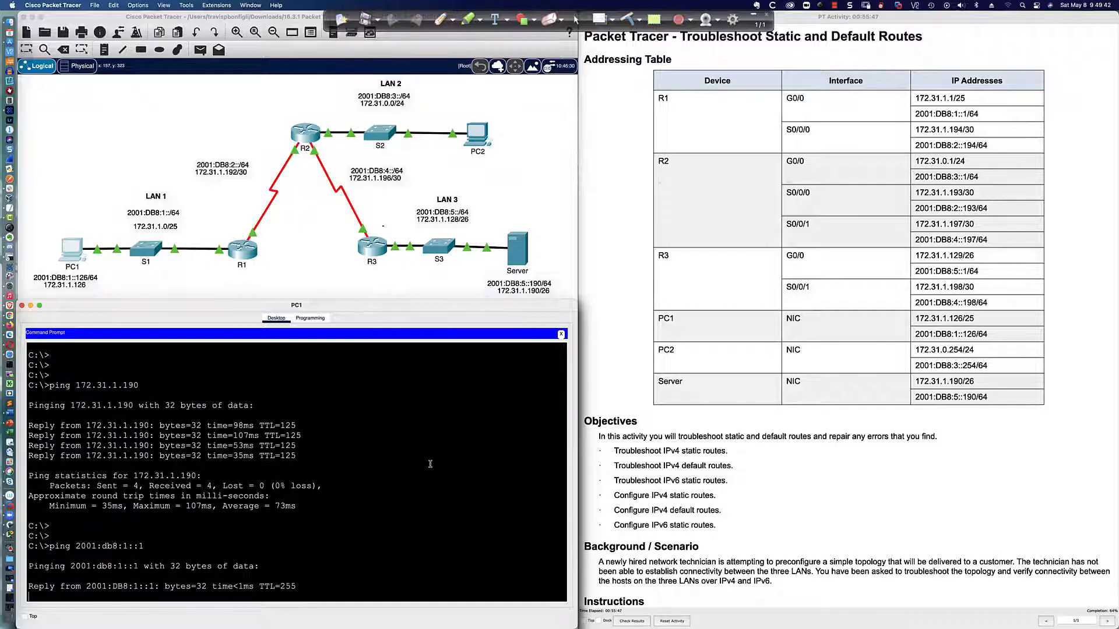
Enter privileged mode on R1, display its IPv6 interface summary with sh ipv6 int bri, and check the GigabitEthernet0/0 global address
{"action": "left_click", "coordinate": [254, 252]}
{"action": "scroll", "coordinate": [295, 404], "scroll_direction": "up", "scroll_amount": 10}
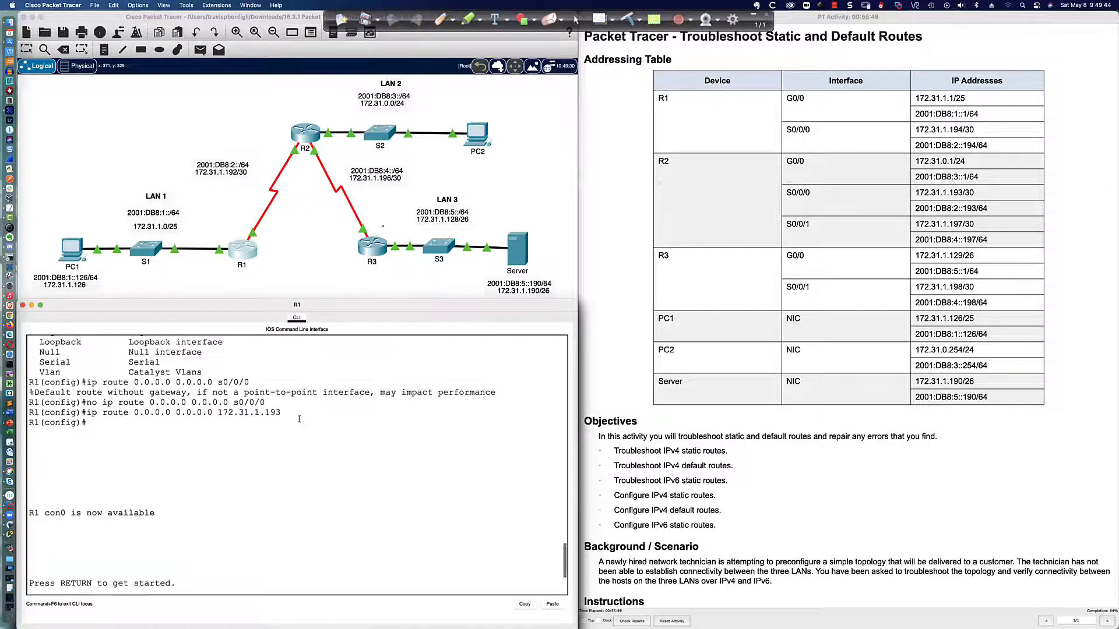
{"action": "scroll", "coordinate": [298, 415], "scroll_direction": "down", "scroll_amount": 10}
{"action": "key", "text": "Return"}
{"action": "key", "text": "Return"}
{"action": "key", "text": "Return"}
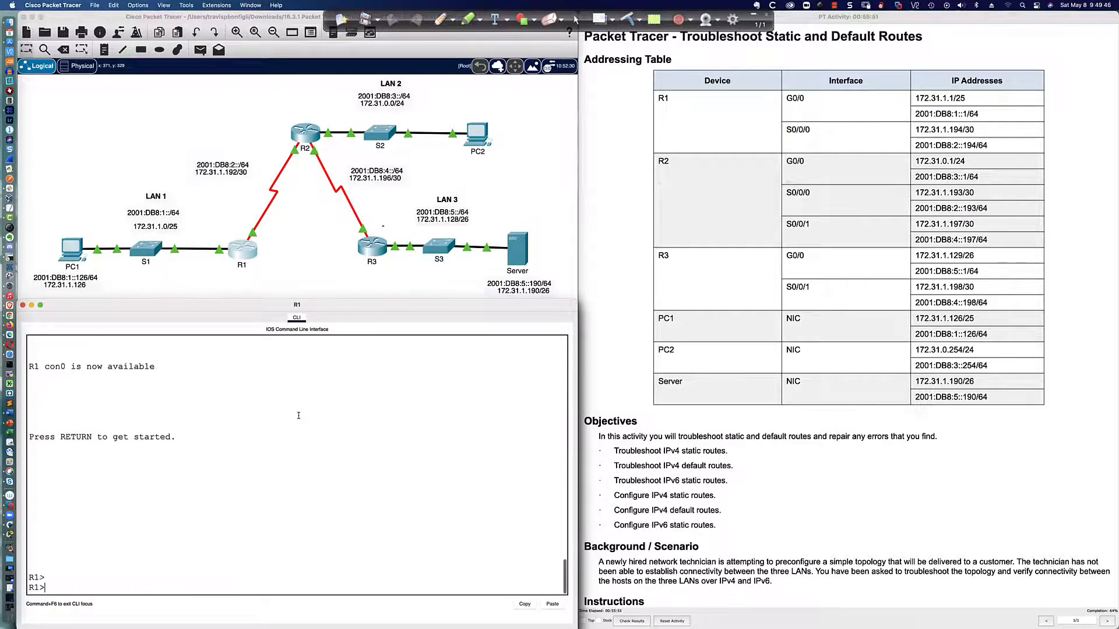
{"action": "type", "text": "en"}
{"action": "key", "text": "Return"}
{"action": "type", "text": "sh ipv6 int bri"}
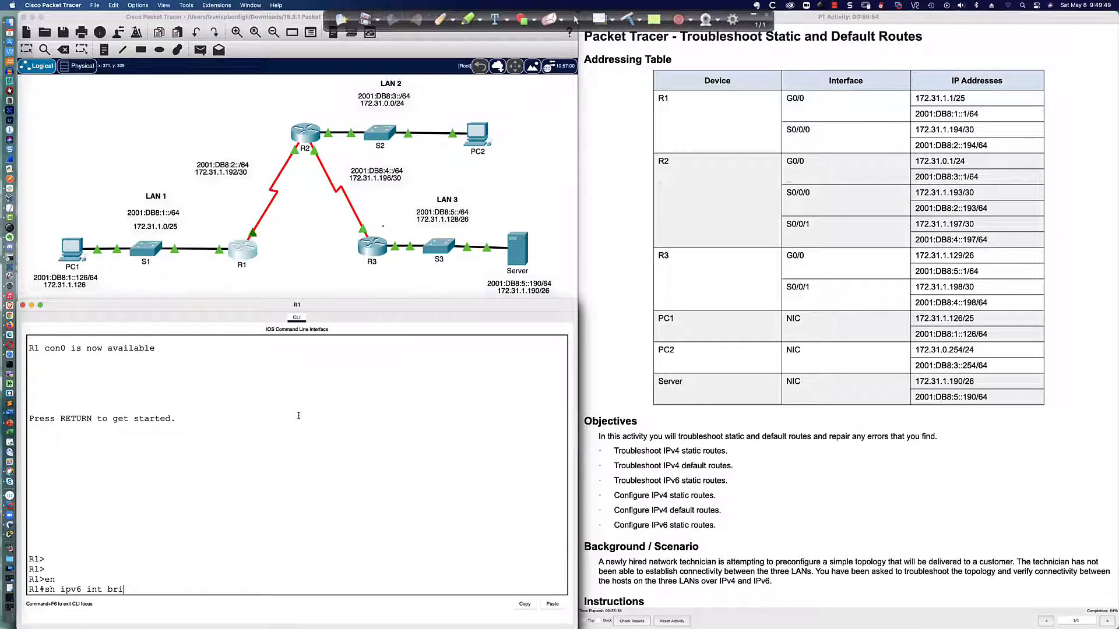
{"action": "key", "text": "Return"}
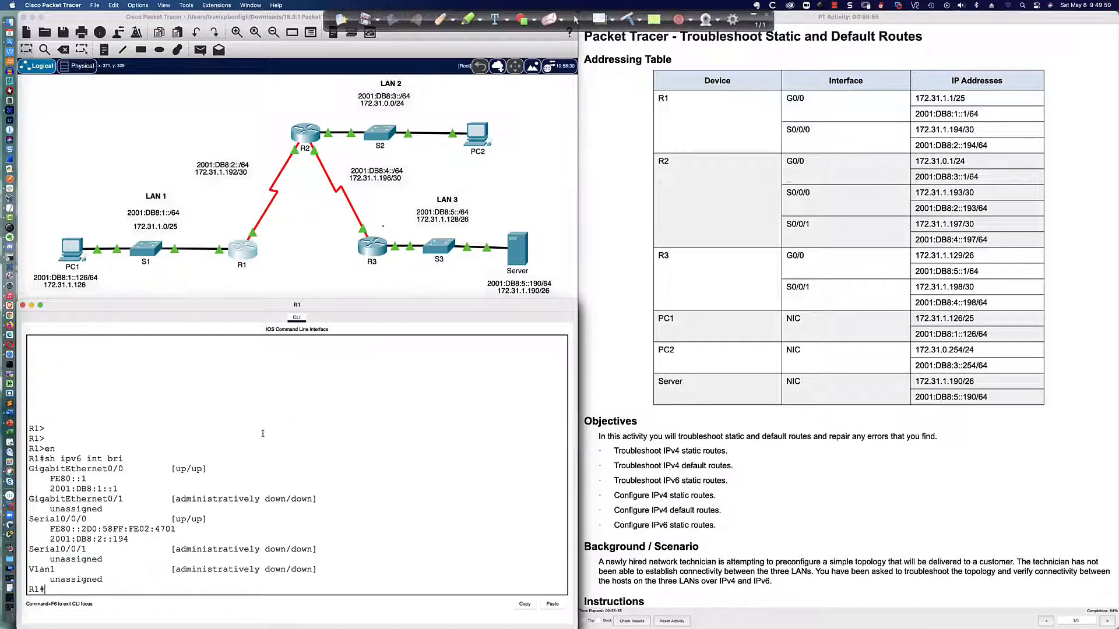
{"action": "left_click_drag", "start_coordinate": [50, 488], "coordinate": [116, 489]}
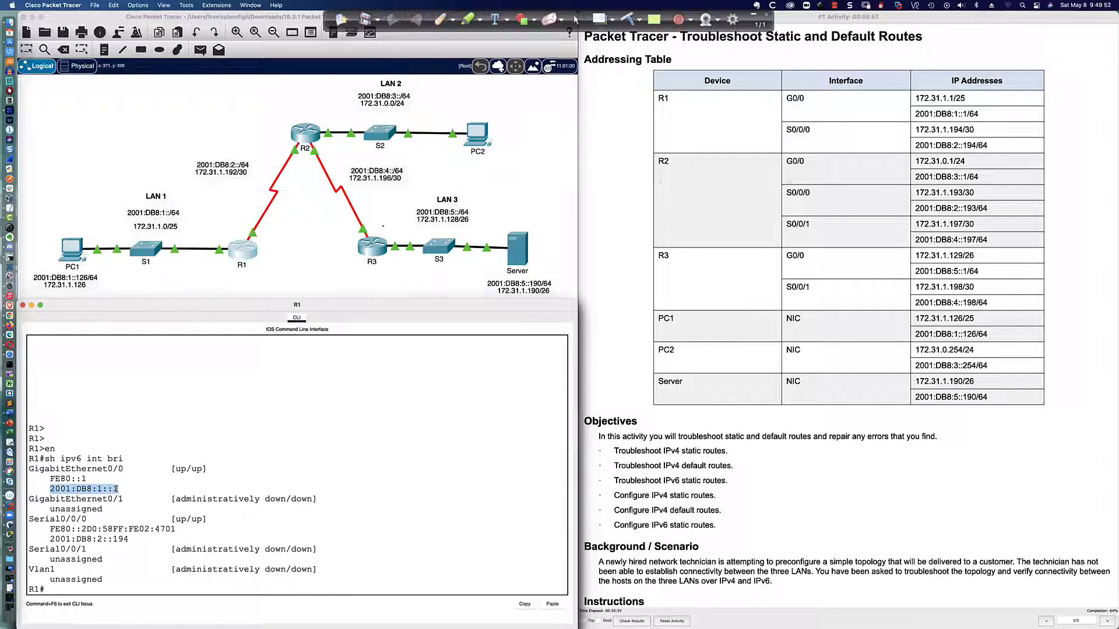
Ping PC2's IPv6 address 2001:db8:3::254 from PC1's command prompt
{"action": "left_click", "coordinate": [78, 264]}
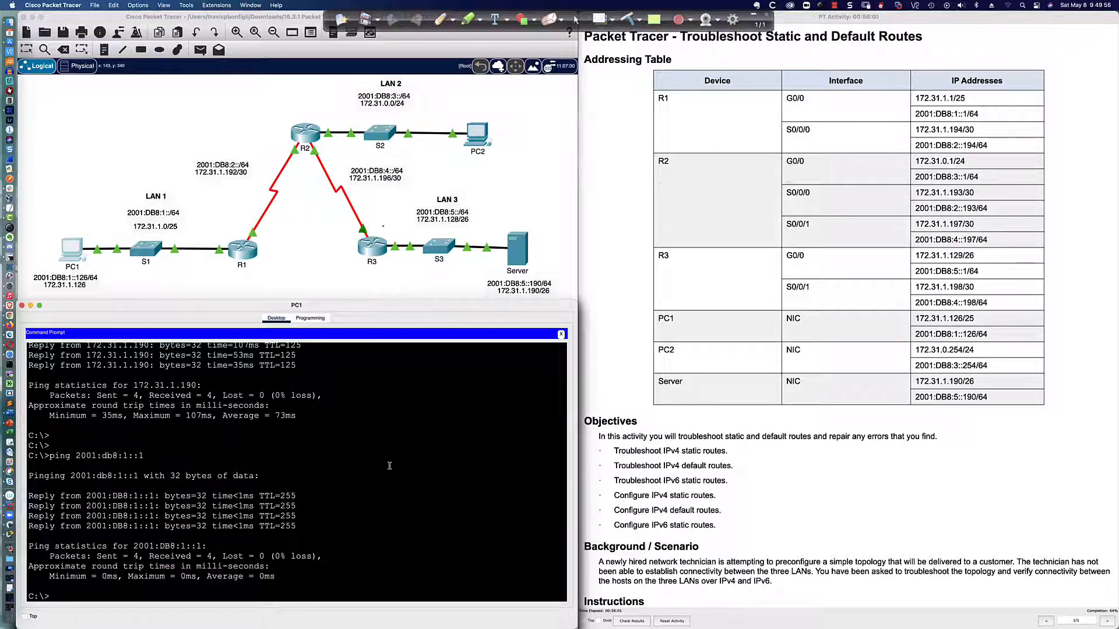
{"action": "type", "text": "ping 2001:db8:3::254"}
{"action": "key", "text": "Return"}
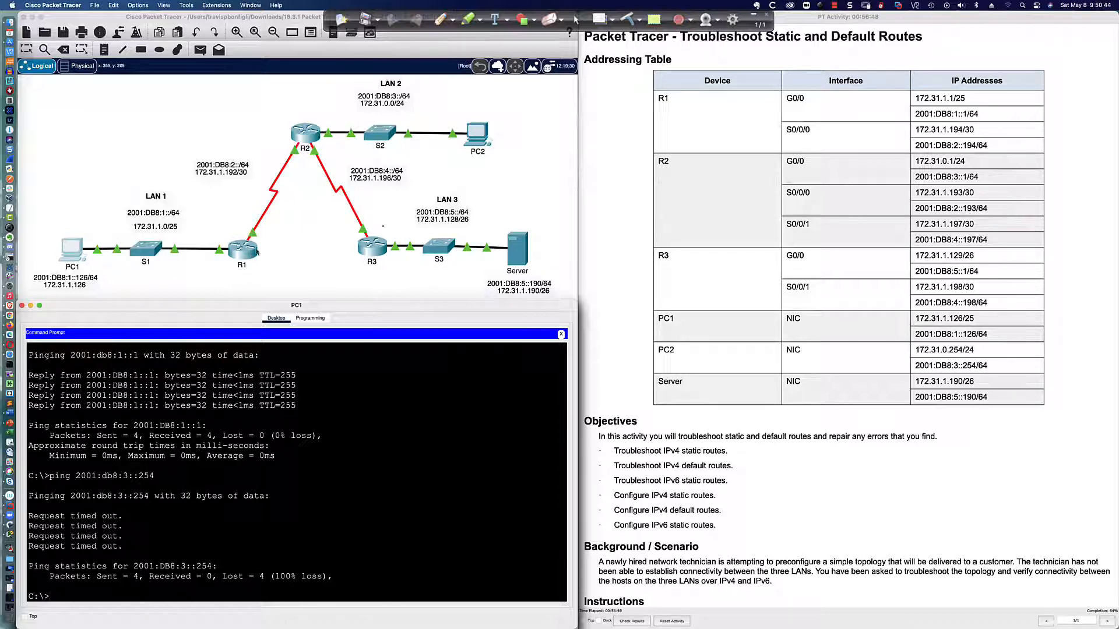
Return to R1's command line
{"action": "left_click", "coordinate": [305, 134]}
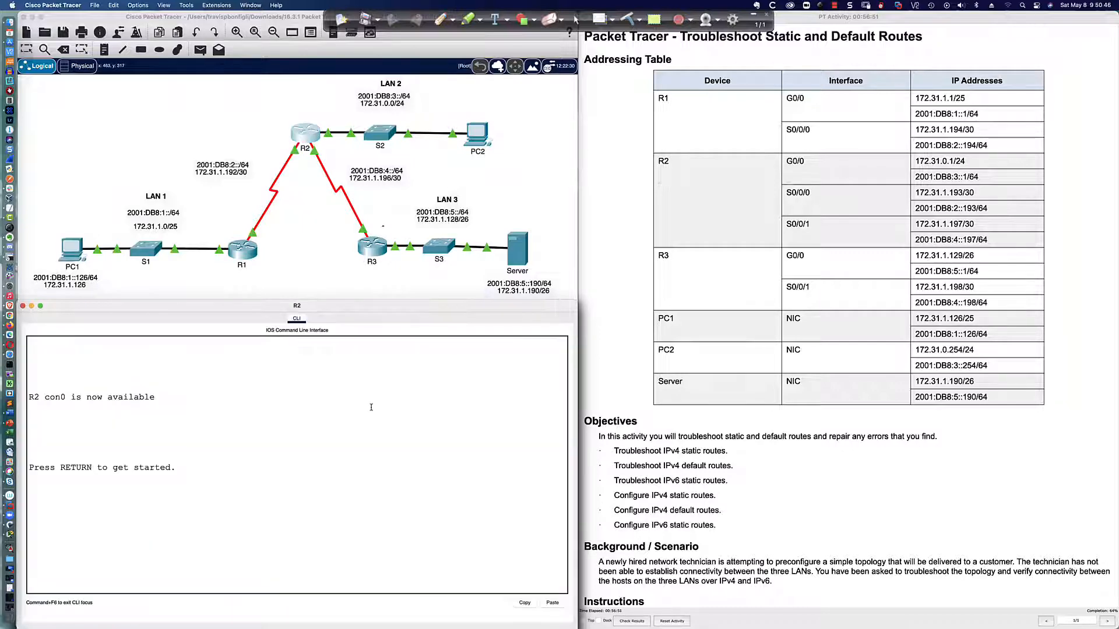
{"action": "left_click", "coordinate": [241, 249]}
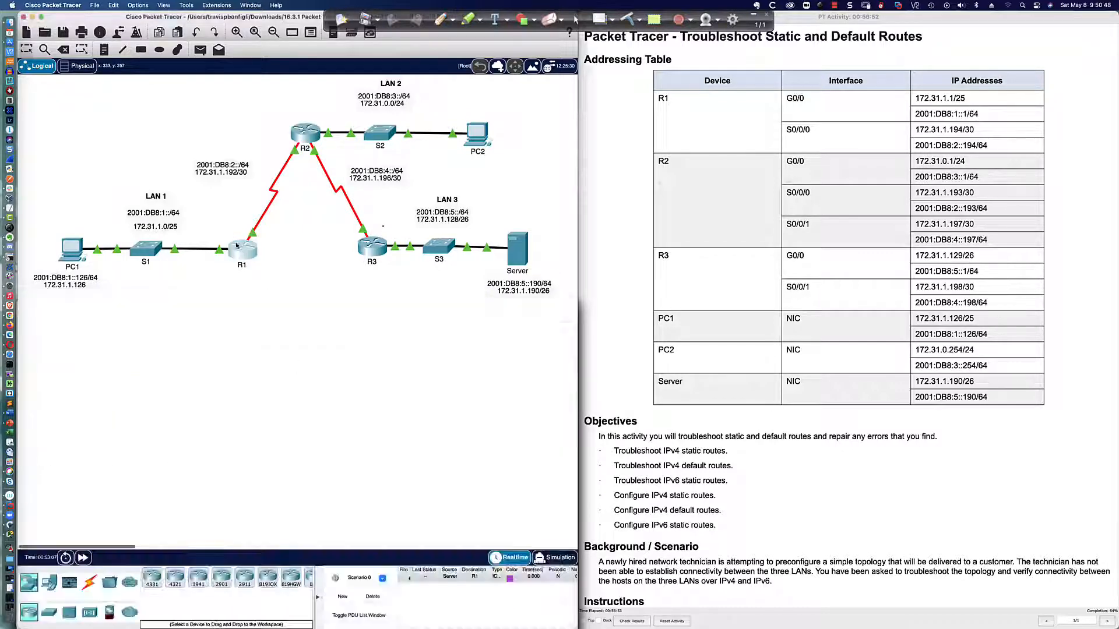
{"action": "type", "text": "''"}
{"action": "key", "text": "Return"}
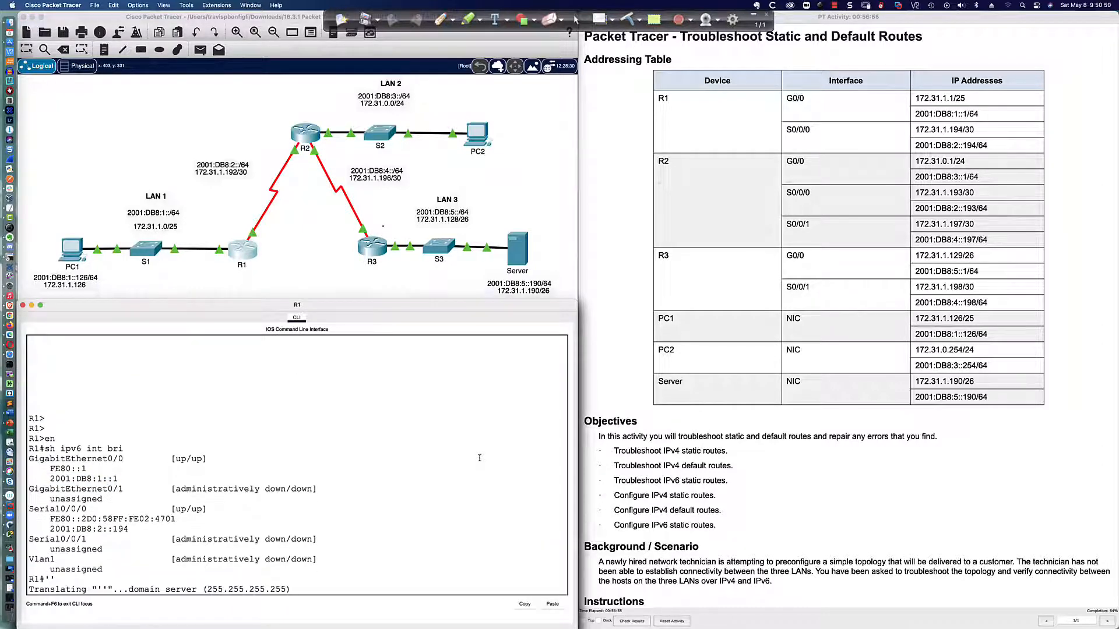
{"action": "key", "text": "ctrl+shift+6"}
{"action": "type", "text": "'"}
{"action": "key", "text": "Return"}
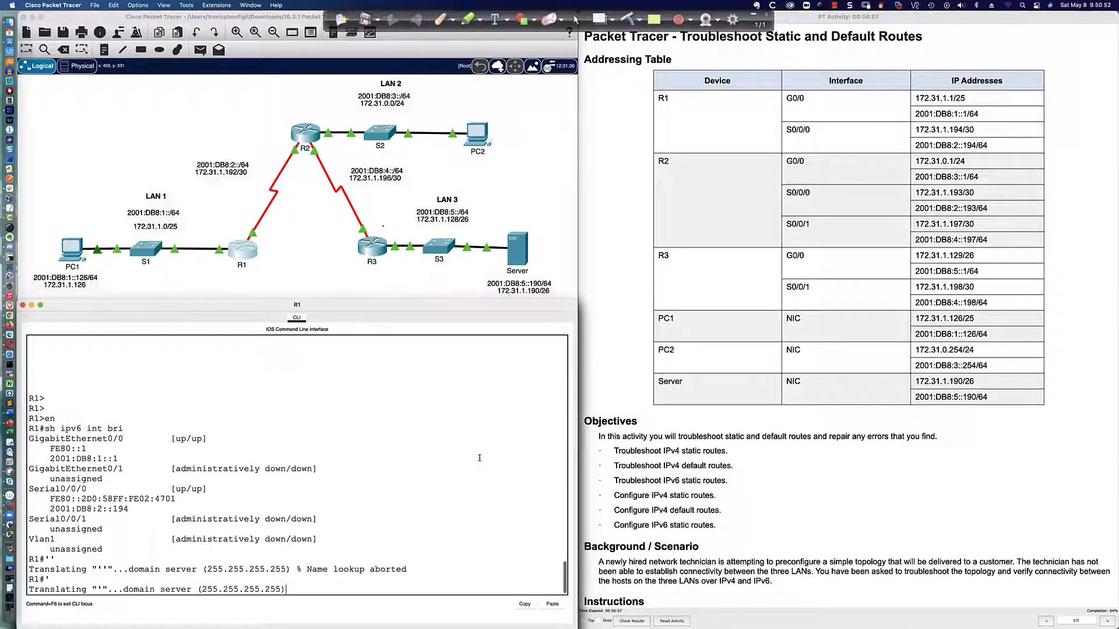
{"action": "key", "text": "ctrl+shift+6"}
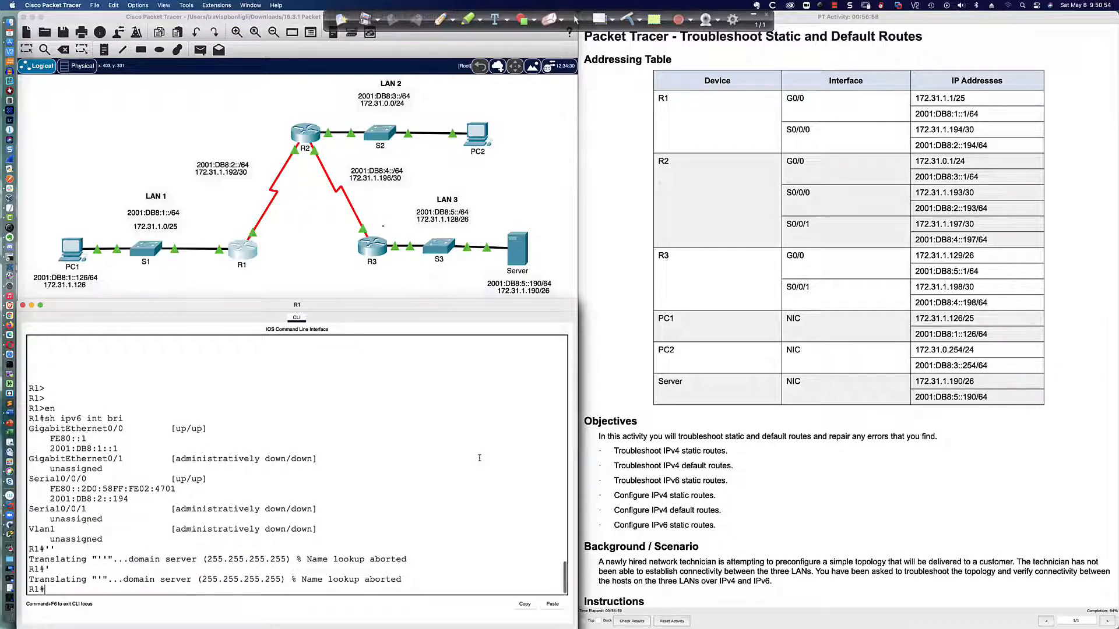
Display R1's full IPv6 routing table with sh ipv6 route and examine the static route to the LAN 2 network 2001:DB8:3::/64
{"action": "key", "text": "Return"}
{"action": "key", "text": "Return"}
{"action": "key", "text": "Return"}
{"action": "type", "text": "sh ipv6 route"}
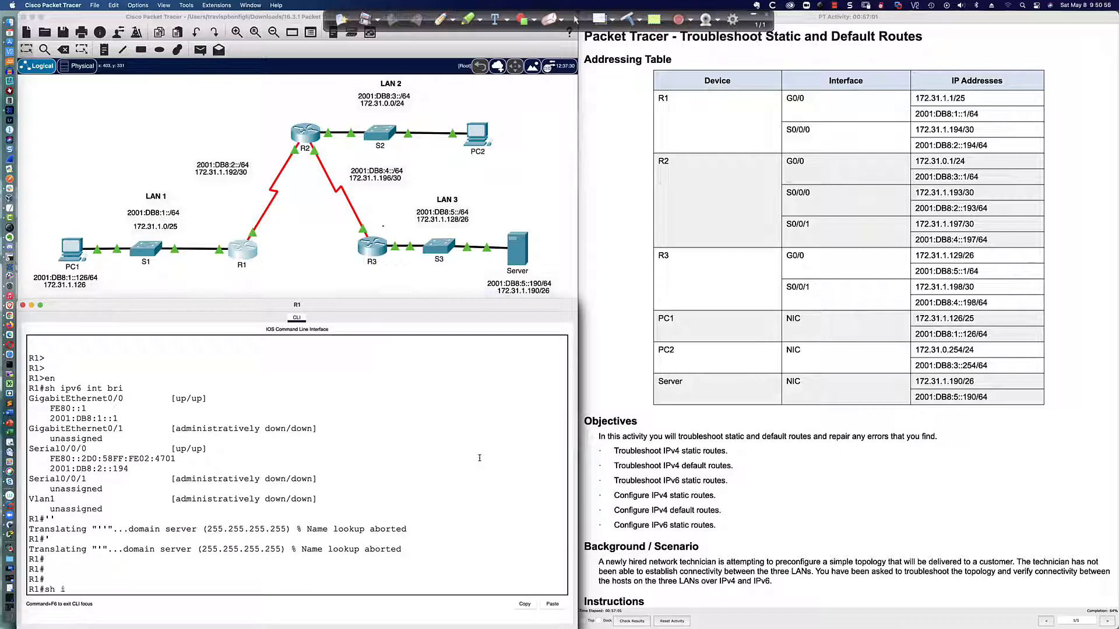
{"action": "key", "text": "Return"}
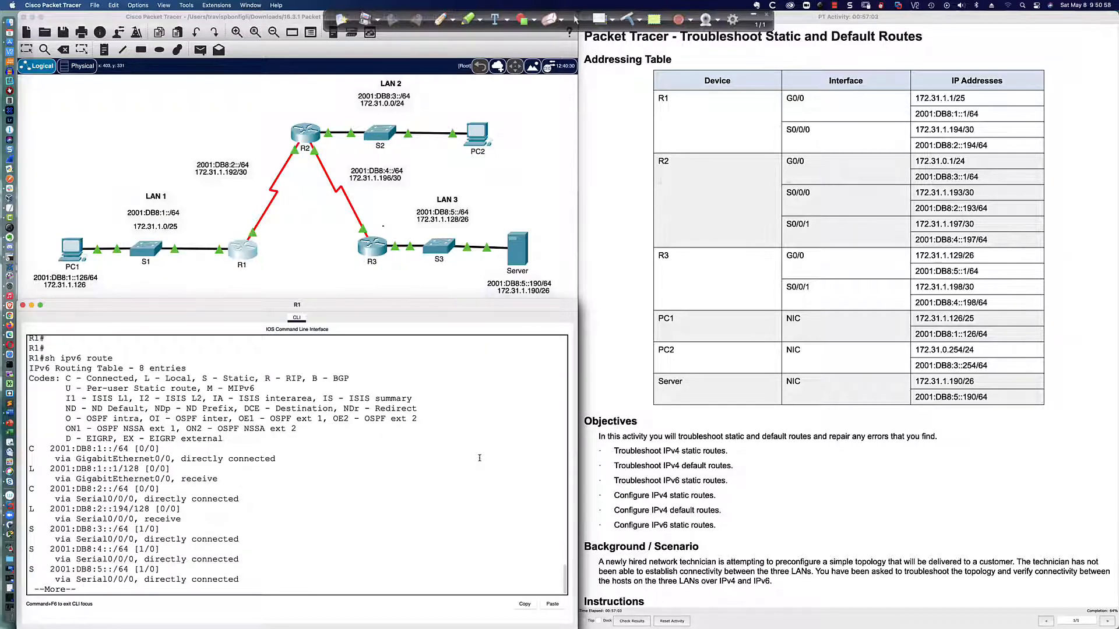
{"action": "key", "text": "space"}
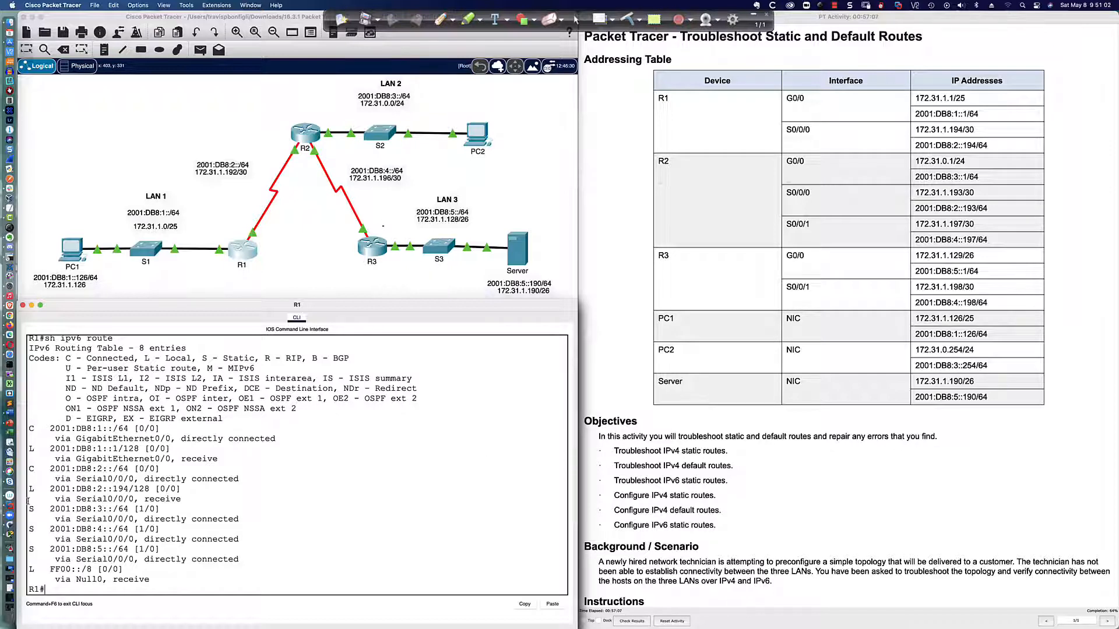
{"action": "left_click_drag", "start_coordinate": [29, 507], "coordinate": [242, 515]}
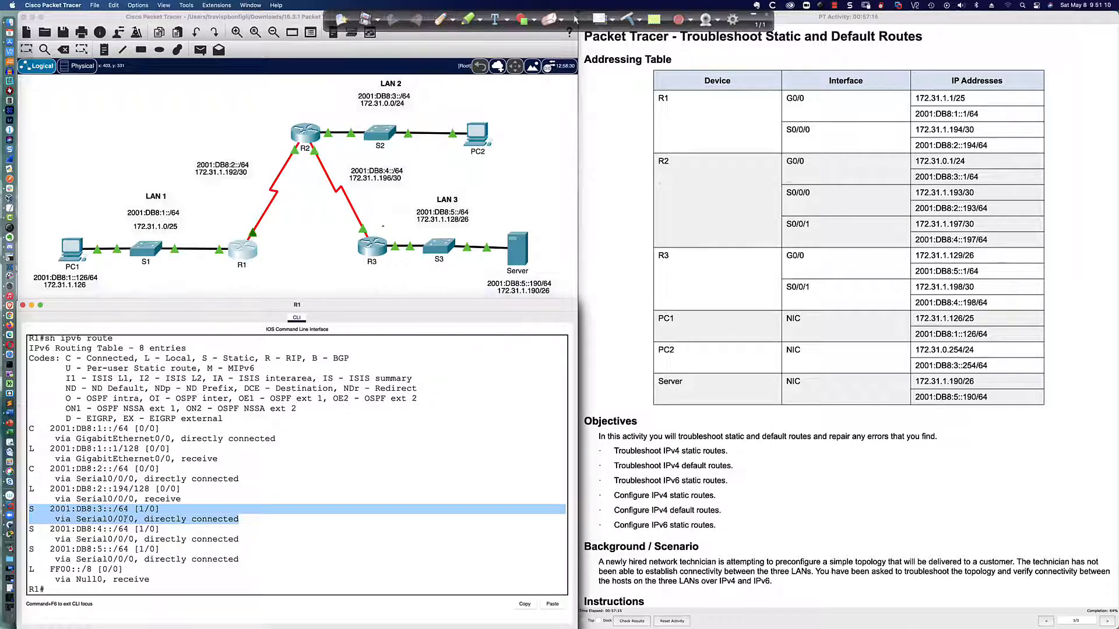
List the IPv6 route statements in R1's running configuration with sh run | inc ipv6 route
{"action": "left_click", "coordinate": [314, 593]}
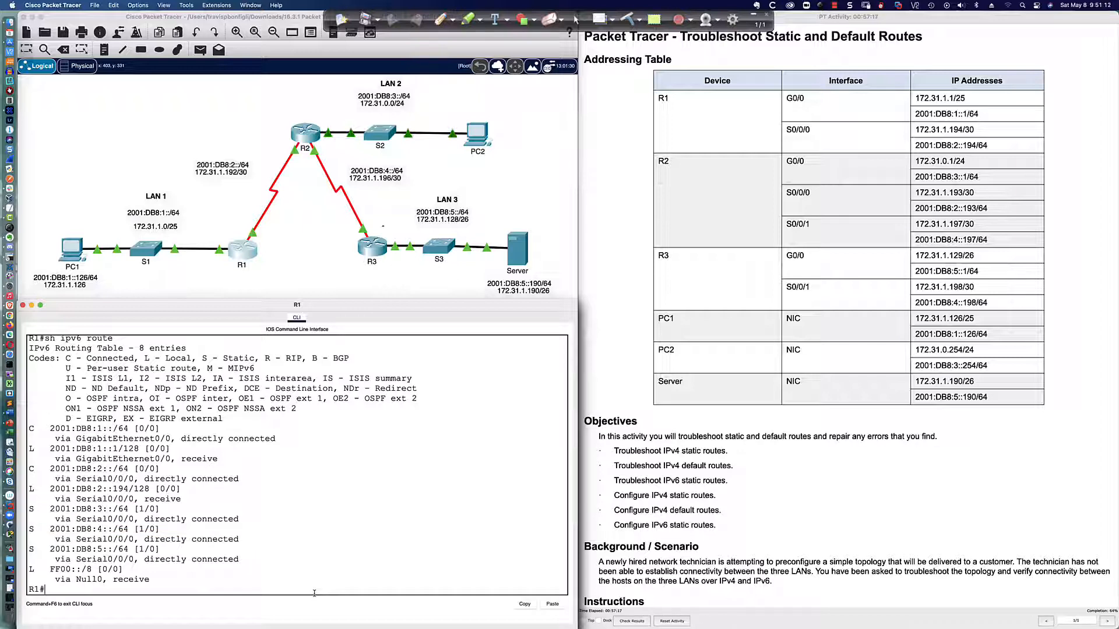
{"action": "type", "text": "sh run | inc ipv6 route"}
{"action": "key", "text": "Return"}
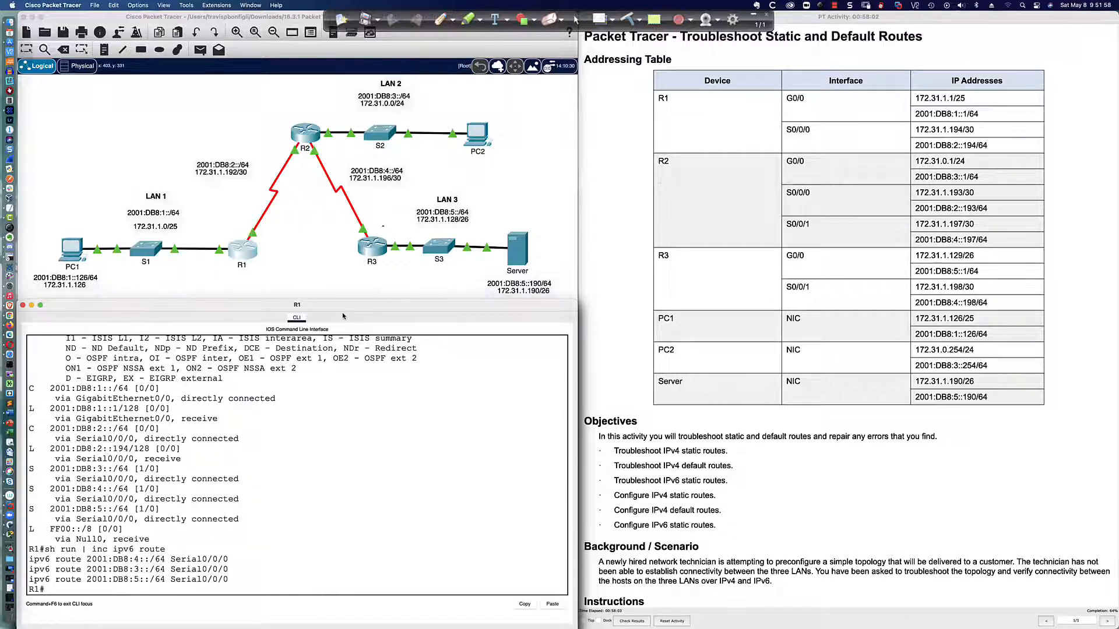
Enter privileged mode on R2, display its IPv6 routing table with sh ipv6 route, and examine the connected network 2001:DB8:4::/64
{"action": "left_click", "coordinate": [304, 138]}
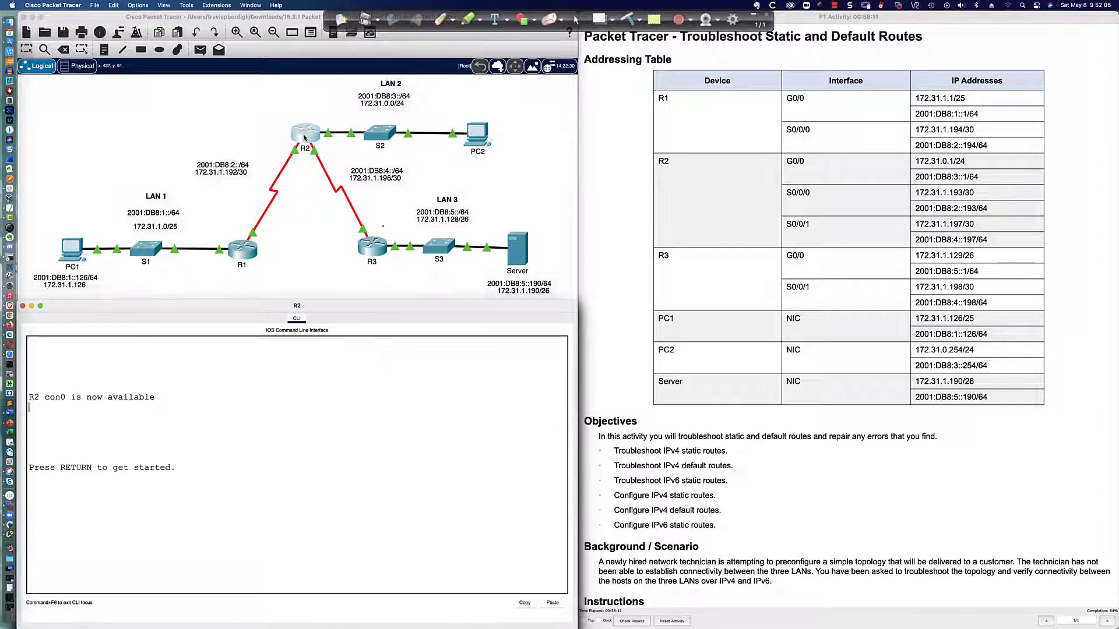
{"action": "key", "text": "Return"}
{"action": "key", "text": "Return"}
{"action": "key", "text": "Return"}
{"action": "key", "text": "Return"}
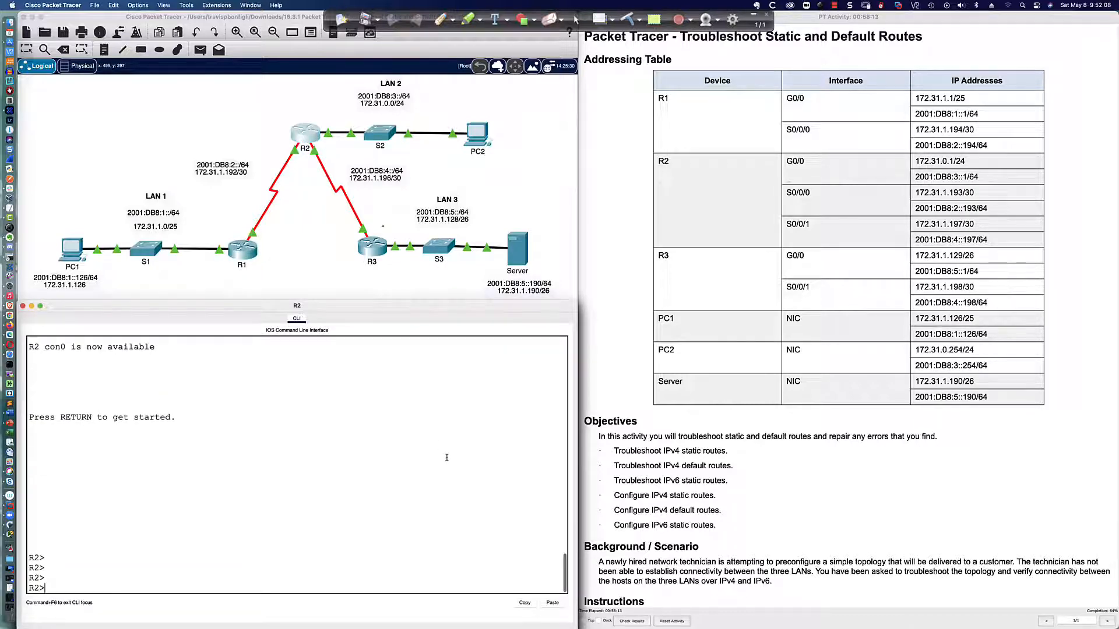
{"action": "type", "text": "en"}
{"action": "key", "text": "Return"}
{"action": "type", "text": "sh ipv"}
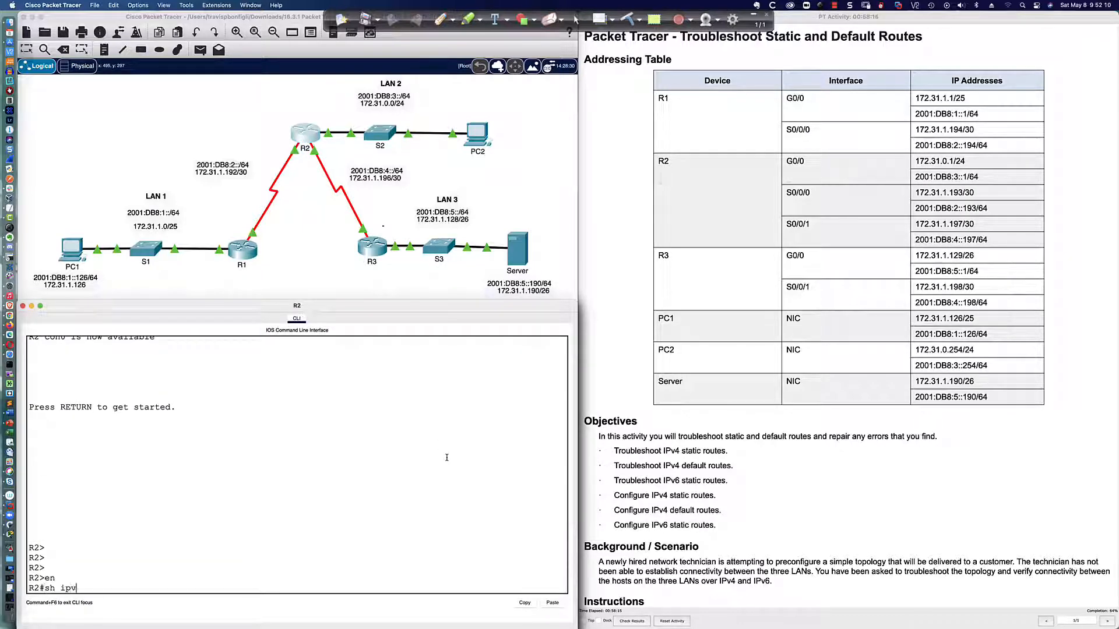
{"action": "type", "text": "6 route"}
{"action": "key", "text": "Return"}
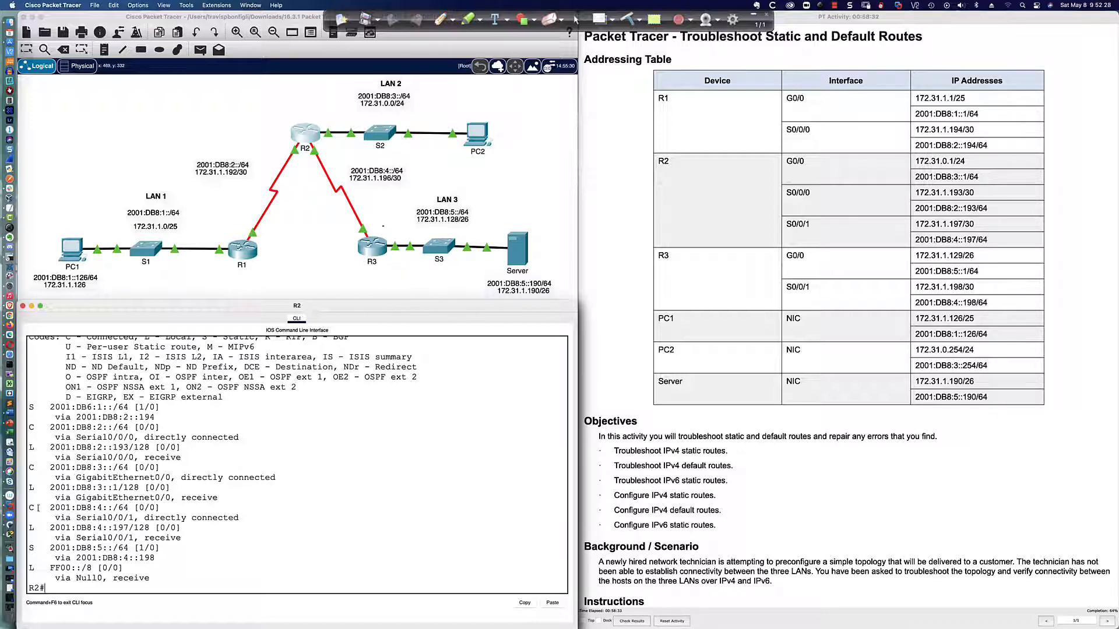
{"action": "left_click_drag", "start_coordinate": [29, 507], "coordinate": [242, 516]}
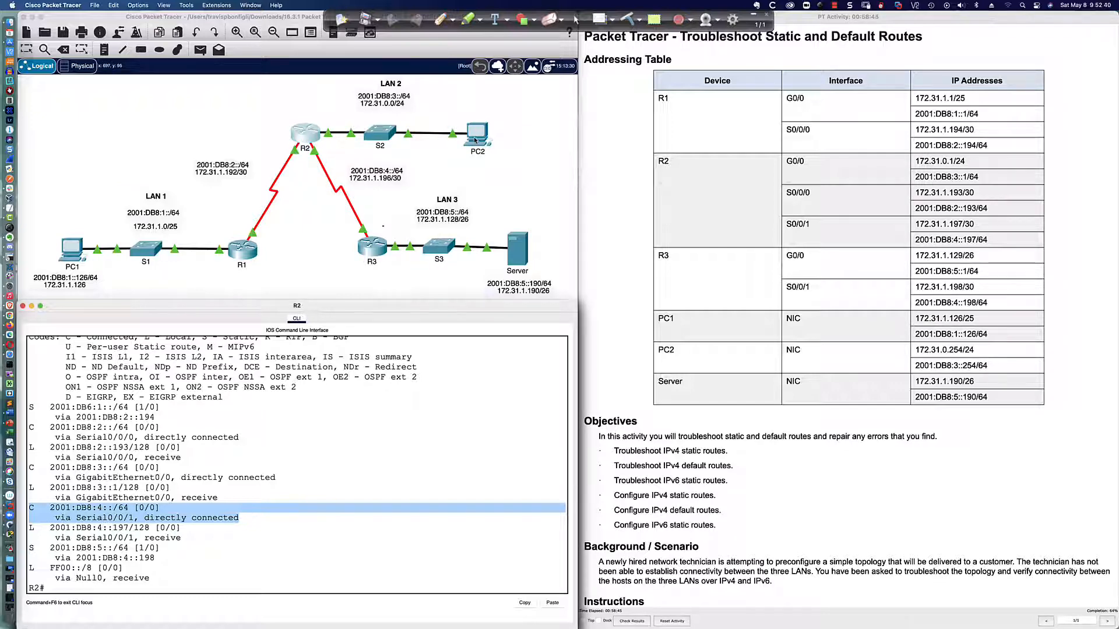
Display R2's IPv6 interface summary with sh ipv6 int bri and check the status and addresses of GigabitEthernet0/0
{"action": "left_click", "coordinate": [425, 425]}
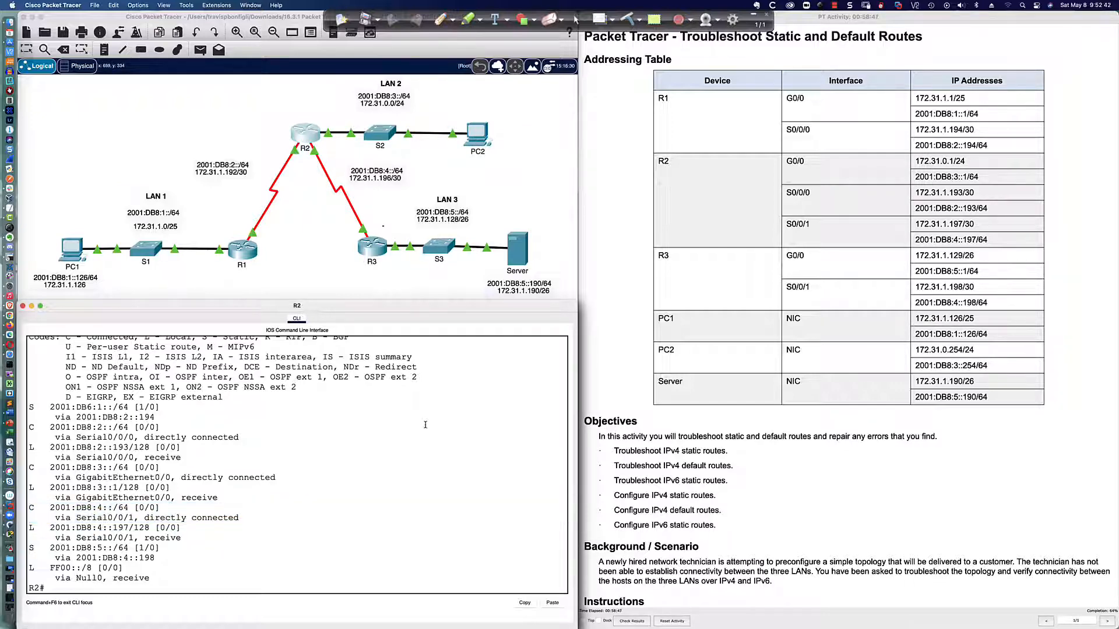
{"action": "key", "text": "Return"}
{"action": "key", "text": "Return"}
{"action": "type", "text": "sh ipv"}
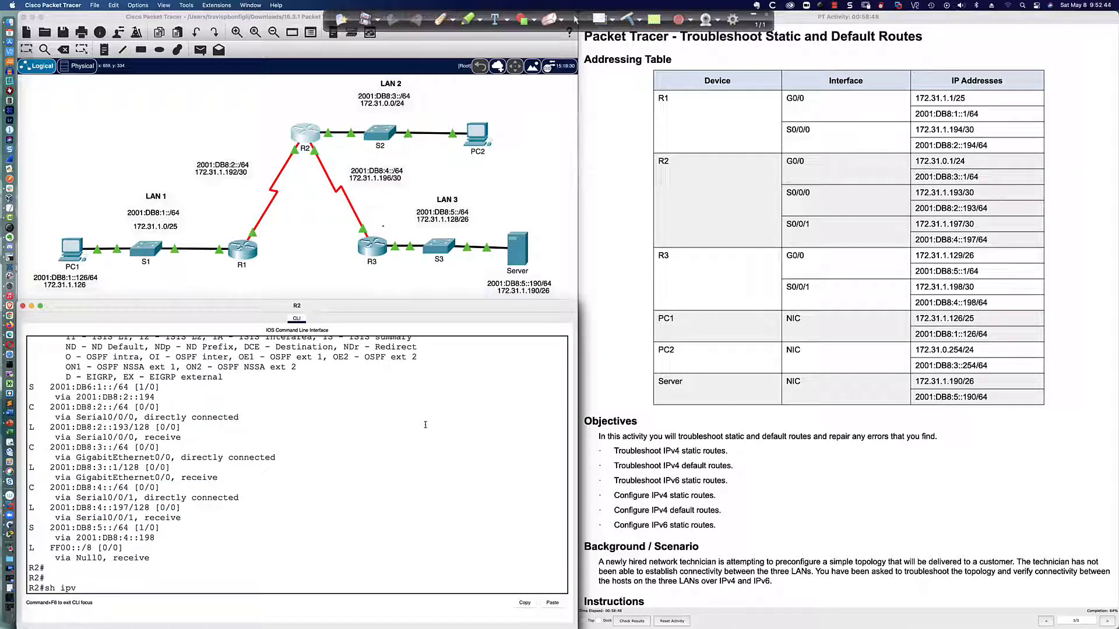
{"action": "type", "text": "6 int bri"}
{"action": "key", "text": "Return"}
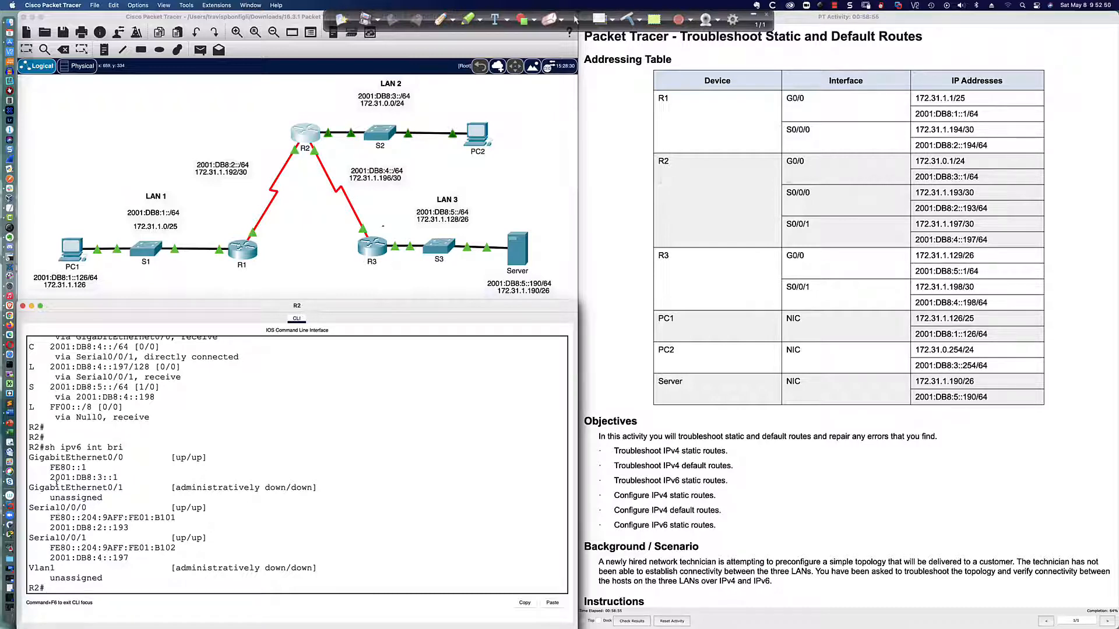
{"action": "left_click_drag", "start_coordinate": [28, 457], "coordinate": [125, 475]}
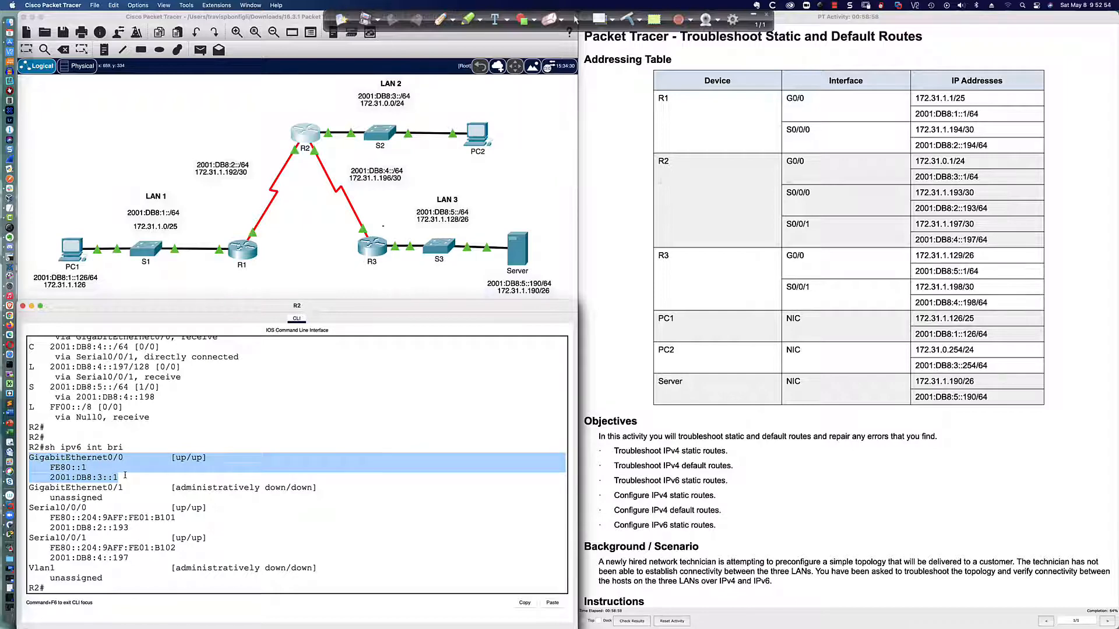
Compare the 2001:DB8:3::/64 entries in R2's IPv6 routing table with the addresses on its GigabitEthernet0/0 interface
{"action": "scroll", "coordinate": [121, 466], "scroll_direction": "up", "scroll_amount": 4}
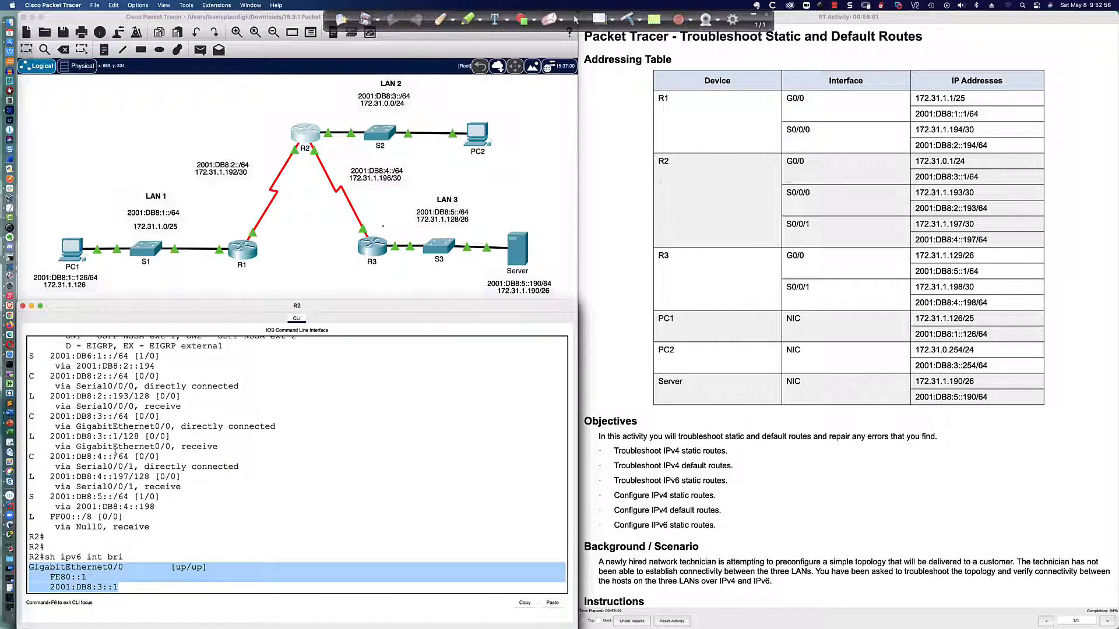
{"action": "left_click_drag", "start_coordinate": [30, 416], "coordinate": [247, 436]}
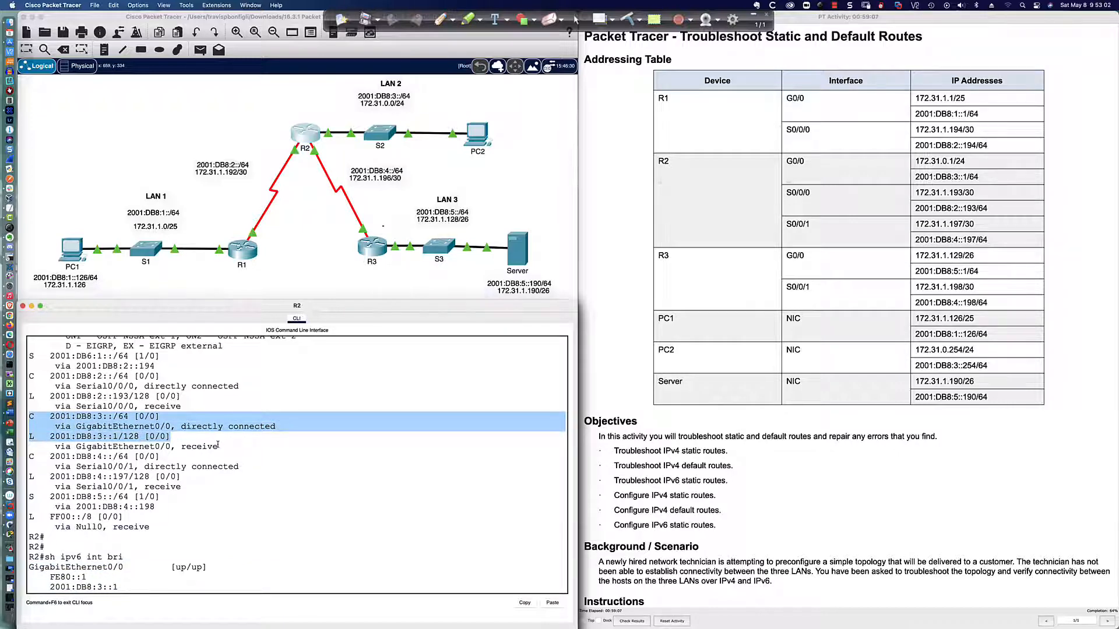
{"action": "scroll", "coordinate": [218, 444], "scroll_direction": "down", "scroll_amount": 5}
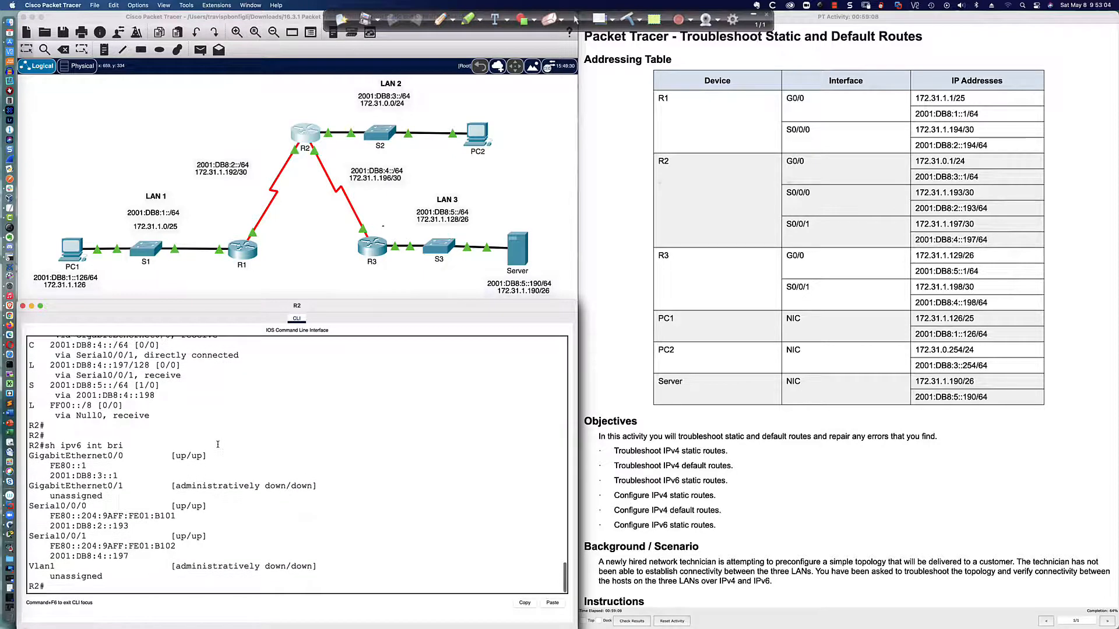
{"action": "left_click_drag", "start_coordinate": [50, 466], "coordinate": [116, 475]}
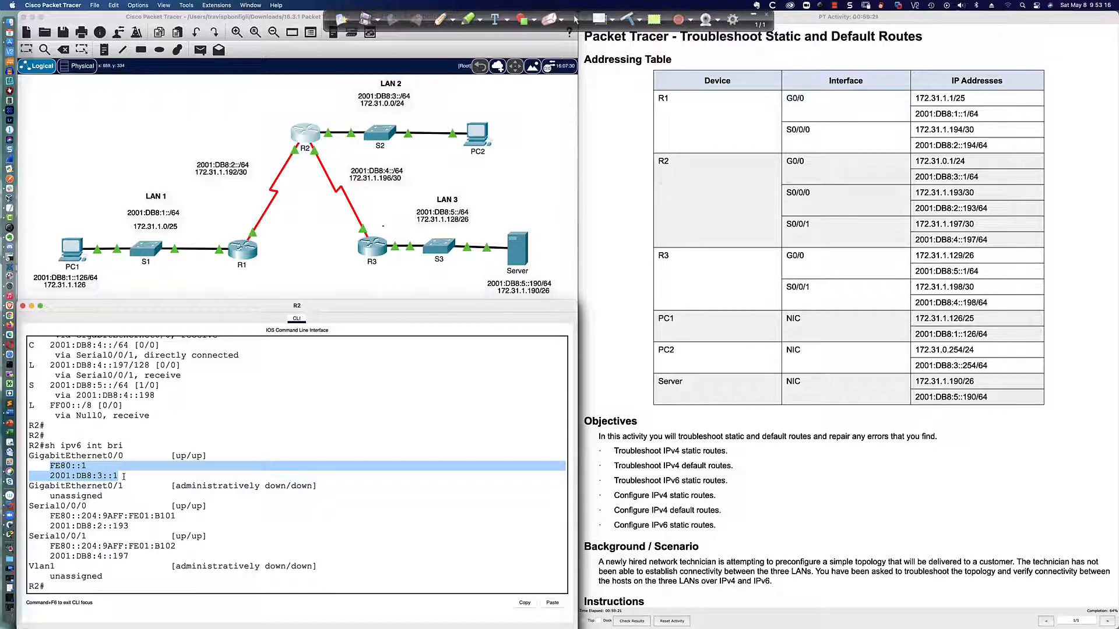
{"action": "left_click", "coordinate": [124, 475]}
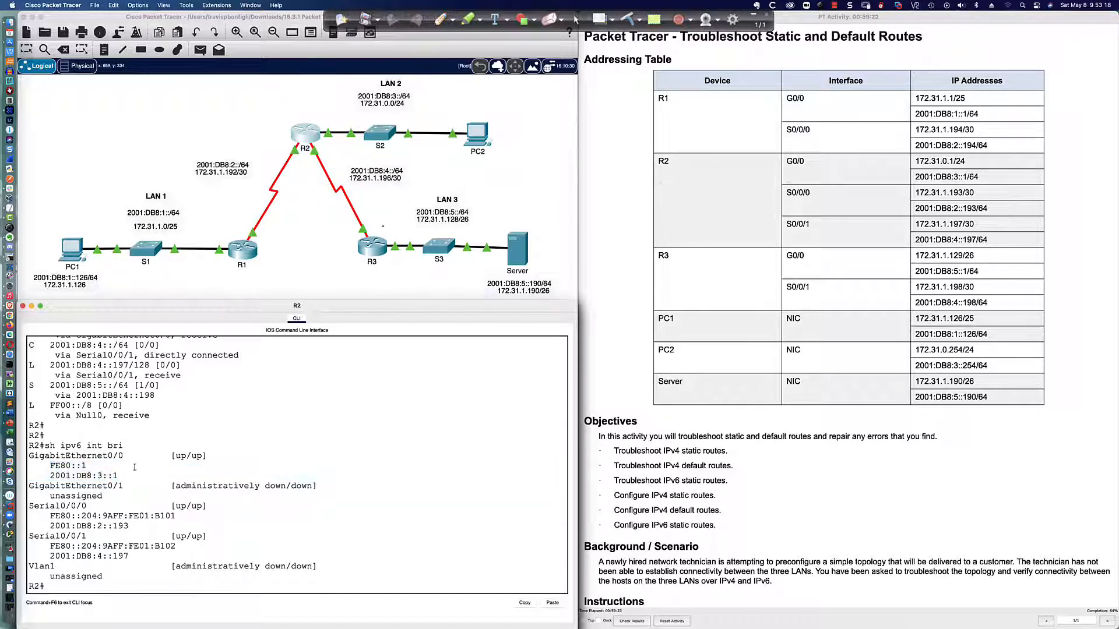
Open PC2's IP configuration in place of its command prompt to check the IPv6 address and default gateway
{"action": "left_click", "coordinate": [469, 149]}
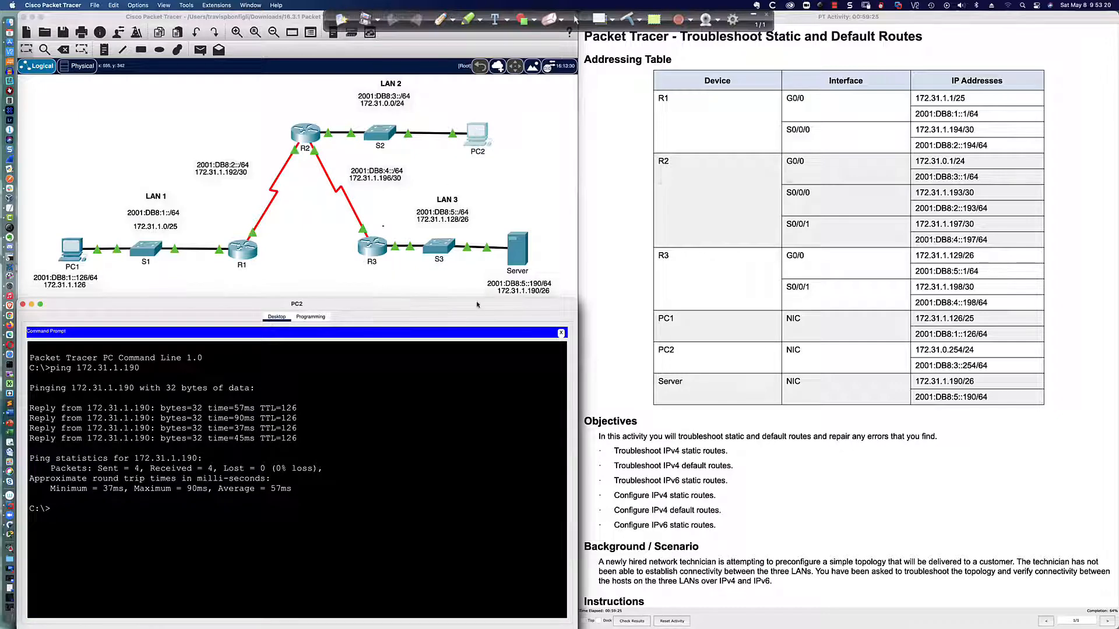
{"action": "left_click", "coordinate": [562, 334]}
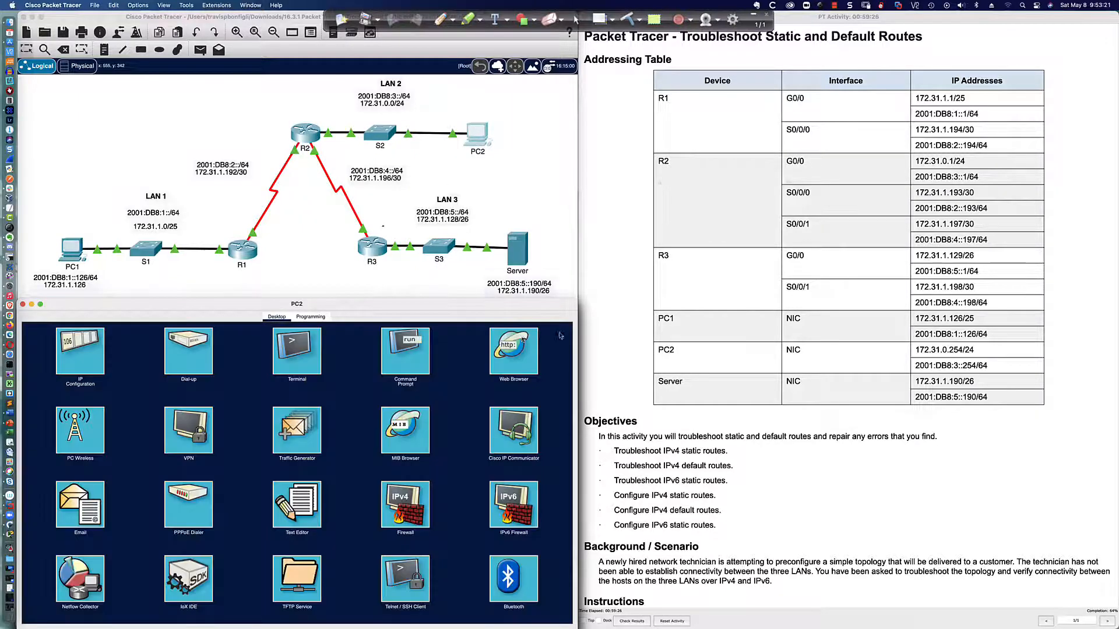
{"action": "left_click", "coordinate": [80, 349]}
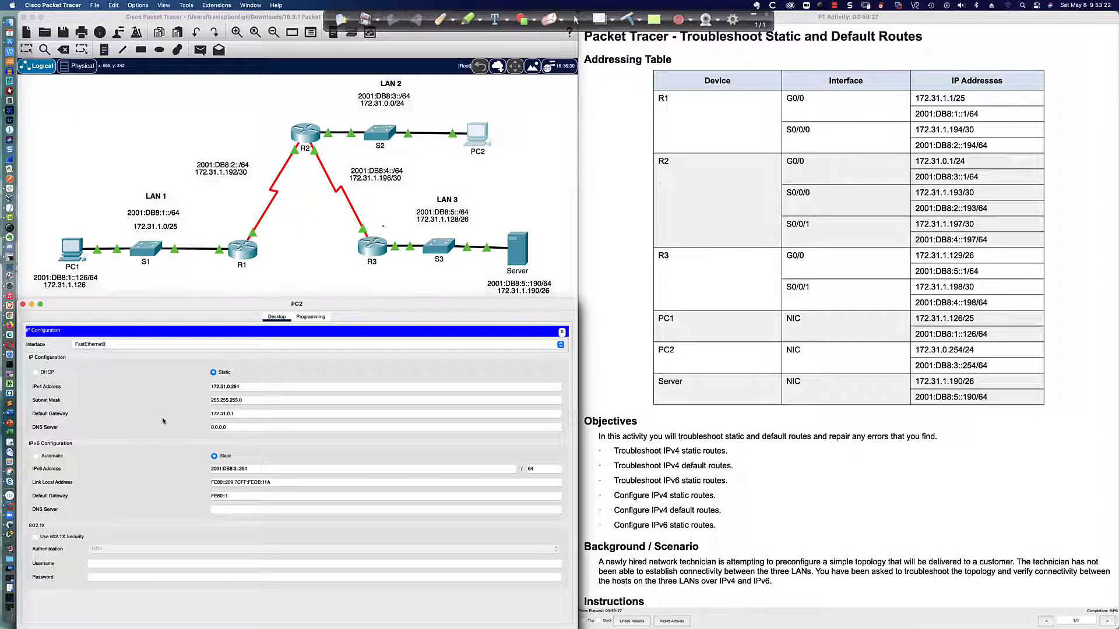
Return PC2 from its IP configuration to the command prompt, and bring up R2's command line
{"action": "left_click", "coordinate": [562, 332]}
{"action": "left_click", "coordinate": [399, 349]}
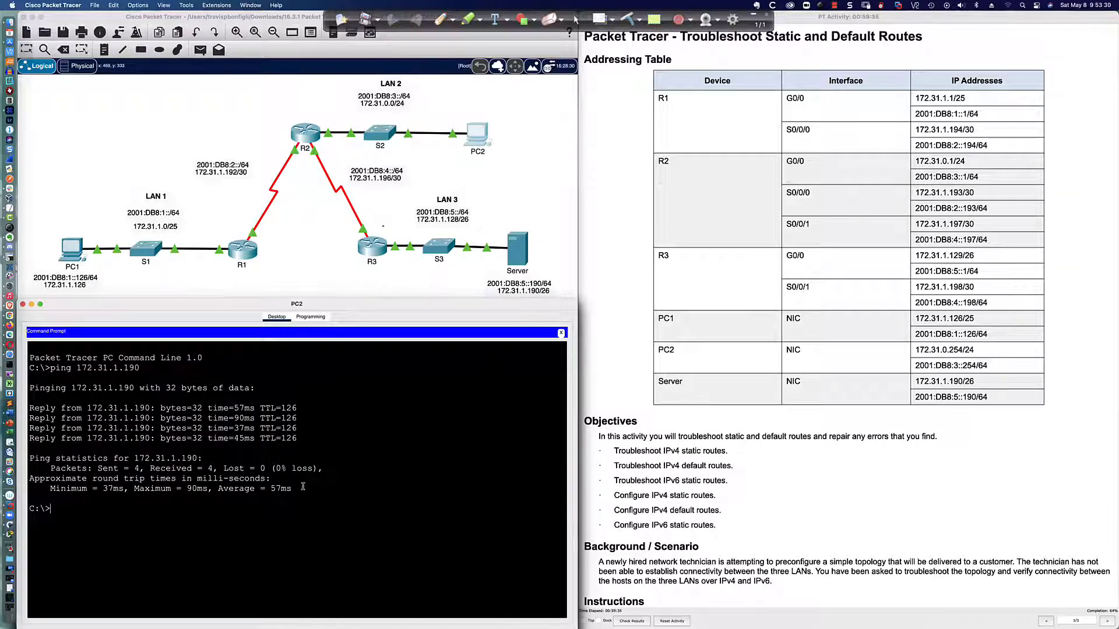
{"action": "left_click", "coordinate": [301, 134]}
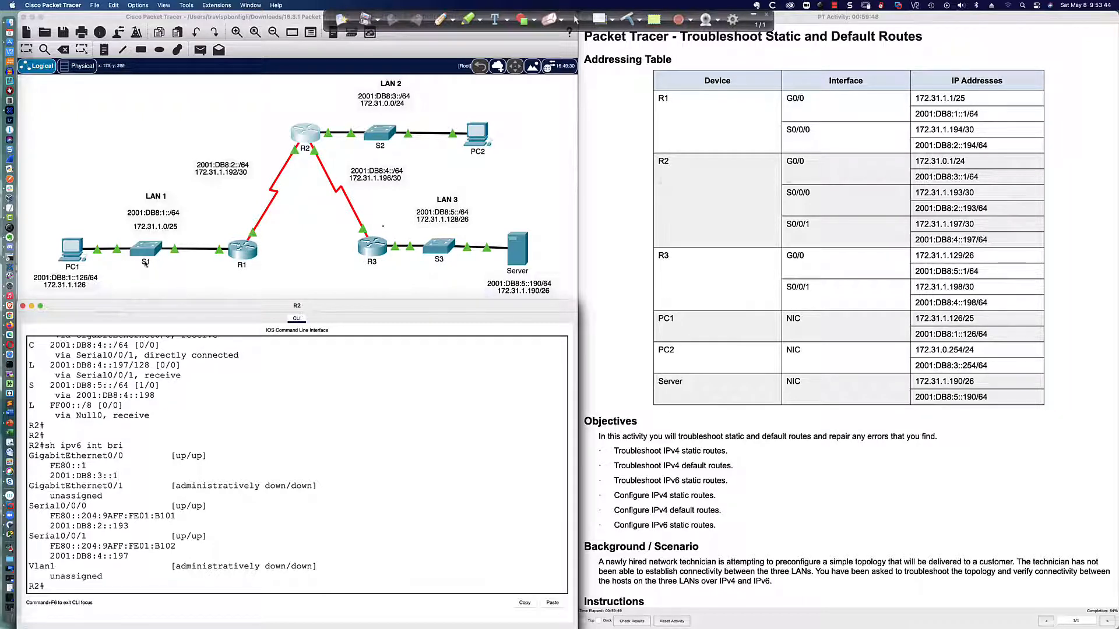
{"action": "key", "text": "Return"}
{"action": "key", "text": "Return"}
{"action": "key", "text": "Return"}
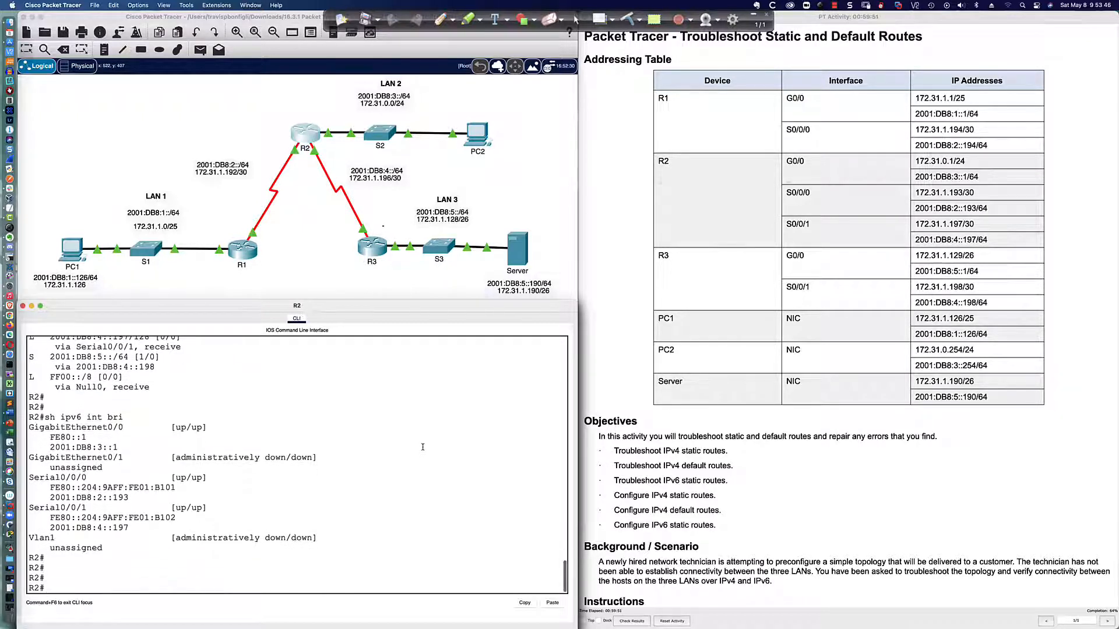
List R2's configured IPv6 static routes with sh run | inc ipv6 route
{"action": "type", "text": "sh run | inc ipv6 reoute"}
{"action": "key", "text": "BackSpace"}
{"action": "key", "text": "BackSpace"}
{"action": "key", "text": "BackSpace"}
{"action": "type", "text": "ute"}
{"action": "key", "text": "Return"}
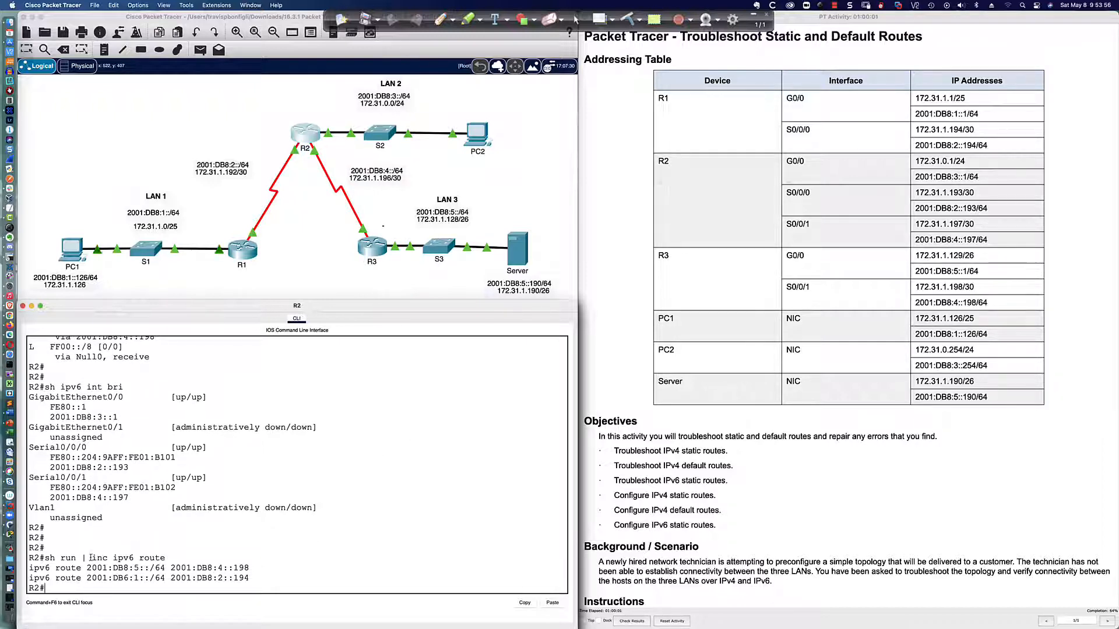
Examine the next-hop address of R2's static route for 2001:DB6:1::/64
{"action": "left_click_drag", "start_coordinate": [29, 578], "coordinate": [252, 579]}
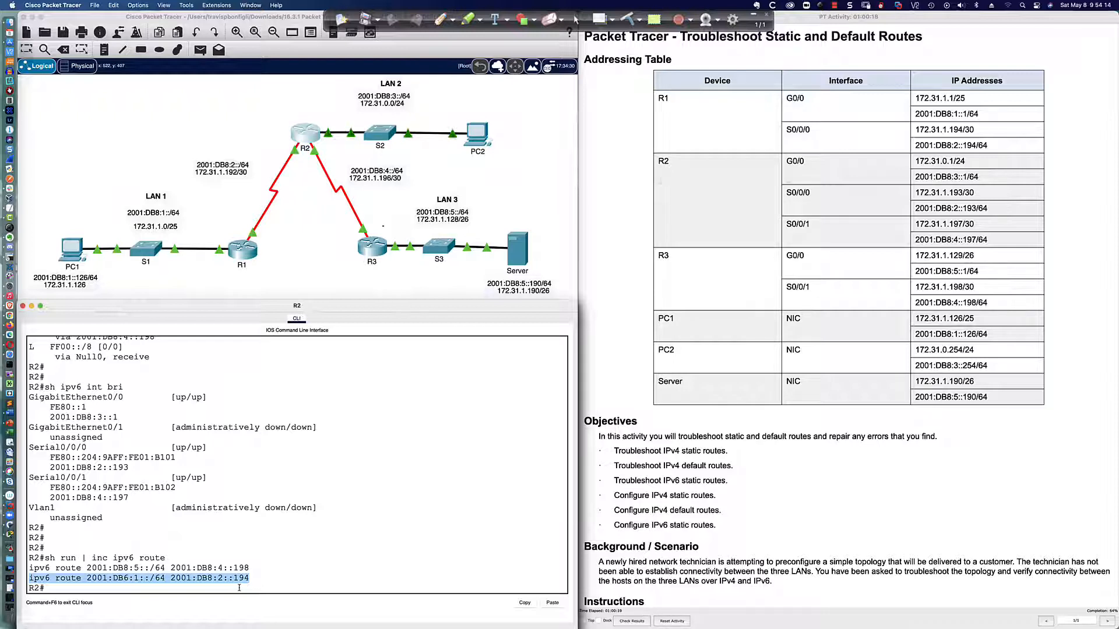
{"action": "left_click", "coordinate": [119, 579]}
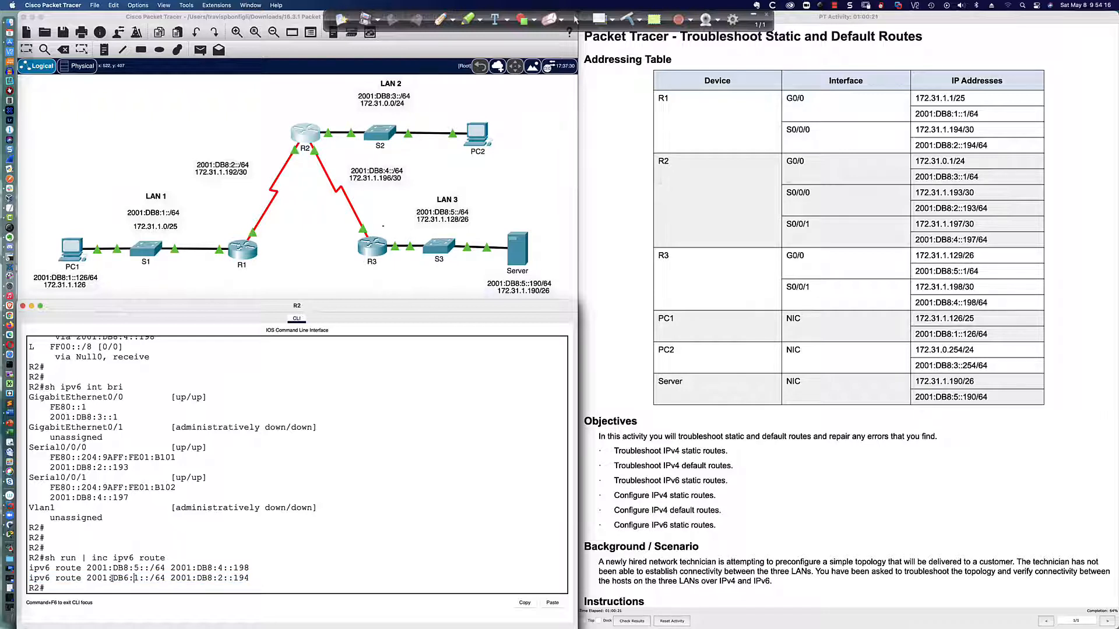
{"action": "left_click_drag", "start_coordinate": [112, 579], "coordinate": [250, 578]}
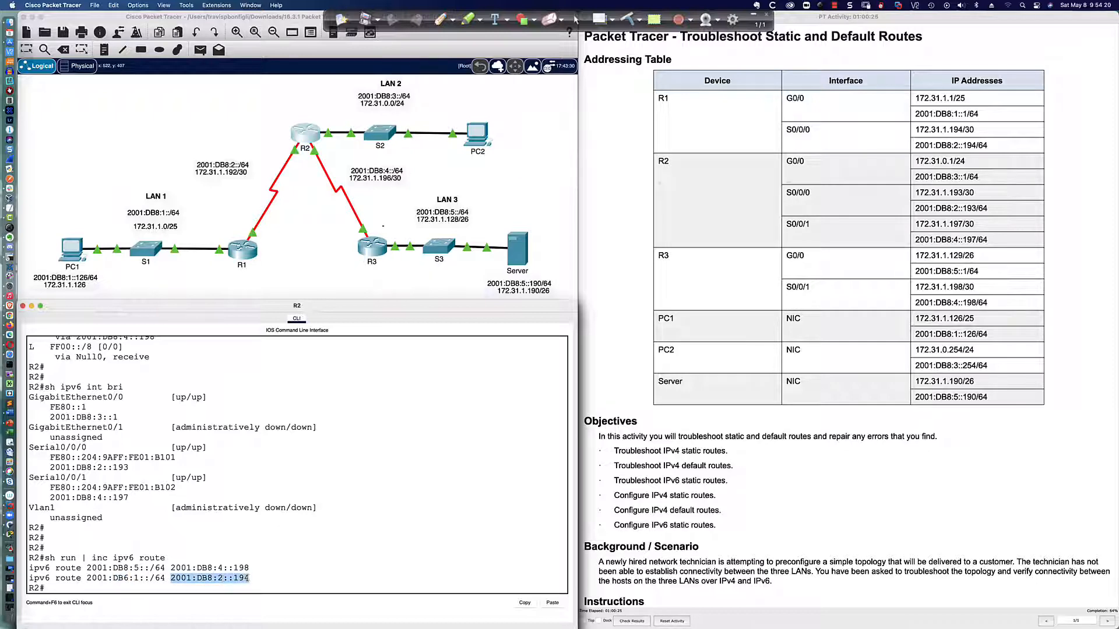
Display R1's IPv6 interface summary with sh ipv6 int bri and check the global address of Serial0/0/0
{"action": "left_click", "coordinate": [248, 256]}
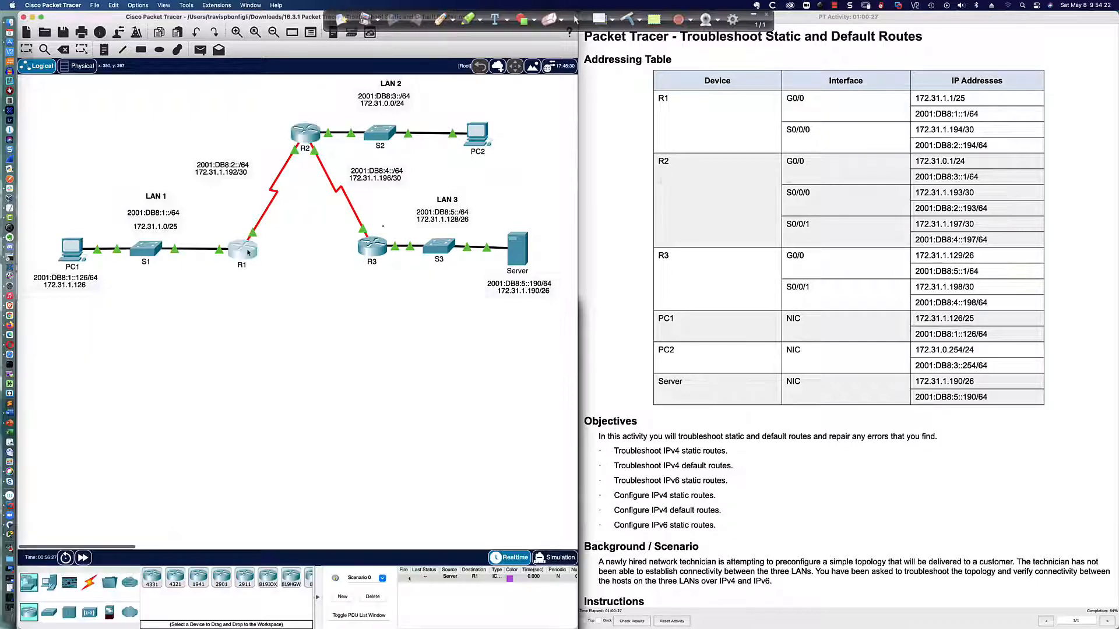
{"action": "key", "text": "Return"}
{"action": "key", "text": "Return"}
{"action": "type", "text": "sh"}
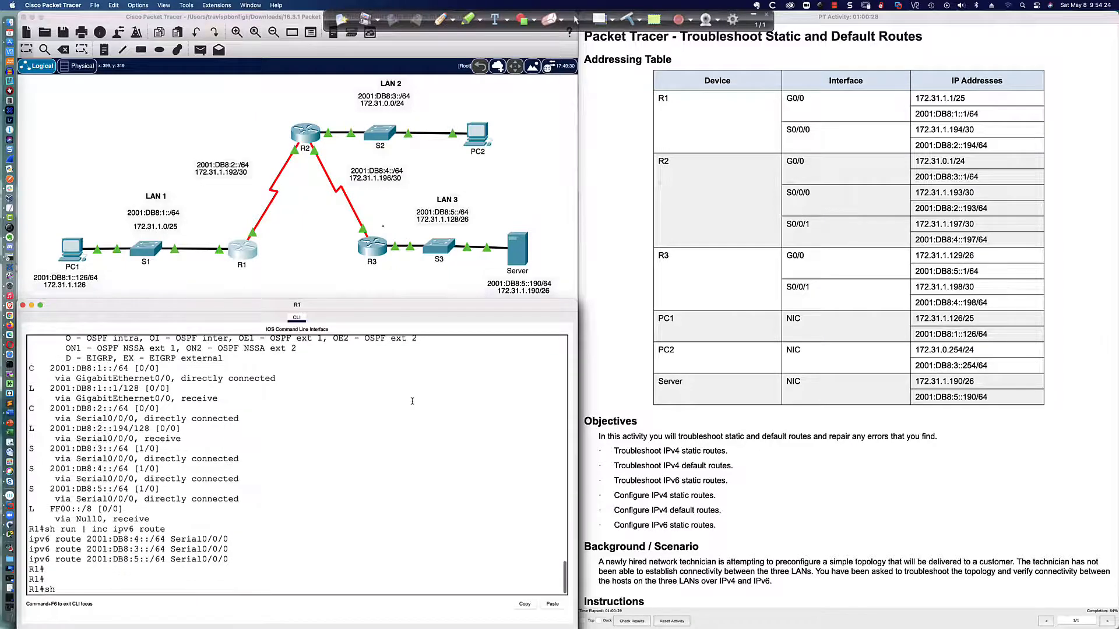
{"action": "type", "text": " ipv6 int bri"}
{"action": "key", "text": "Return"}
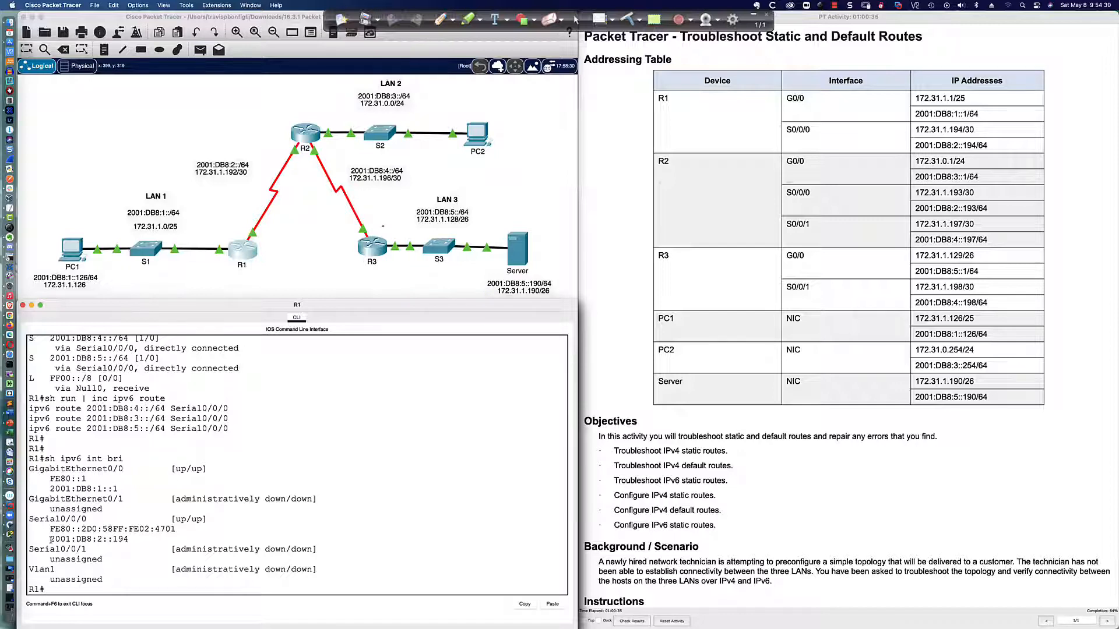
{"action": "left_click_drag", "start_coordinate": [51, 539], "coordinate": [127, 540]}
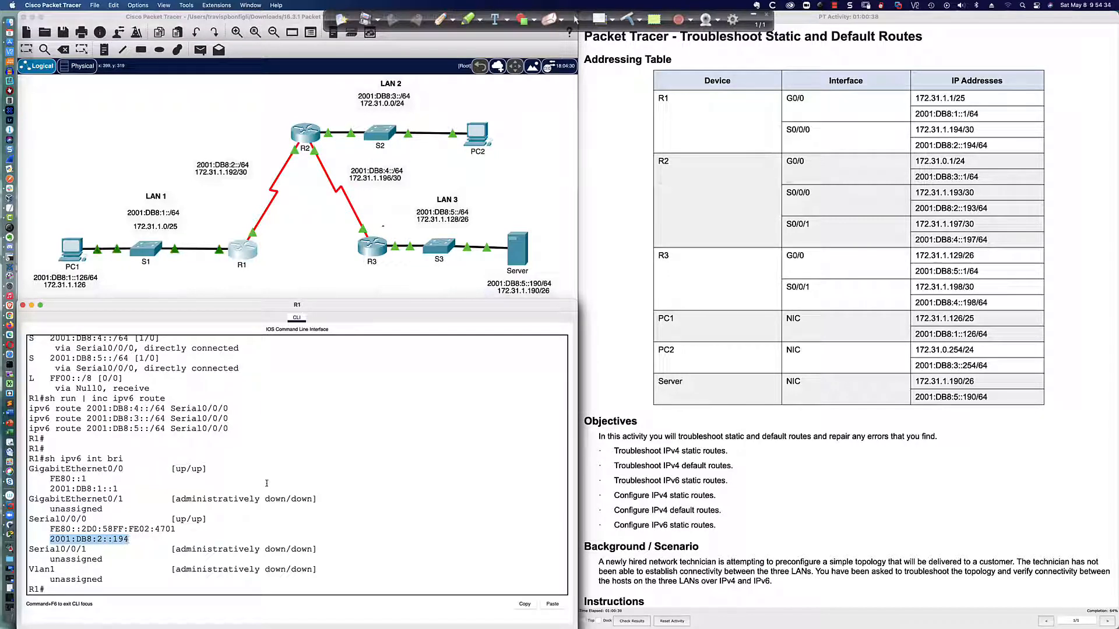
Check the destination prefix of R2's static route toward R1, and enter global configuration mode on R2
{"action": "left_click", "coordinate": [306, 140]}
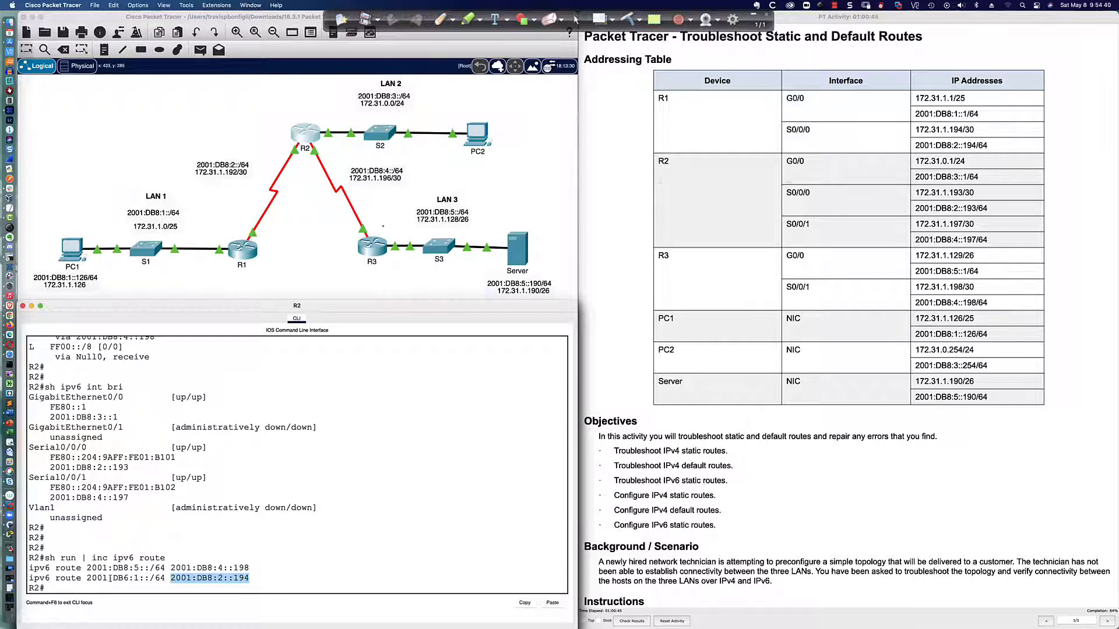
{"action": "left_click_drag", "start_coordinate": [107, 578], "coordinate": [166, 578]}
{"action": "left_click_drag", "start_coordinate": [86, 577], "coordinate": [163, 578]}
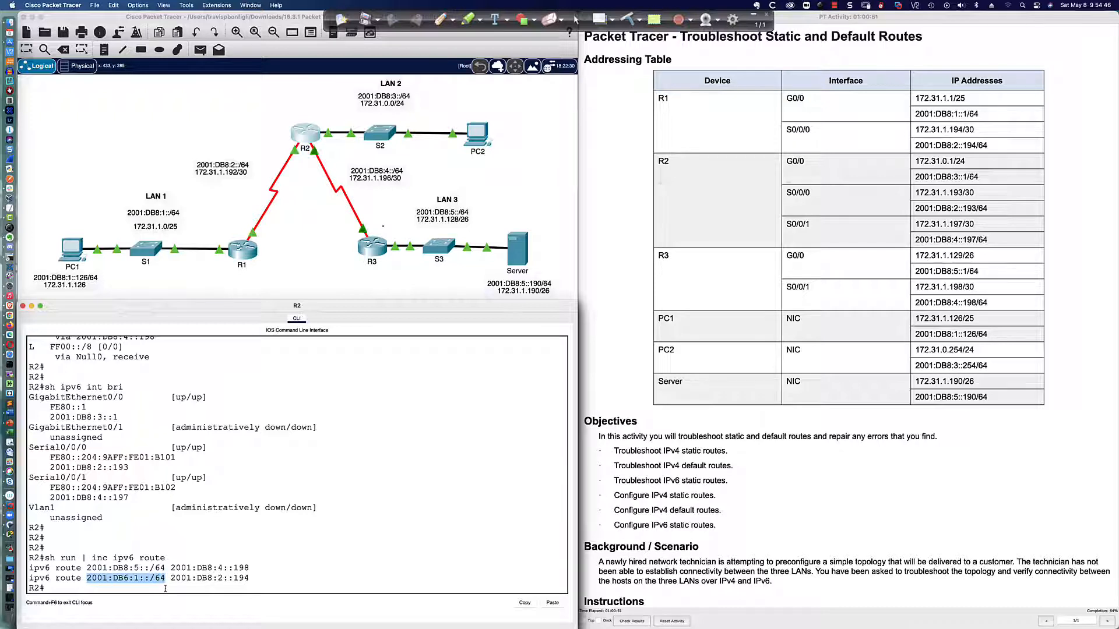
{"action": "left_click", "coordinate": [337, 581]}
{"action": "type", "text": "conf t"}
{"action": "key", "text": "Return"}
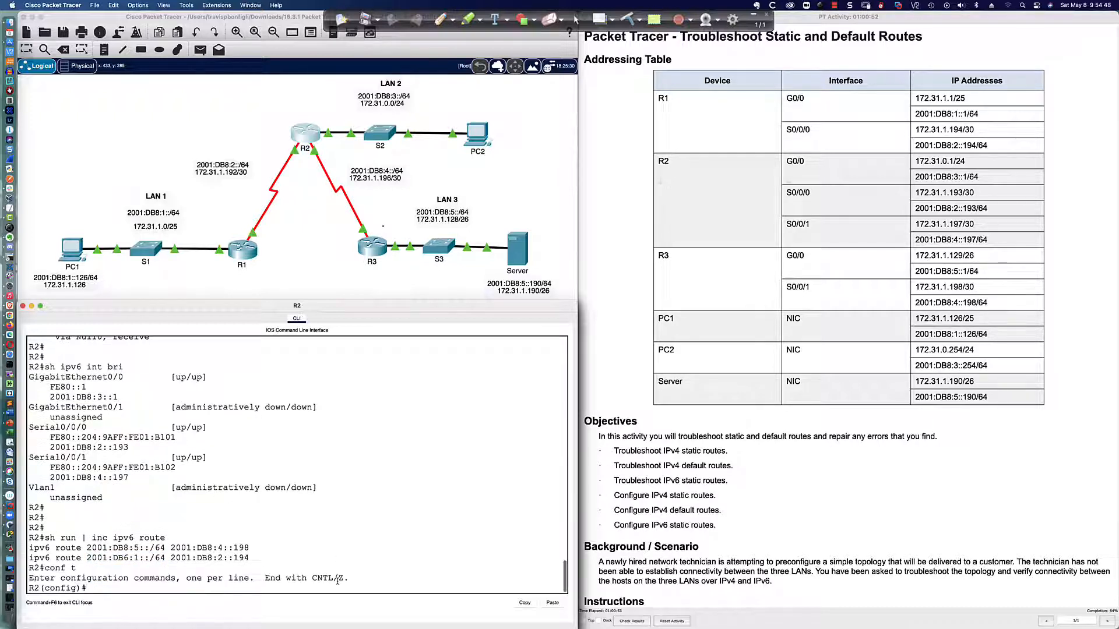
Try to remove the IPv6 static route 2001:db8:1::/64 with next hop 2001:db8:2::194 from R2
{"action": "type", "text": "no ipv"}
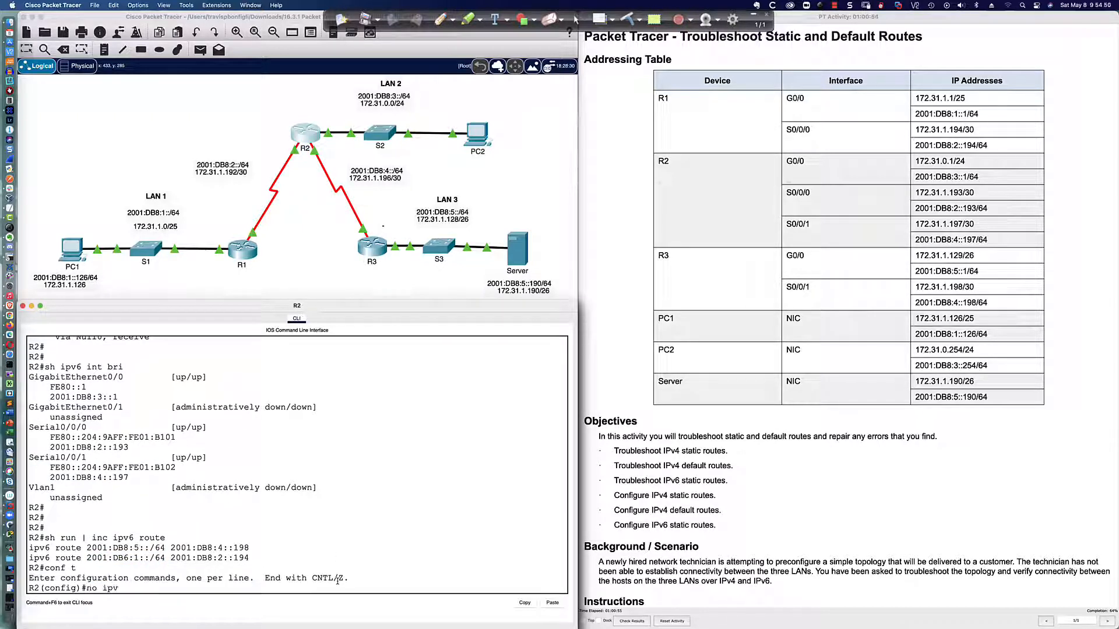
{"action": "type", "text": "6 route 2001:db8:1::/"}
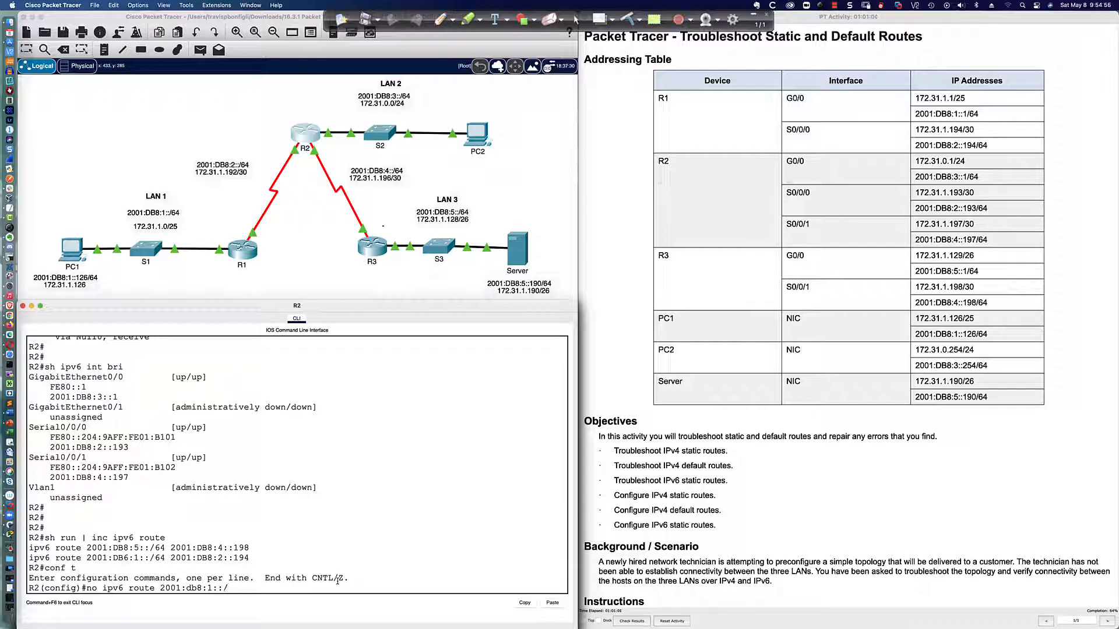
{"action": "type", "text": "64 2001:db8:2::194"}
{"action": "key", "text": "Return"}
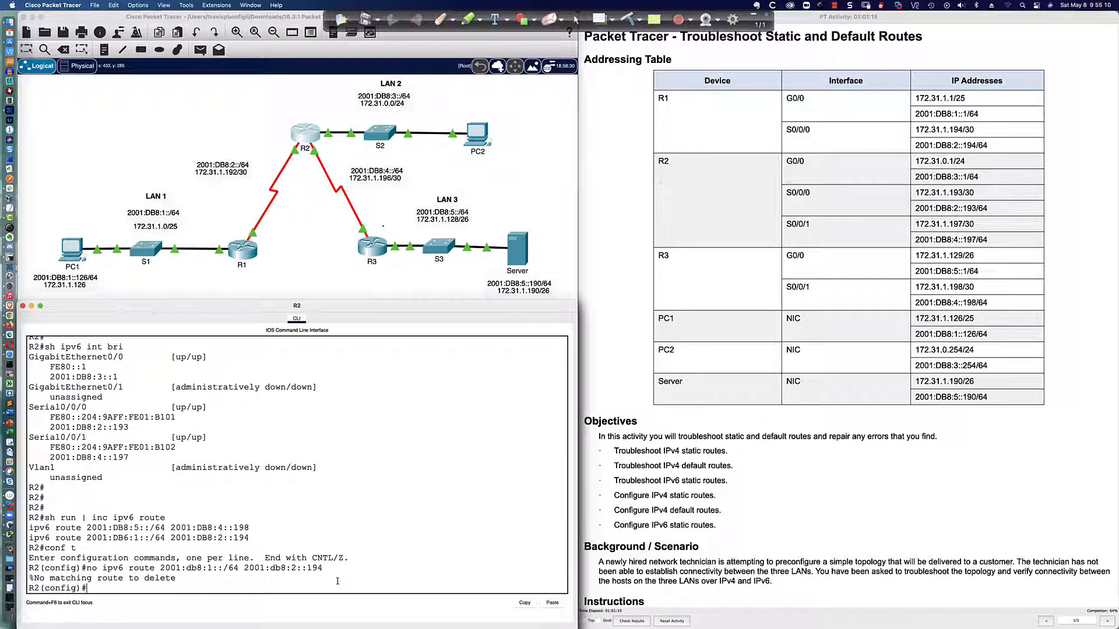
Remove the IPv6 static route 2001:db6:1::/64 with next hop 2001:db8:2::194 from R2
{"action": "key", "text": "Up"}
{"action": "key", "text": "Left"}
{"action": "key", "text": "Left"}
{"action": "key", "text": "Left"}
{"action": "key", "text": "Left"}
{"action": "key", "text": "Left"}
{"action": "key", "text": "Left"}
{"action": "key", "text": "Left"}
{"action": "key", "text": "Left"}
{"action": "key", "text": "Left"}
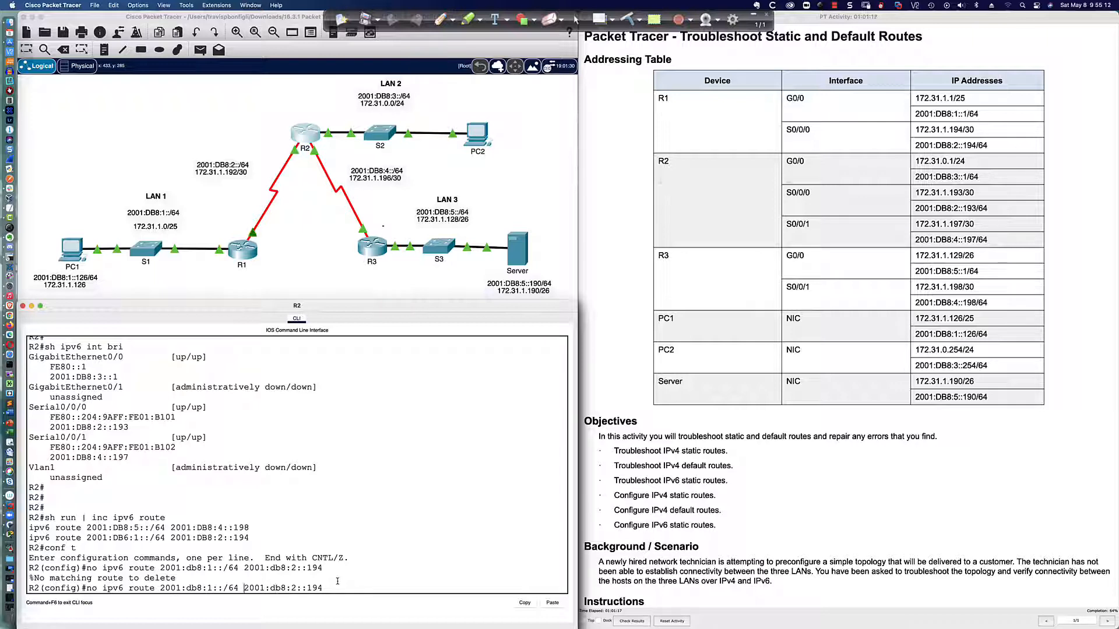
{"action": "key", "text": "BackSpace"}
{"action": "type", "text": "6"}
{"action": "key", "text": "Return"}
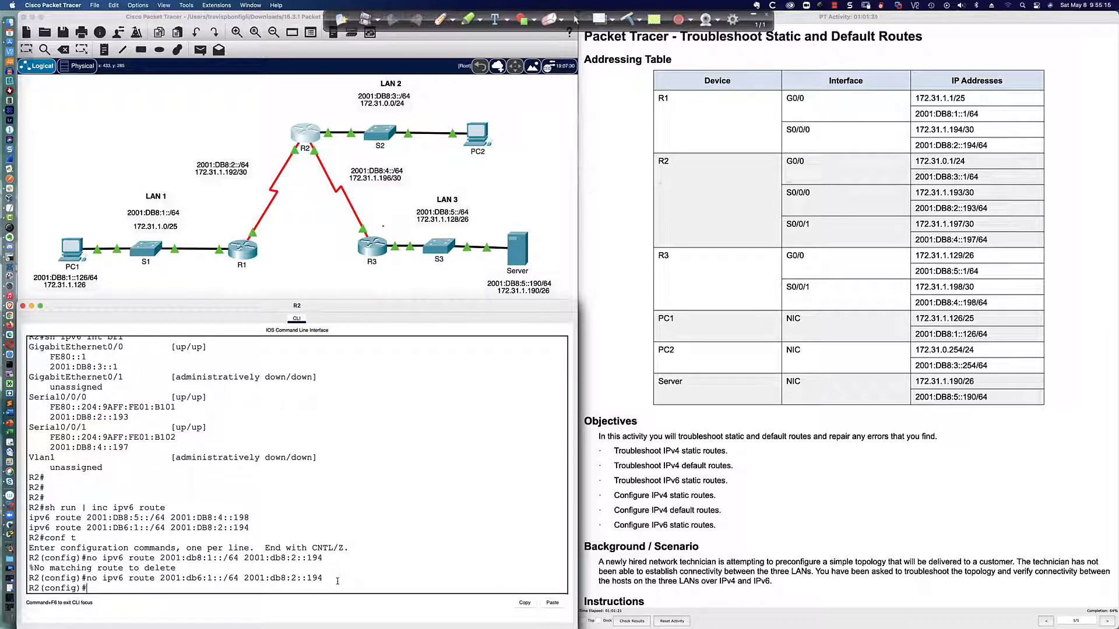
{"action": "key", "text": "Return"}
{"action": "key", "text": "Return"}
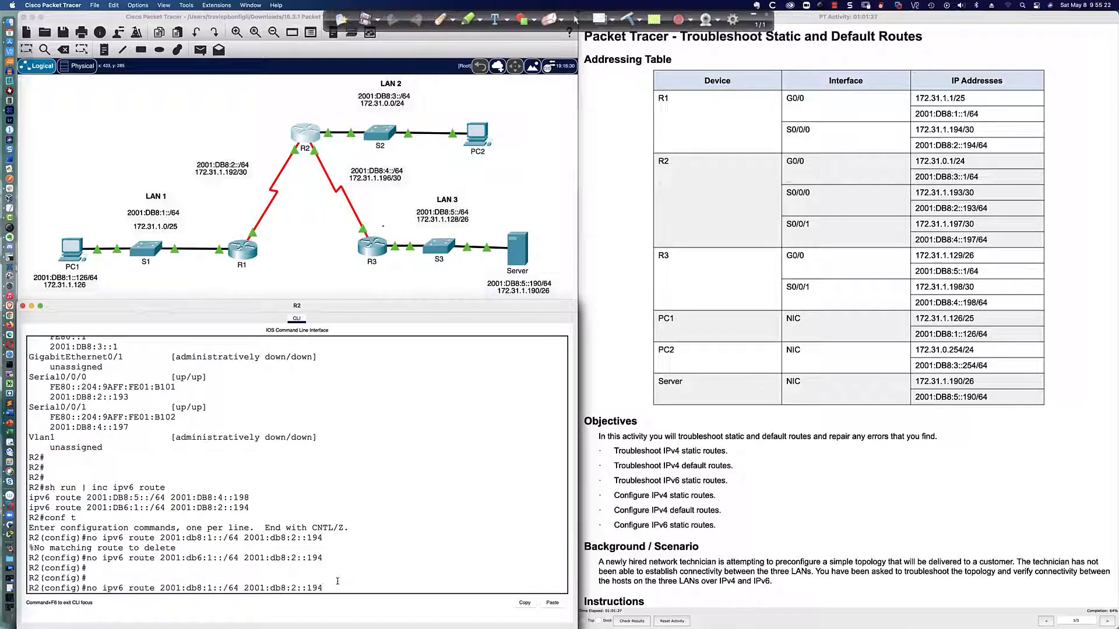
Add an IPv6 static route on R2 to 2001:db8:1::/64 with next hop 2001:db8:2::194
{"action": "key", "text": "Left"}
{"action": "key", "text": "Left"}
{"action": "key", "text": "Left"}
{"action": "key", "text": "Left"}
{"action": "key", "text": "Left"}
{"action": "key", "text": "Left"}
{"action": "key", "text": "BackSpace"}
{"action": "key", "text": "BackSpace"}
{"action": "key", "text": "BackSpace"}
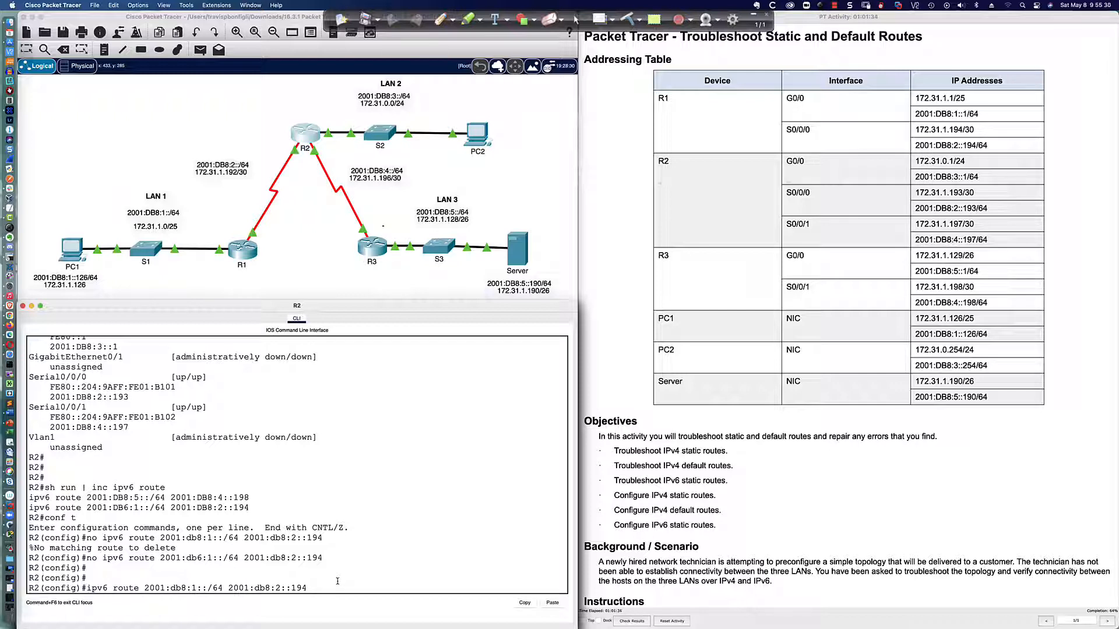
{"action": "key", "text": "Return"}
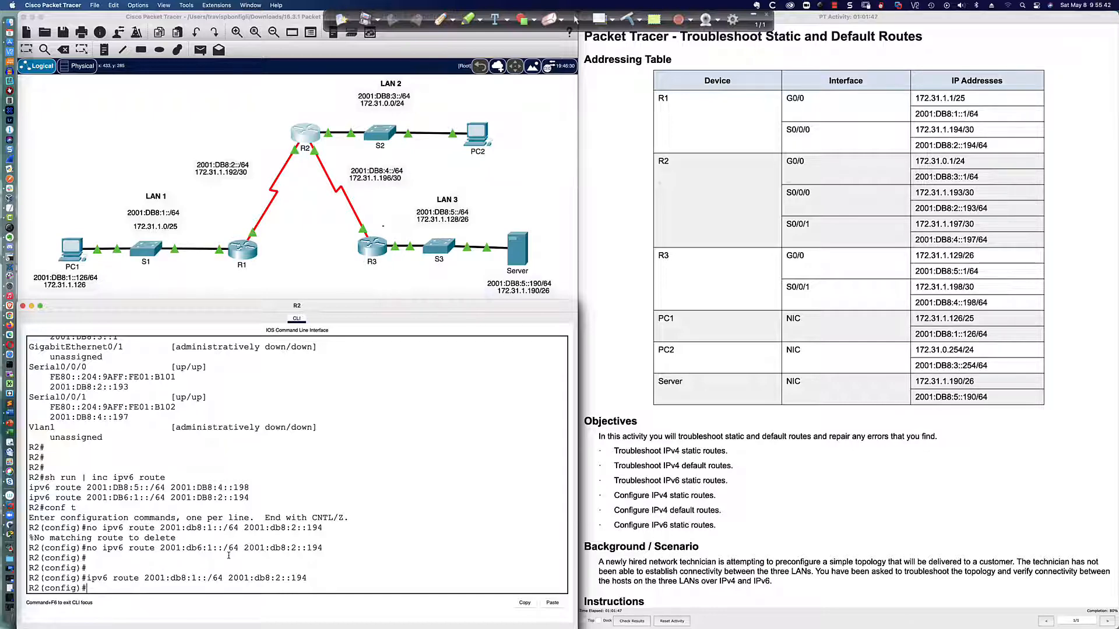
Check the LAN 1 IPv6 network label in the topology against the new static route on R2
{"action": "left_click", "coordinate": [143, 217]}
{"action": "left_click", "coordinate": [142, 217]}
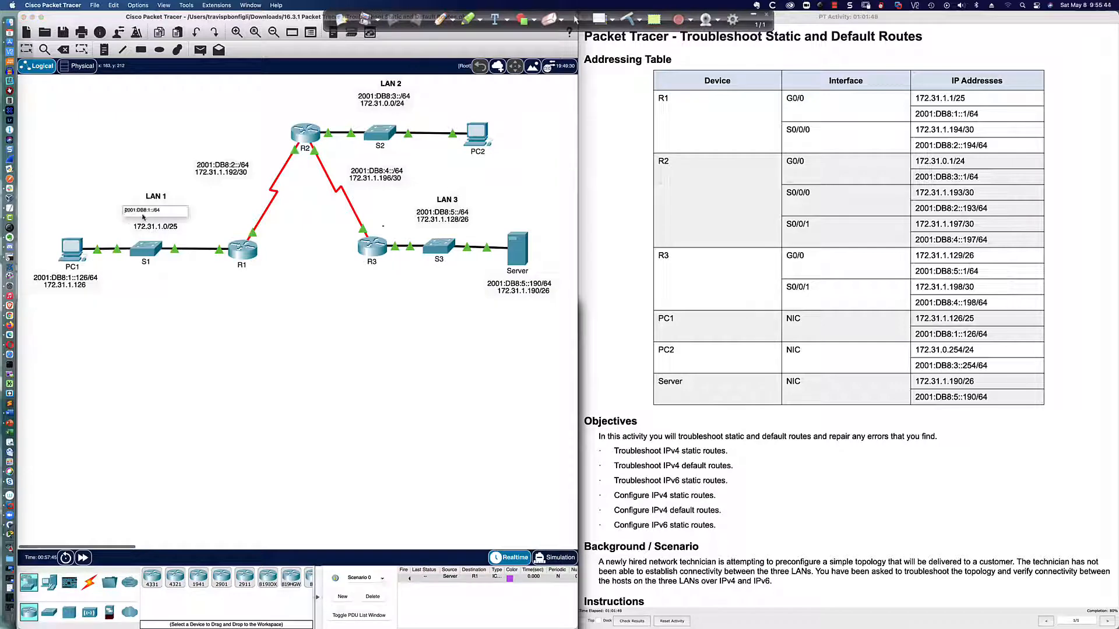
{"action": "left_click", "coordinate": [108, 216]}
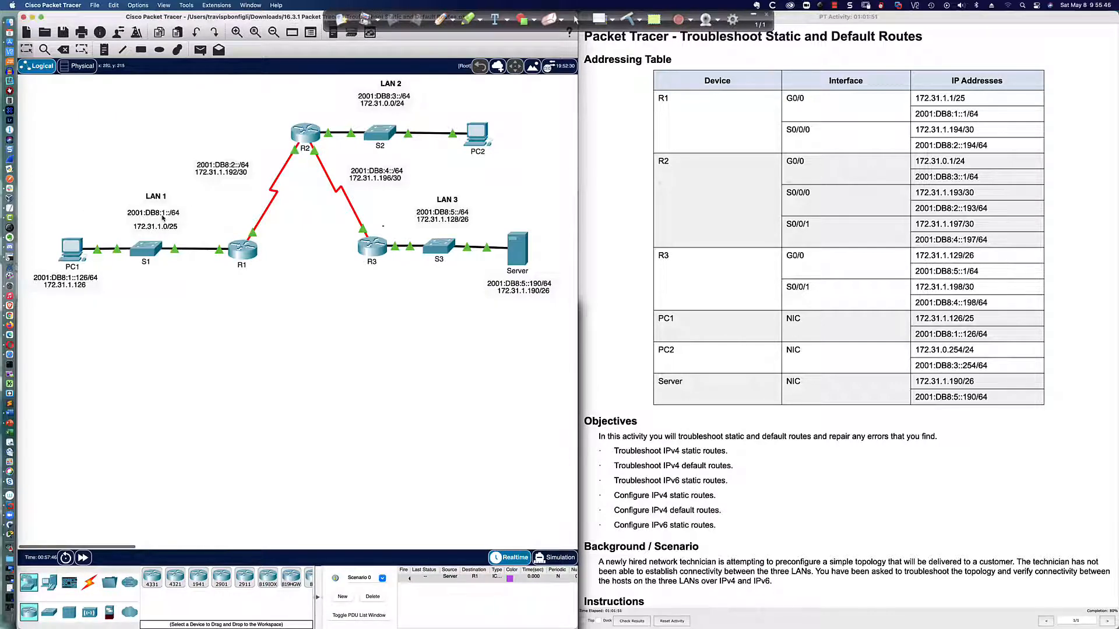
{"action": "left_click", "coordinate": [303, 137]}
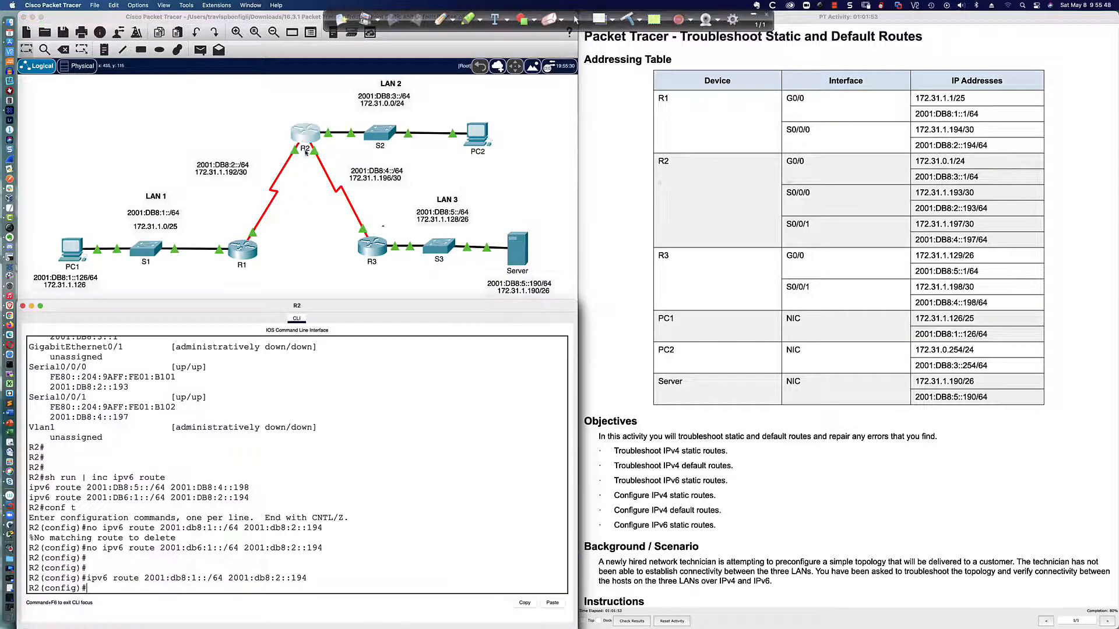
Repeat the IPv6 ping from PC1 to PC2 at 2001:db8:3::254
{"action": "left_click", "coordinate": [80, 249]}
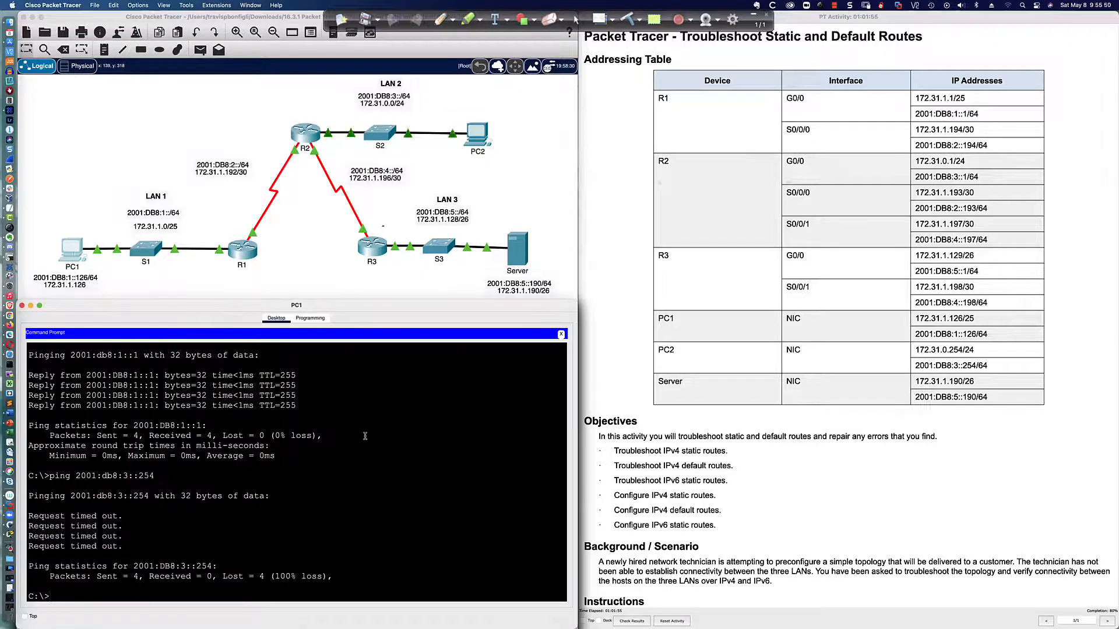
{"action": "key", "text": "Up"}
{"action": "key", "text": "Return"}
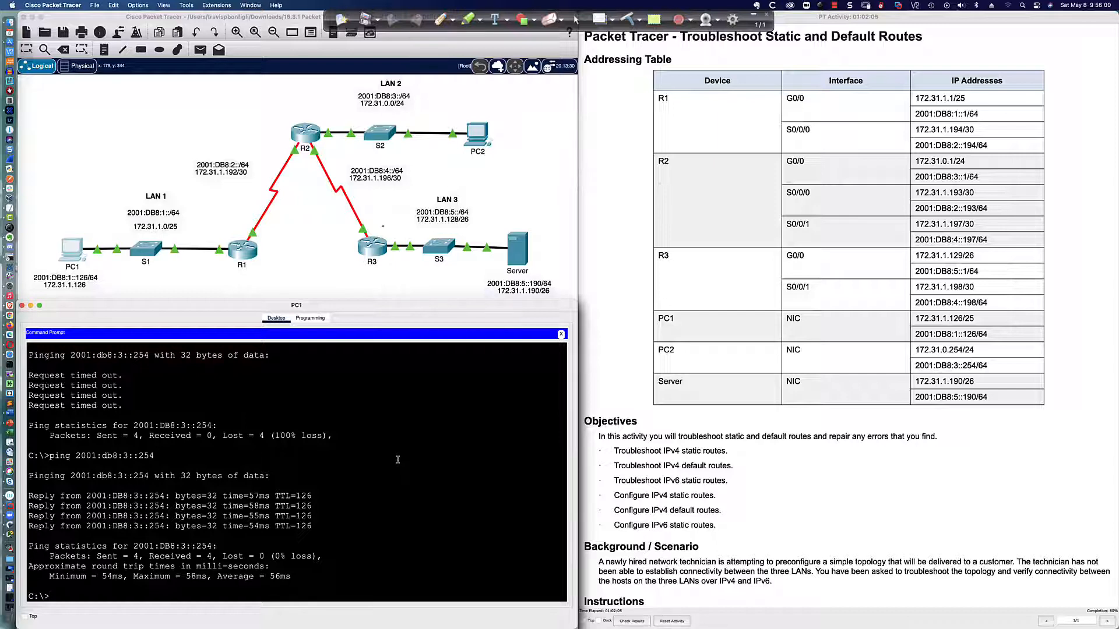
Ping the server's IPv6 address 2001:db8:5::190 from PC1
{"action": "type", "text": "ping 2001d:db8:5::190"}
{"action": "key", "text": "Return"}
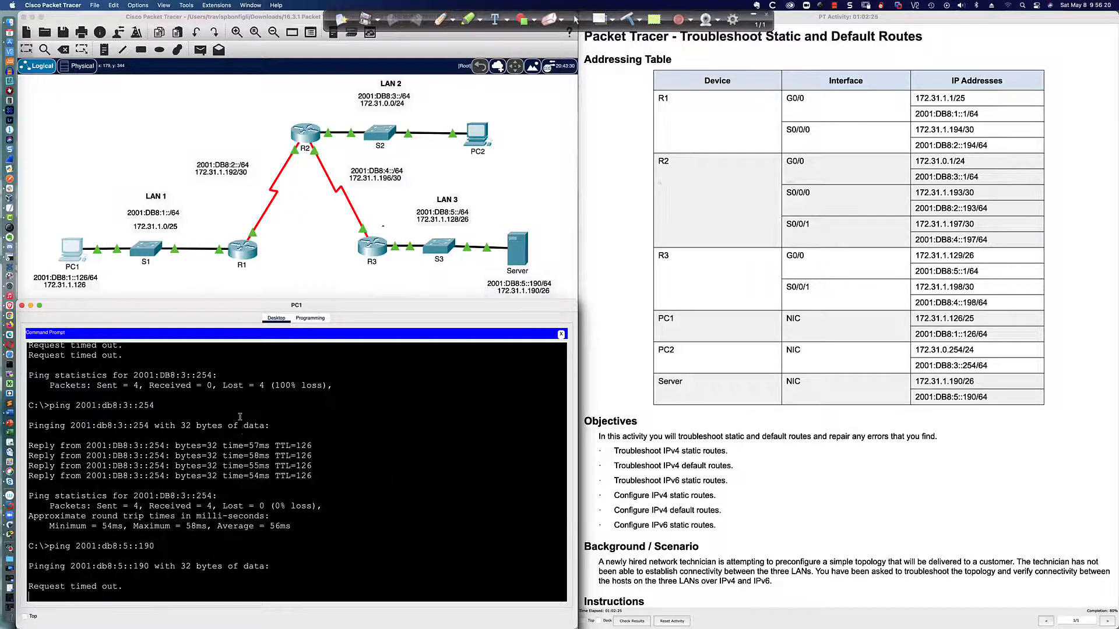
{"action": "scroll", "coordinate": [240, 418], "scroll_direction": "up", "scroll_amount": 3}
{"action": "scroll", "coordinate": [161, 354], "scroll_direction": "down", "scroll_amount": 3}
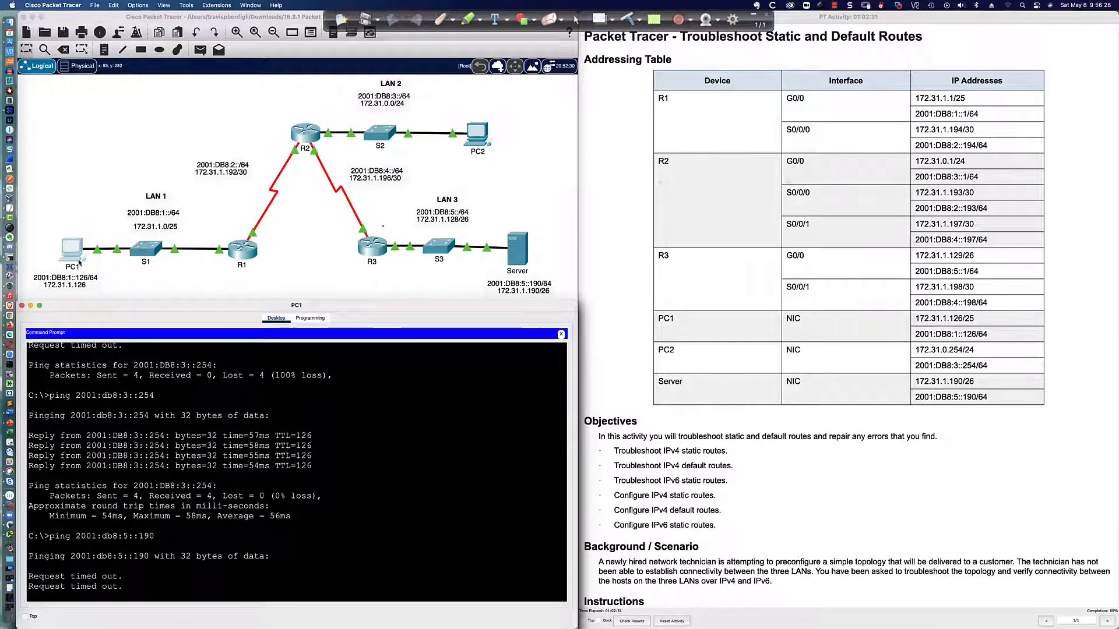
Examine R2's static route for 2001:DB8:5::/64, and bring up R3's command line
{"action": "left_click", "coordinate": [307, 135]}
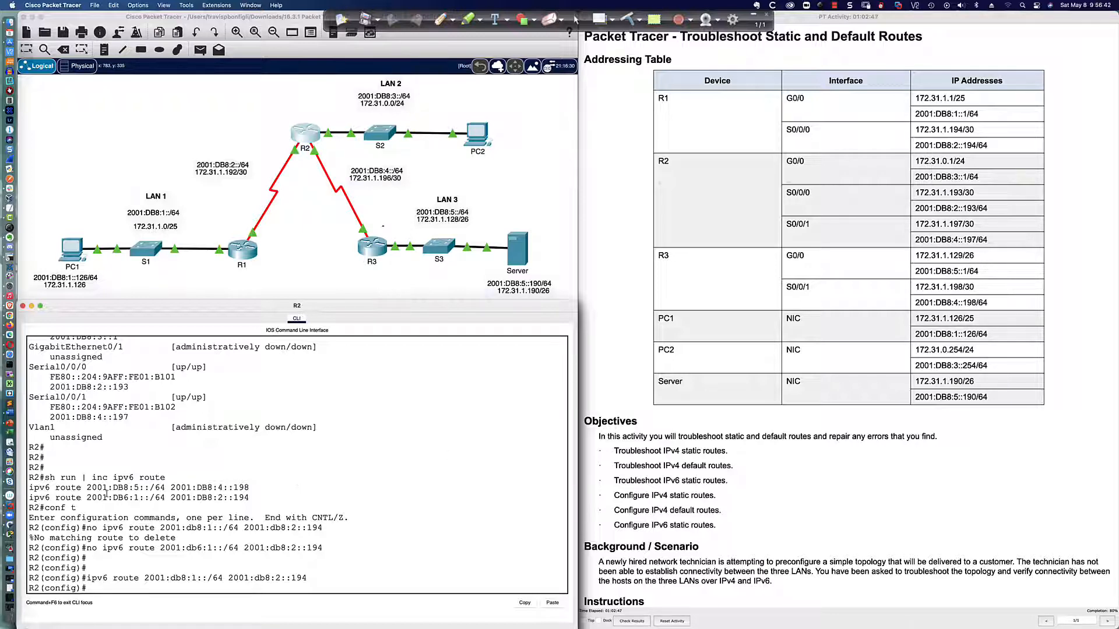
{"action": "left_click_drag", "start_coordinate": [29, 488], "coordinate": [250, 490]}
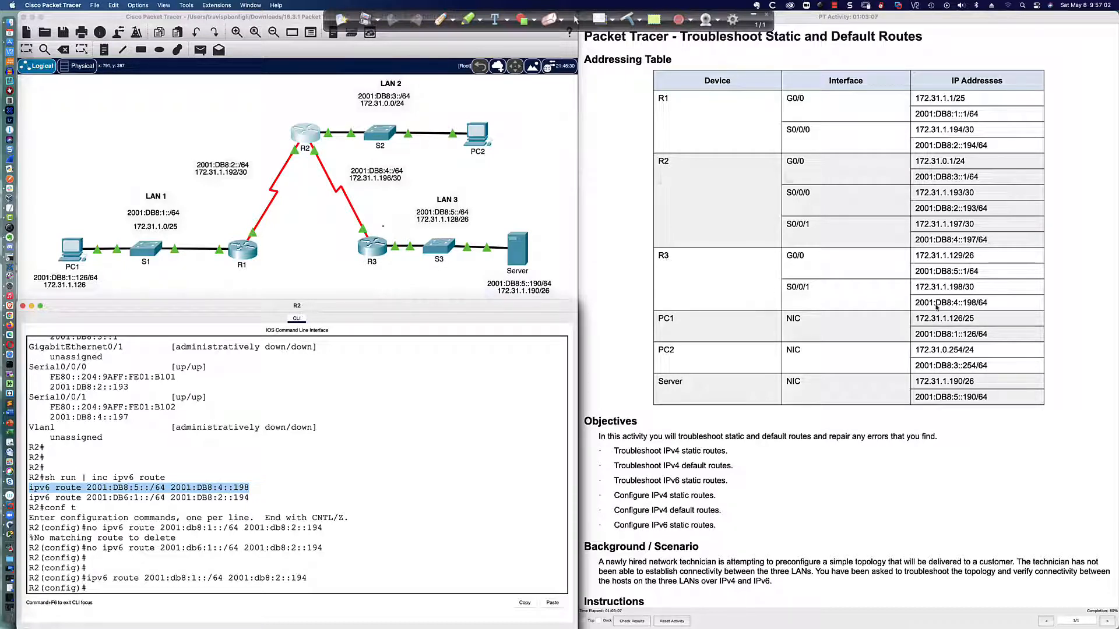
{"action": "left_click", "coordinate": [373, 248]}
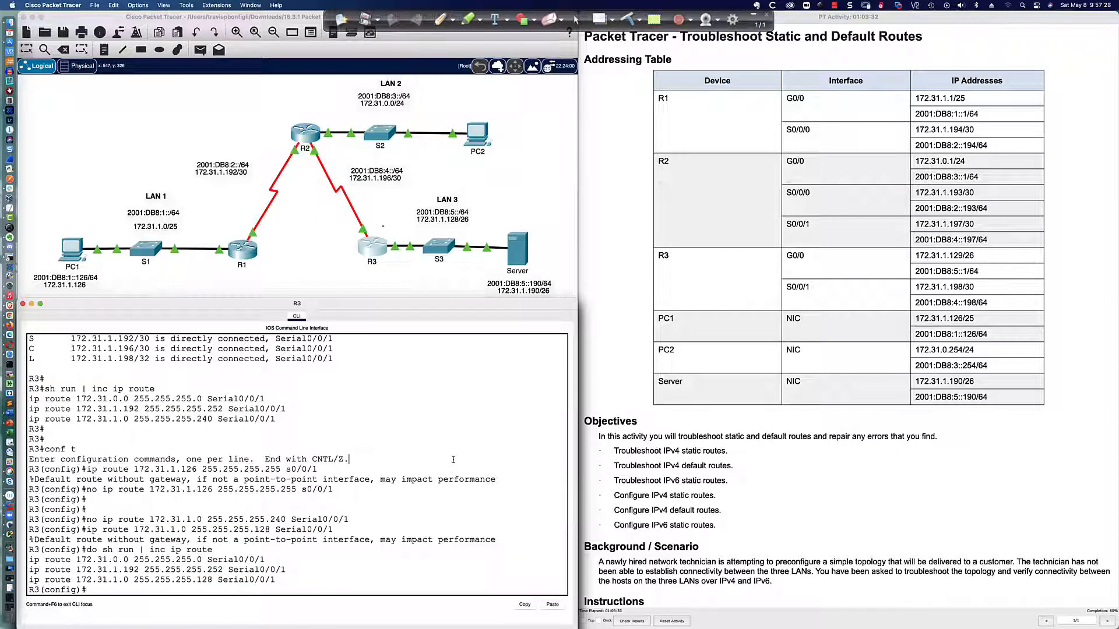
{"action": "key", "text": "Return"}
{"action": "key", "text": "Return"}
{"action": "key", "text": "Return"}
{"action": "key", "text": "Return"}
{"action": "key", "text": "Return"}
List R3's configured IPv6 static routes with do sh run | inc ipv6 route
{"action": "type", "text": "d"}
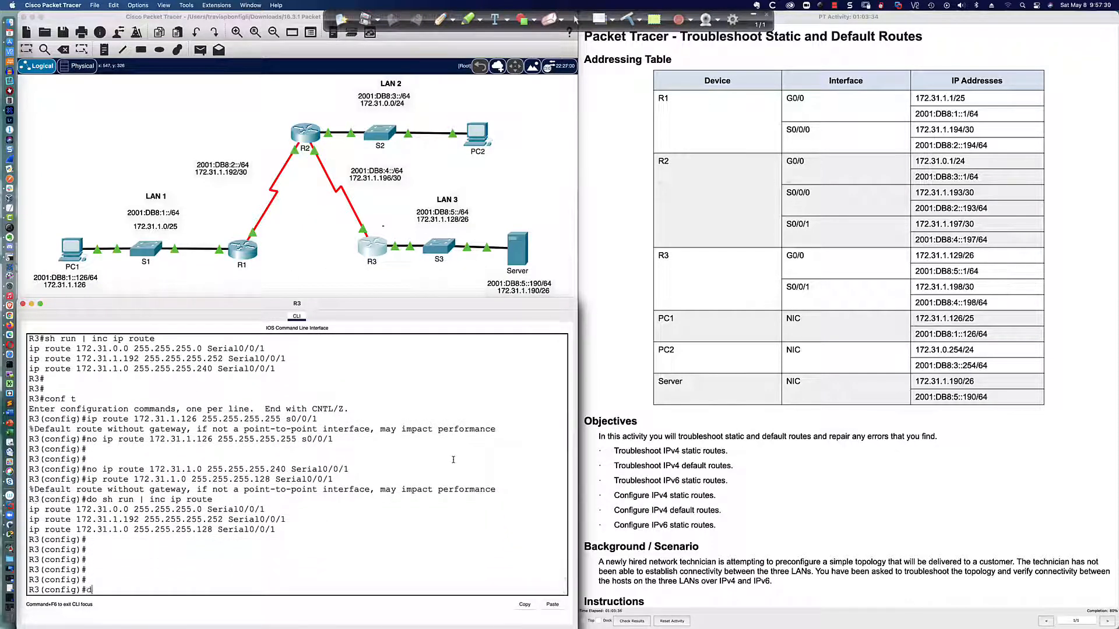
{"action": "type", "text": "o sh run | inc ipv6 route"}
{"action": "key", "text": "Return"}
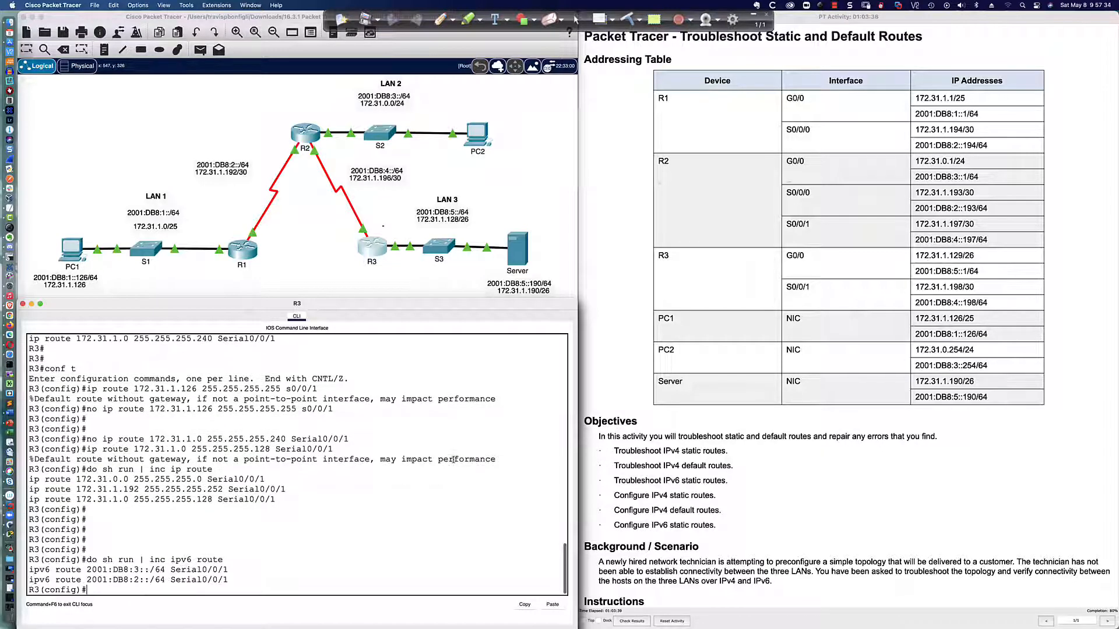
{"action": "key", "text": "Return"}
{"action": "key", "text": "Return"}
{"action": "key", "text": "Return"}
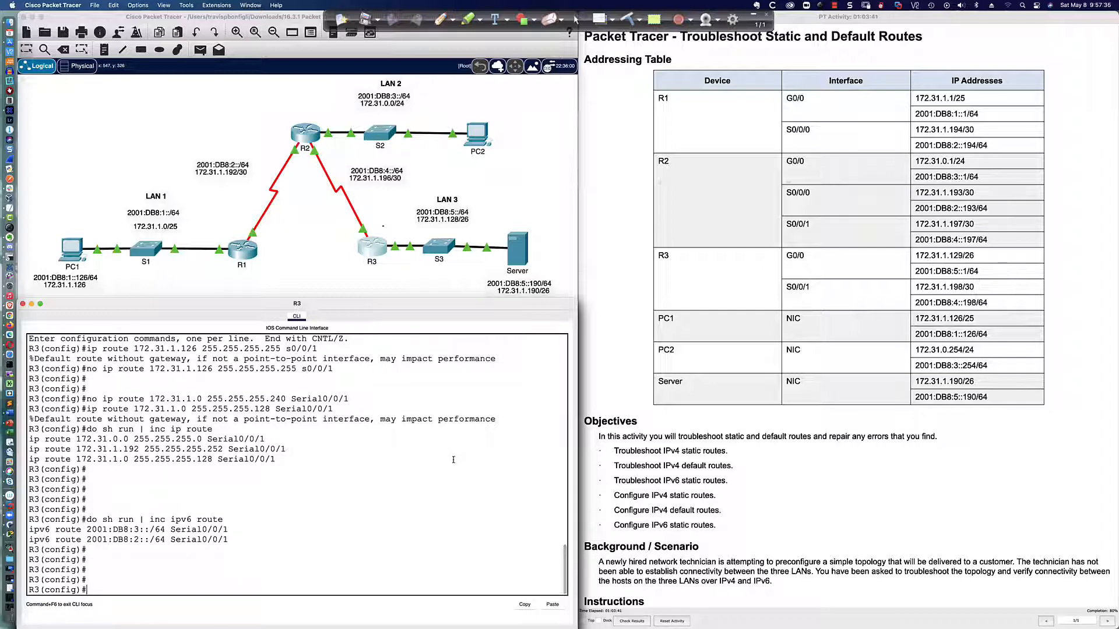
Add an IPv6 static route on R3 to 2001:db8:1::/64 through Serial0/0/1
{"action": "key", "text": "Return"}
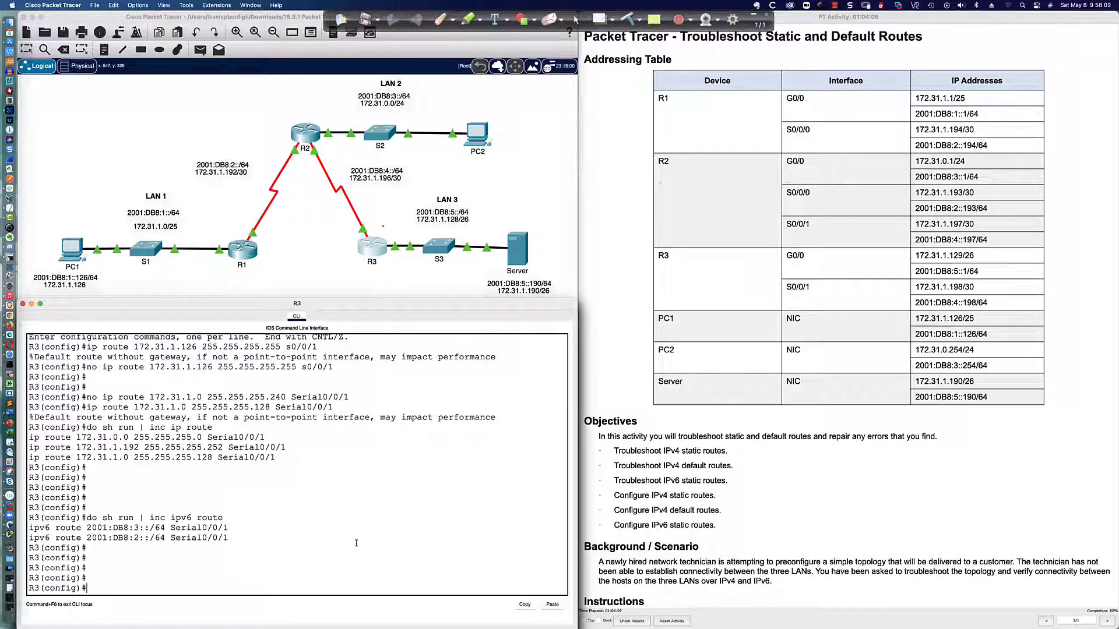
{"action": "type", "text": "ipv6 route 2001:db8:"}
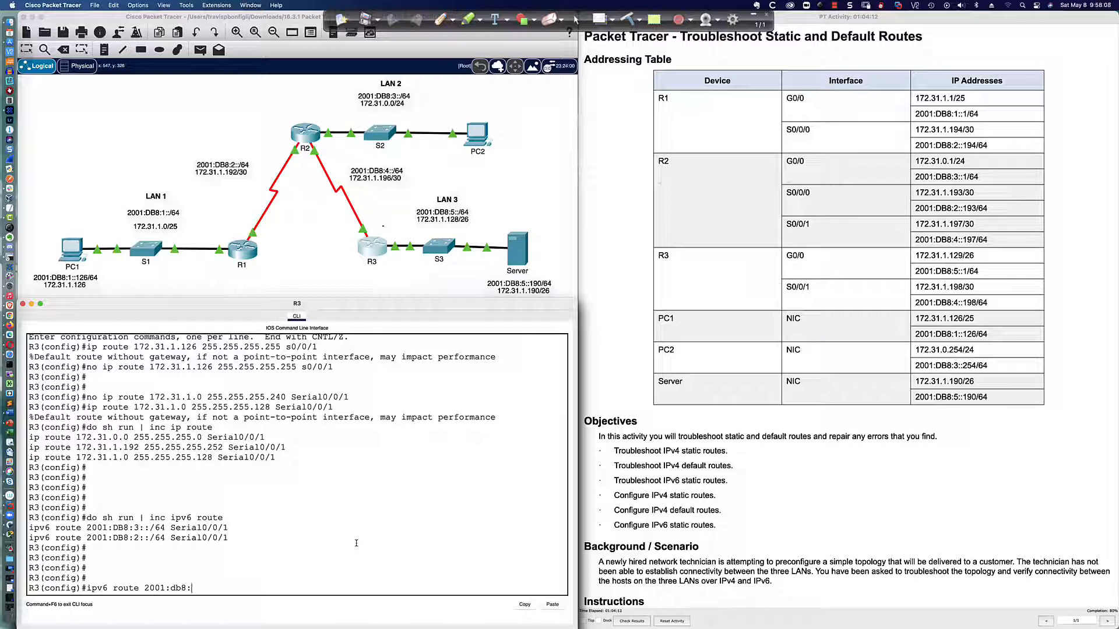
{"action": "type", "text": "1::/64 Serial0/0/1"}
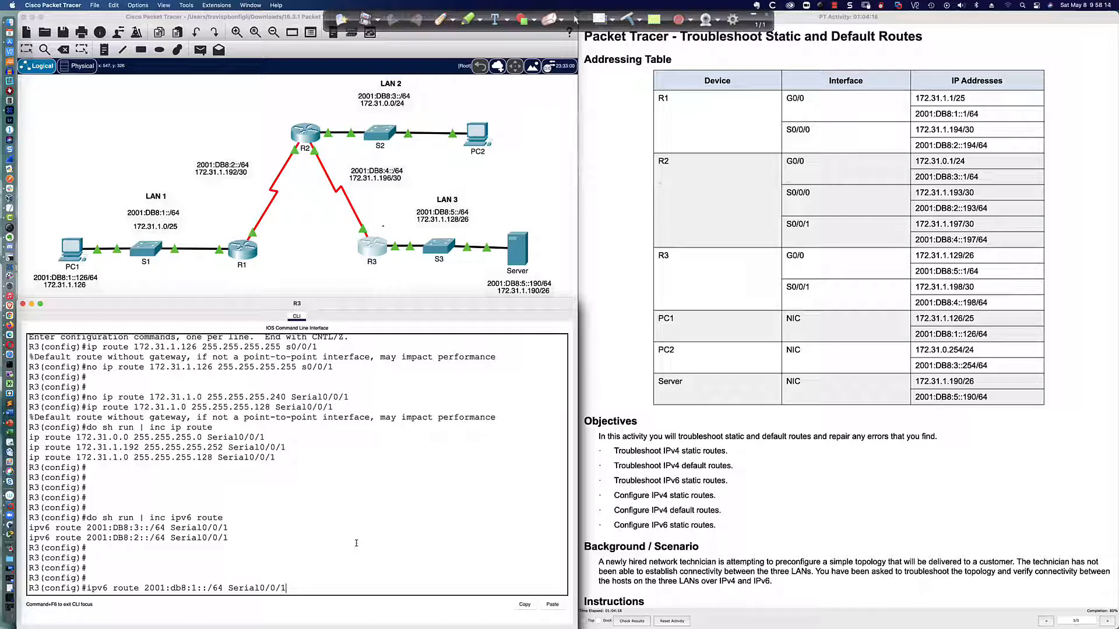
{"action": "key", "text": "Return"}
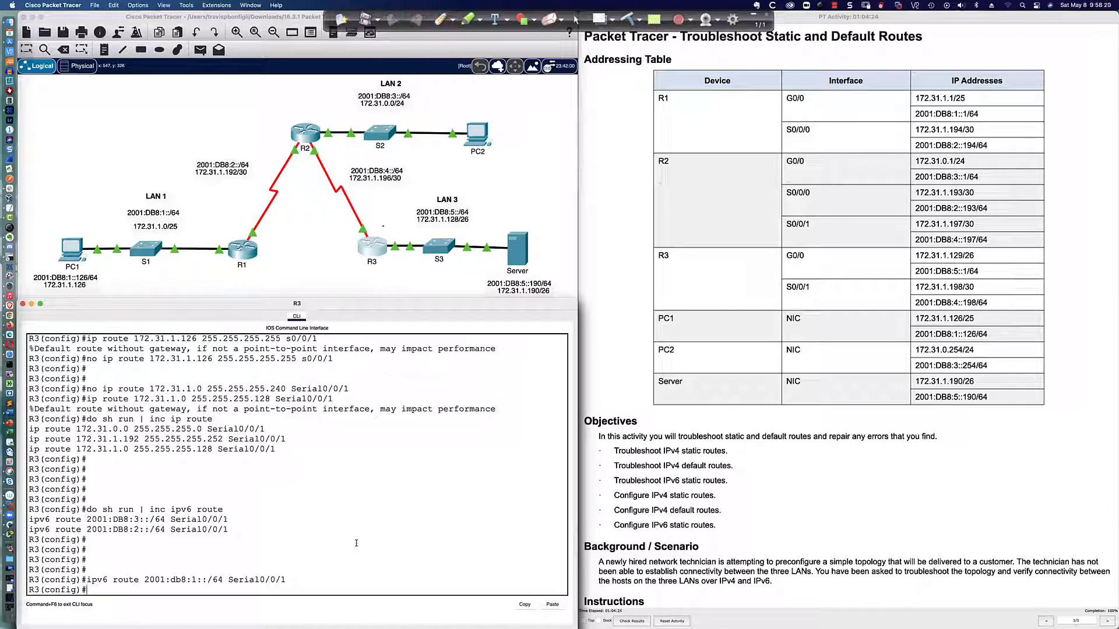
List R3's IPv6 static routes again with do sh run | inc ipv6 route and highlight the listed routes
{"action": "key", "text": "Return"}
{"action": "key", "text": "Return"}
{"action": "key", "text": "Return"}
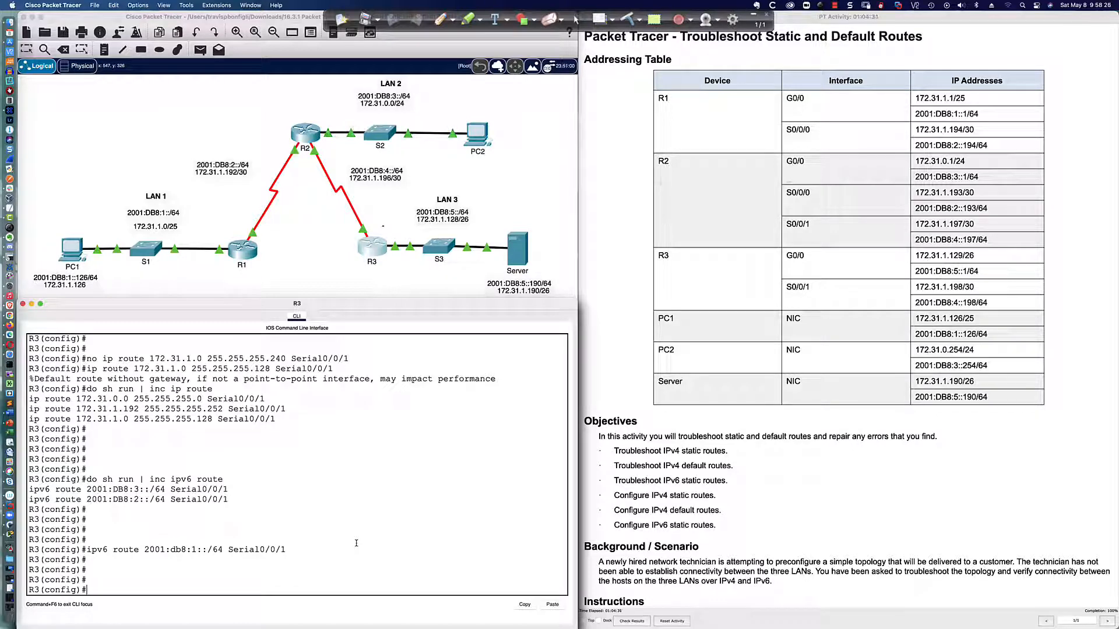
{"action": "key", "text": "Up"}
{"action": "key", "text": "Up"}
{"action": "key", "text": "Return"}
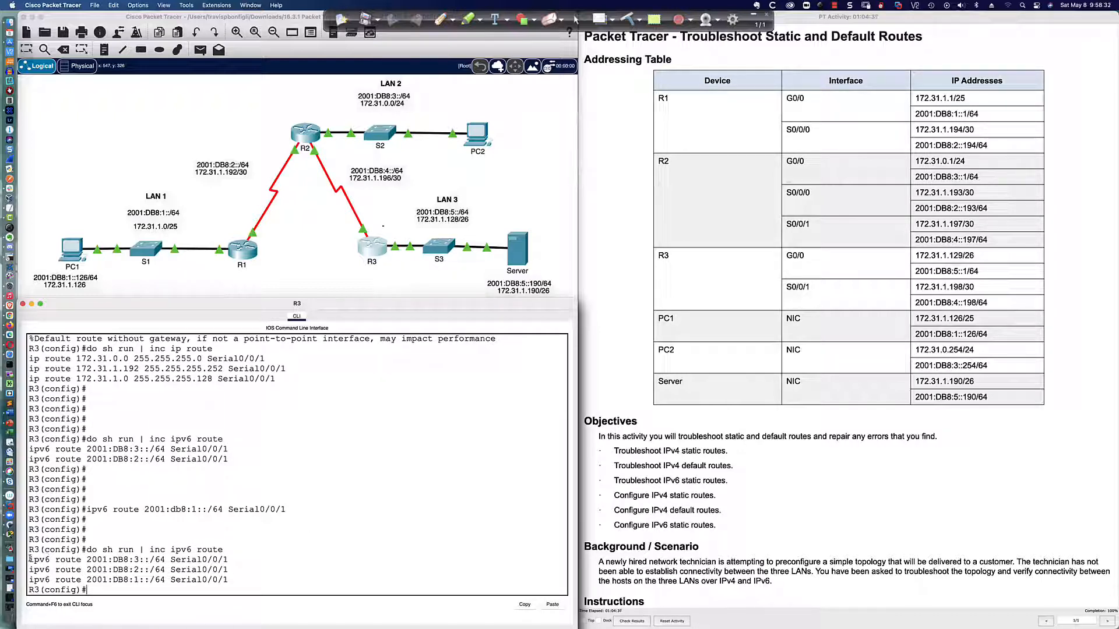
{"action": "left_click_drag", "start_coordinate": [30, 558], "coordinate": [233, 578]}
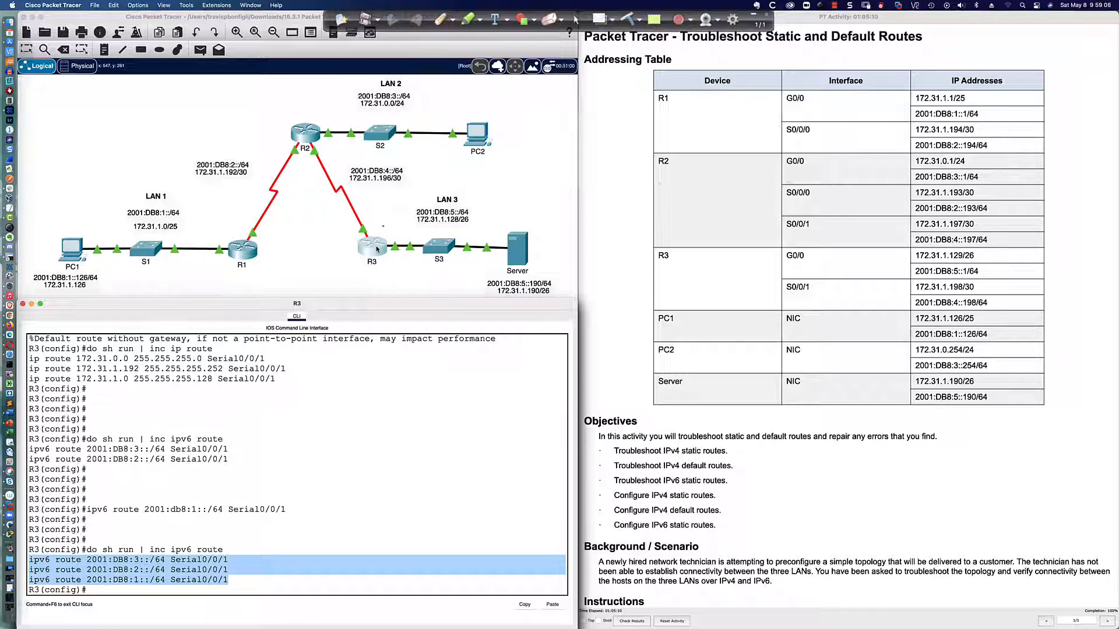
Write the default route command ipv6 route ::/0 Serial0/0/1 at R3's prompt without running it, and highlight the listed specific routes for comparison
{"action": "key", "text": "Return"}
{"action": "key", "text": "Return"}
{"action": "key", "text": "Return"}
{"action": "type", "text": "i"}
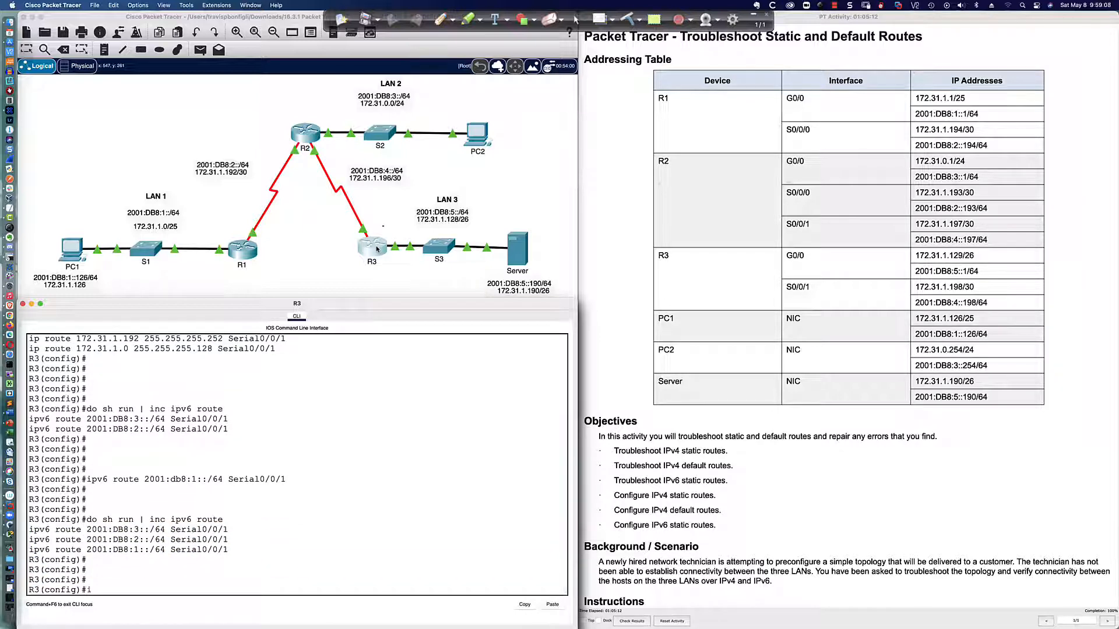
{"action": "type", "text": "pv6 route ::/0 Serial0/0/1"}
{"action": "left_click_drag", "start_coordinate": [29, 527], "coordinate": [227, 550]}
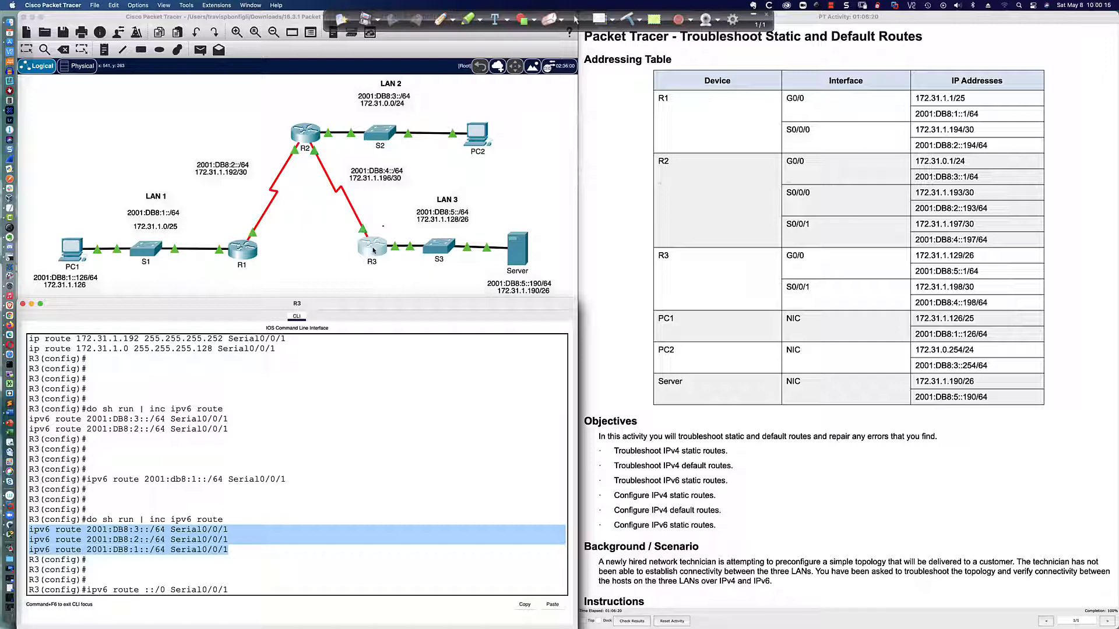
Bring up R2's command line and list its IPv6 static routes with do sh run | inc ipv6 route
{"action": "left_click", "coordinate": [305, 136]}
{"action": "left_click", "coordinate": [417, 375]}
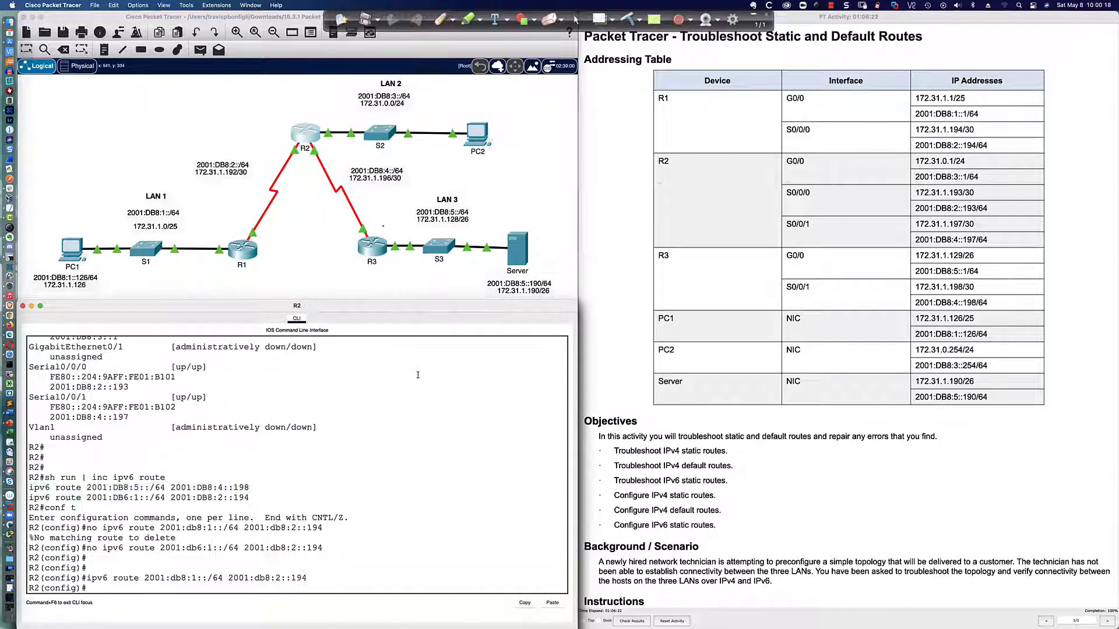
{"action": "key", "text": "Return"}
{"action": "key", "text": "Return"}
{"action": "key", "text": "Return"}
{"action": "type", "text": "do sh ip"}
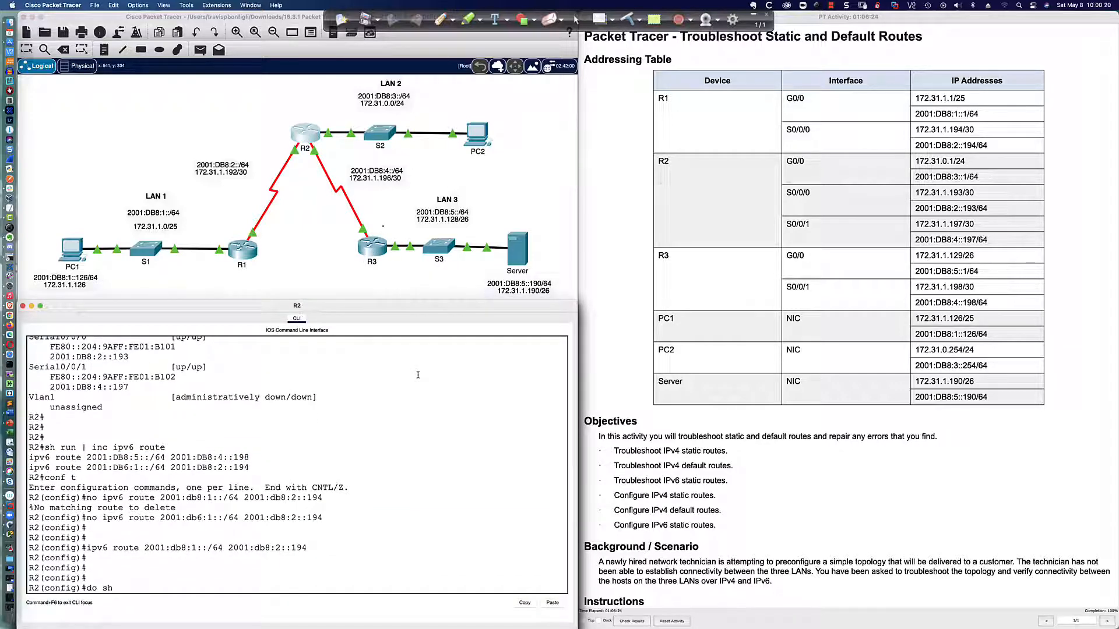
{"action": "key", "text": "BackSpace"}
{"action": "key", "text": "BackSpace"}
{"action": "type", "text": "run | inc ipv6 route"}
{"action": "key", "text": "Return"}
List R2's IPv4 static routes with do sh run | inc ip route
{"action": "key", "text": "Up"}
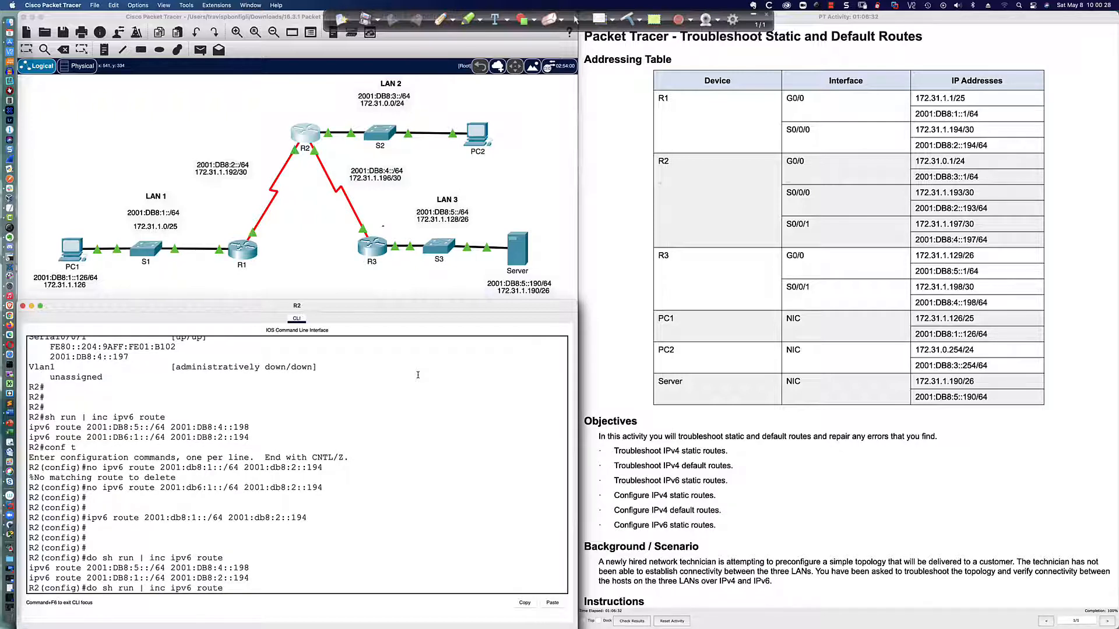
{"action": "key", "text": "Left"}
{"action": "key", "text": "Left"}
{"action": "key", "text": "Left"}
{"action": "key", "text": "Left"}
{"action": "key", "text": "Left"}
{"action": "key", "text": "Left"}
{"action": "key", "text": "BackSpace"}
{"action": "key", "text": "BackSpace"}
{"action": "key", "text": "Return"}
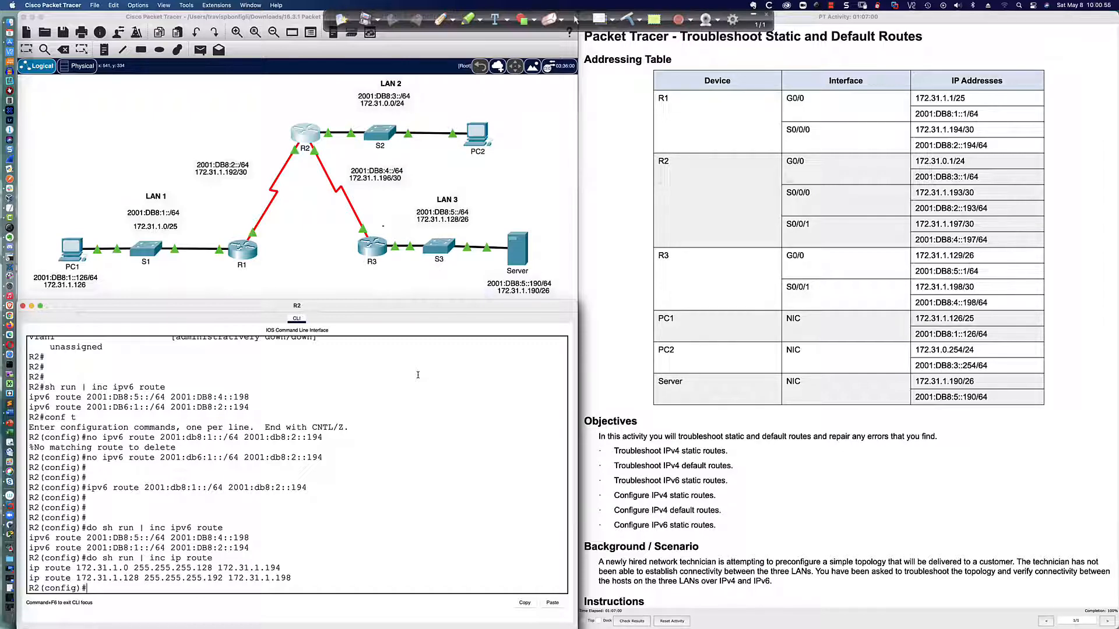
Switch to the presentation's title slide and minimize the floating annotation toolbar
{"action": "key", "text": "super+Tab"}
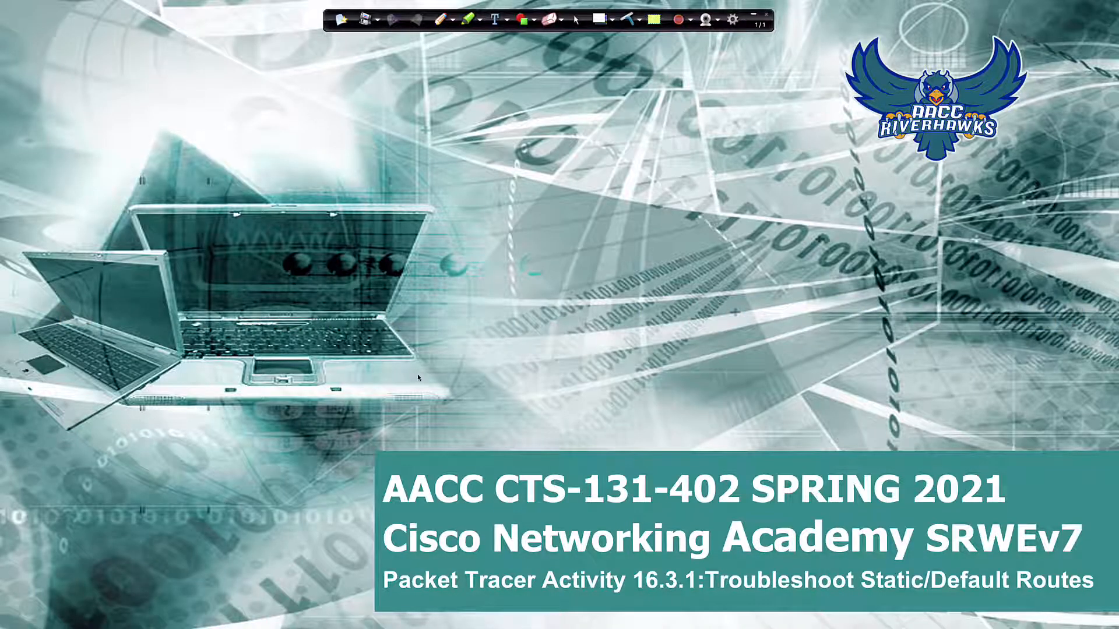
{"action": "left_click", "coordinate": [753, 13]}
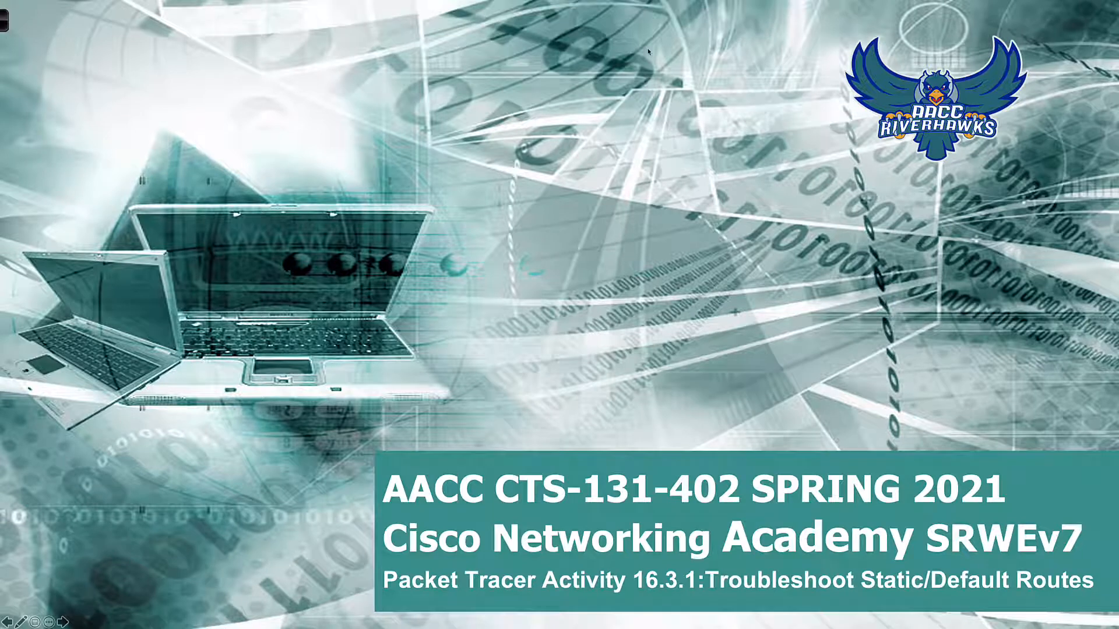